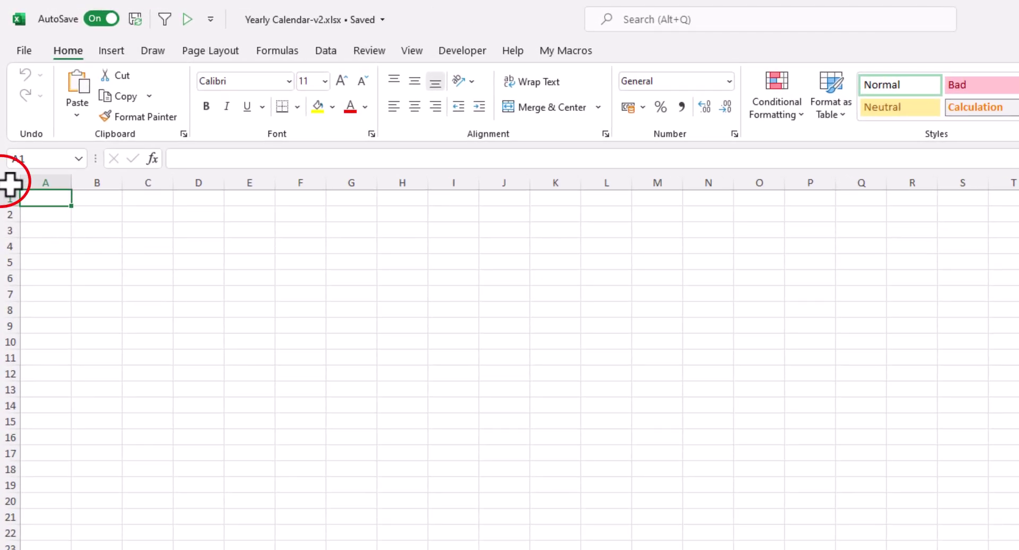
Step: Select the whole sheet, switch to Page Layout view, and set column width to 1 cm
click(12, 182)
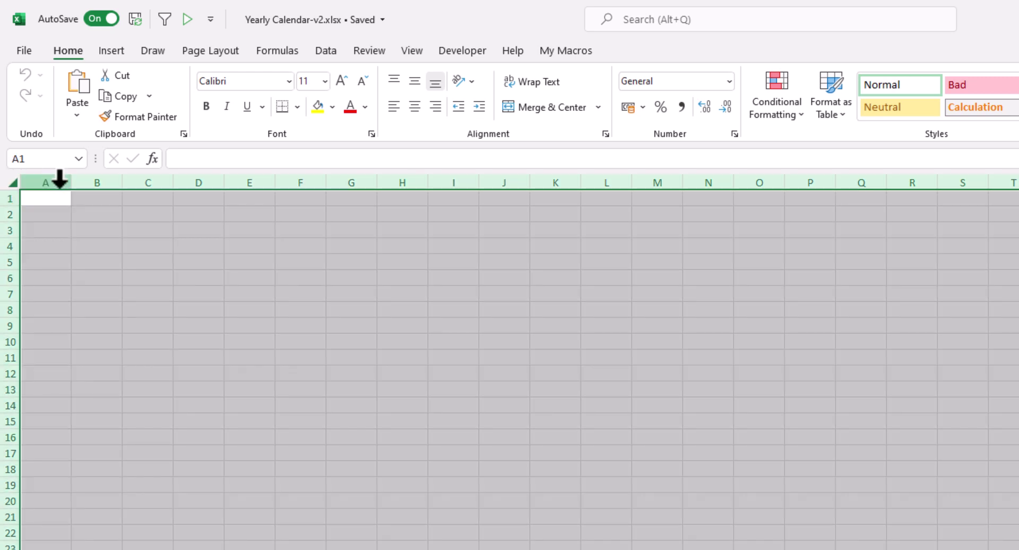
click(410, 52)
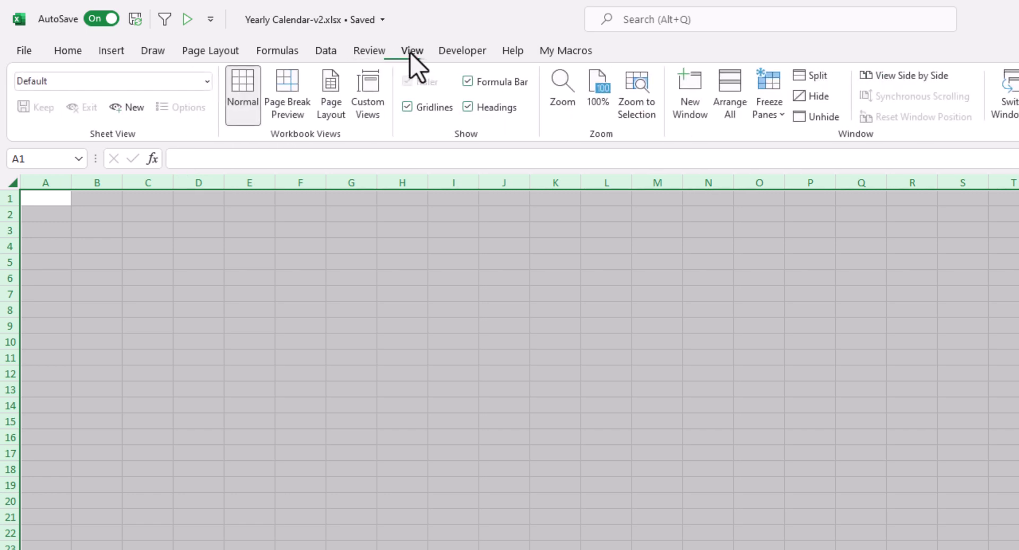
click(337, 85)
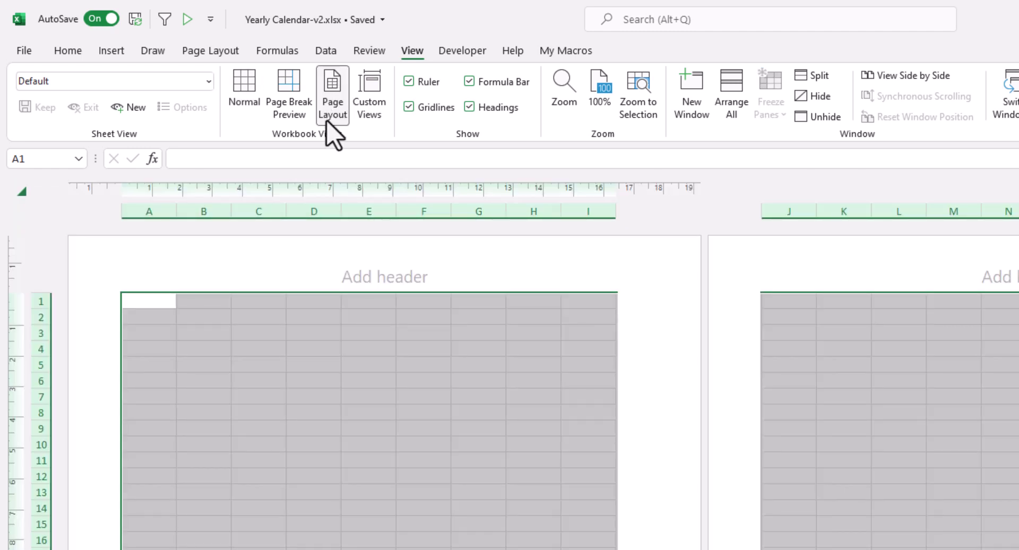
right_click(205, 202)
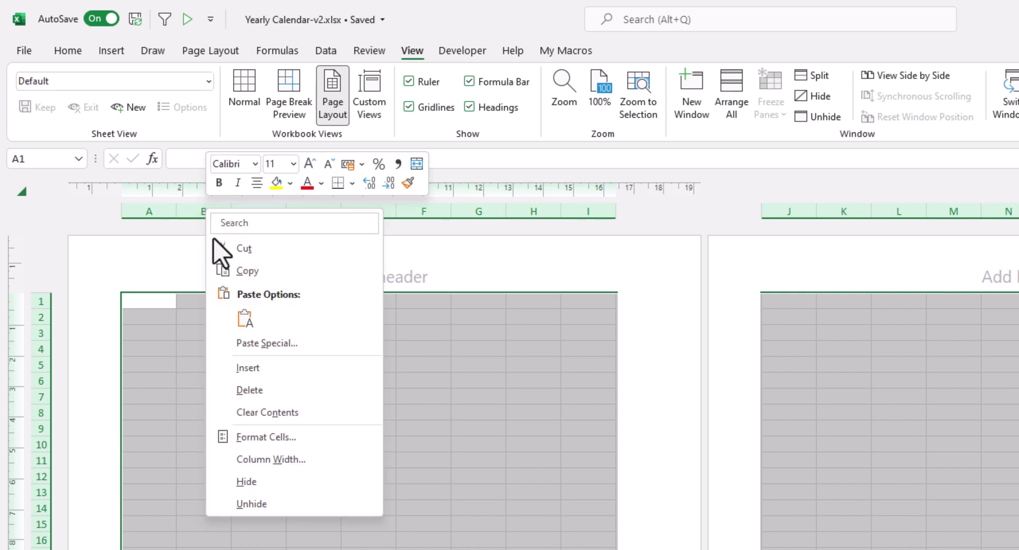
click(261, 463)
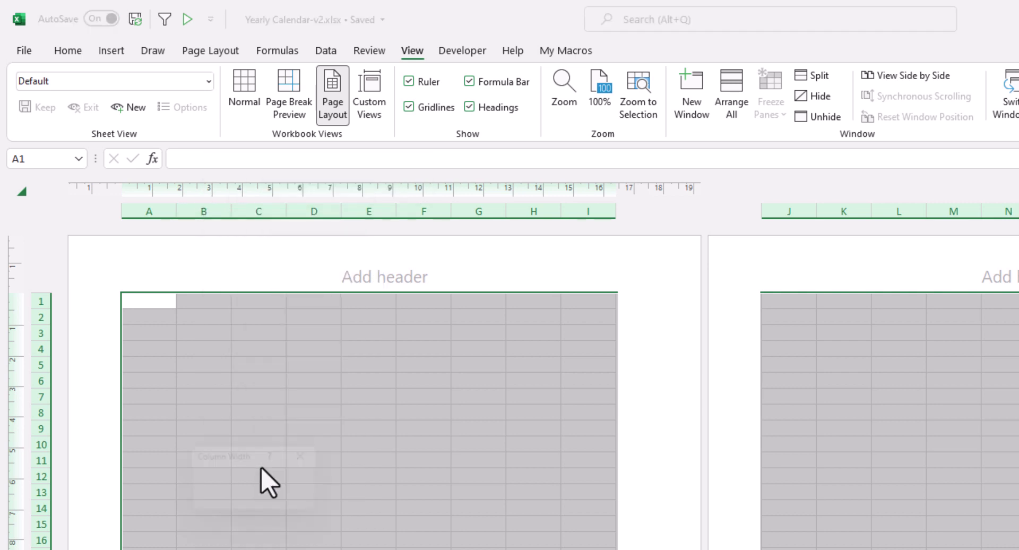
click(289, 481)
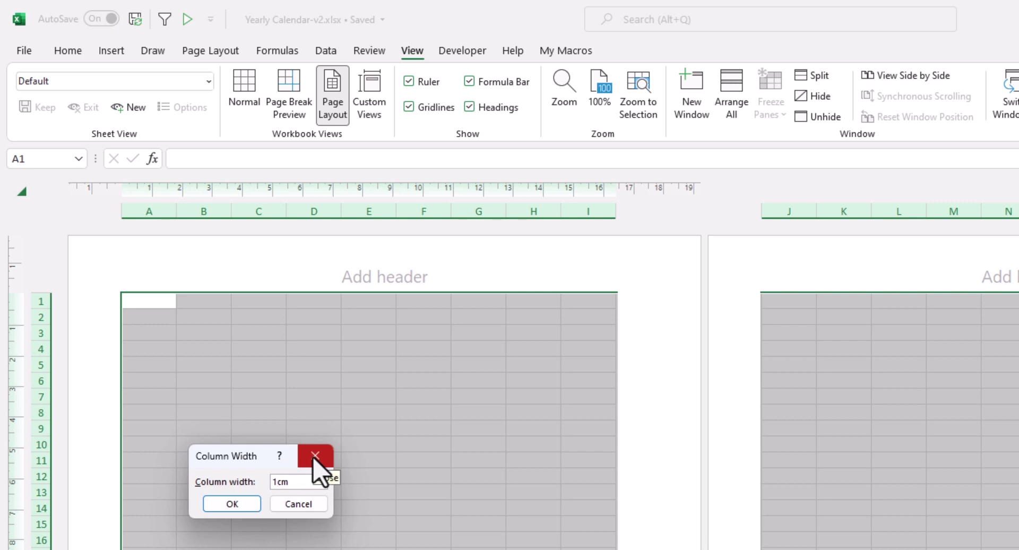
click(232, 504)
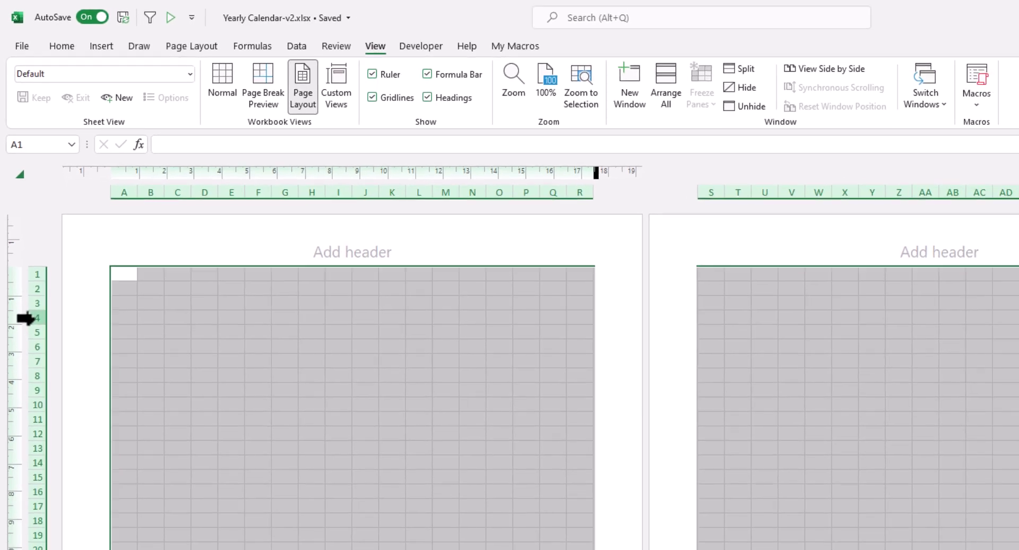
Step: Set the height of every row to 1 cm
right_click(40, 351)
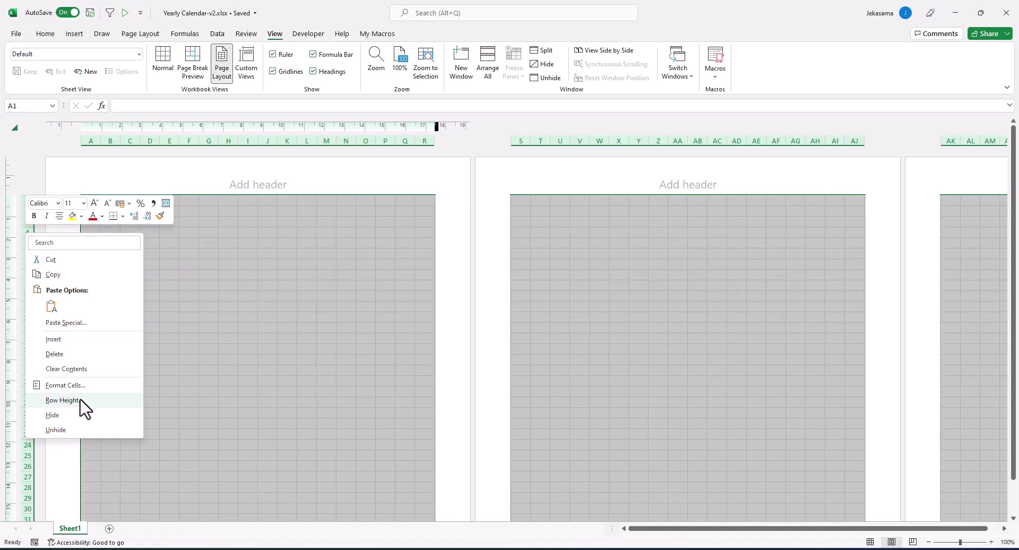
click(63, 401)
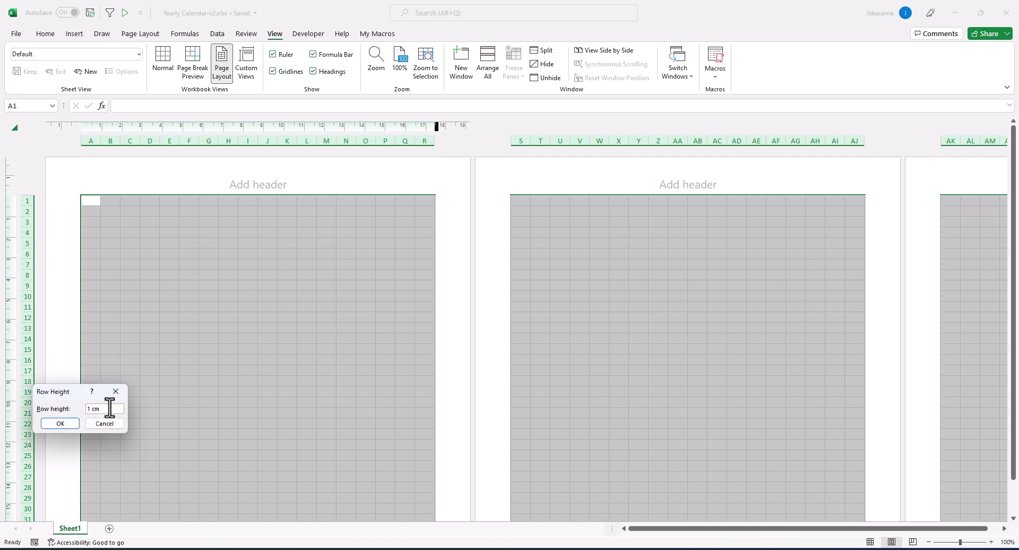
click(76, 425)
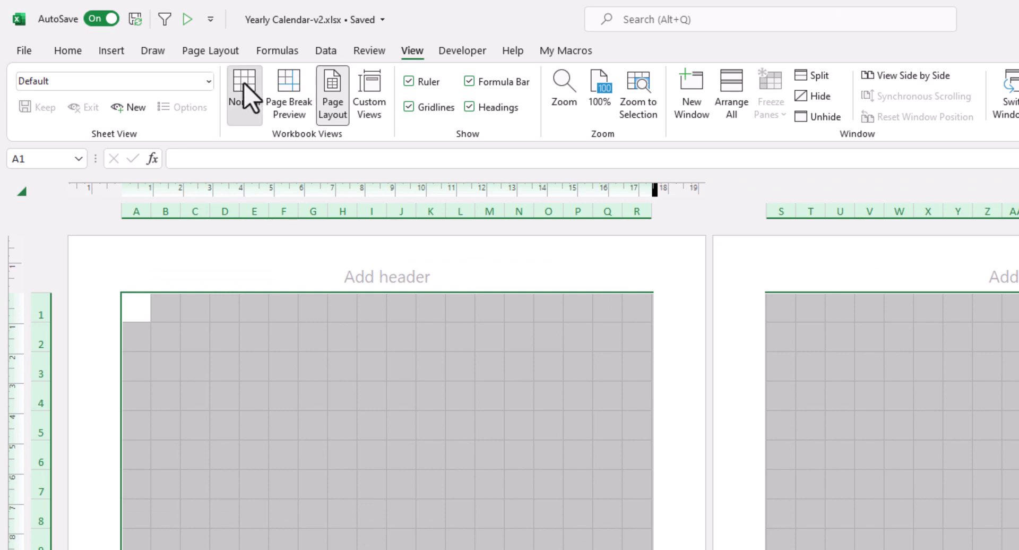
Step: Switch to Normal view and uncheck Show page breaks in Excel's Advanced options
click(247, 97)
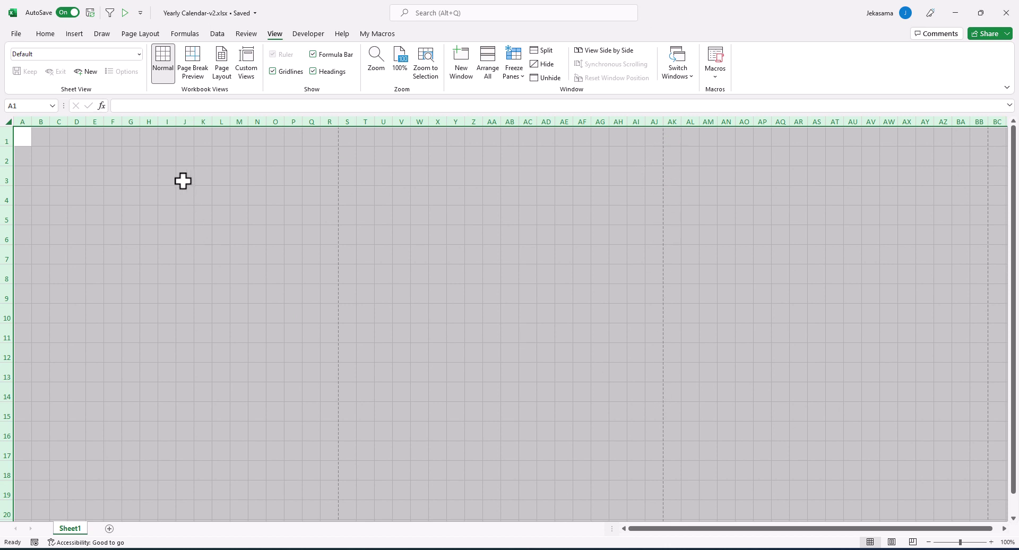
click(15, 35)
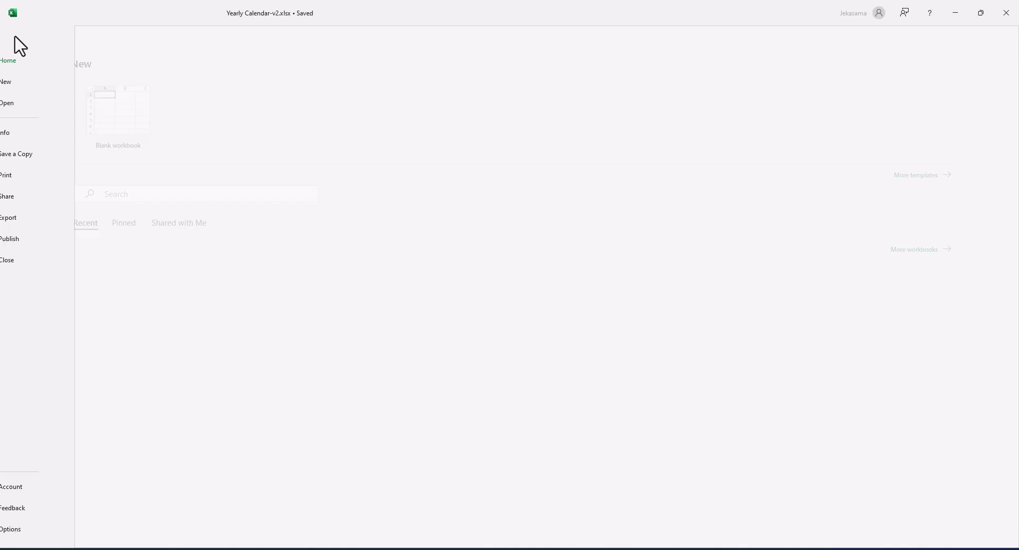
click(35, 530)
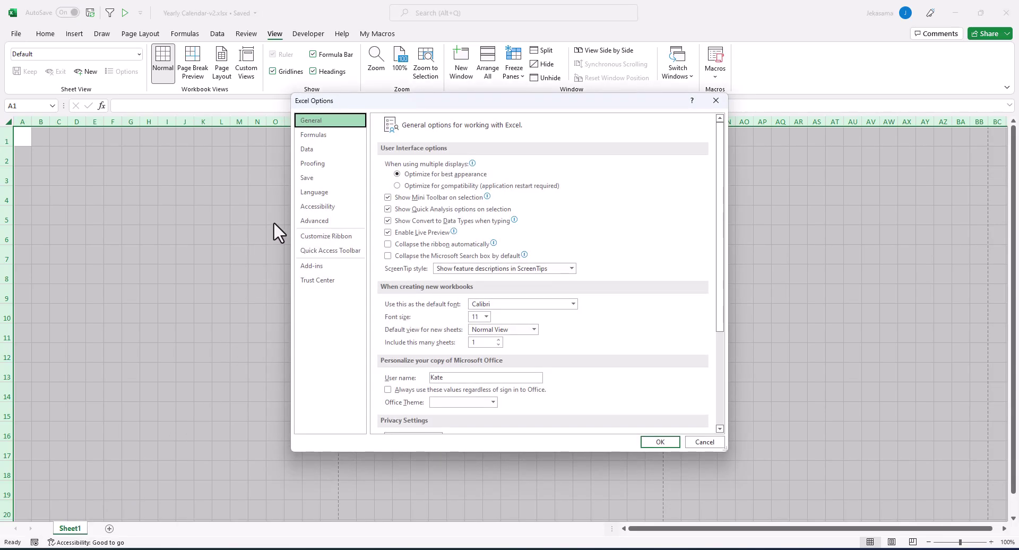
click(315, 222)
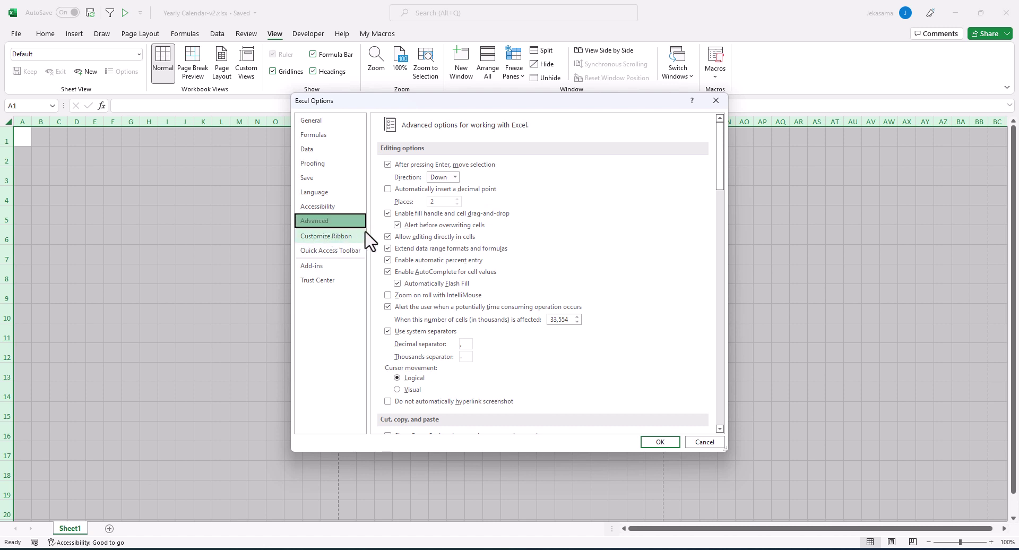
scroll(417, 242, down, 2)
scroll(417, 243, down, 5)
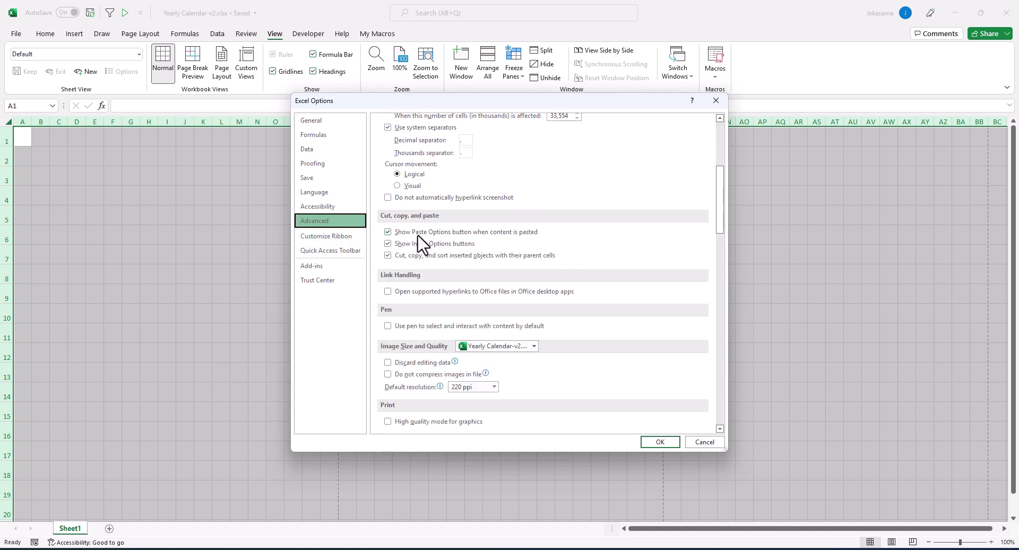
scroll(418, 236, down, 5)
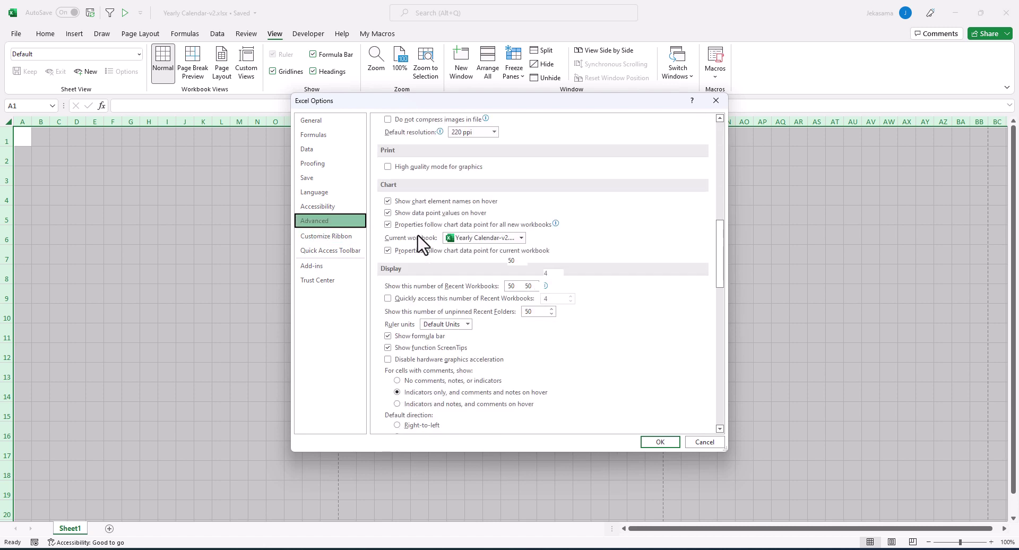
scroll(418, 241, down, 5)
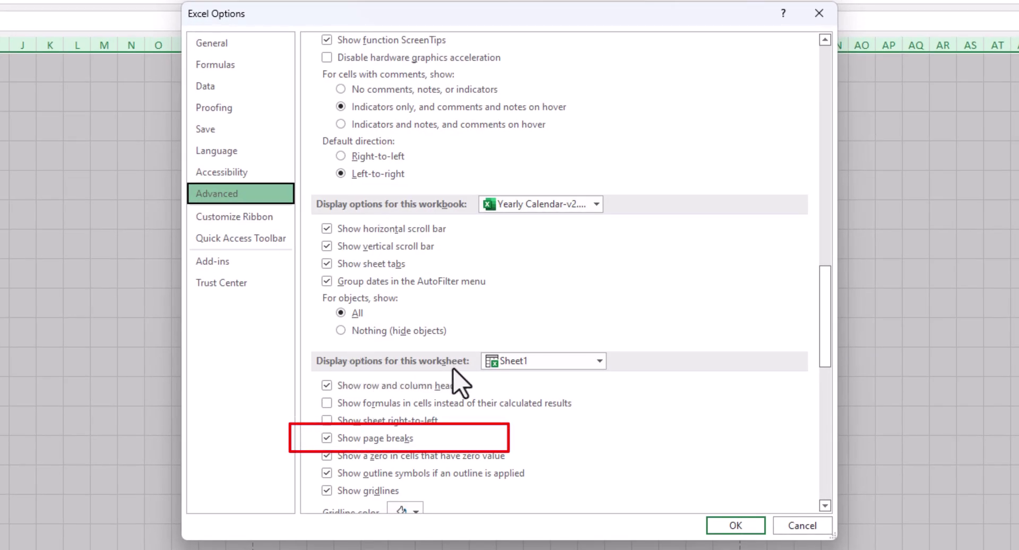
click(327, 439)
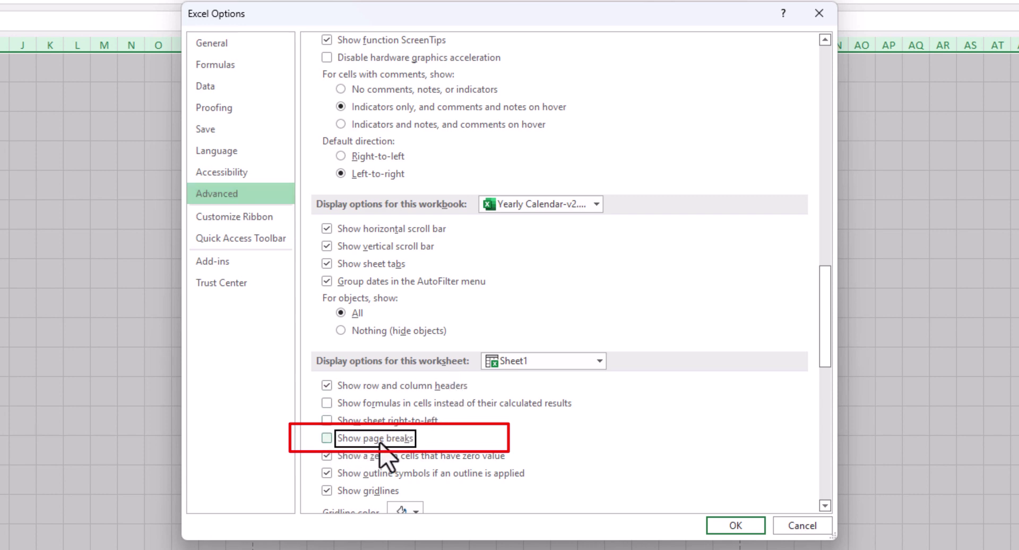
click(732, 526)
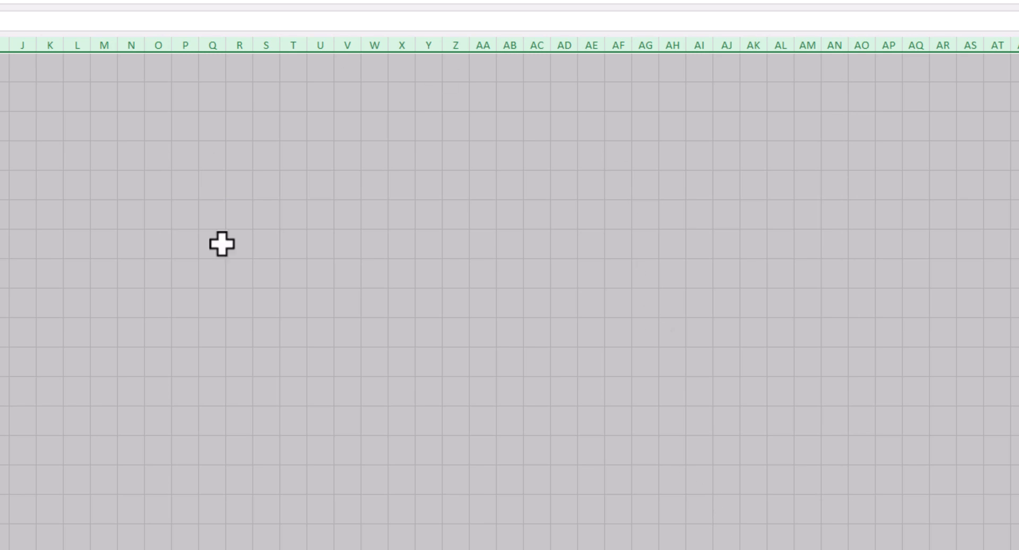
click(324, 289)
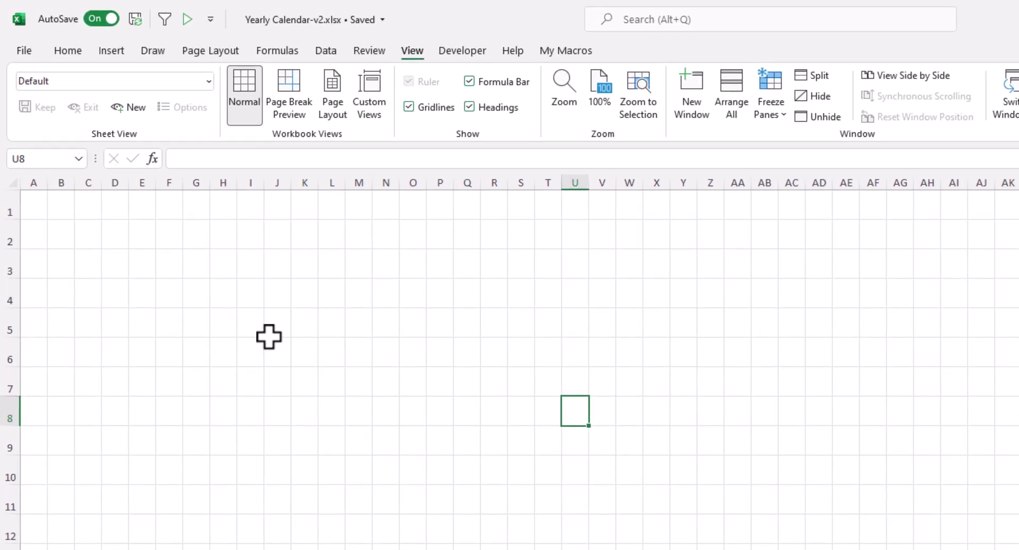
Step: Enter the year 2024 in cell A1
click(36, 210)
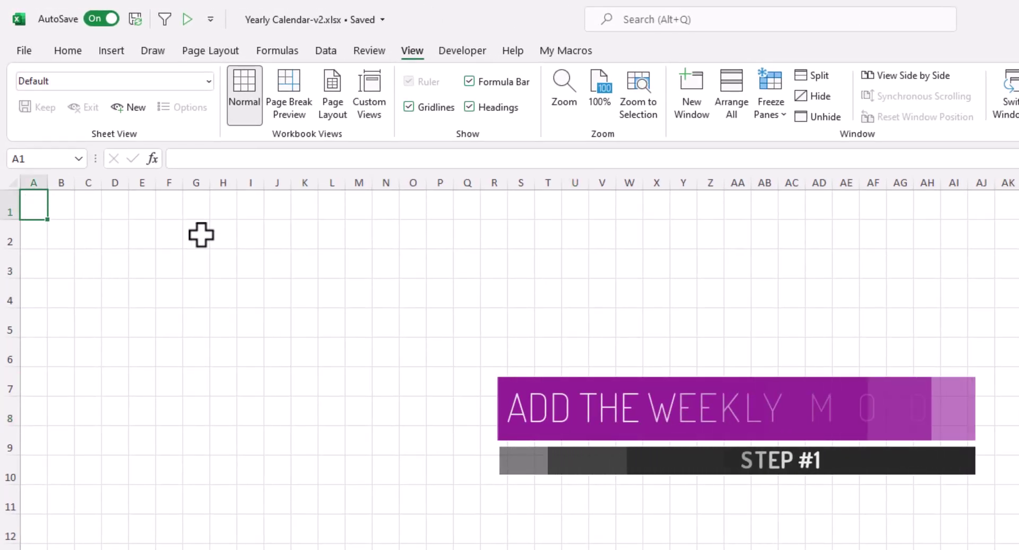
text(2024)
key(Return)
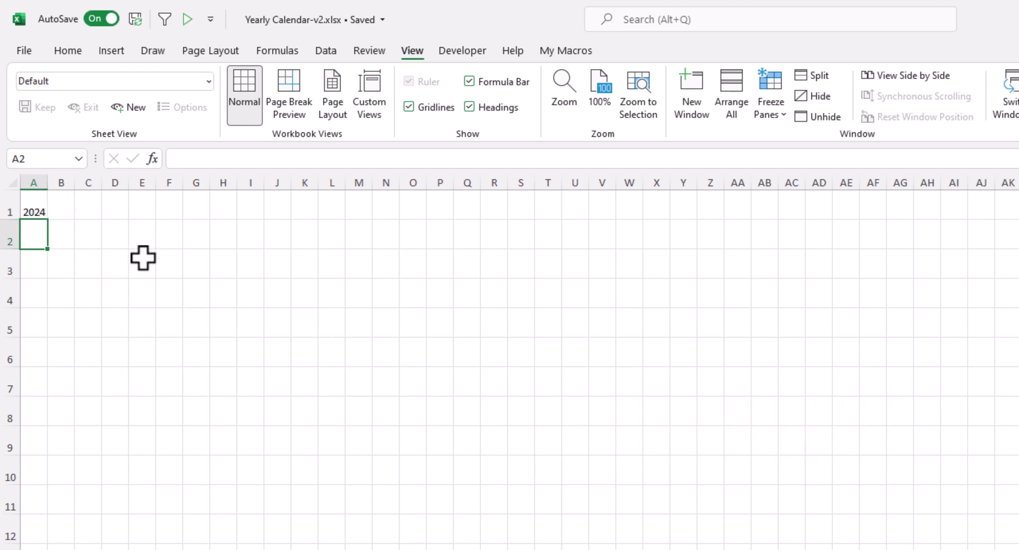
Step: Fill C3:I3 with the weekday initials M, T, W, T, F, S, S
click(92, 260)
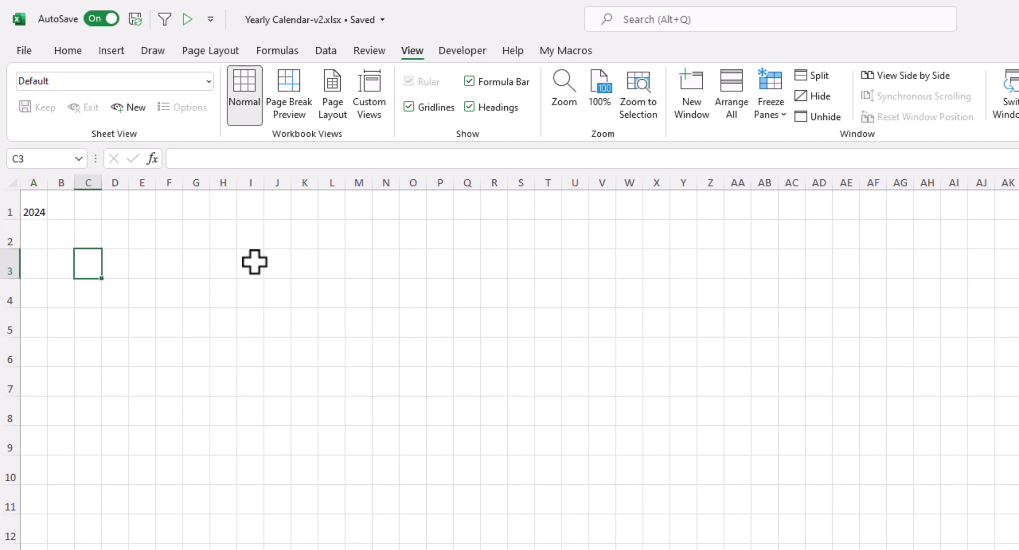
text(M)
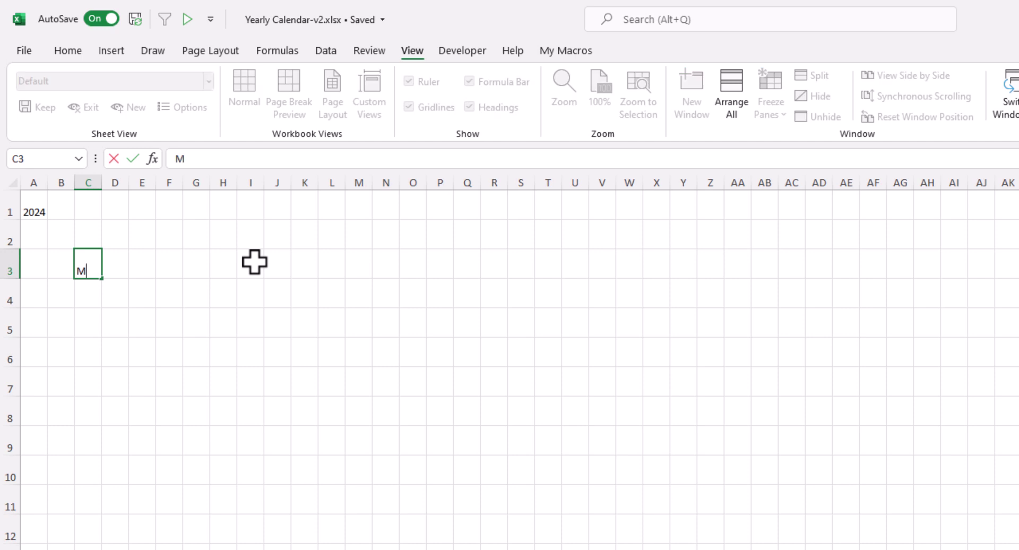
key(Tab)
text(T)
key(Tab)
text(W)
key(Tab)
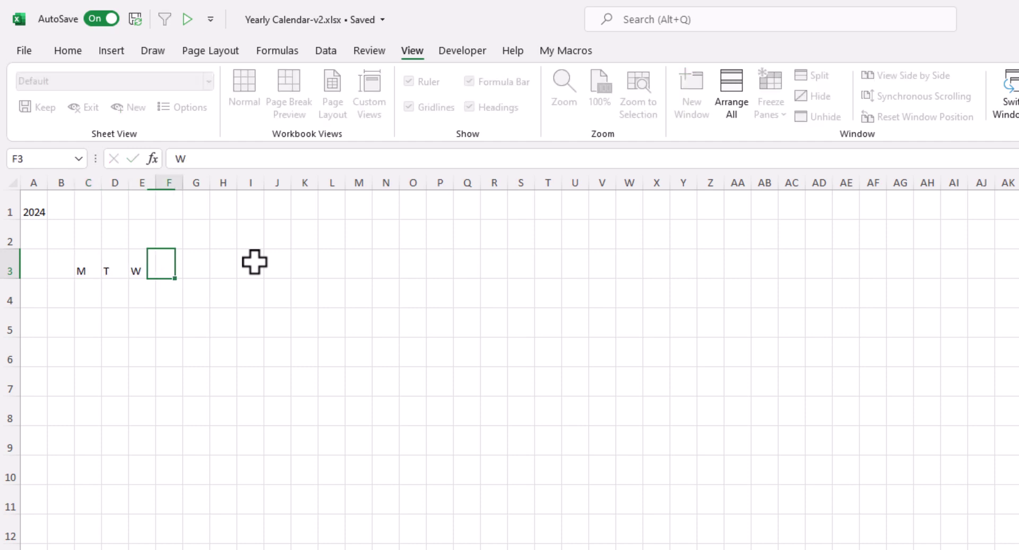
text(T)
key(Tab)
text(F)
key(Tab)
text(S)
key(Tab)
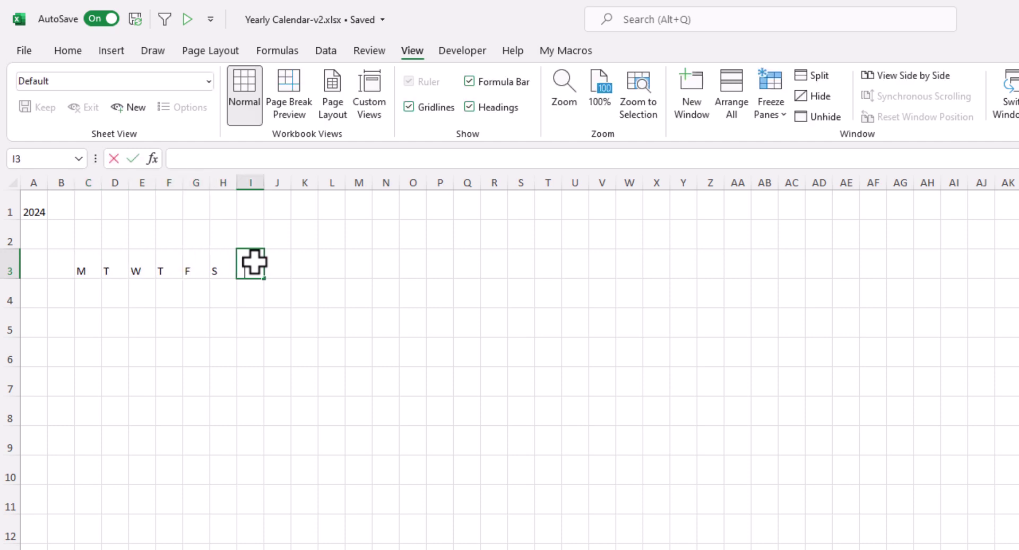
text(S)
key(Tab)
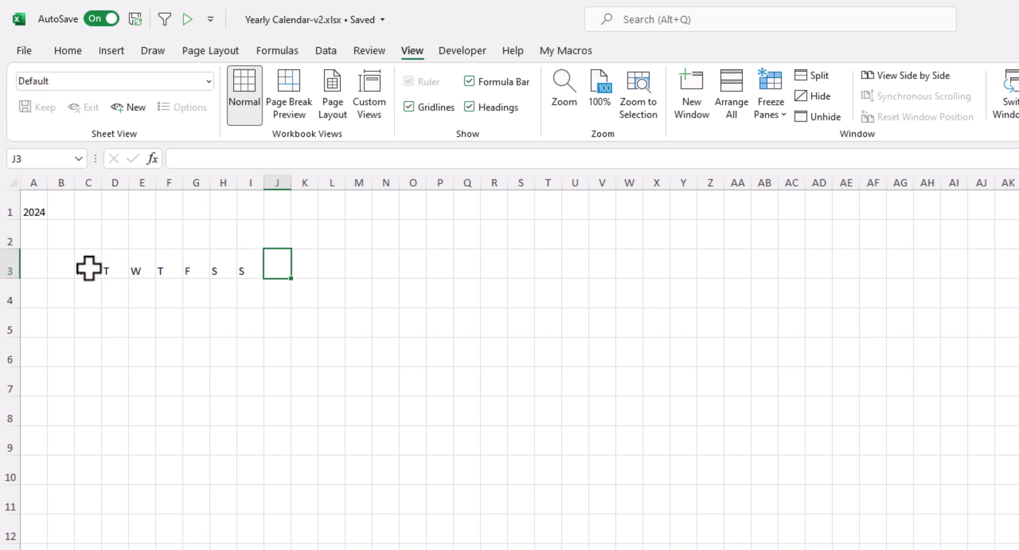
Step: Enter January as the month name in C2
click(88, 233)
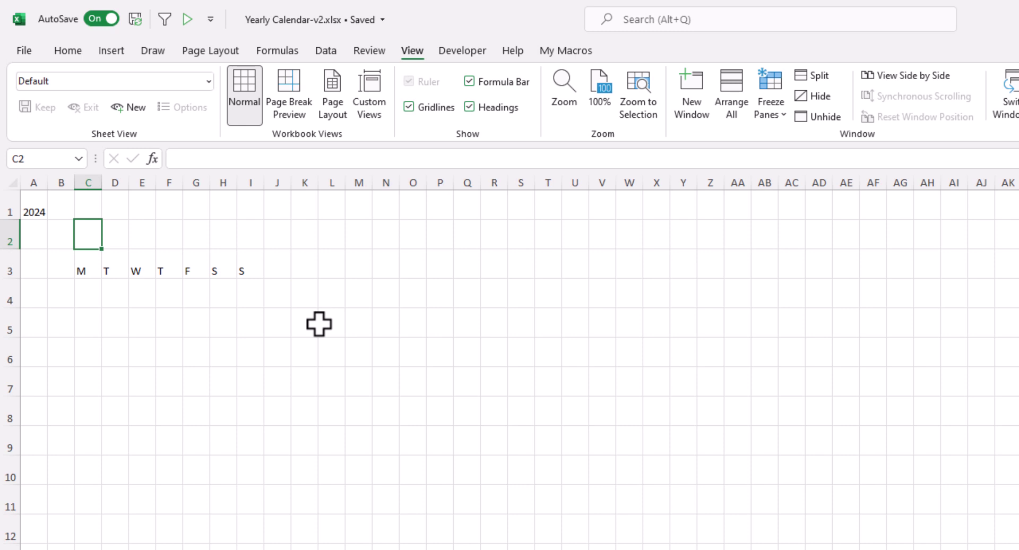
text(Janu)
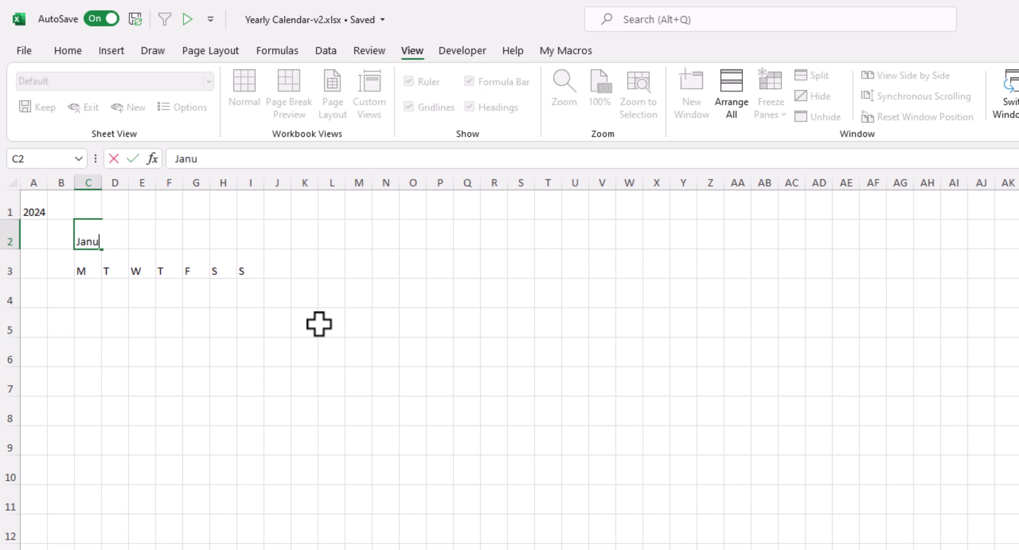
text(ary)
key(Return)
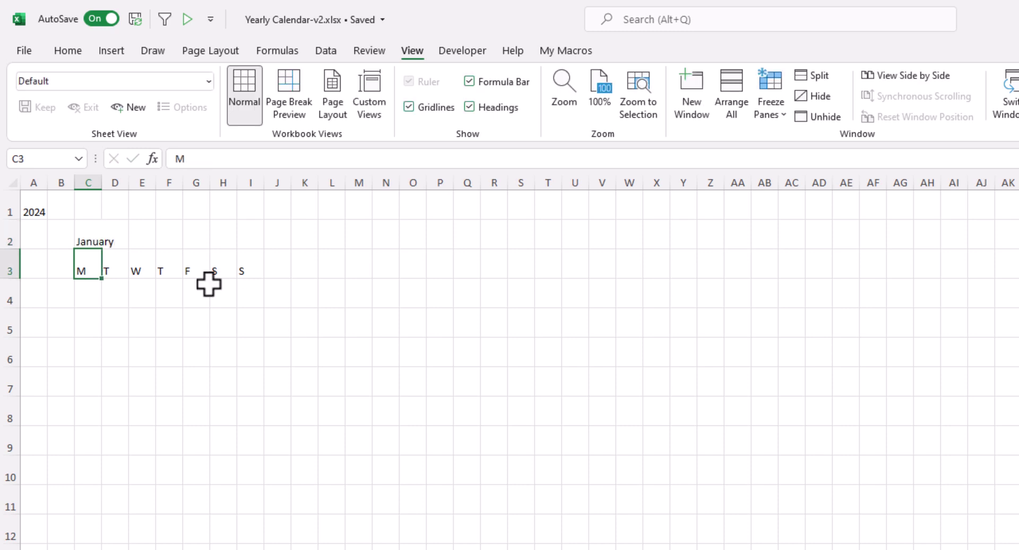
click(91, 234)
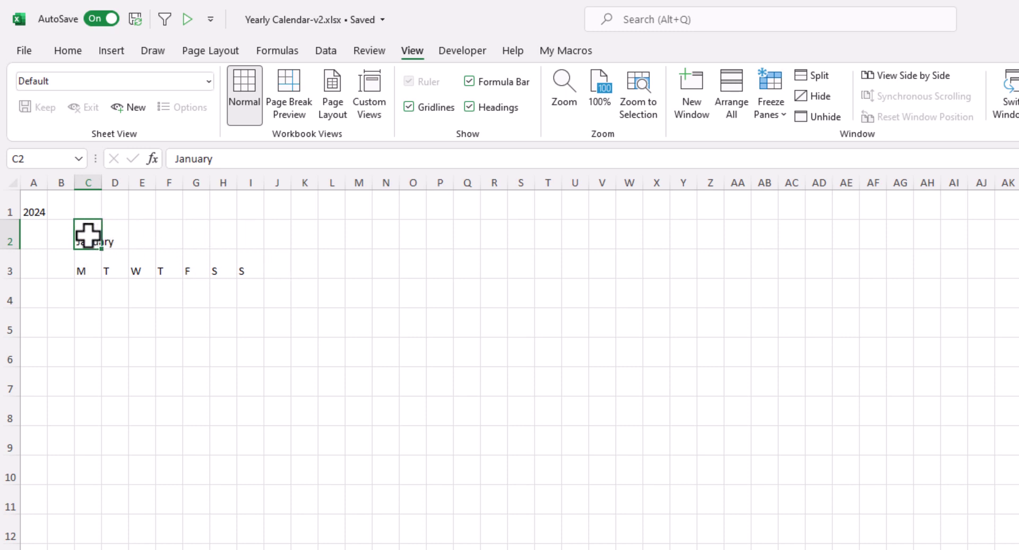
Step: Set C2:I2 to Center Across Selection horizontally, keeping the cells unmerged
drag(88, 235, 244, 235)
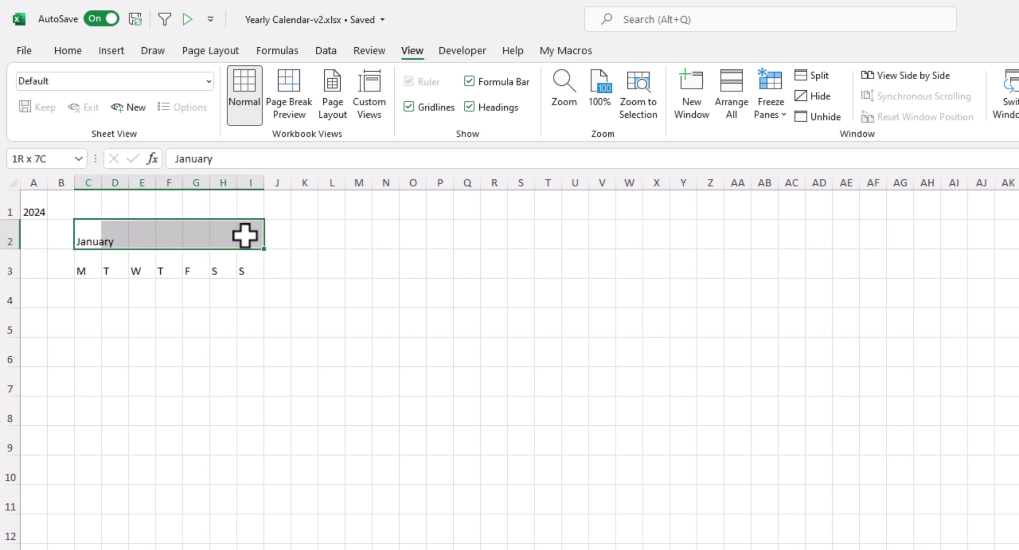
right_click(245, 235)
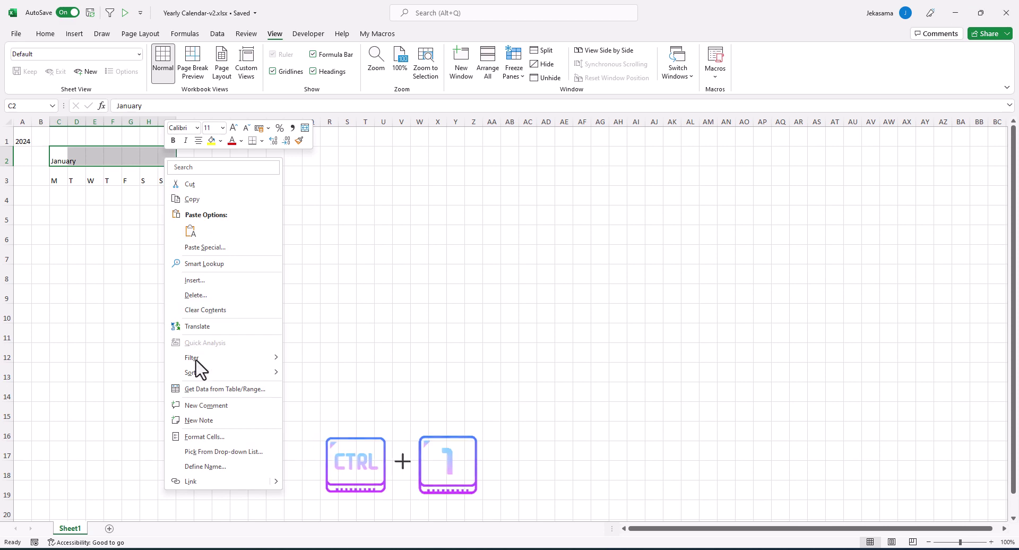
click(213, 437)
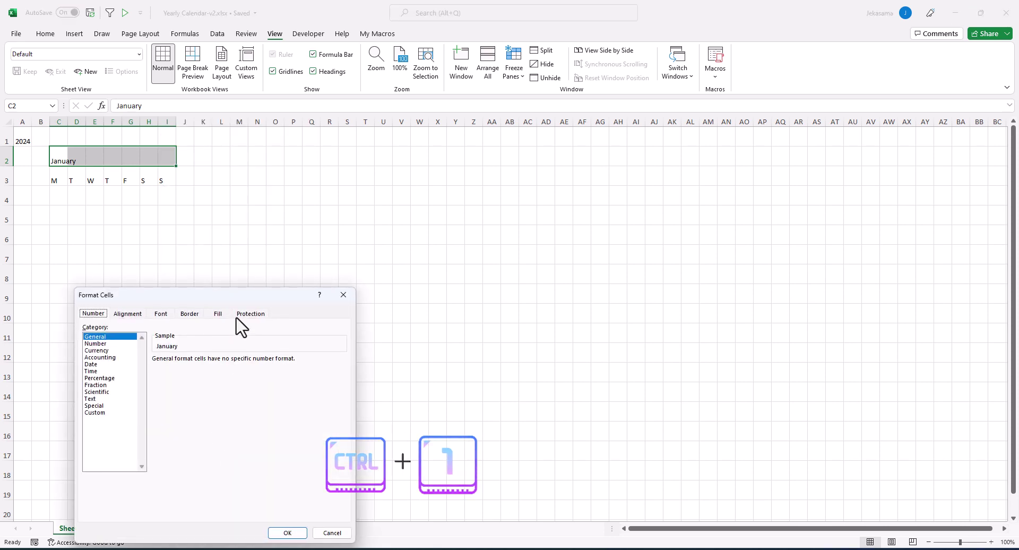
drag(244, 298, 498, 69)
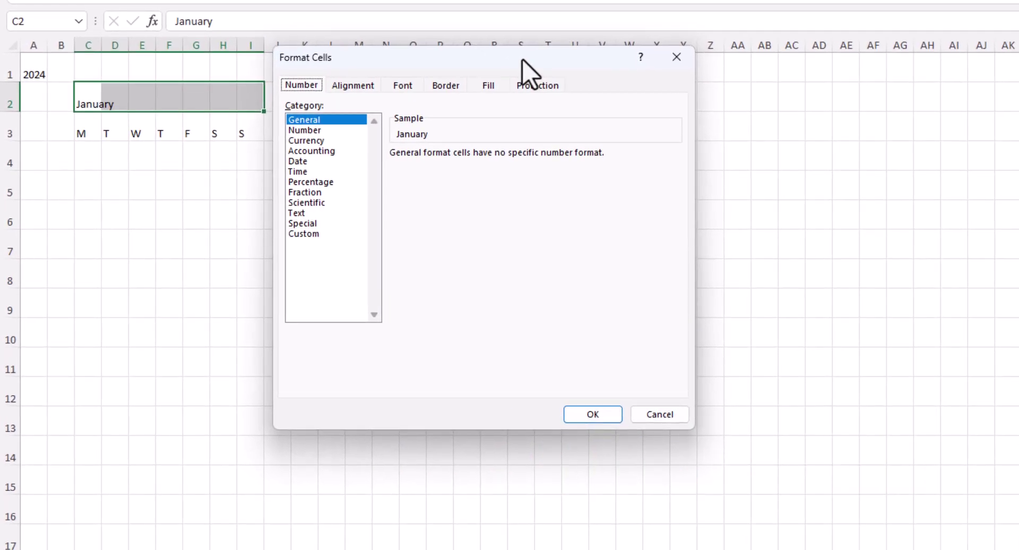
click(369, 87)
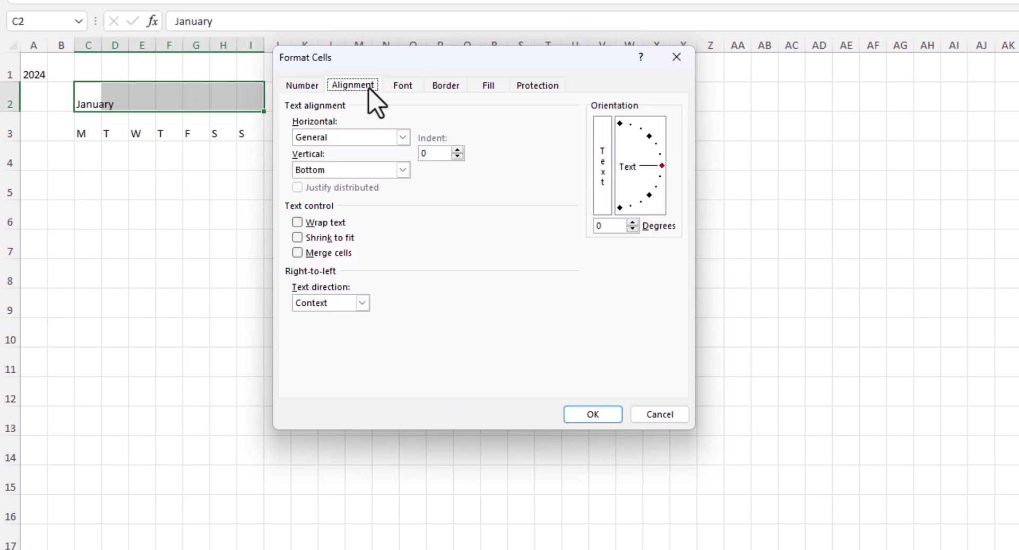
click(403, 137)
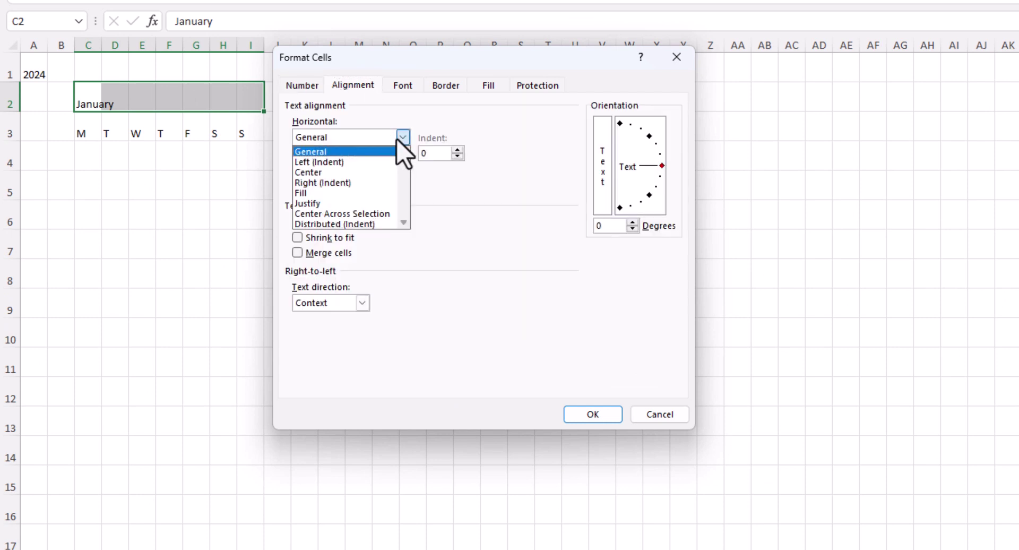
click(370, 213)
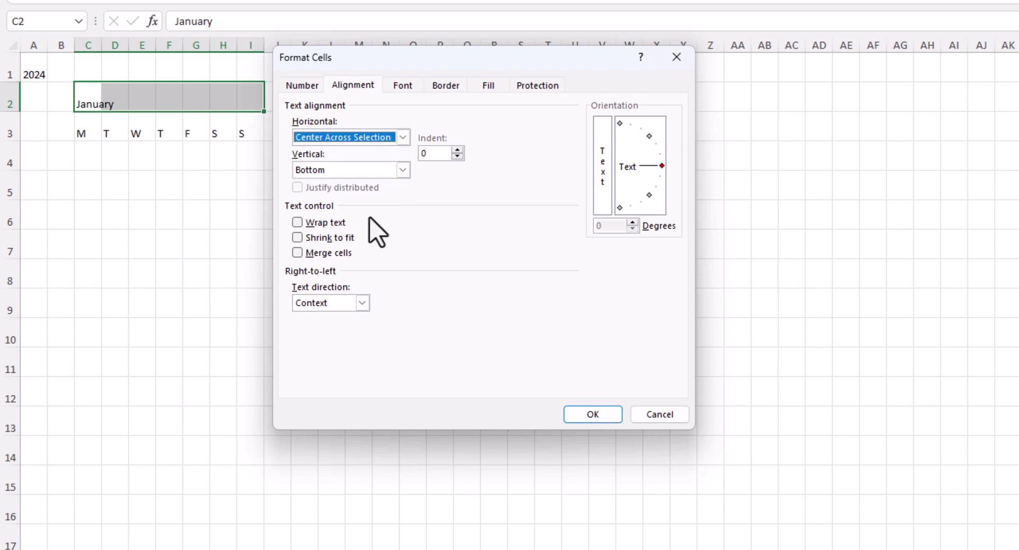
click(591, 418)
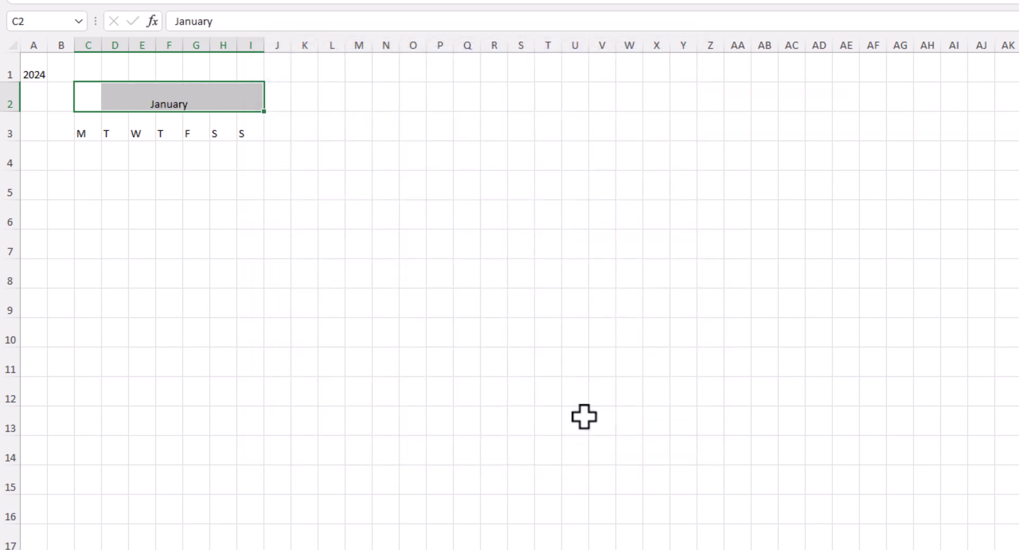
click(325, 328)
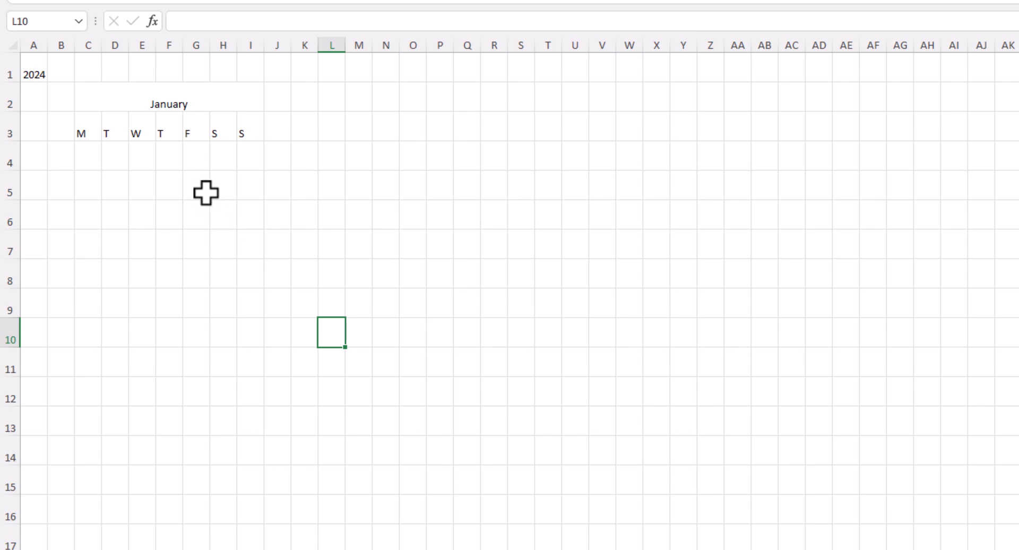
click(118, 105)
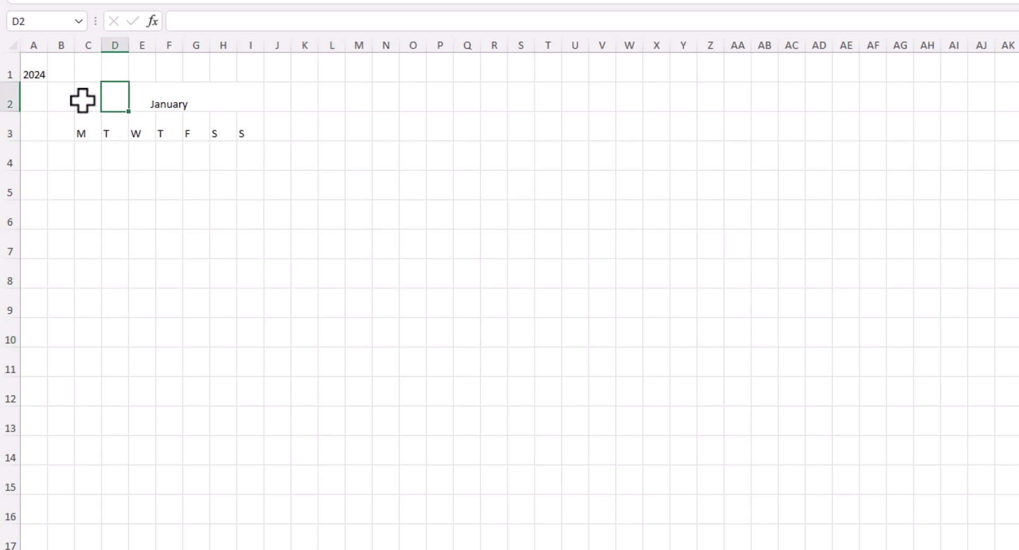
Step: Set the vertical alignment of C2:I2 to Center
drag(82, 100, 245, 97)
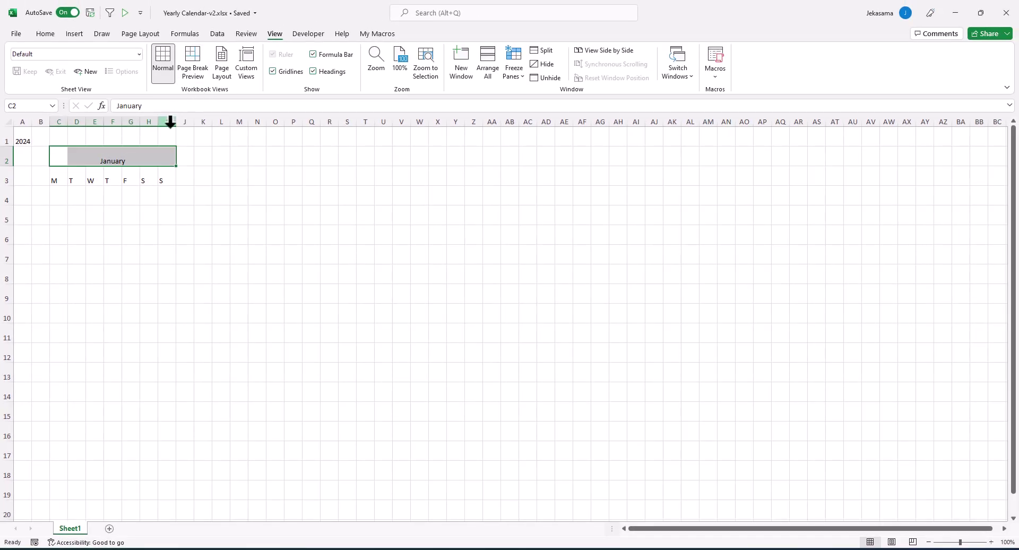
right_click(167, 156)
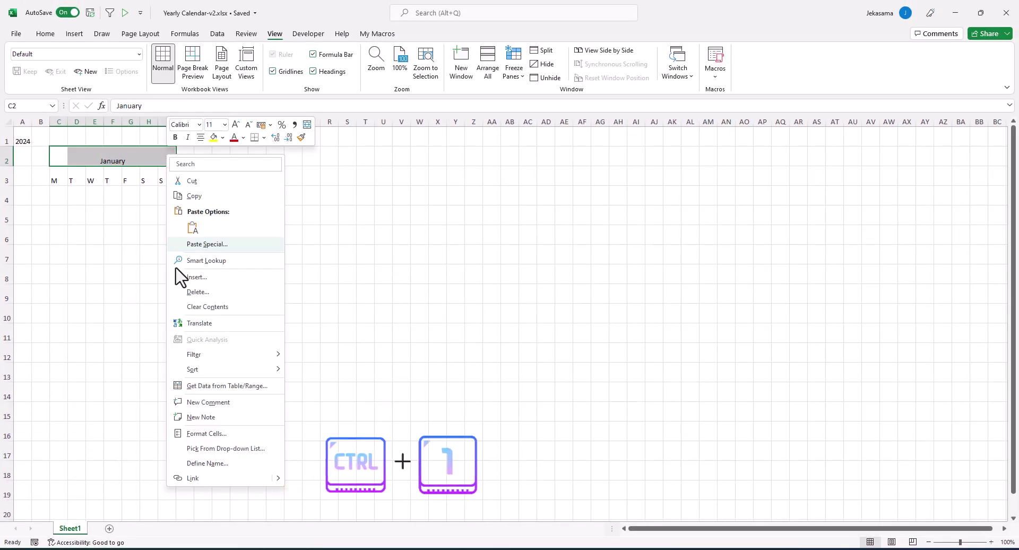
click(207, 432)
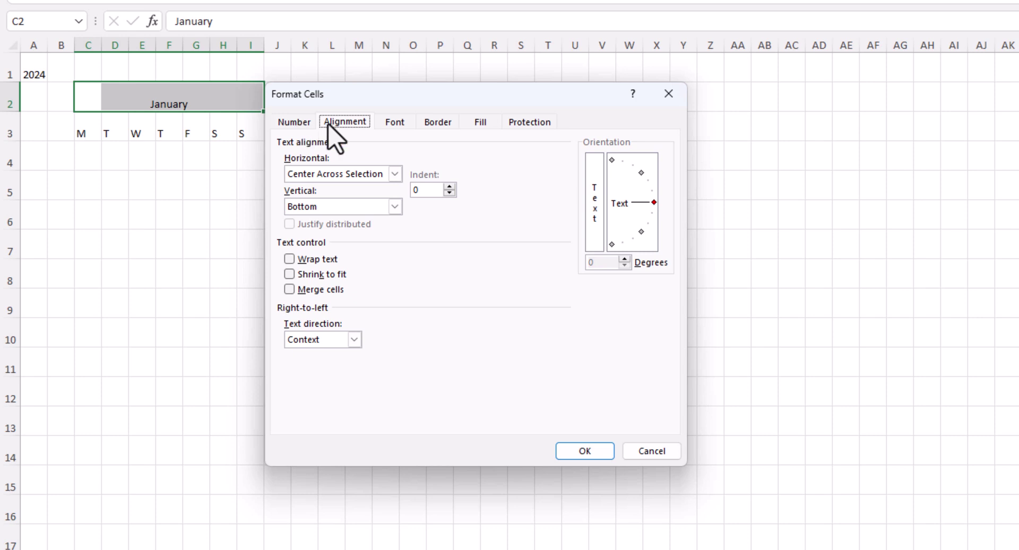
click(395, 206)
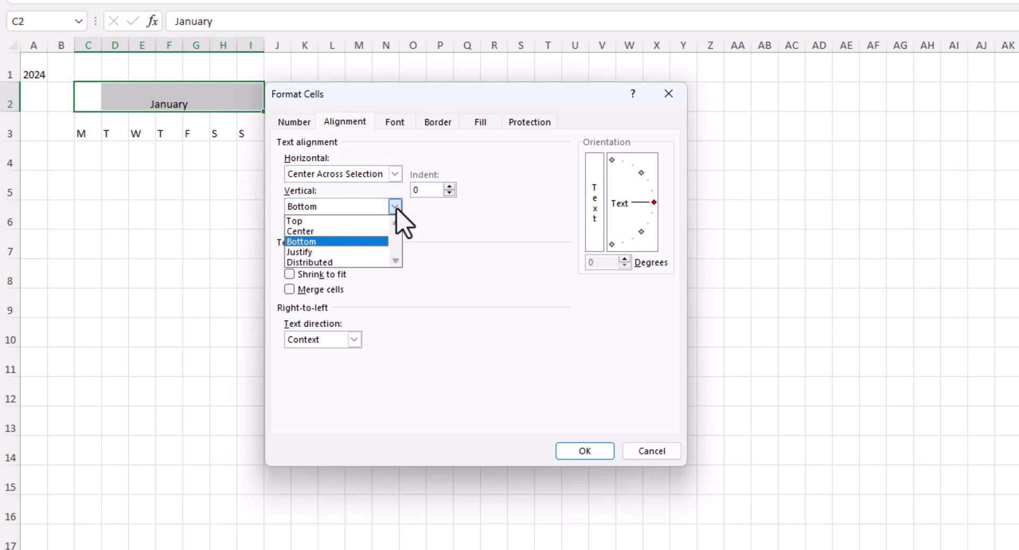
key(Escape)
key(Up)
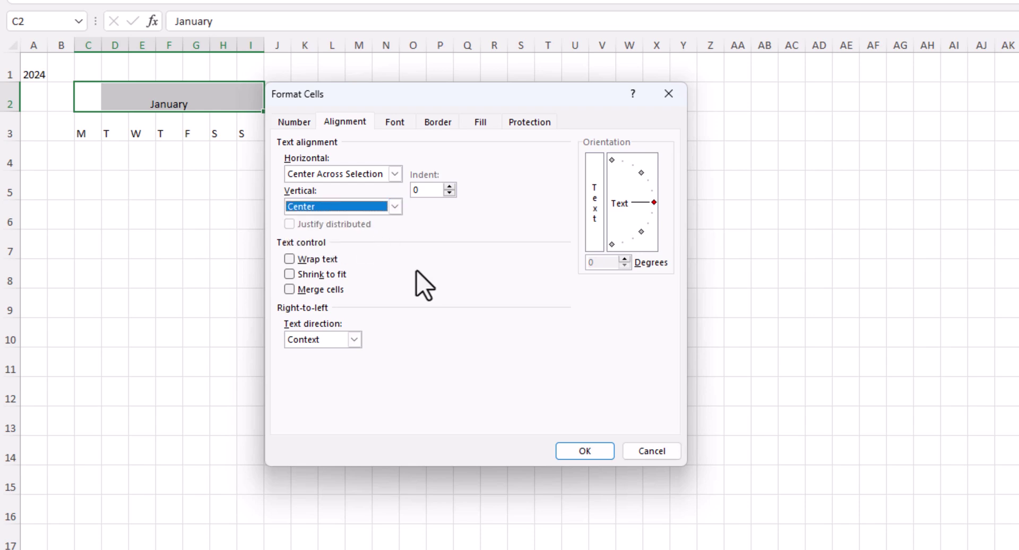
click(584, 451)
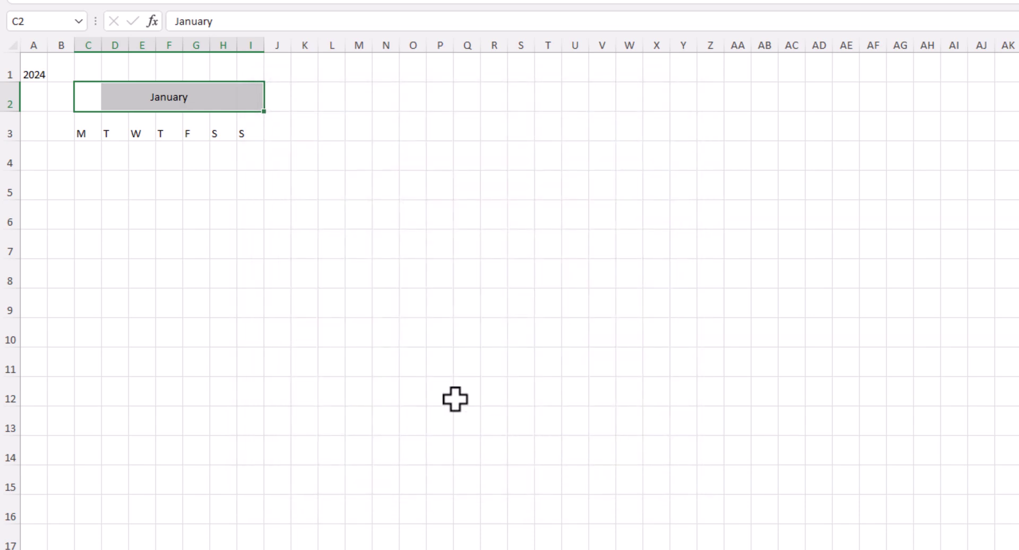
click(280, 323)
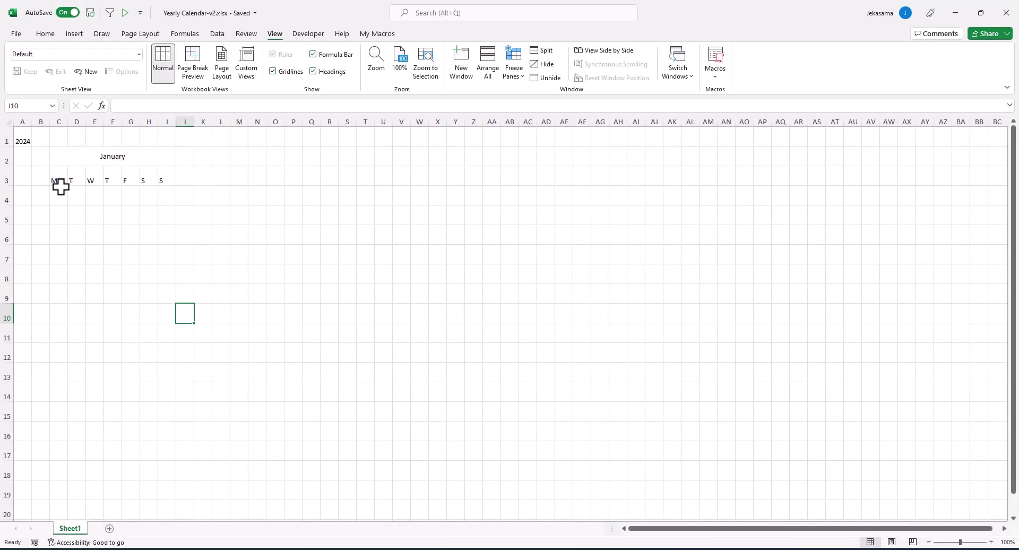
Step: Give the weekday initials in C3:I3 Center horizontal and vertical alignment
drag(56, 182, 160, 179)
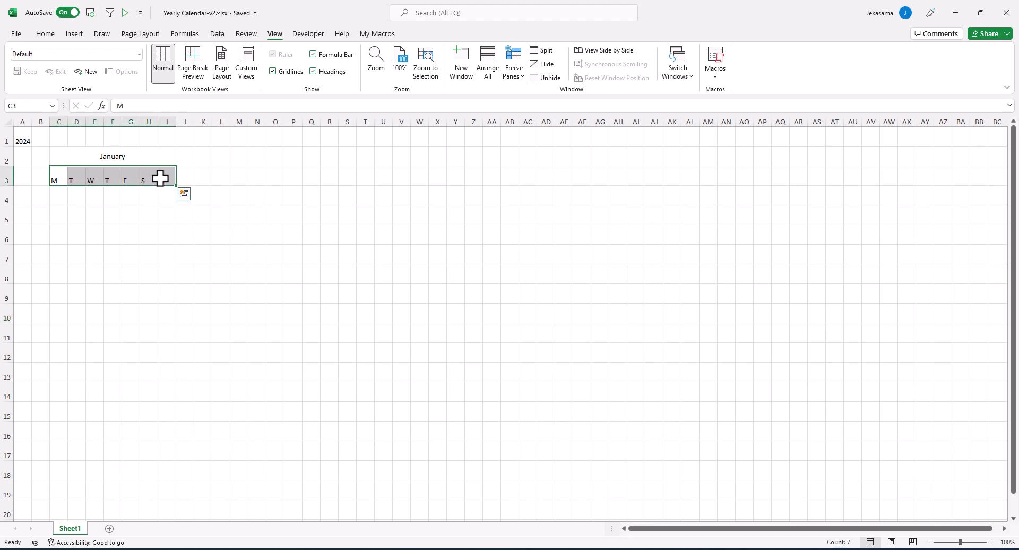
key(ctrl+1)
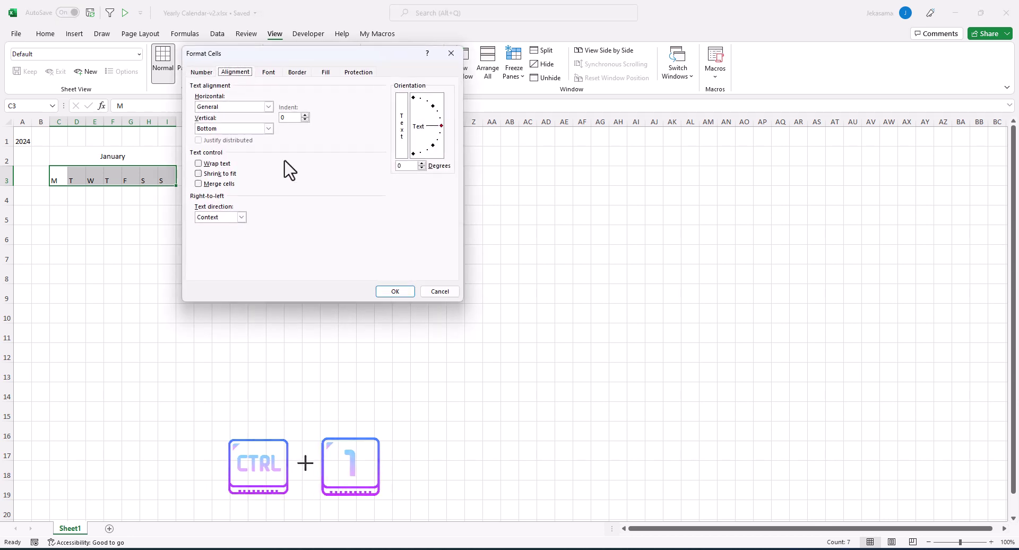
click(268, 129)
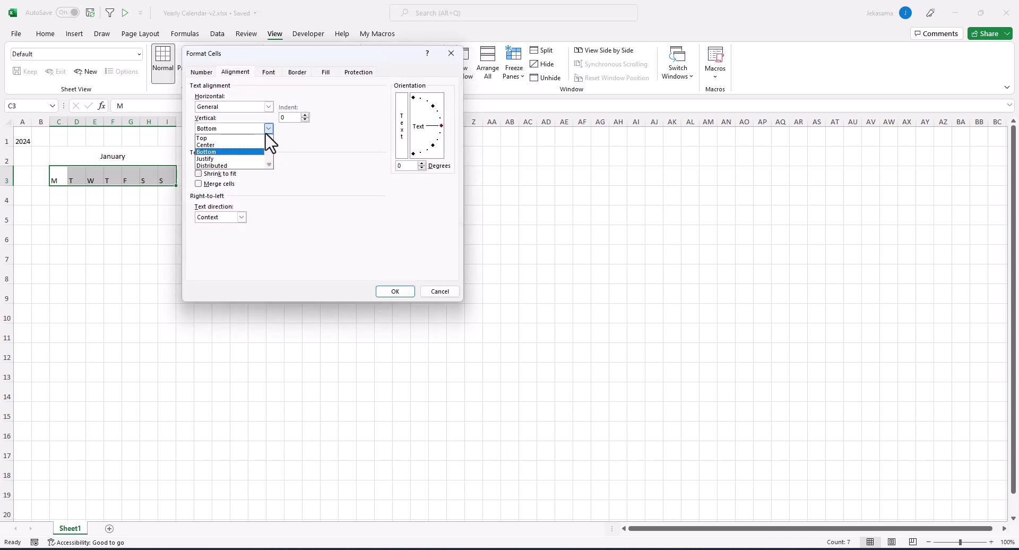
click(258, 145)
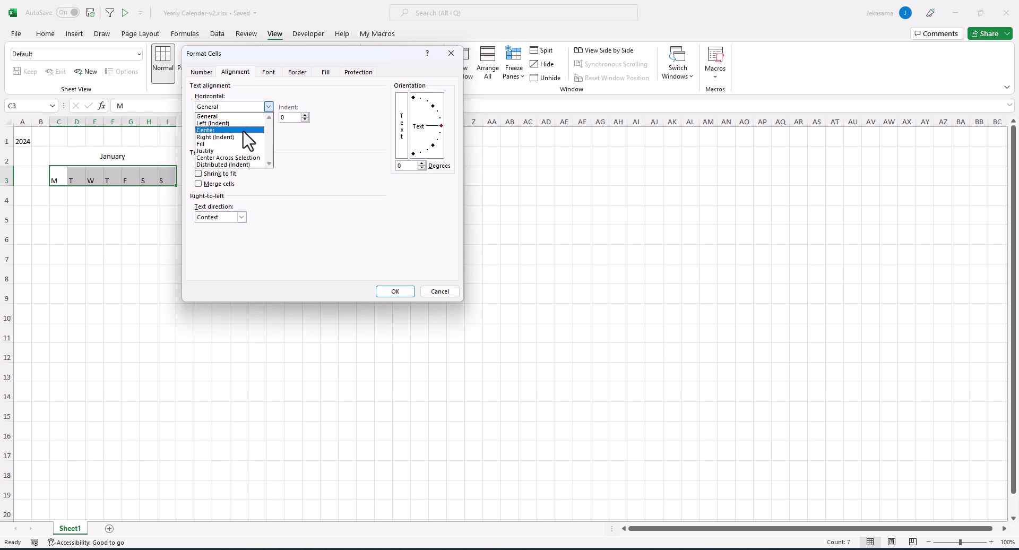
click(244, 130)
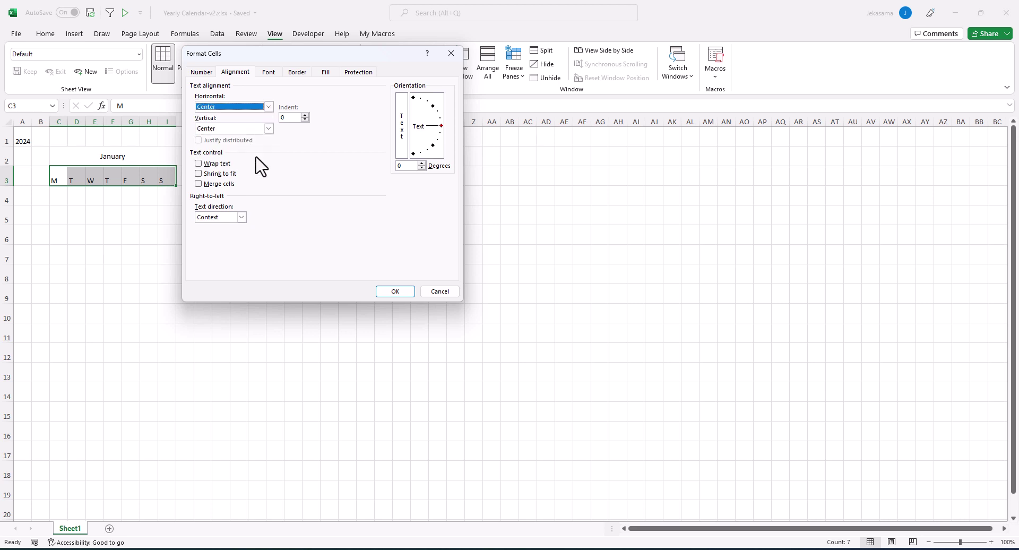
click(395, 291)
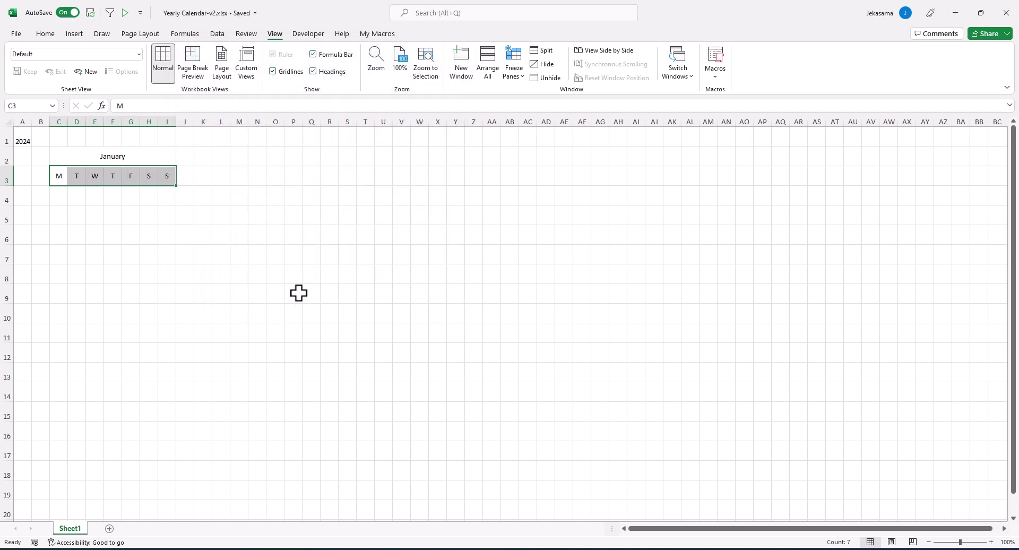
click(258, 294)
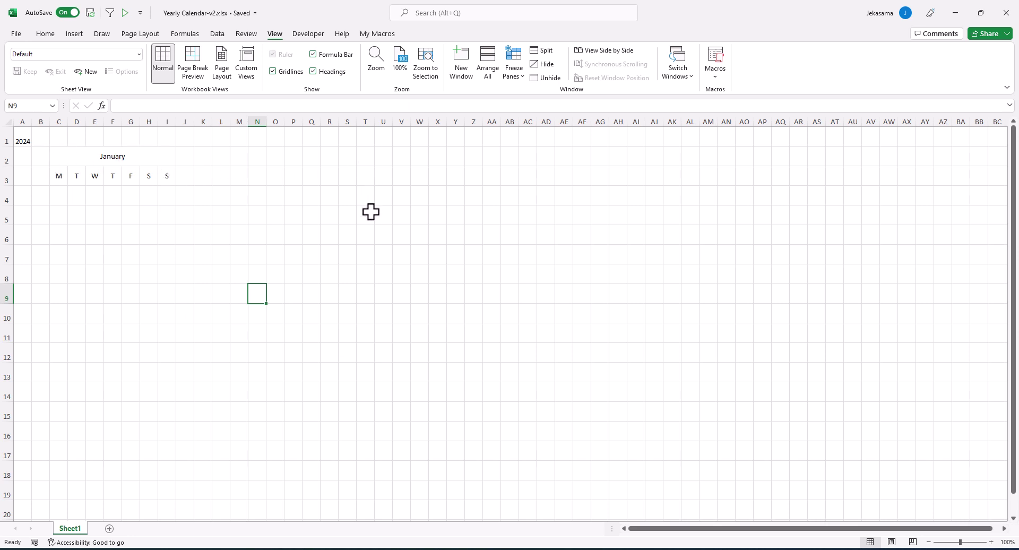
click(204, 155)
Step: Add the February heading in K2 with weekday labels below and January's centred heading format
text(Fe)
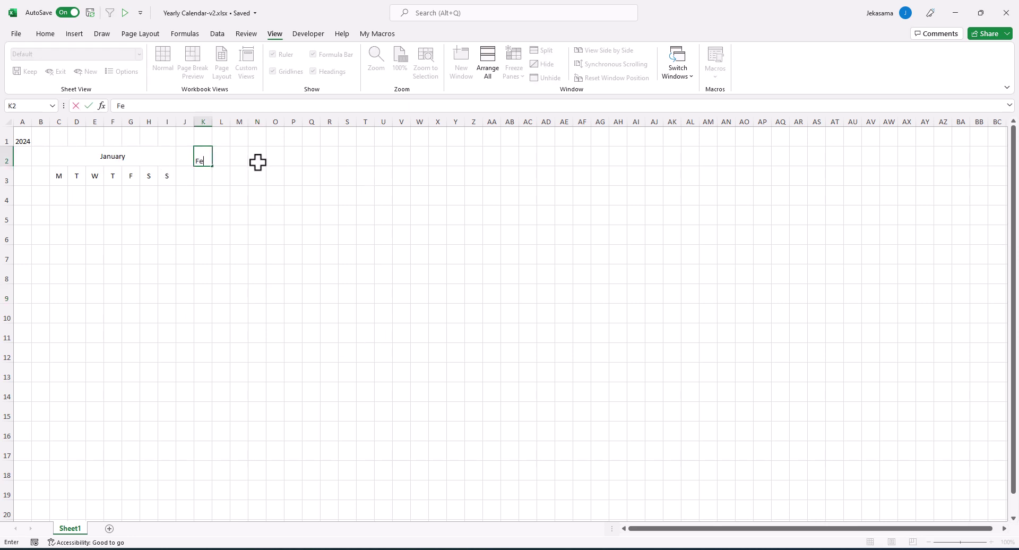
text(bruary)
key(Return)
drag(75, 154, 136, 154)
drag(59, 176, 166, 175)
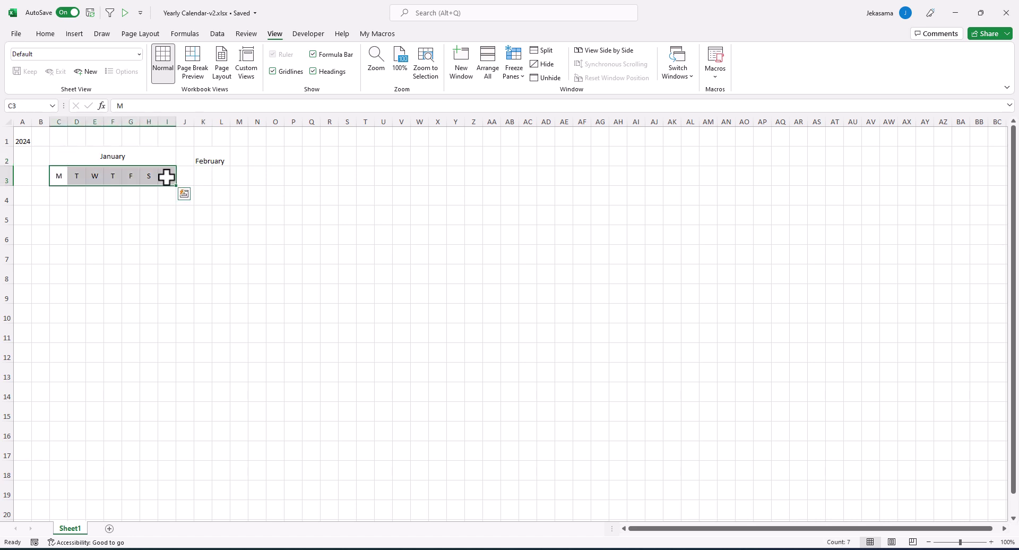
key(ctrl+c)
click(204, 175)
key(ctrl+v)
click(76, 156)
click(45, 33)
click(91, 77)
click(205, 155)
Step: Add the March heading in S2 with weekday labels below and the same centred format
click(348, 158)
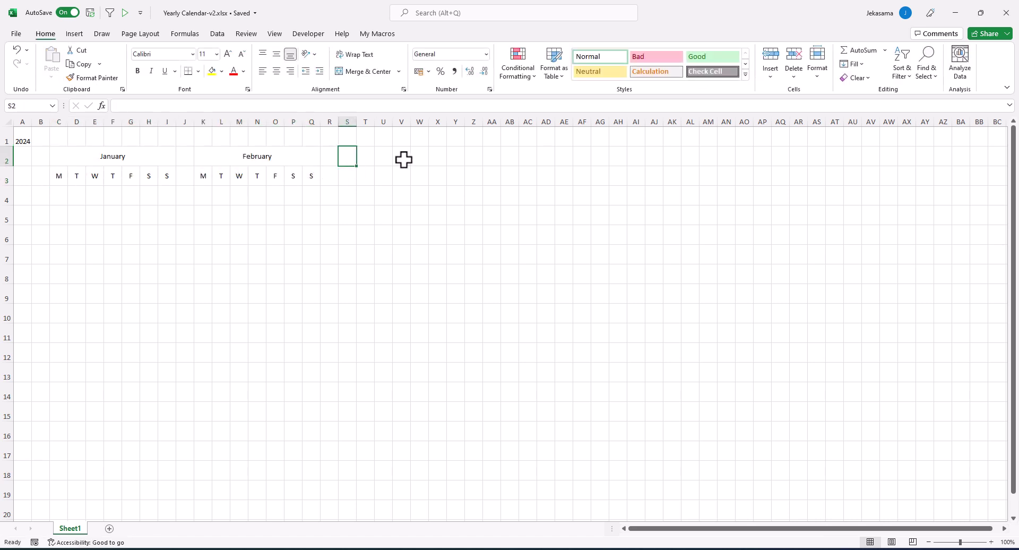
text(March)
drag(203, 176, 307, 175)
key(ctrl+c)
click(348, 176)
key(ctrl+v)
click(301, 149)
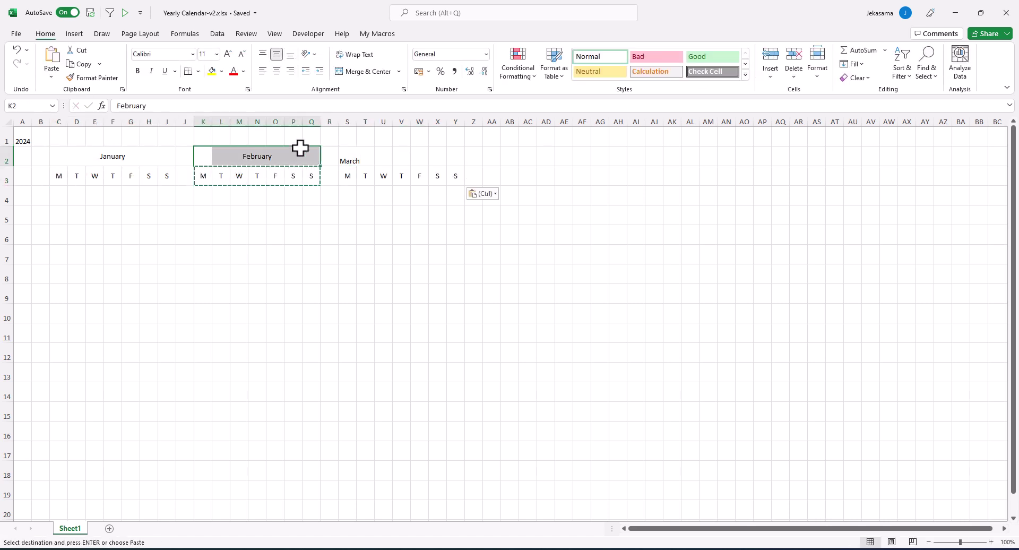
click(92, 78)
click(348, 154)
Step: Copy the three-month header block C2:Y3 to rows 11, 20 and 29
drag(62, 156, 455, 170)
key(ctrl+c)
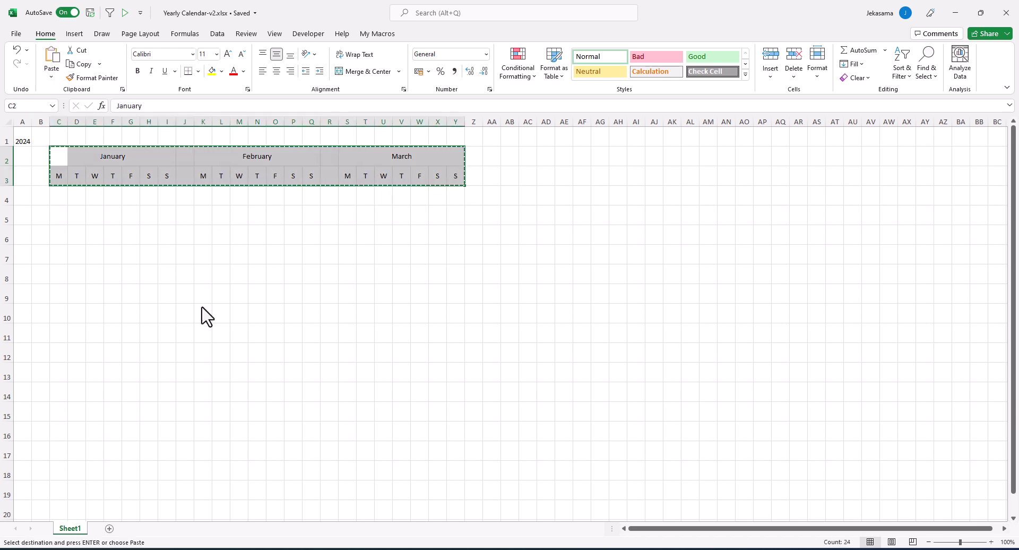
click(61, 328)
key(ctrl+v)
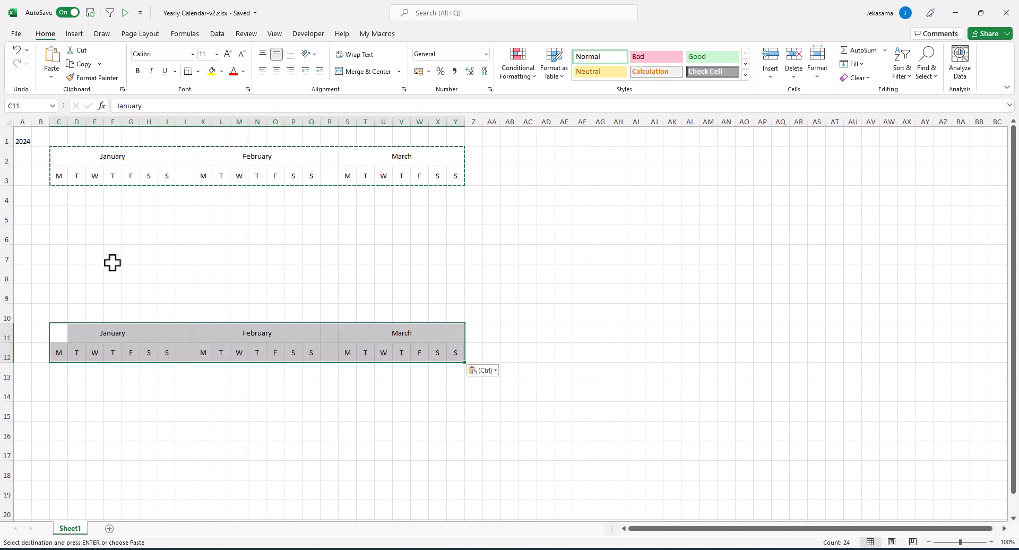
scroll(62, 334, down, 1)
click(61, 448)
key(ctrl+v)
scroll(75, 320, down, 3)
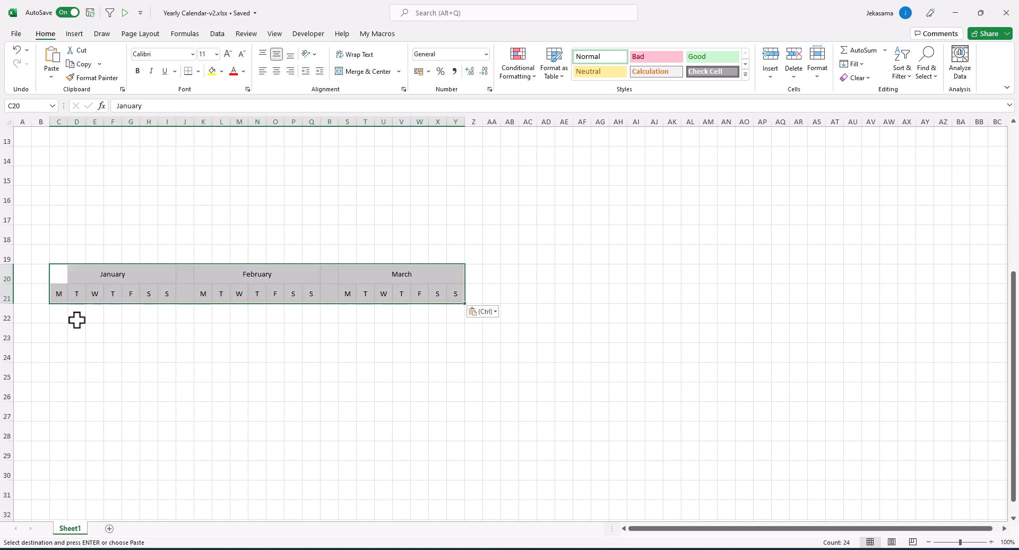
click(60, 451)
key(ctrl+v)
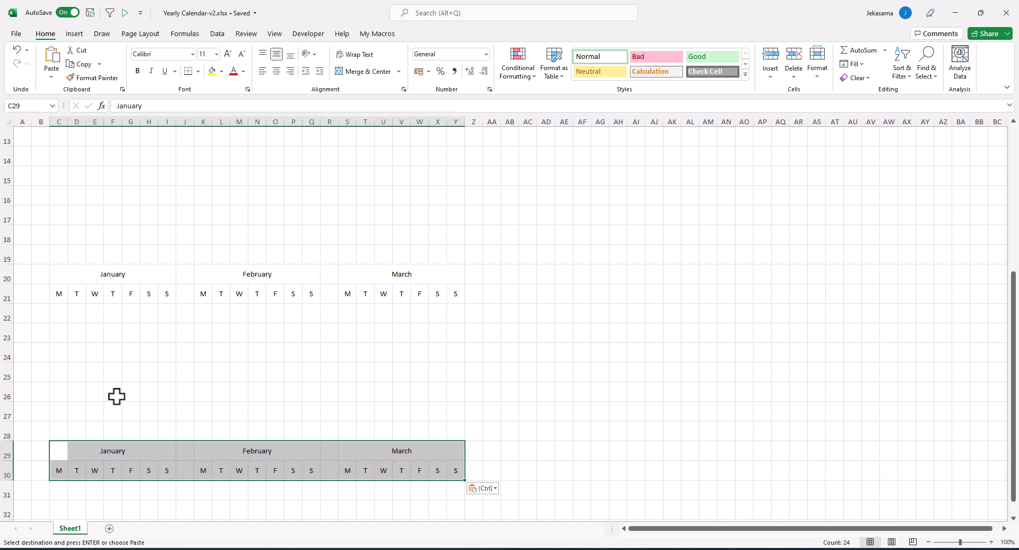
scroll(116, 396, up, 4)
Step: Rename the second quarter's month headers to April, May and June
click(62, 332)
text(April)
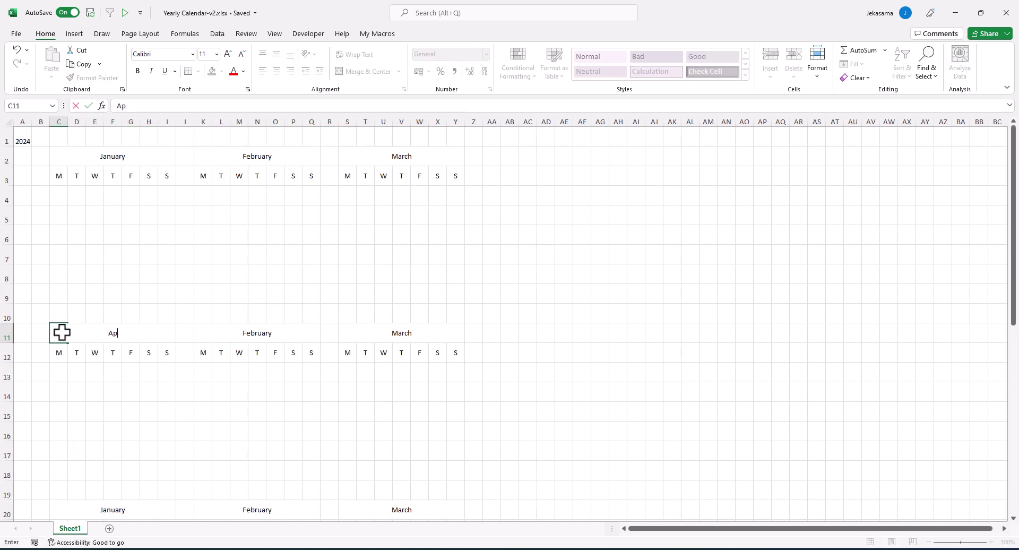
key(Tab)
key(Tab)
key(Tab)
key(Tab)
key(Tab)
key(Tab)
key(Tab)
text(May)
Step: Rename the third quarter's month headers to July, August and September
key(Tab)
key(Tab)
key(Tab)
key(Tab)
key(Tab)
key(Tab)
key(Tab)
key(Tab)
text(June)
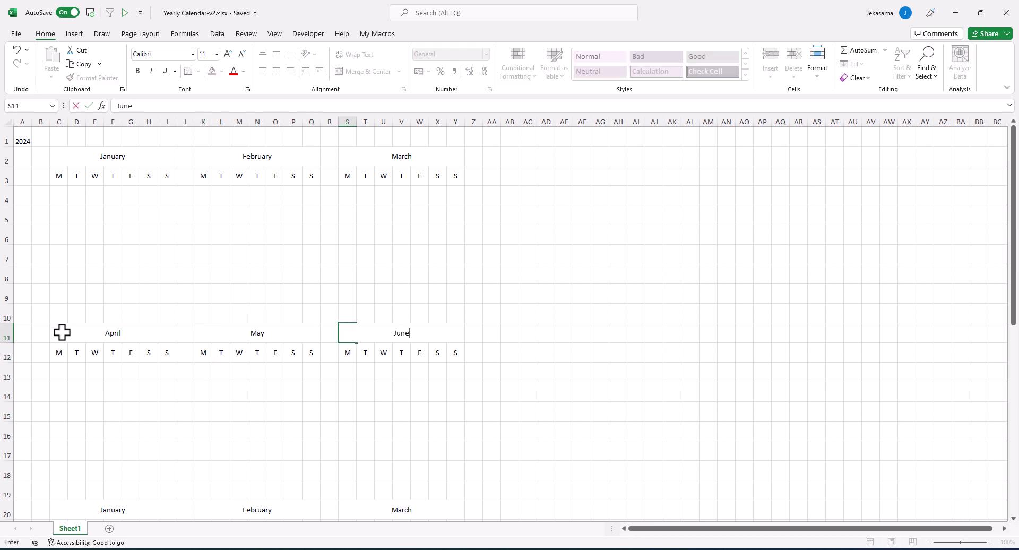
key(Return)
key(ctrl+Down)
text(July)
key(Tab)
key(Tab)
key(Tab)
key(Tab)
key(Tab)
key(Tab)
key(Tab)
key(Tab)
text(August)
key(Tab)
key(Tab)
key(Tab)
key(Tab)
key(Tab)
key(Tab)
key(Tab)
key(Tab)
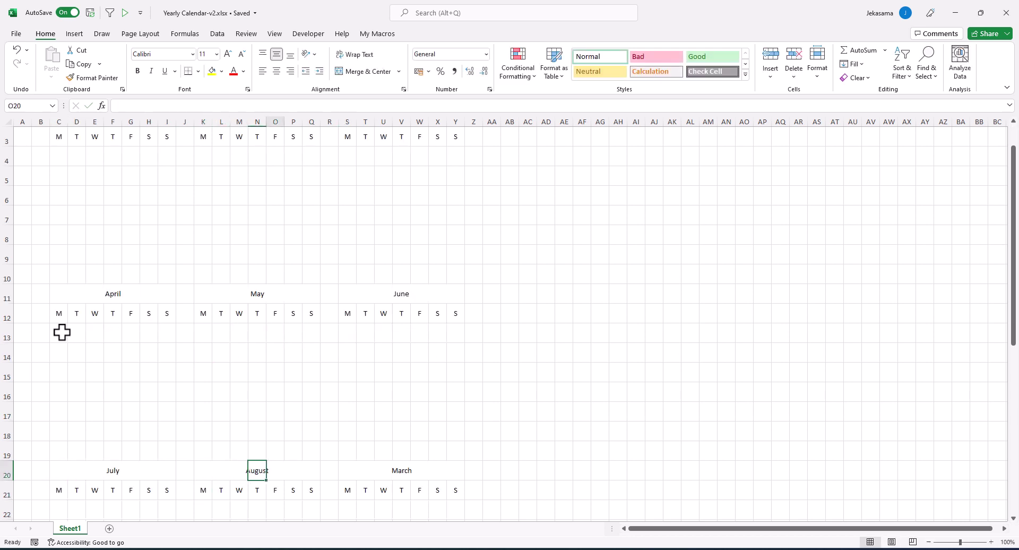
text(September)
key(Return)
Step: Rename the last quarter's headers to October, November and December, then return to C4
key(ctrl+Down)
text(October)
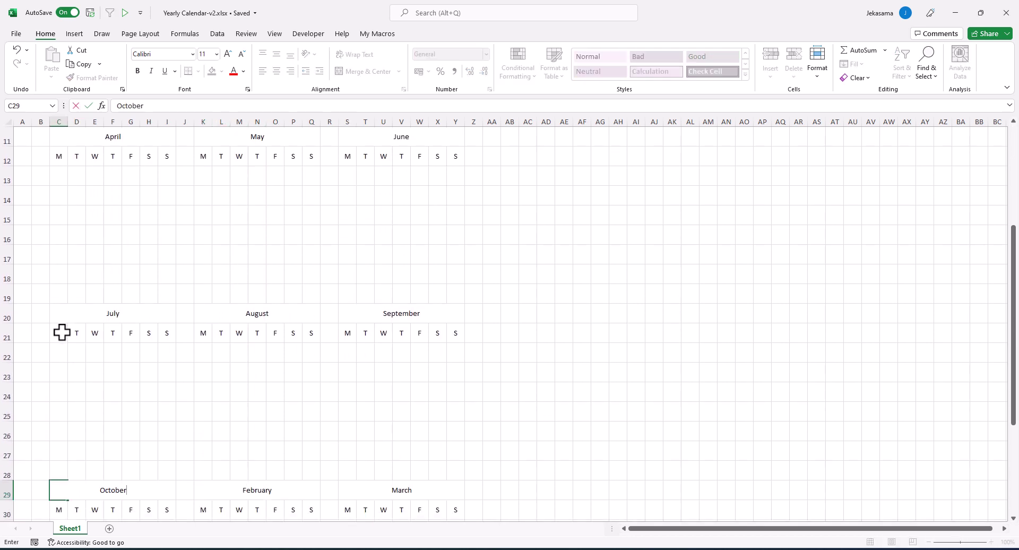
key(Tab)
key(Tab)
key(Tab)
key(Tab)
key(Tab)
key(Tab)
key(Tab)
key(Tab)
text(November)
key(Tab)
key(Tab)
key(Tab)
key(Tab)
key(Tab)
key(Tab)
key(Tab)
key(Tab)
text(December)
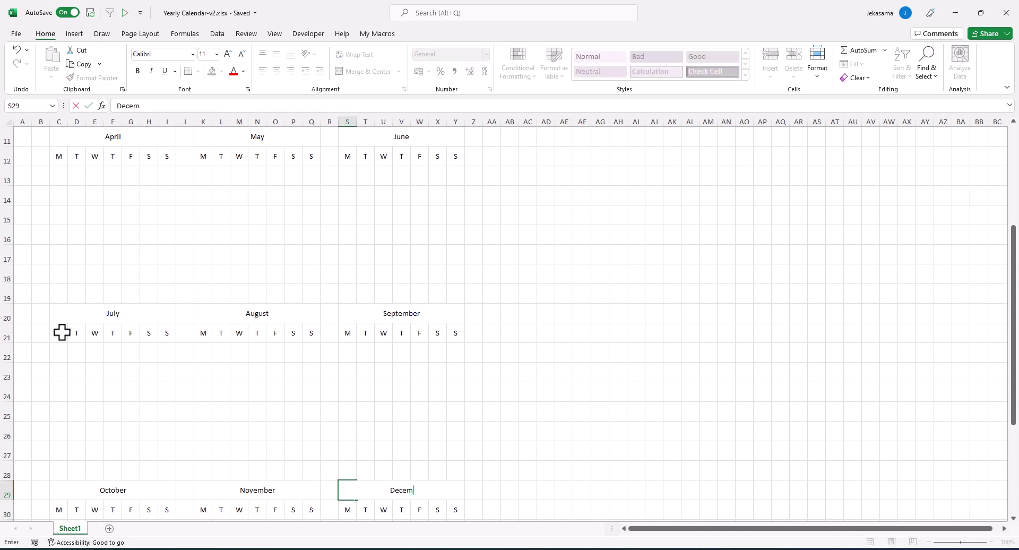
key(Return)
key(ctrl+Home)
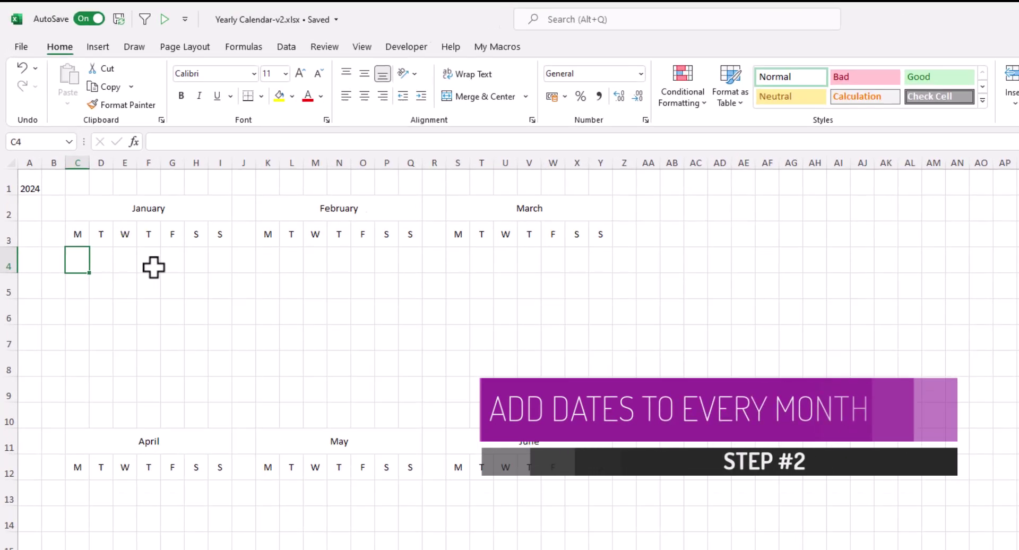
Step: Enter =SEQUENCE(6,7,1,1) in C4 so days 1–42 spill across C4:I9
text(=sequ)
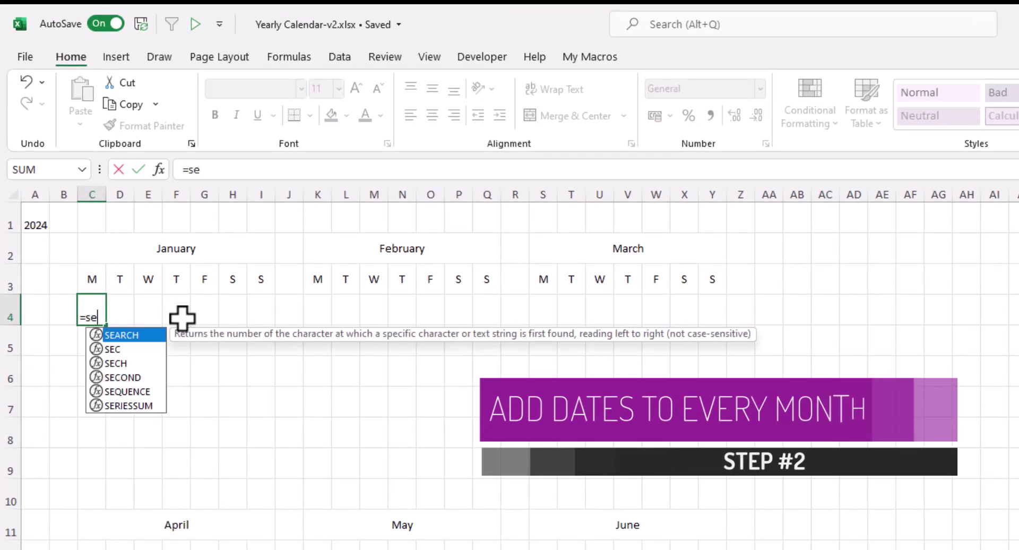
key(Tab)
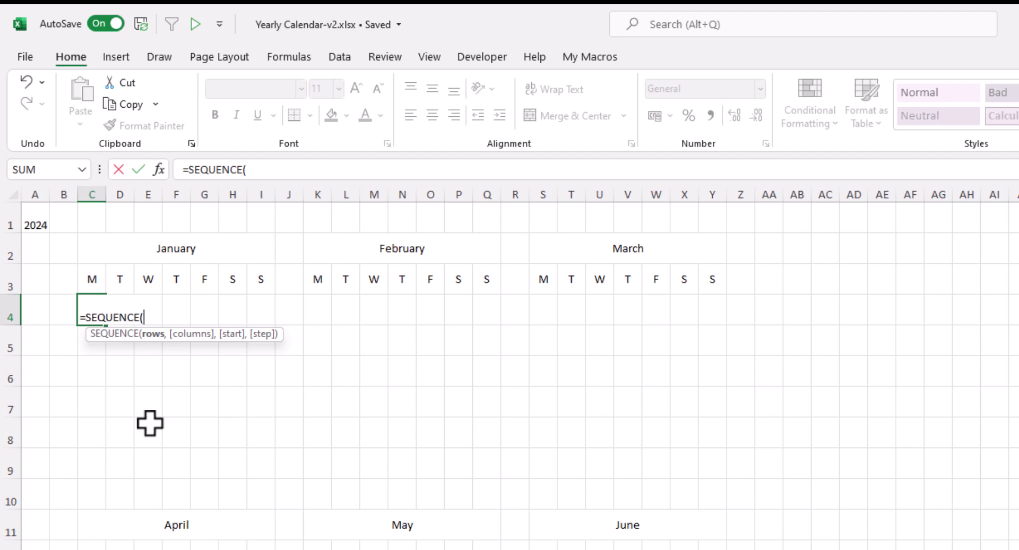
text(,)
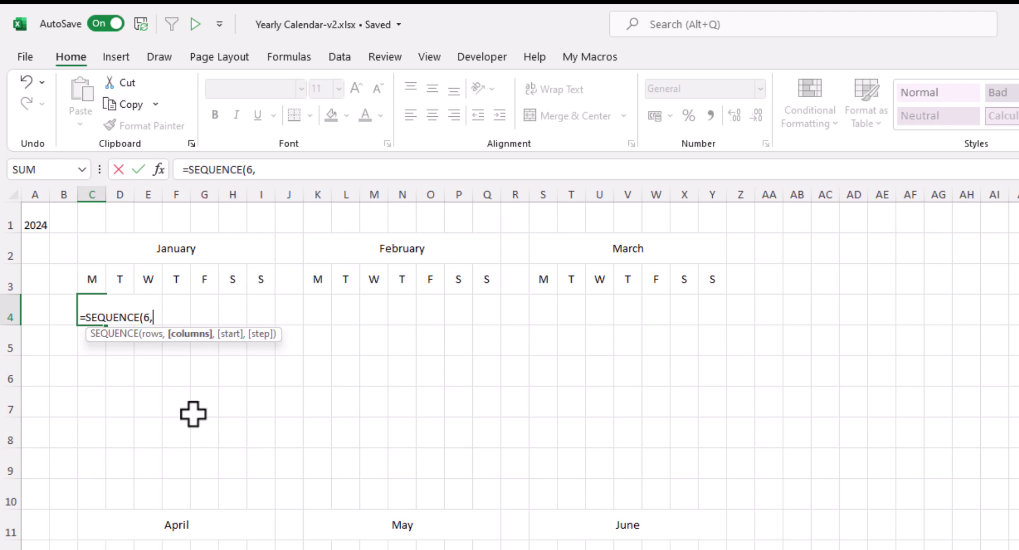
text(,)
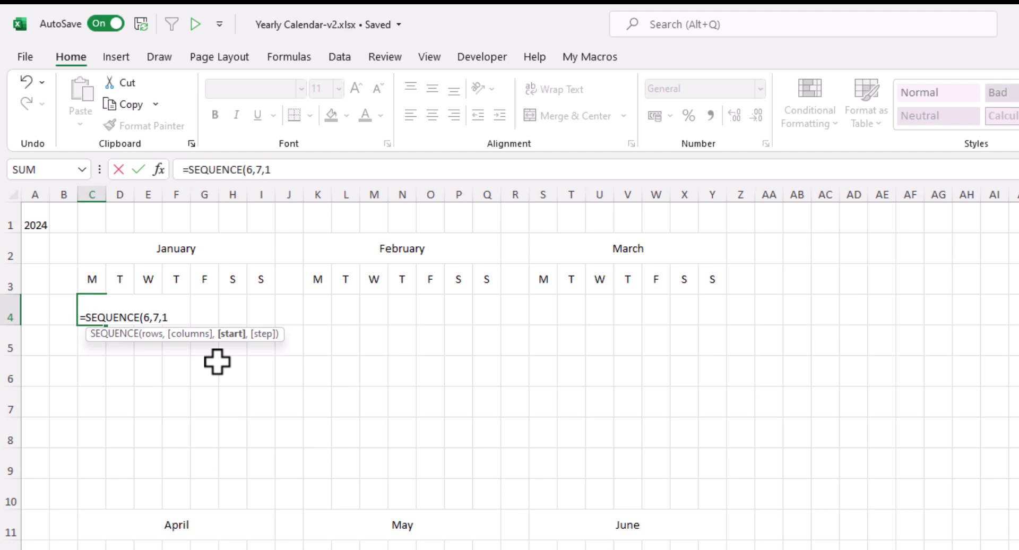
text(1,1)
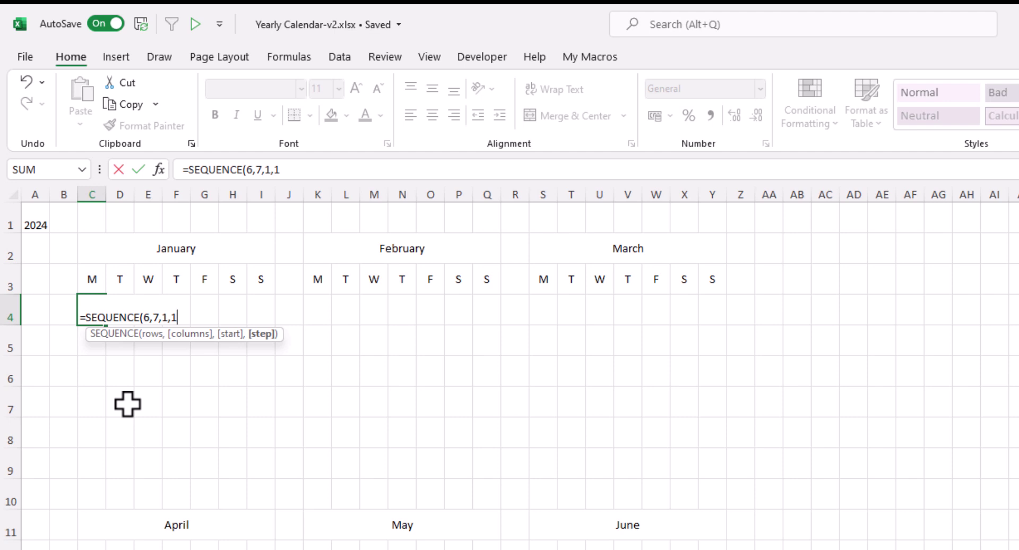
text())
key(Return)
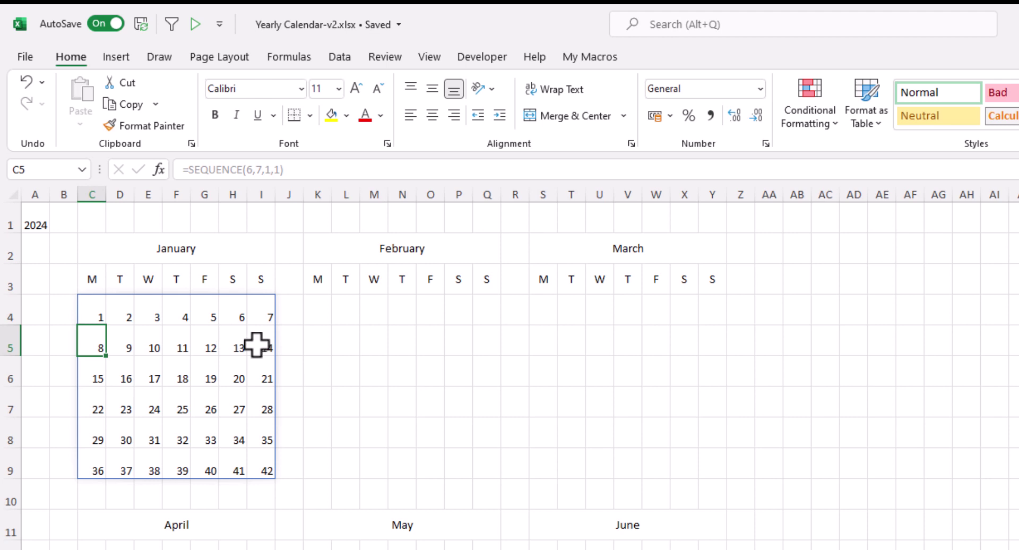
Step: Copy January's =SEQUENCE(6,7,1,1) formula text from cell C4
click(94, 308)
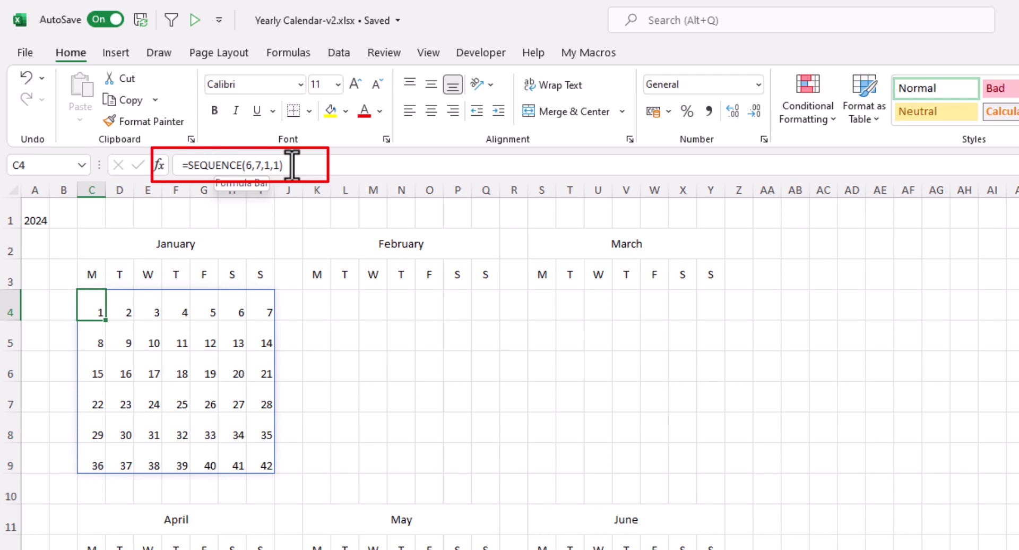
drag(292, 165, 181, 165)
key(ctrl+c)
key(Escape)
Step: Paste the SEQUENCE formula into the February, March and April first-day cells
double_click(317, 305)
key(ctrl+v)
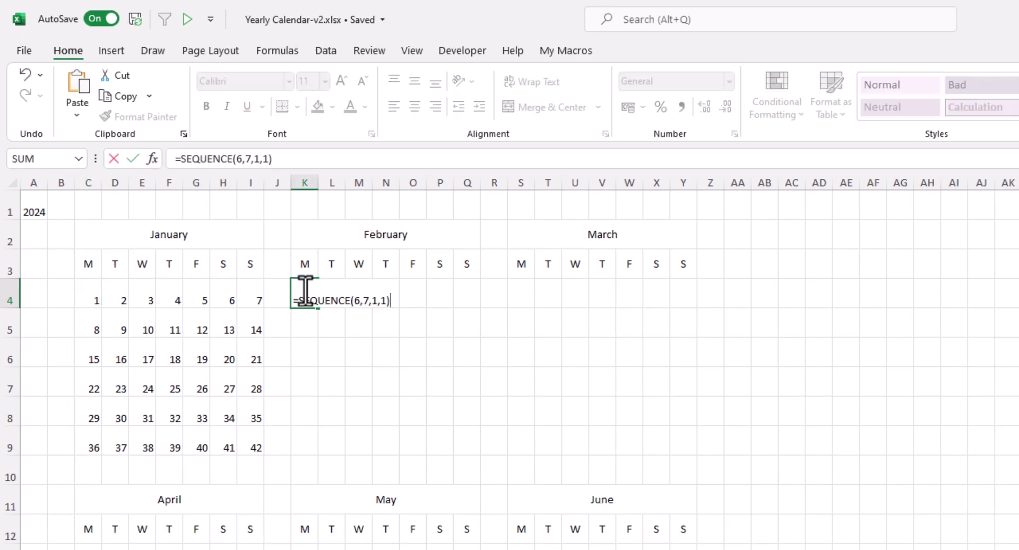
key(Return)
double_click(523, 298)
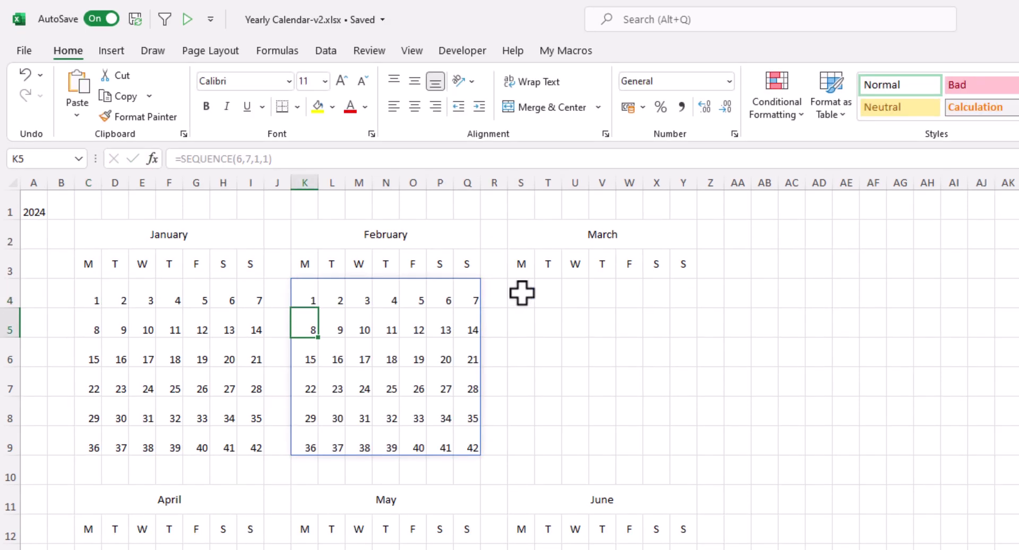
key(ctrl+v)
key(Return)
double_click(58, 373)
key(ctrl+v)
key(Return)
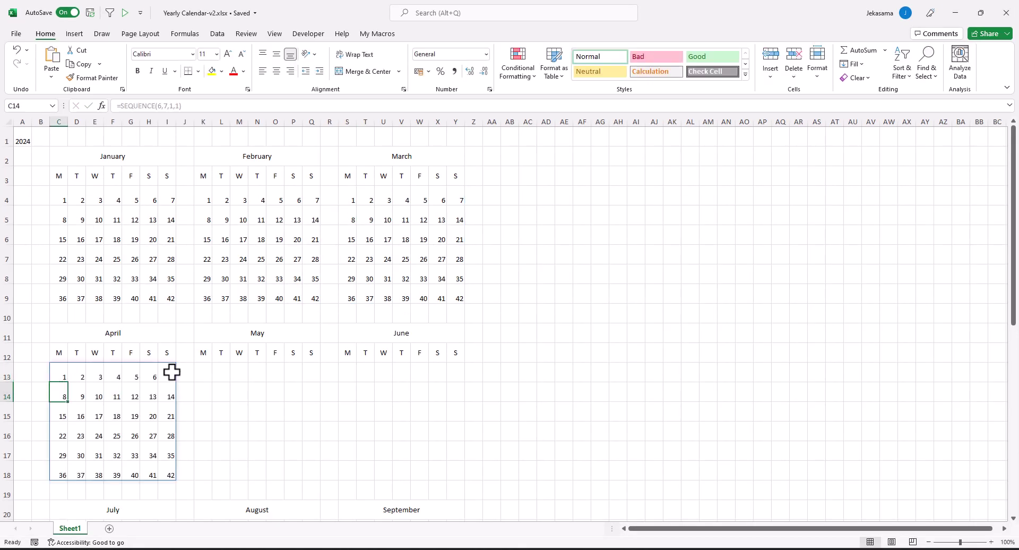
Step: Paste the SEQUENCE formula into the May and June first-day cells
double_click(203, 376)
key(ctrl+v)
key(Return)
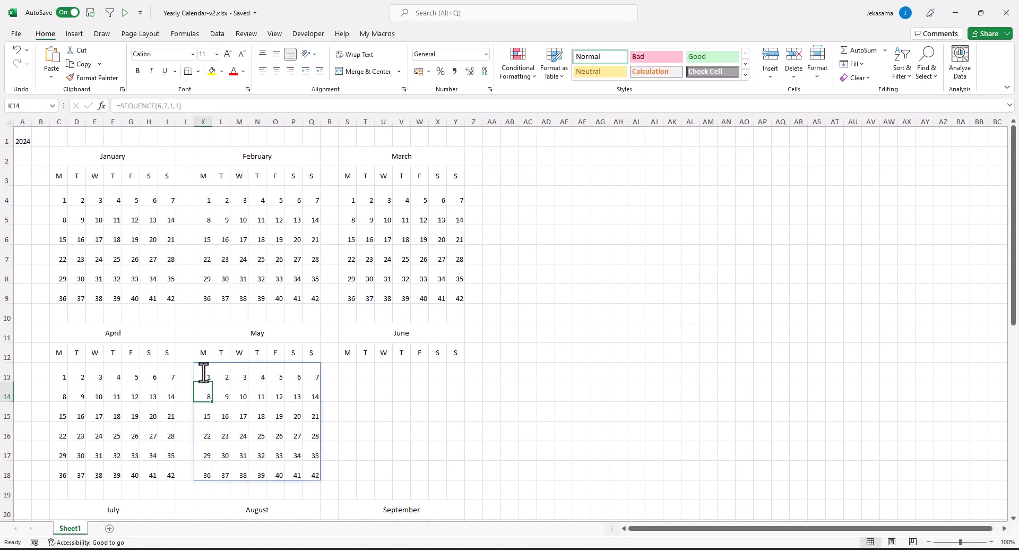
double_click(348, 375)
key(ctrl+v)
key(Return)
Step: Paste the SEQUENCE formula into the July, August and September first-day cells
scroll(348, 373, down, 4)
double_click(62, 317)
key(ctrl+v)
key(Return)
double_click(202, 318)
key(ctrl+v)
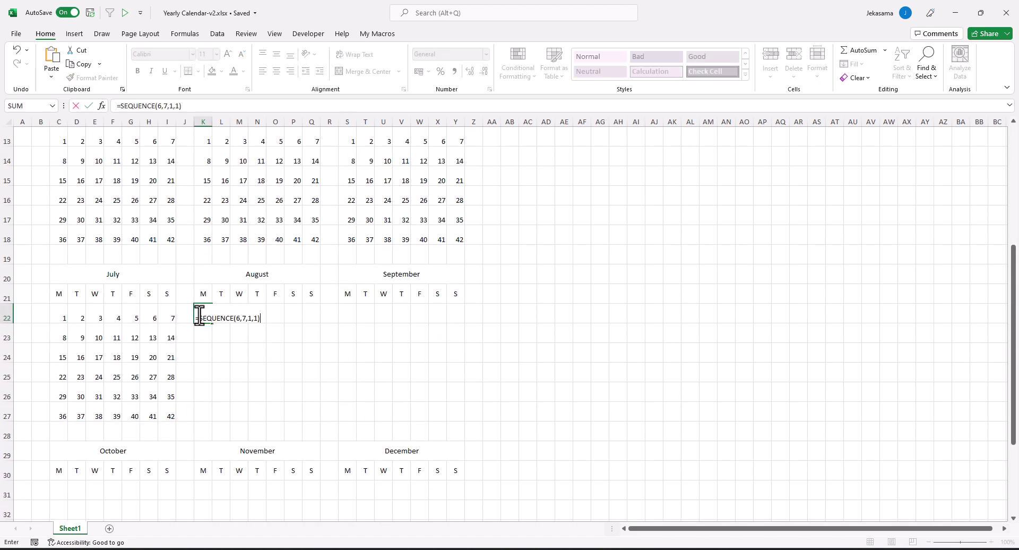
key(Return)
double_click(349, 316)
key(ctrl+v)
key(Return)
Step: Paste the SEQUENCE formula into the October and November grids and open December's first-day cell
scroll(349, 314, down, 2)
double_click(60, 373)
key(ctrl+v)
key(Return)
double_click(203, 375)
key(ctrl+v)
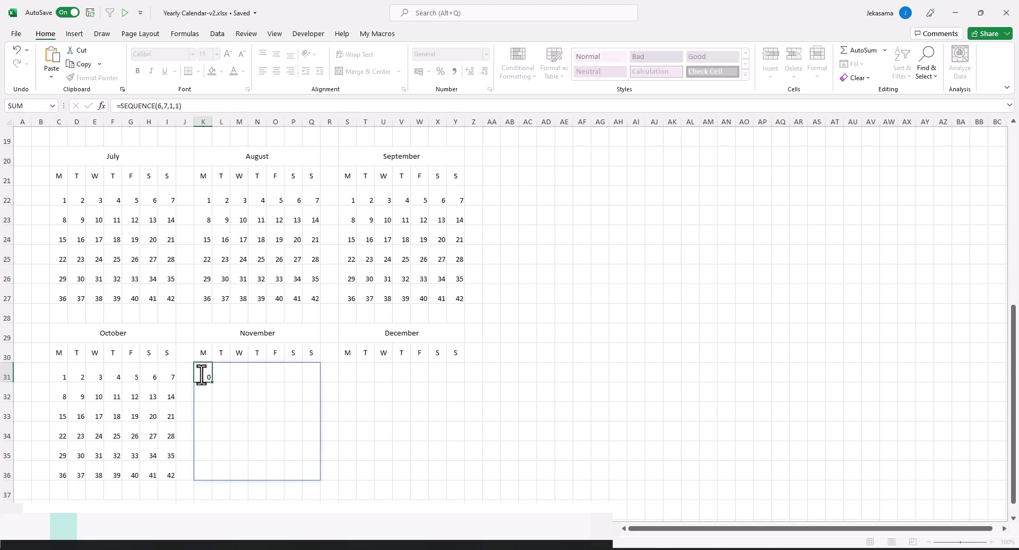
key(Return)
double_click(348, 376)
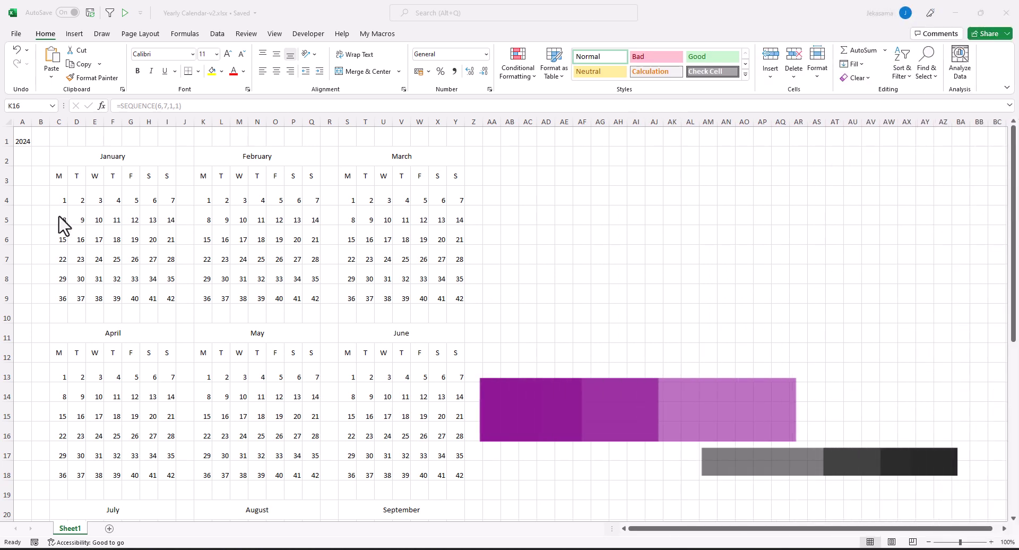
Step: Enter the heading 'Month' in AC2 and 'January' in AC3
click(528, 157)
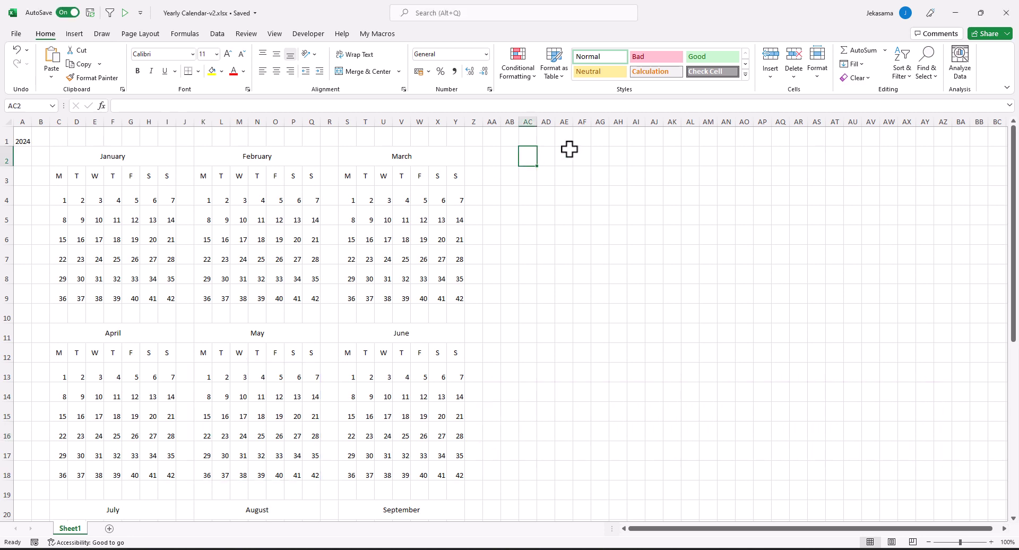
text(Month)
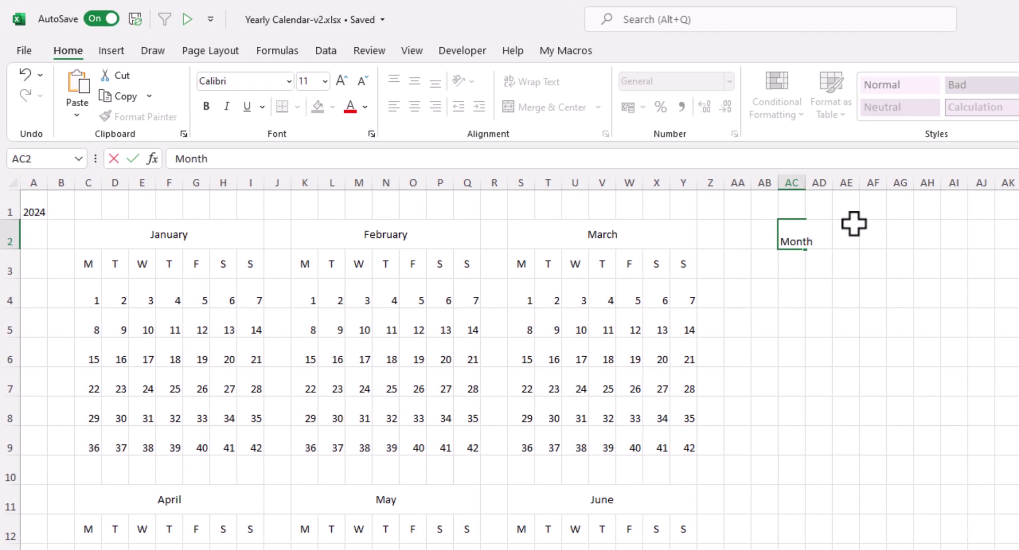
key(Return)
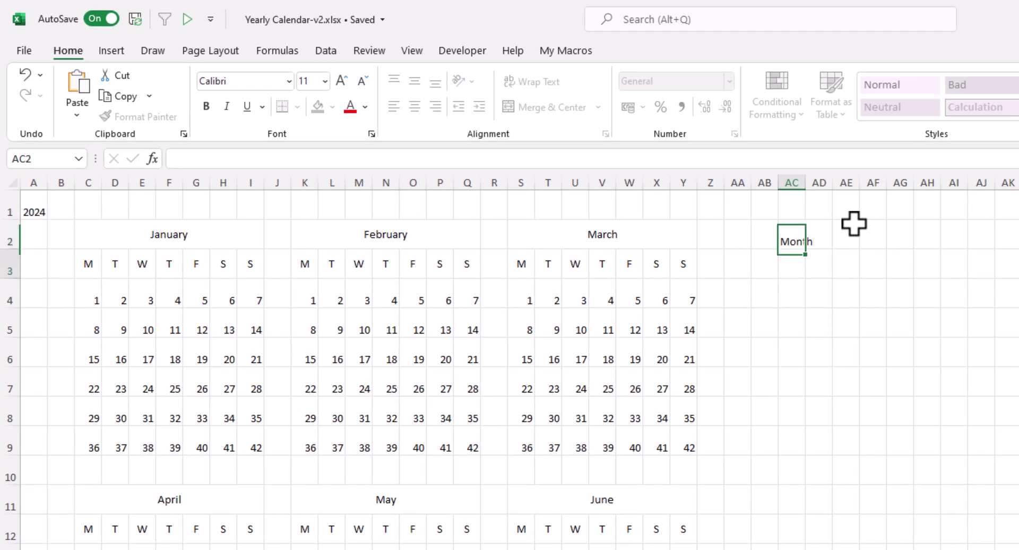
text(Janua)
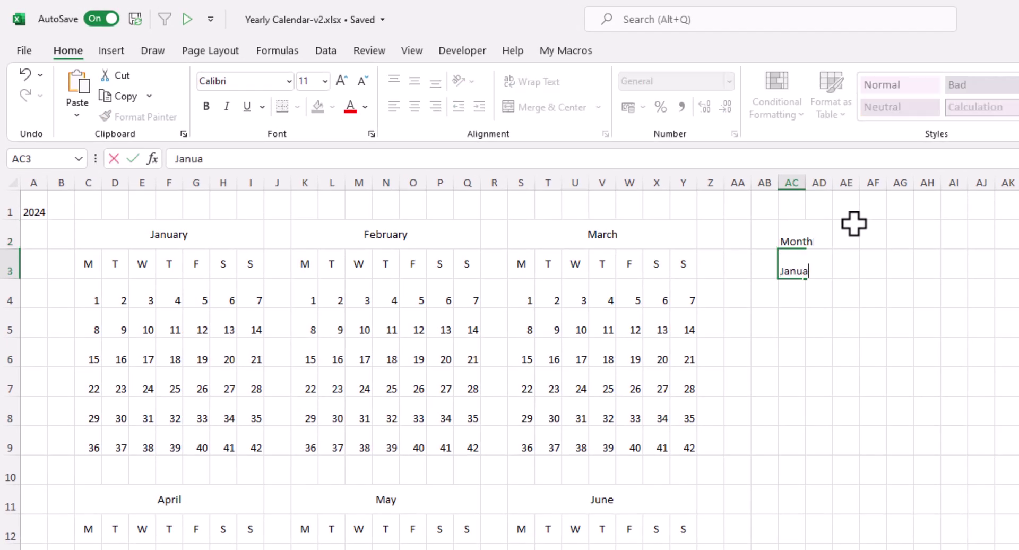
text(ry)
key(Return)
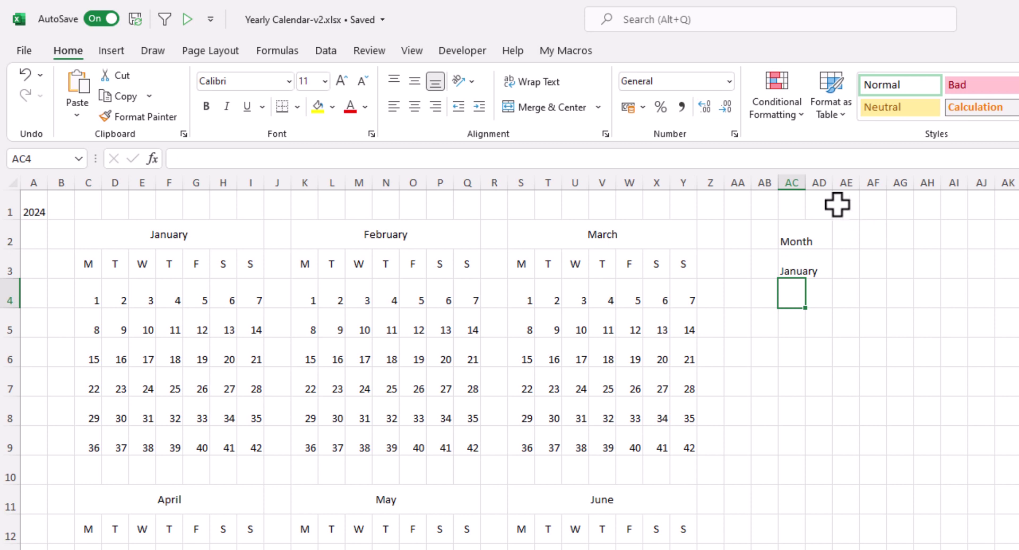
Step: Fill the month names from January down to December in AC14 and autofit column AC
drag(806, 183, 832, 183)
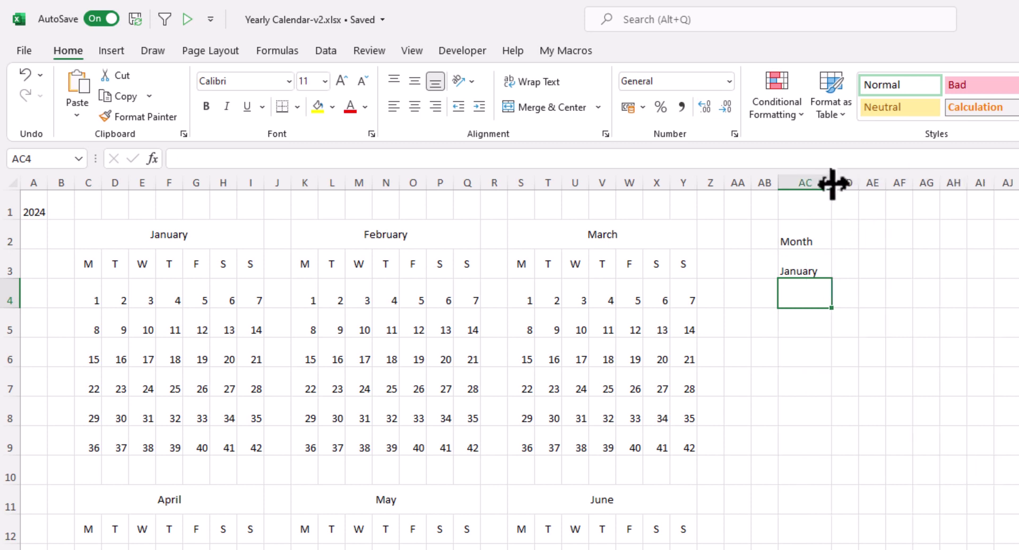
click(817, 270)
drag(835, 279, 829, 449)
drag(642, 348, 633, 432)
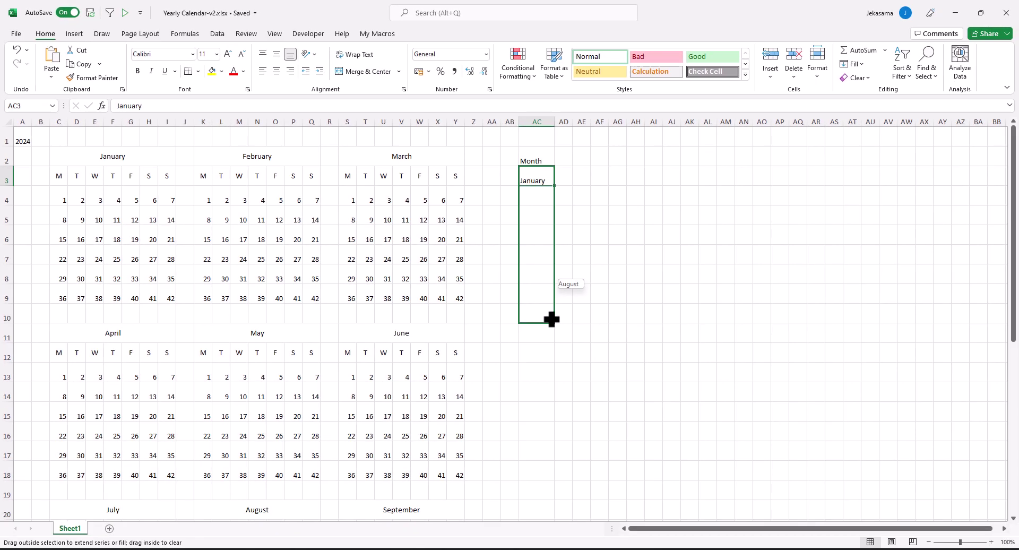
drag(546, 373, 543, 402)
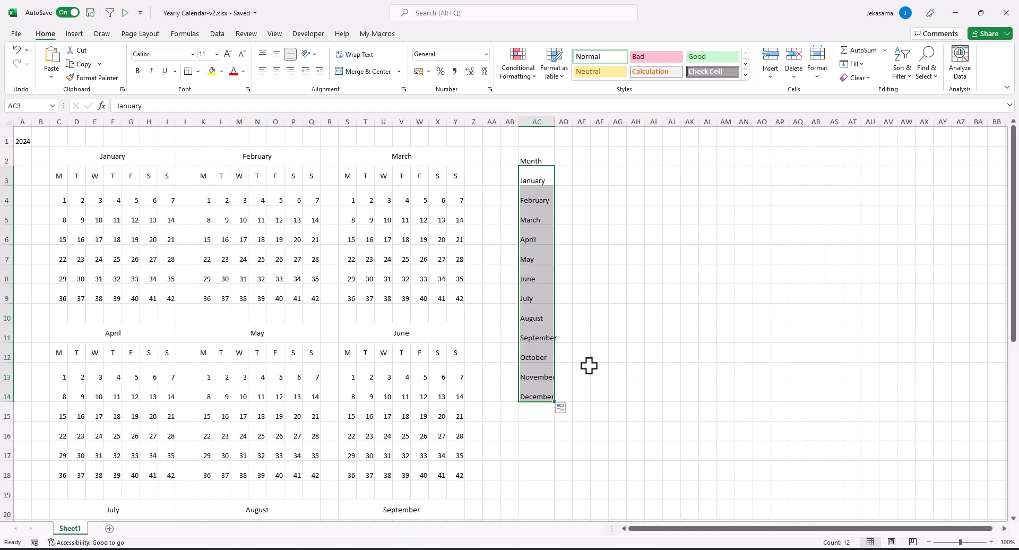
double_click(554, 123)
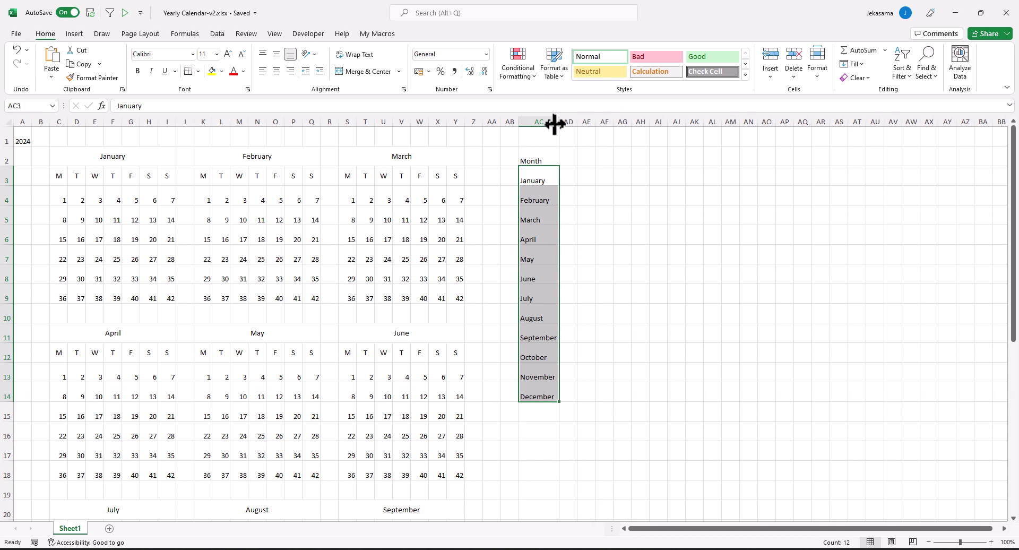
Step: Add 'The Number of the month' heading in AD2 and autofit column AD
click(569, 161)
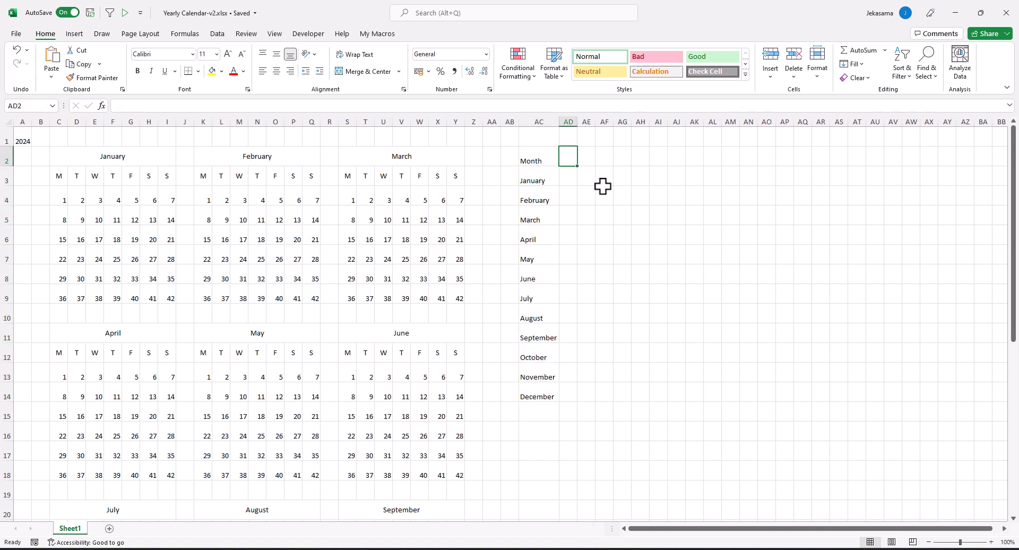
text(The Number of the month)
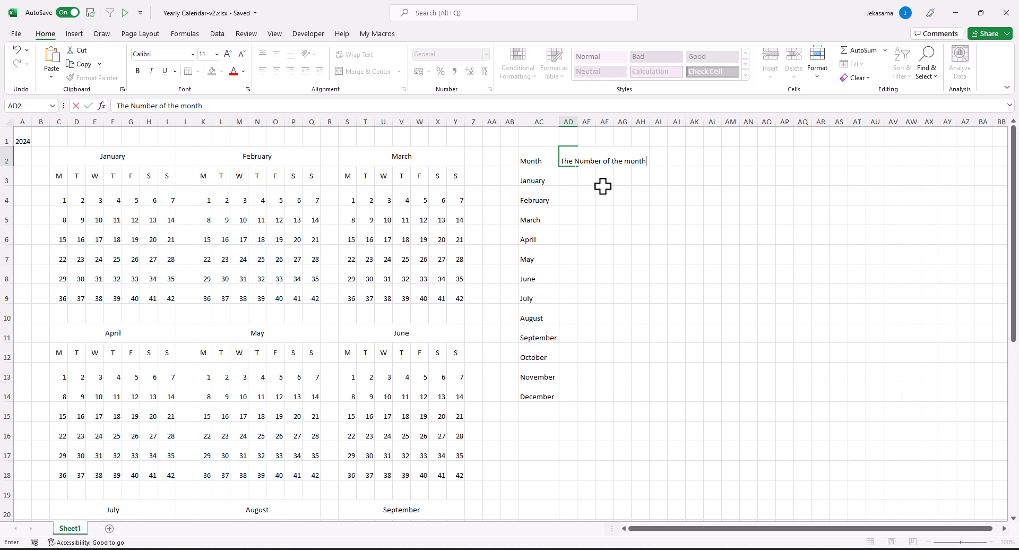
key(Return)
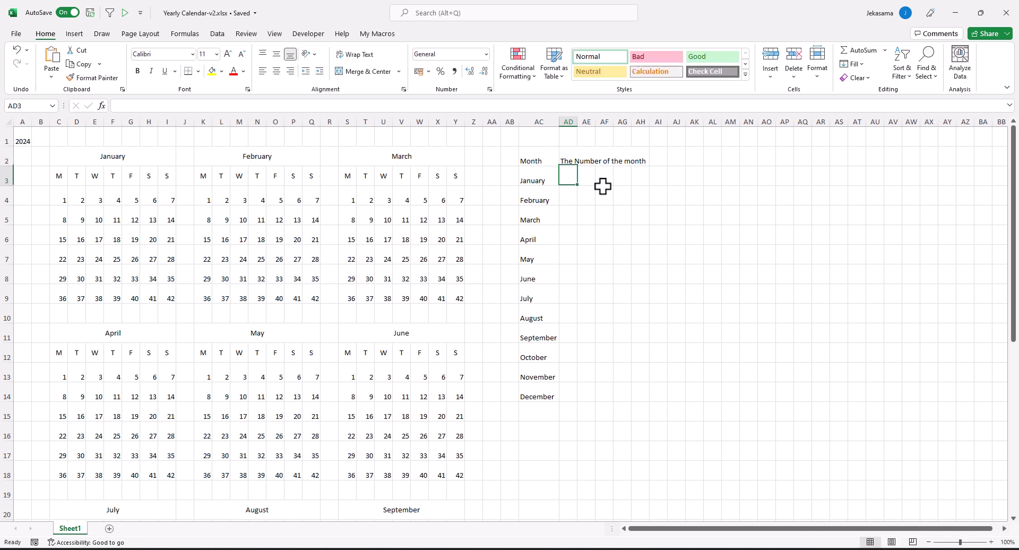
key(alt+h)
key(o)
key(i)
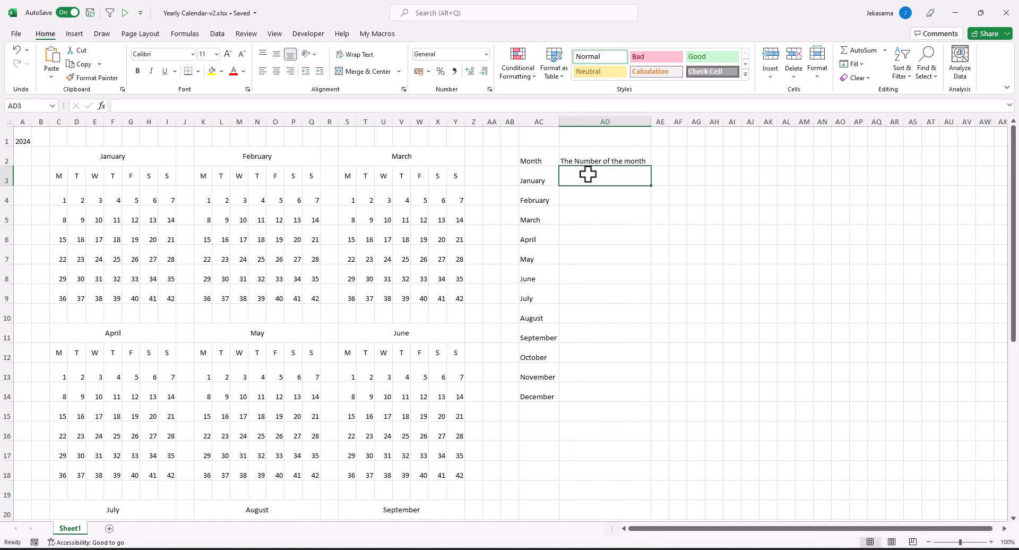
Step: Enter 1 and 2, then fill month numbers 1–12 down AD3:AD14
text(1)
key(Return)
text(2)
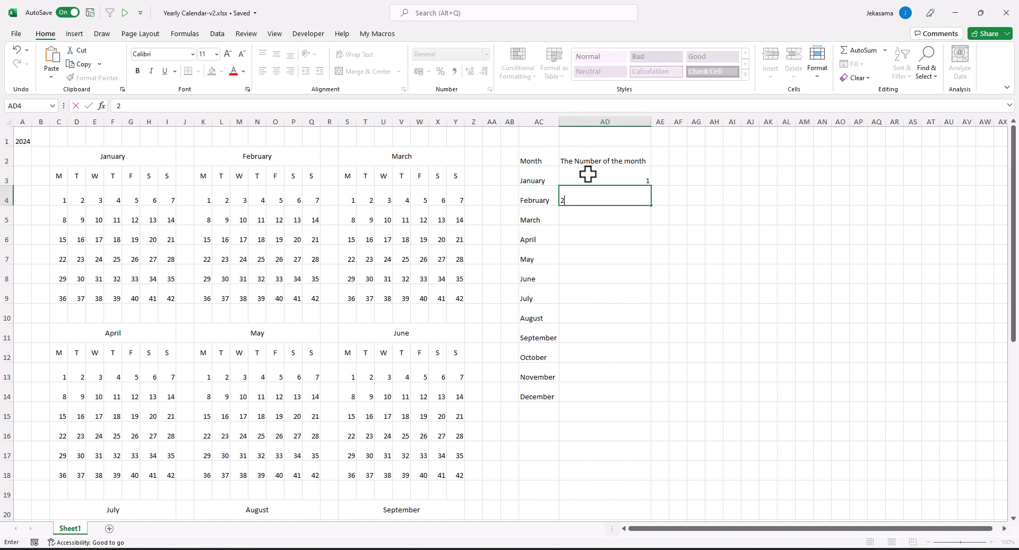
key(Return)
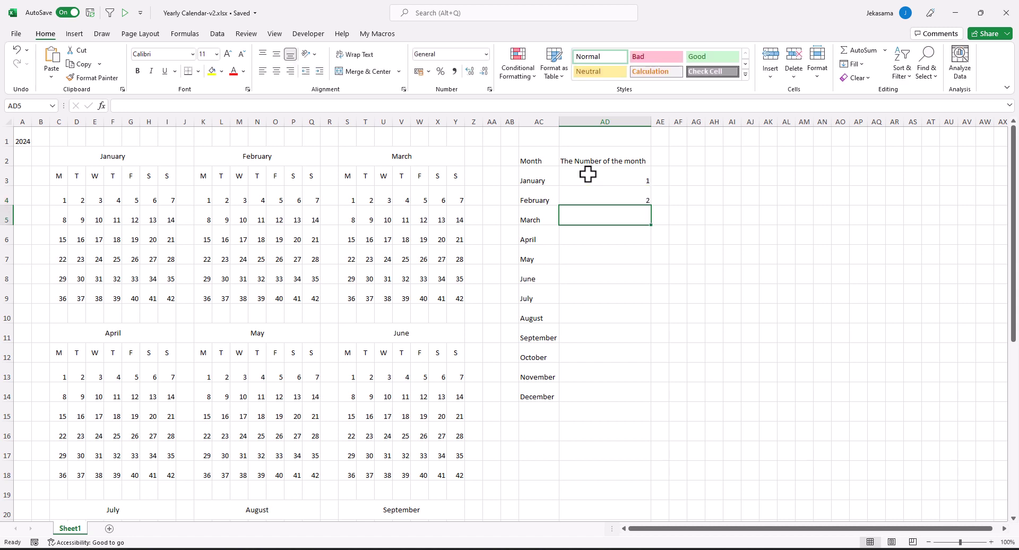
drag(591, 175, 619, 195)
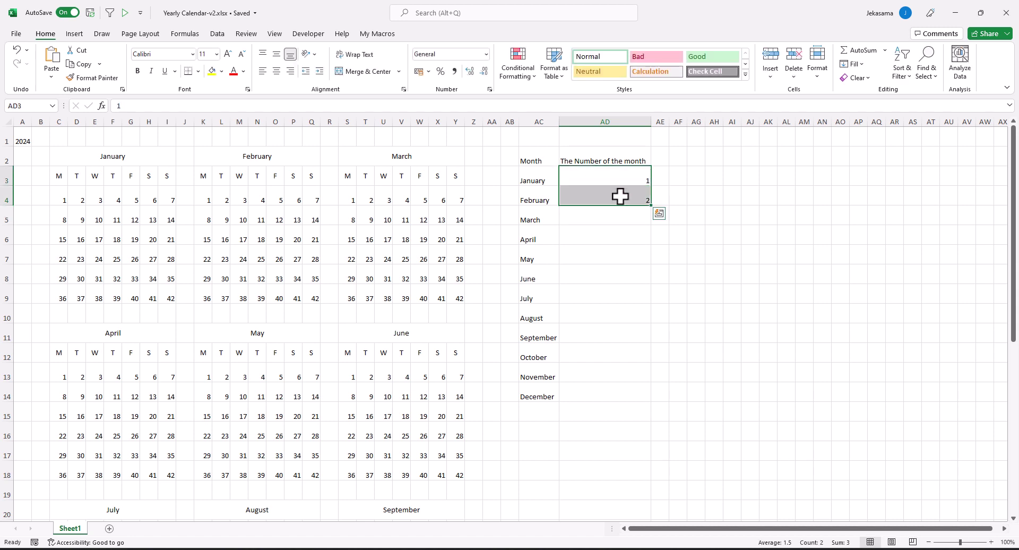
double_click(654, 207)
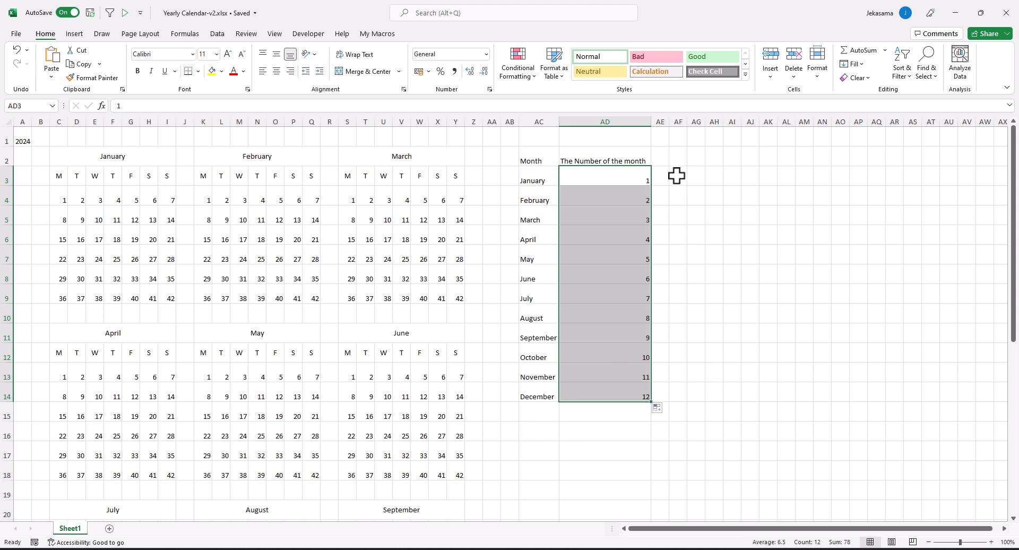
click(662, 153)
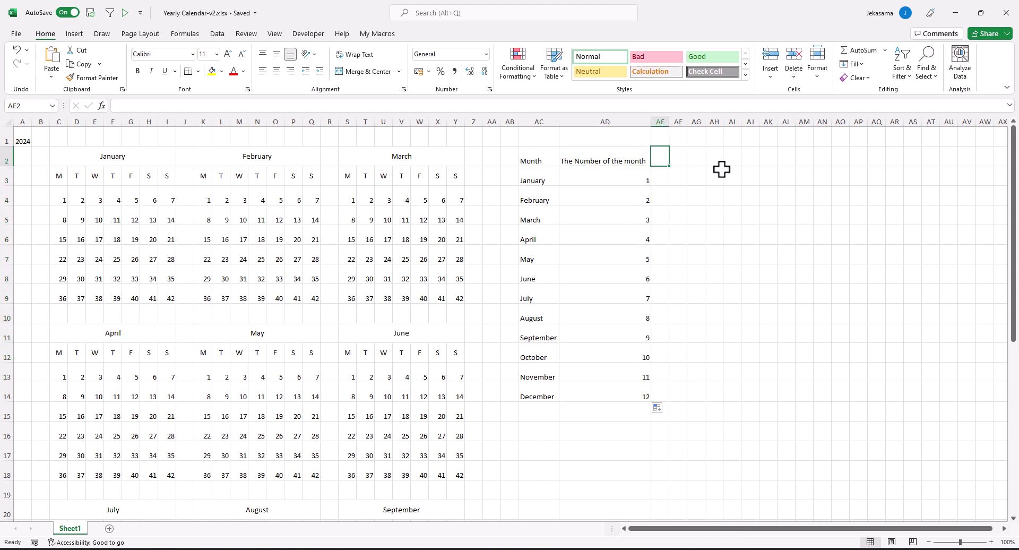
Step: Add the 'First day of the month' heading in AE2 and widen column AE
text(First day of the mo)
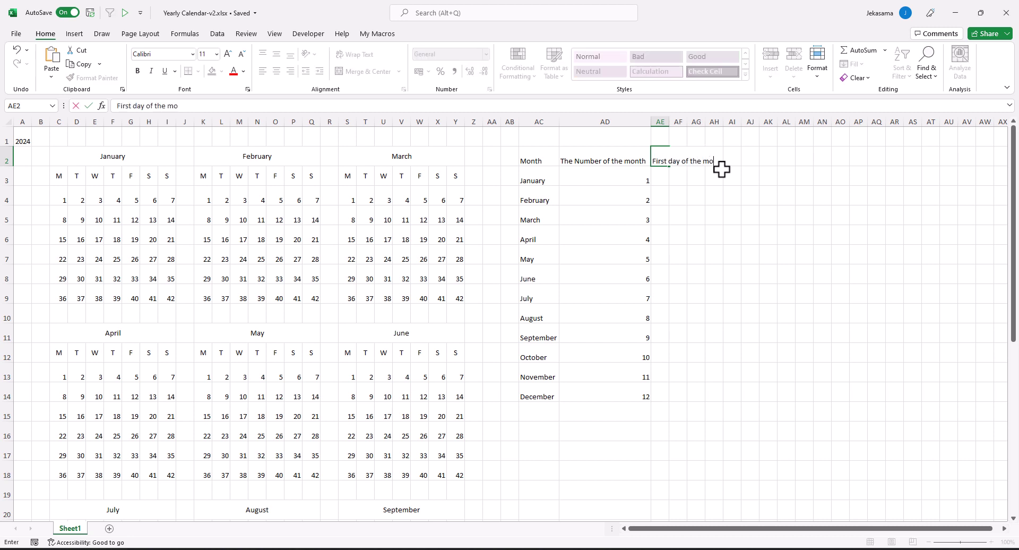
text(nth)
key(Return)
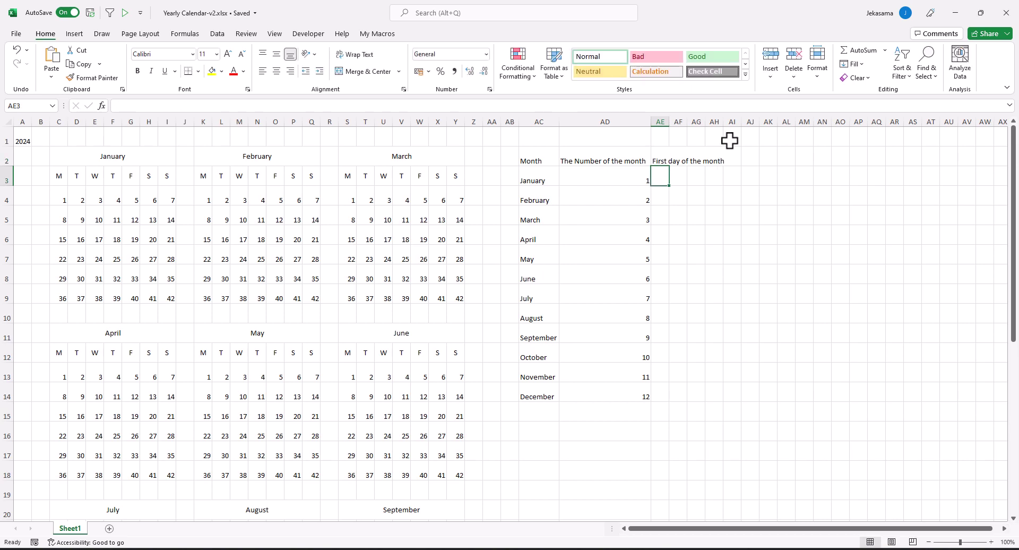
drag(670, 121, 727, 121)
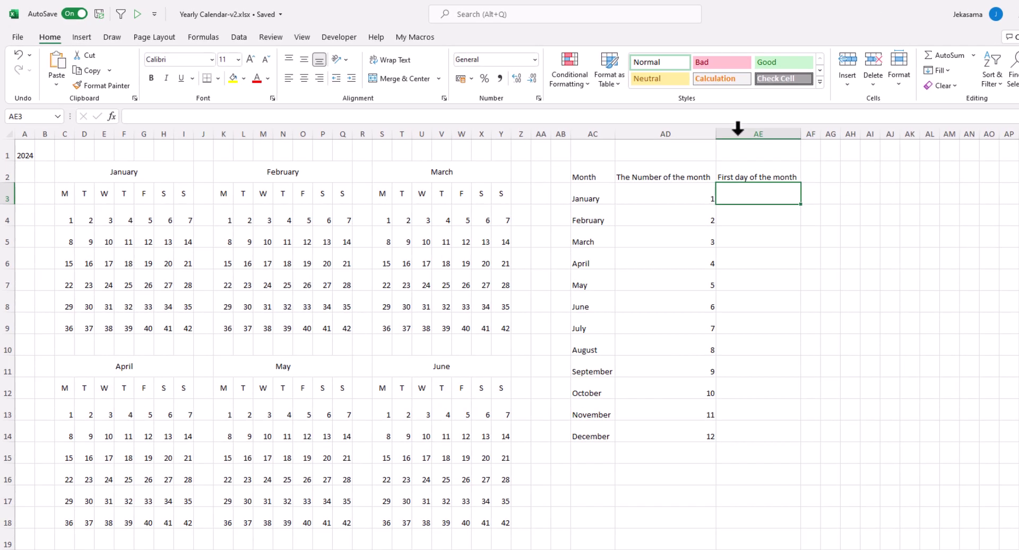
Step: Enter =DATE(A1,AD3,1) in AE3 and fill it down through December
text(=date)
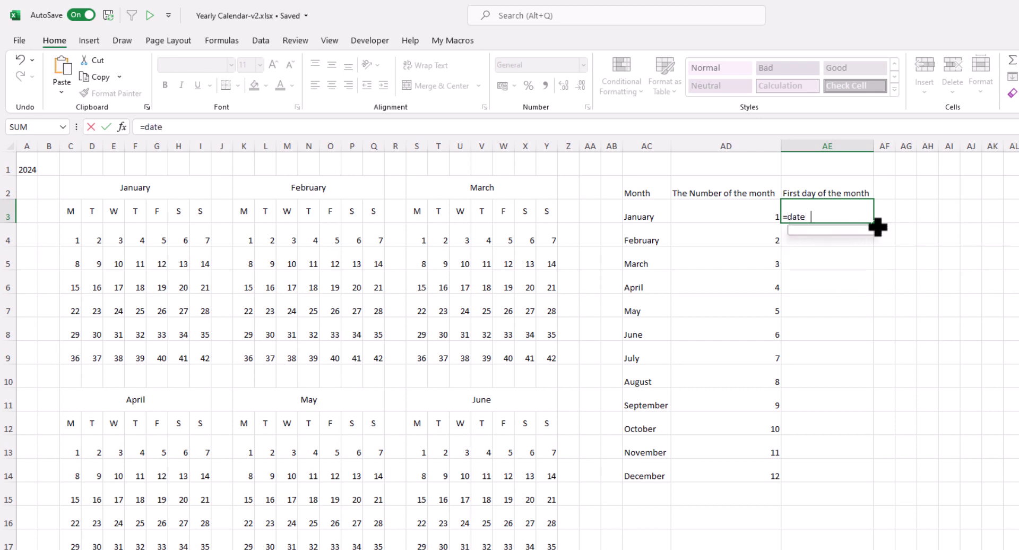
key(BackSpace)
text(()
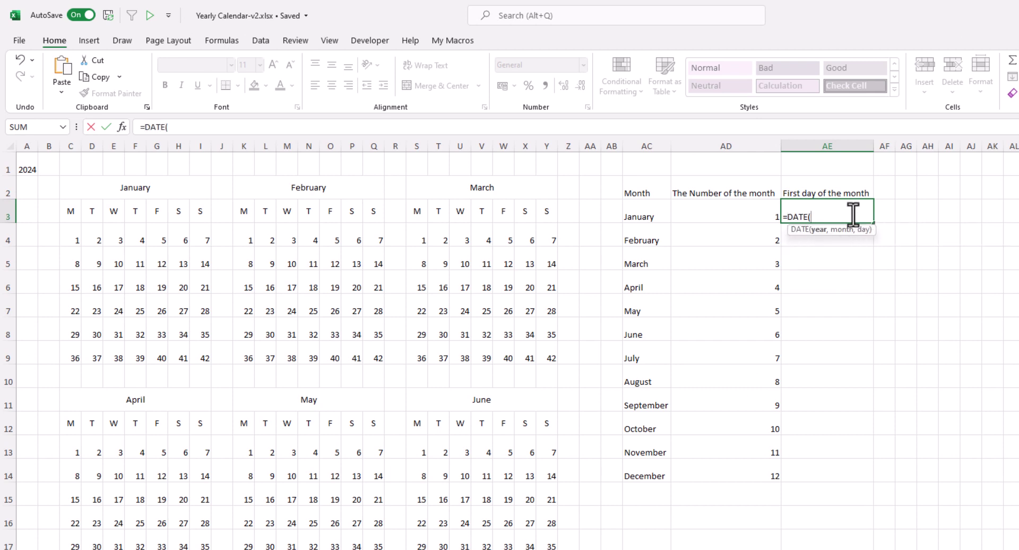
click(27, 168)
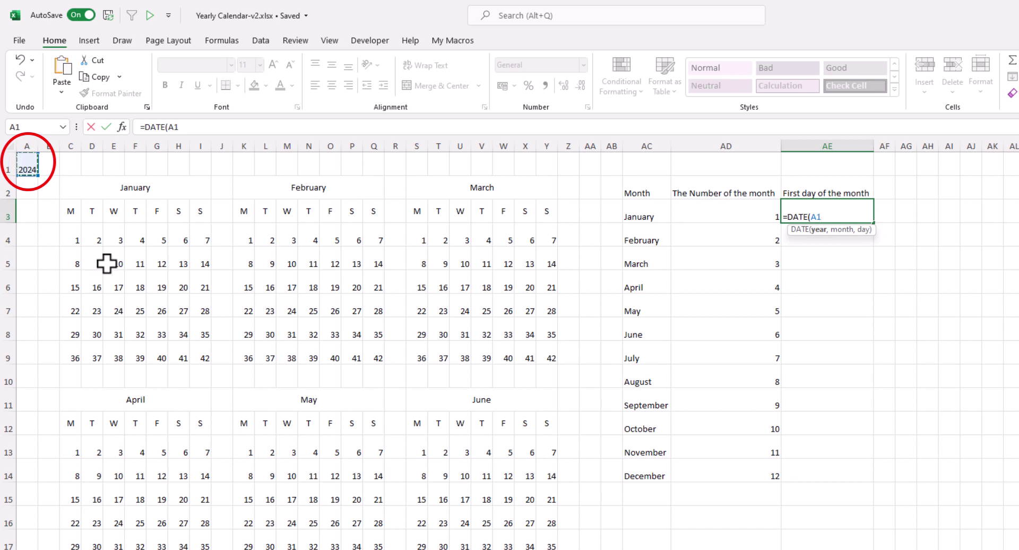
text(,)
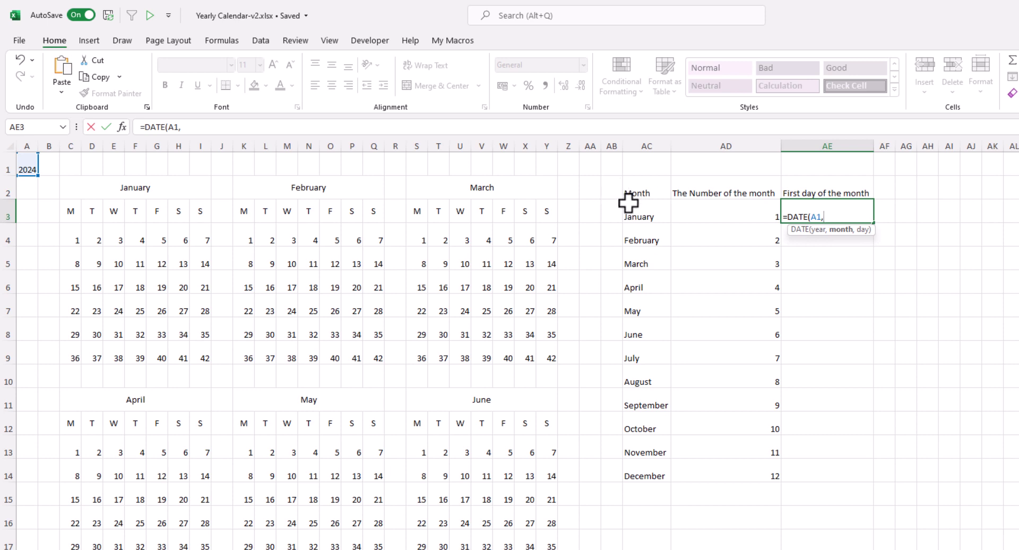
click(717, 215)
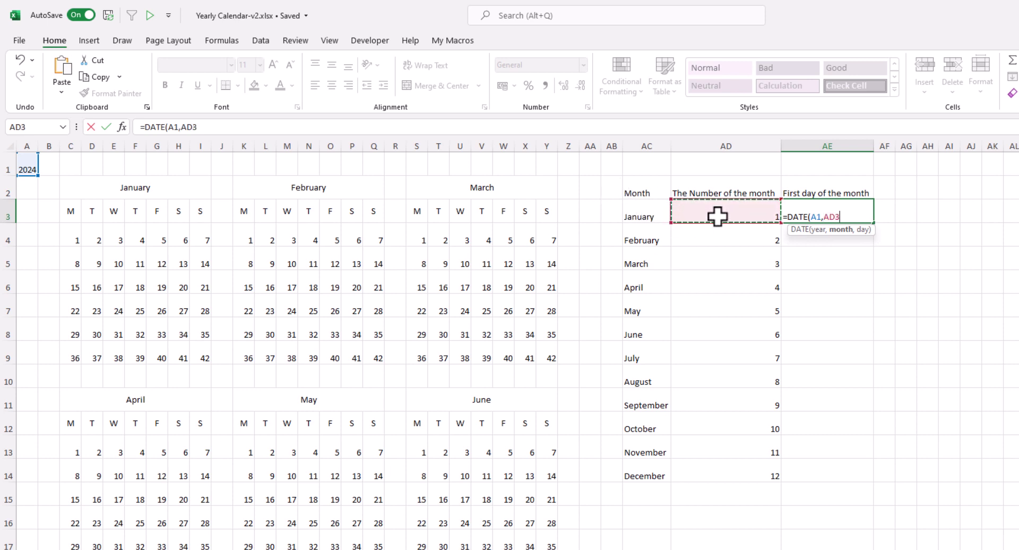
text(,)
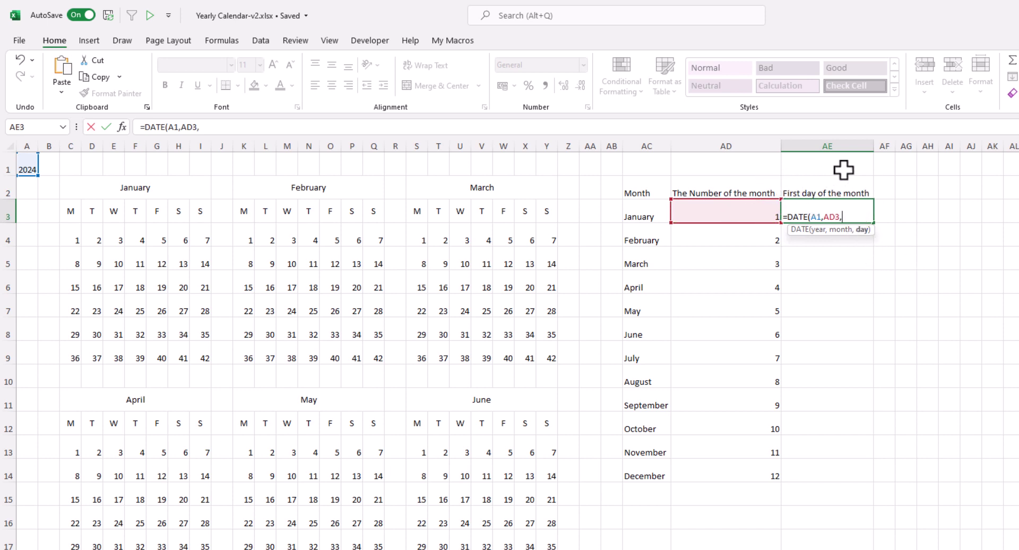
text(1)
key(Return)
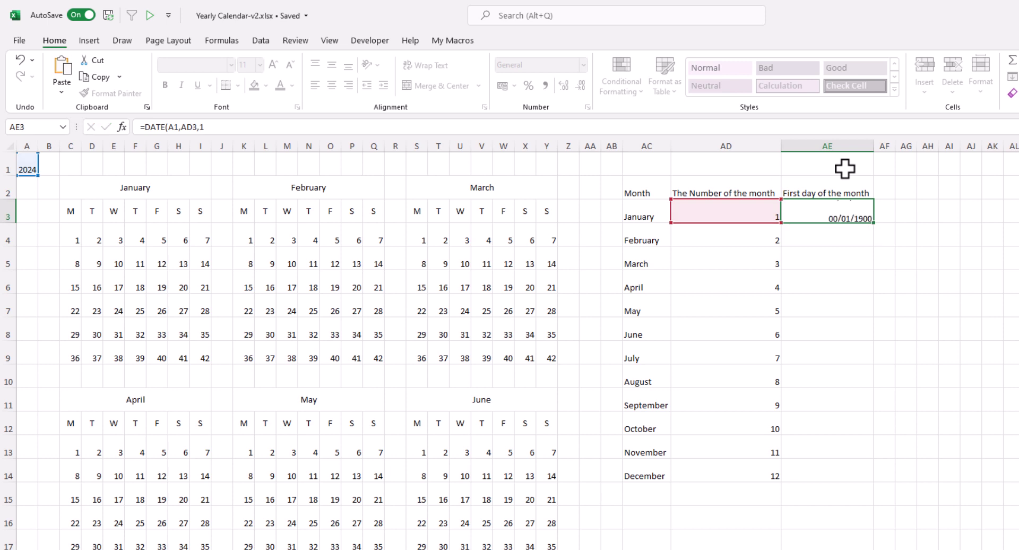
click(826, 214)
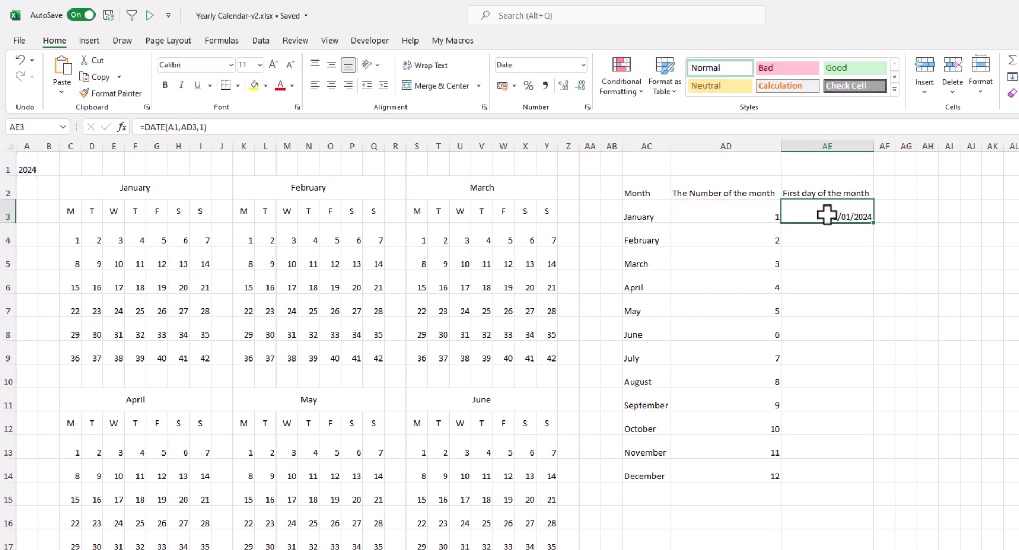
double_click(873, 222)
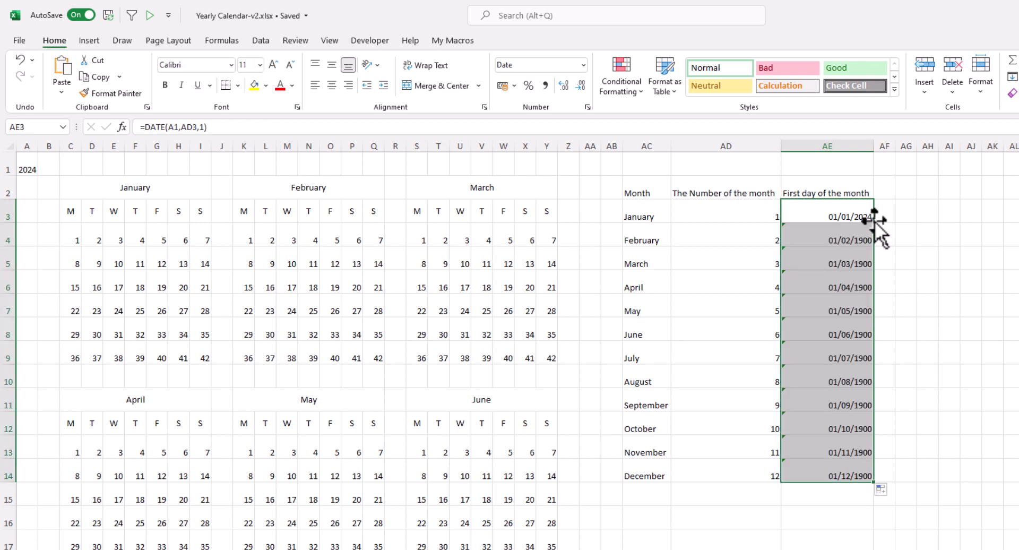
Step: Change the formula to =DATE($A$1,AD3,1) and refill it down AE3:AE14
click(847, 235)
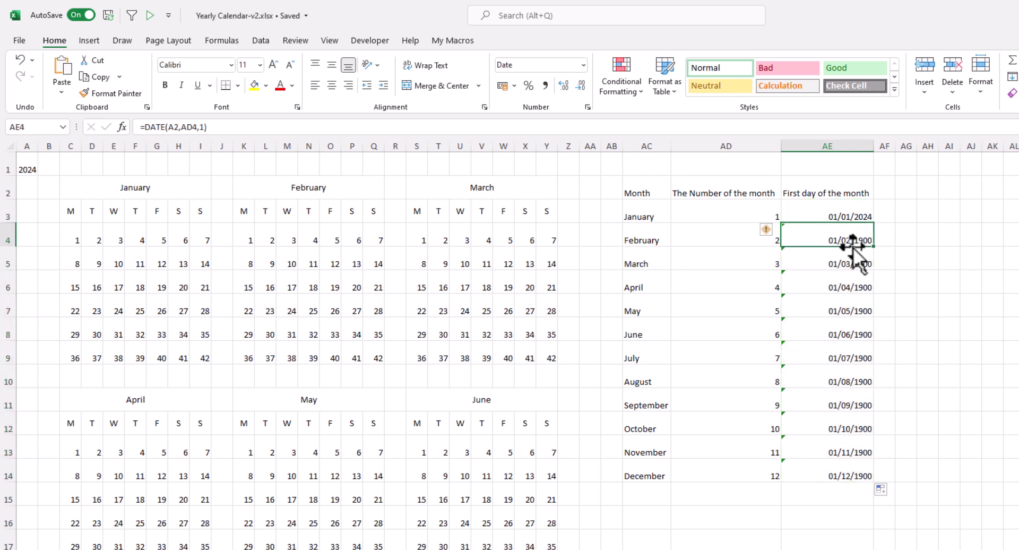
click(842, 216)
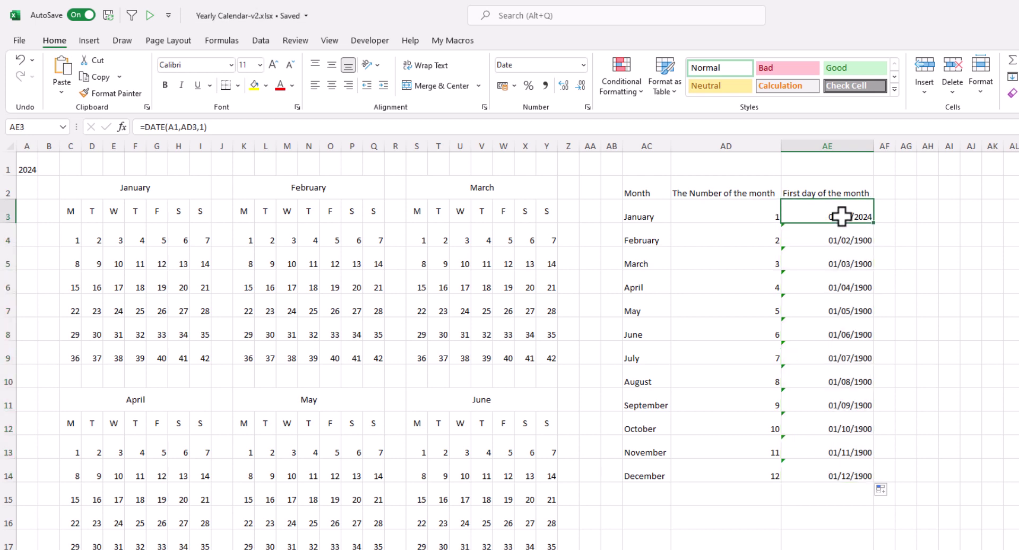
click(171, 126)
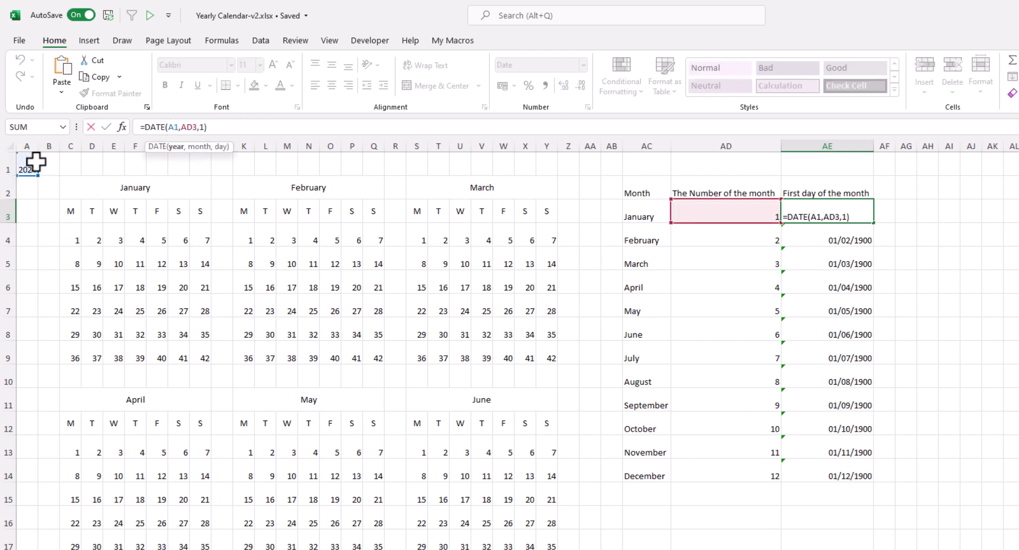
key(F4)
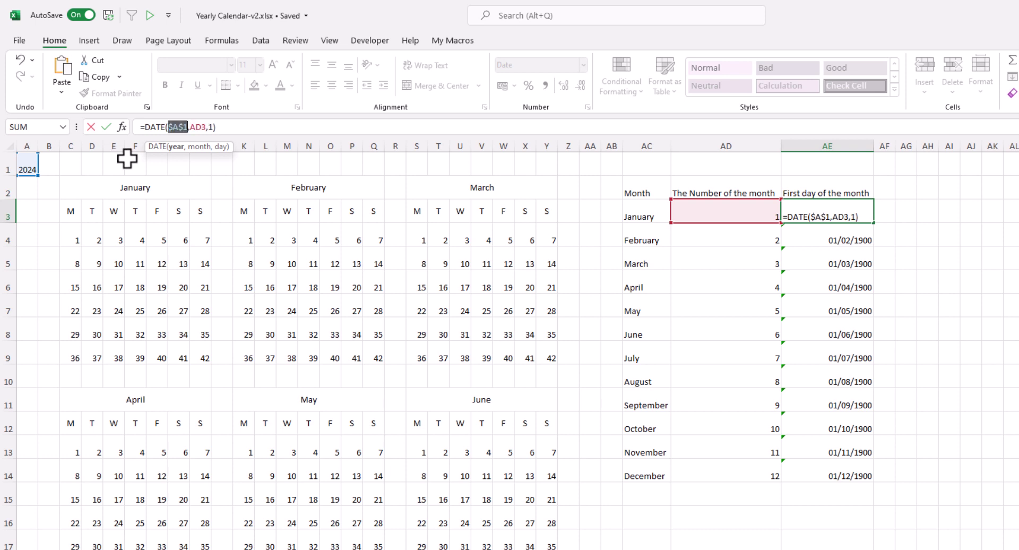
key(ctrl+Return)
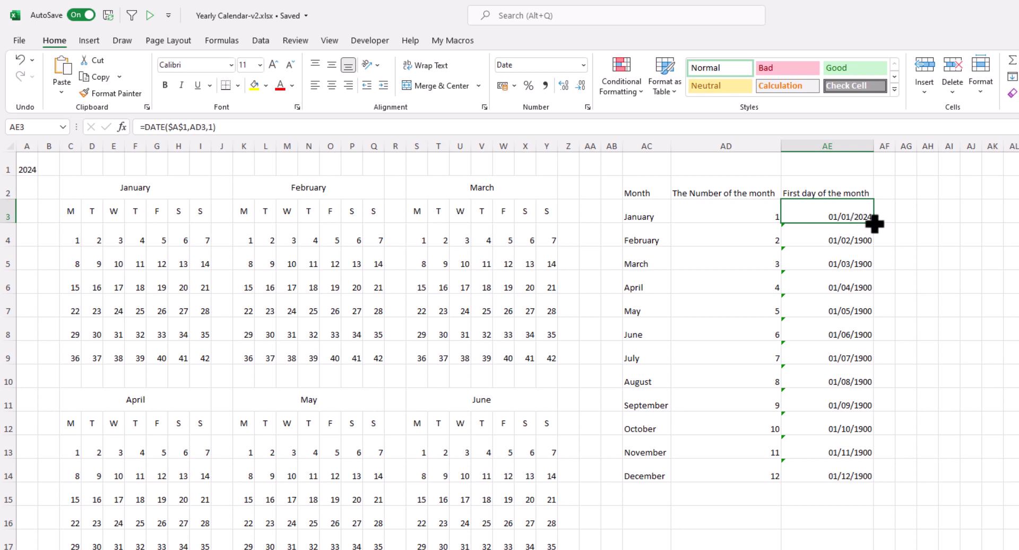
double_click(874, 223)
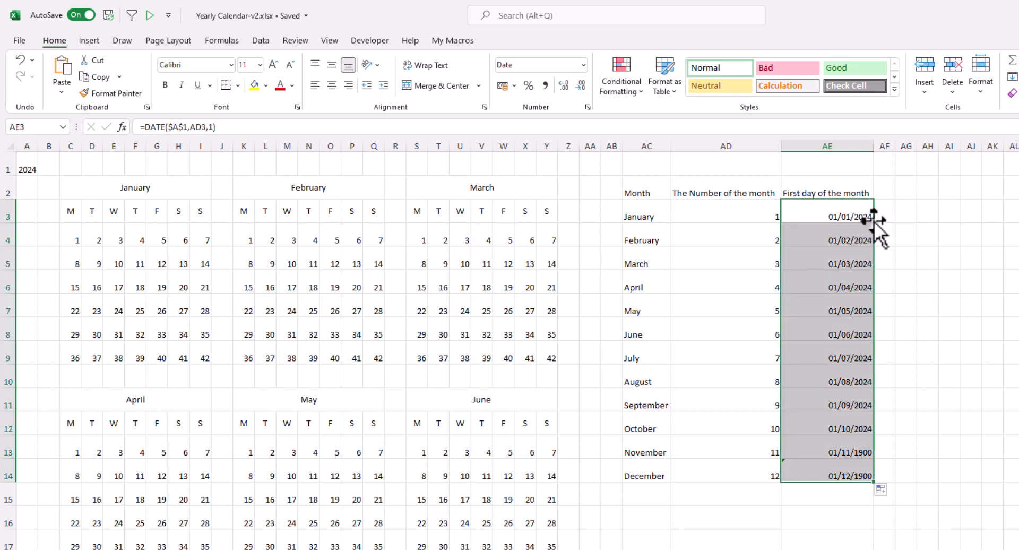
click(853, 407)
Step: Test the dates by changing the year in A1 to 2021, then back to 2024
click(24, 168)
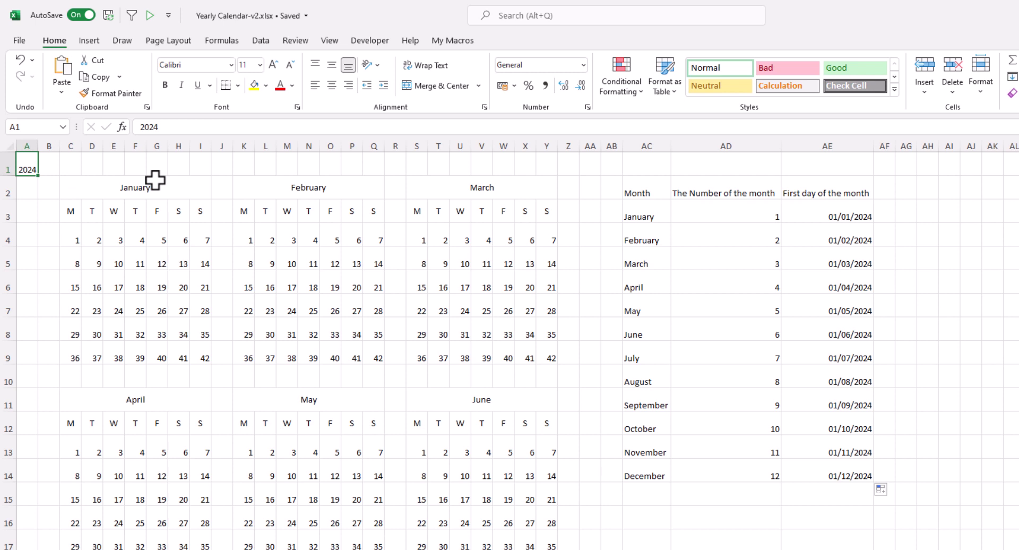
text(20)
key(Return)
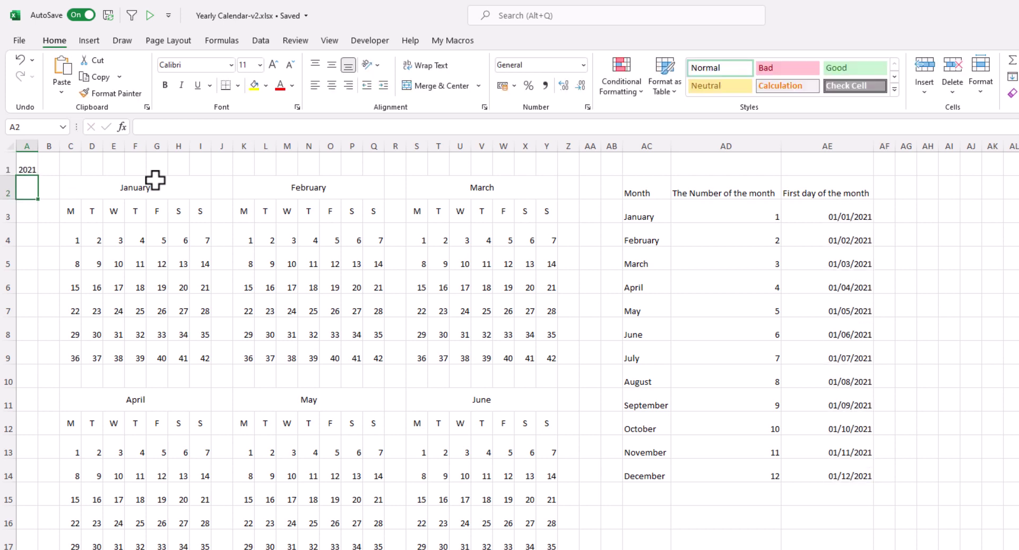
key(Up)
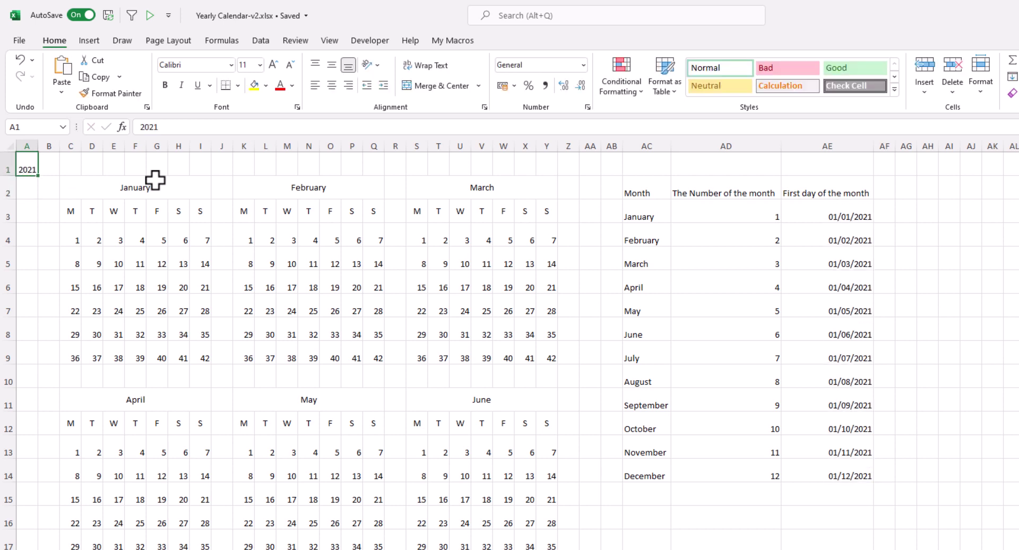
text(2024)
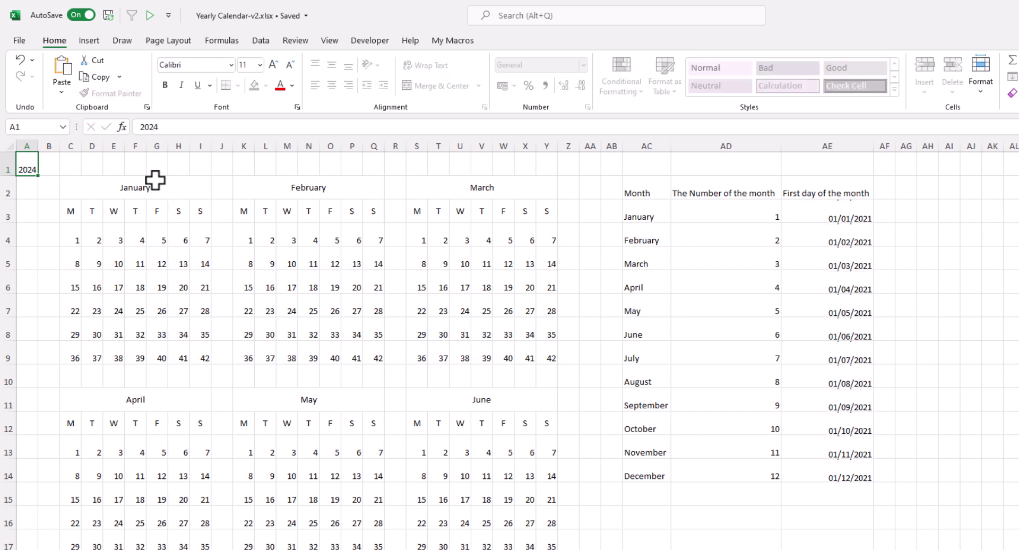
key(Return)
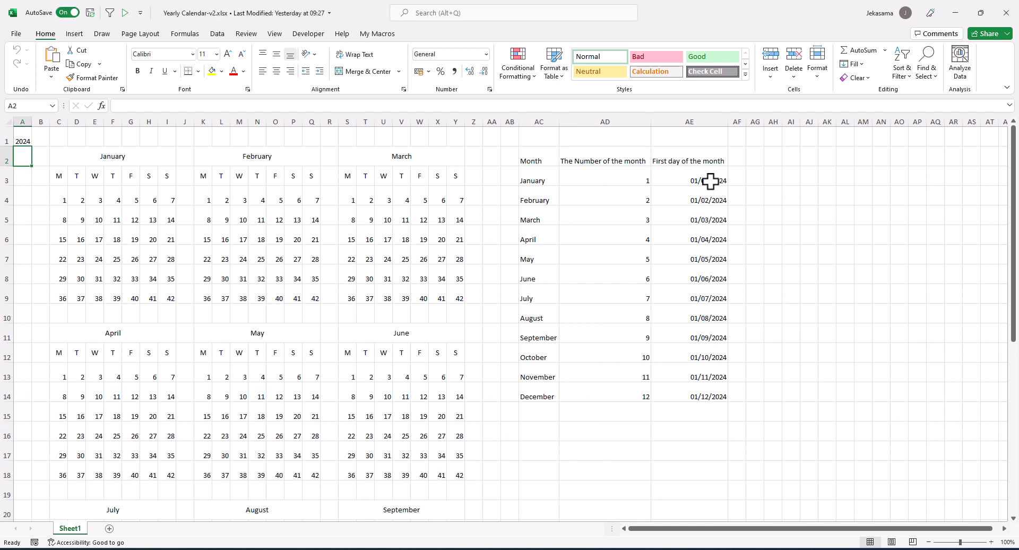
Step: Add a 'Day of Week' heading in AF2 and autofit column AF
click(711, 181)
click(710, 200)
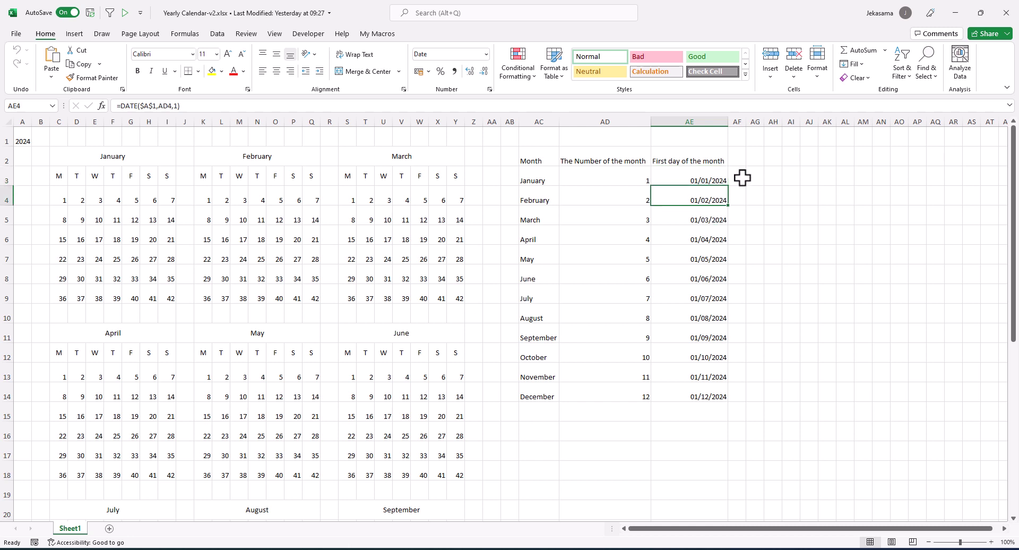
click(742, 156)
text(Day of Week)
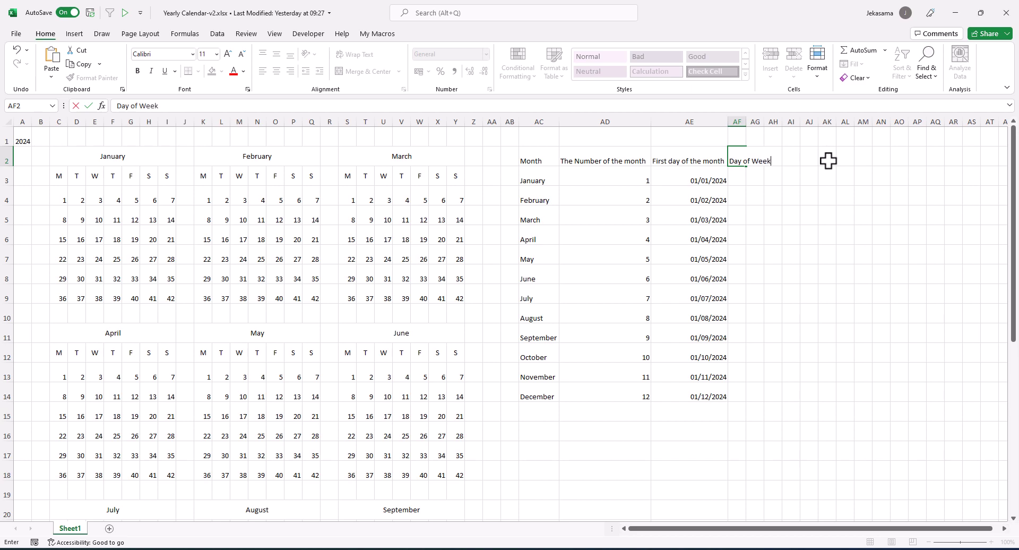
key(Return)
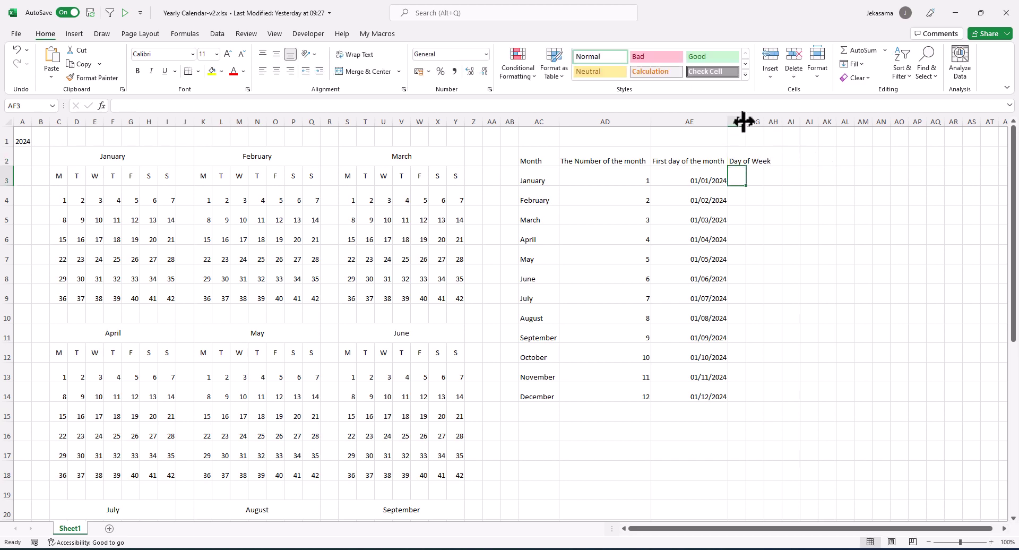
double_click(744, 121)
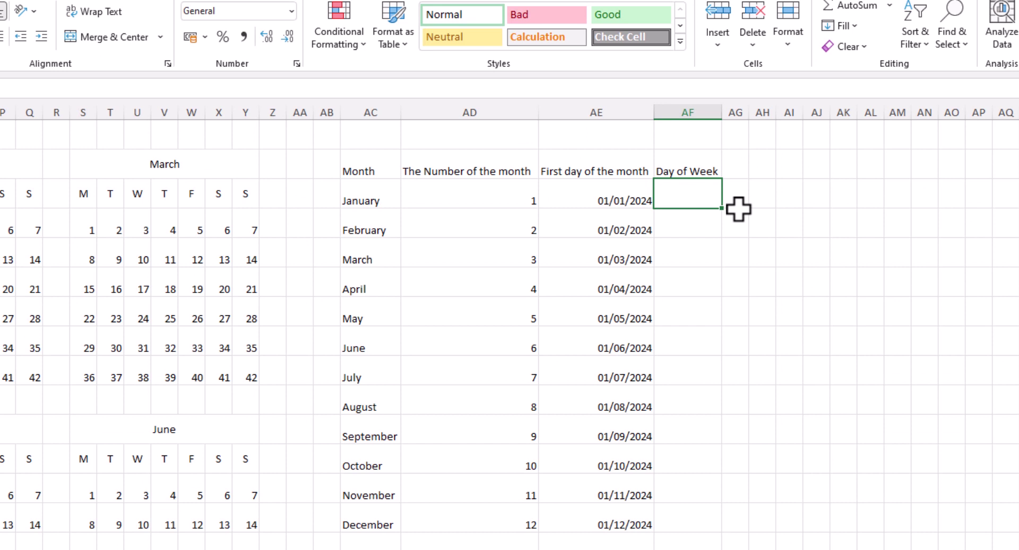
Step: Enter =WEEKDAY(AE3,2) with Monday as 1 in AF3 and fill it down to AF14
text(=wee)
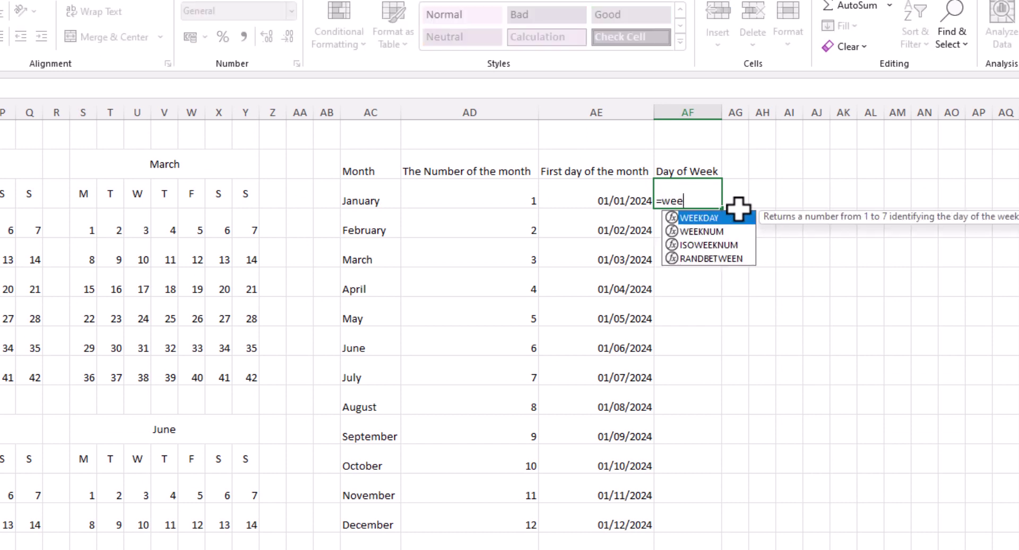
key(Tab)
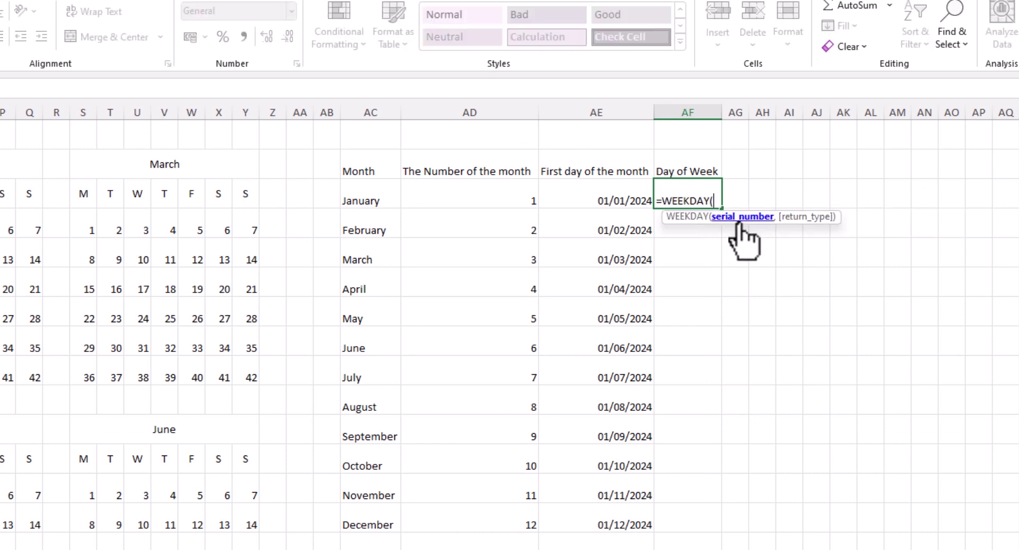
click(612, 197)
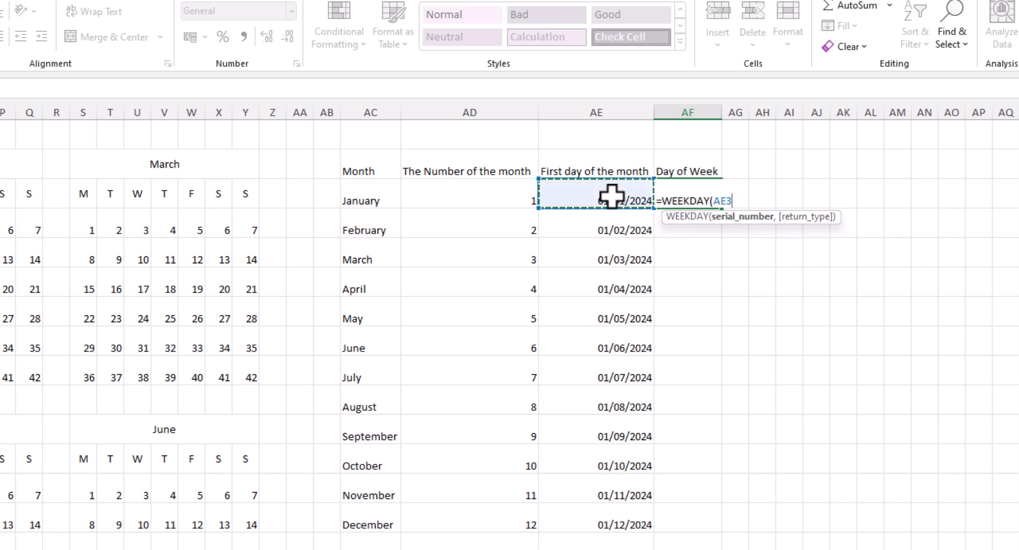
text(,)
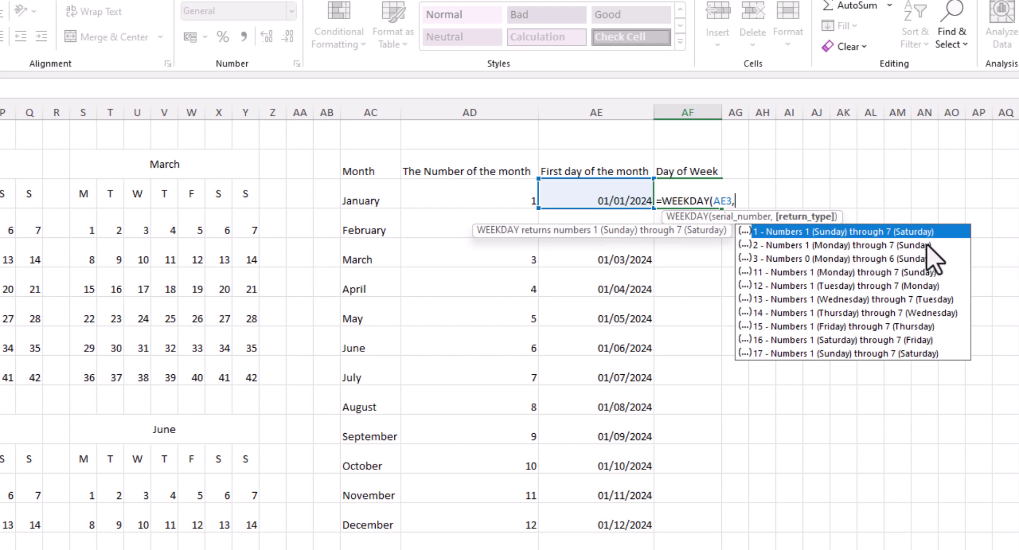
double_click(912, 249)
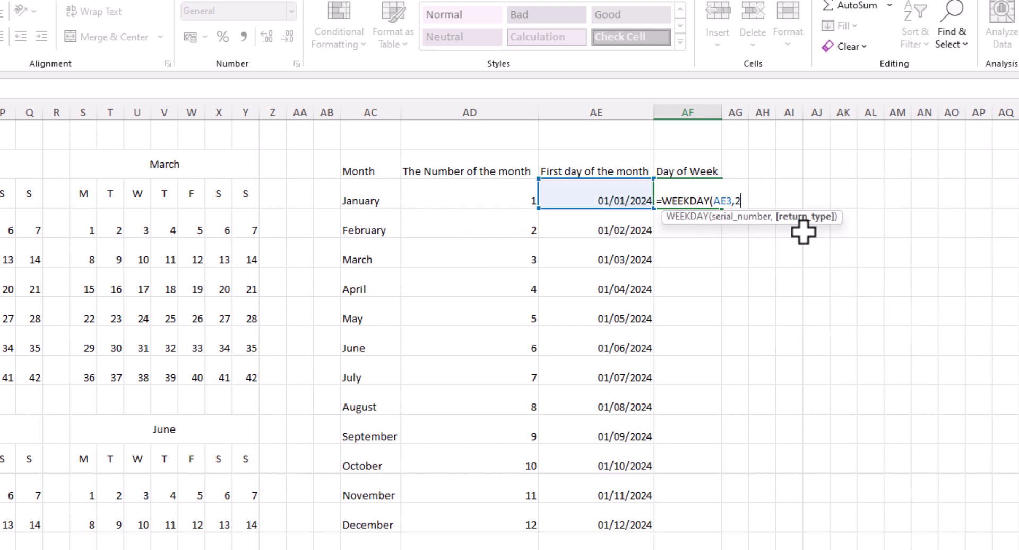
text())
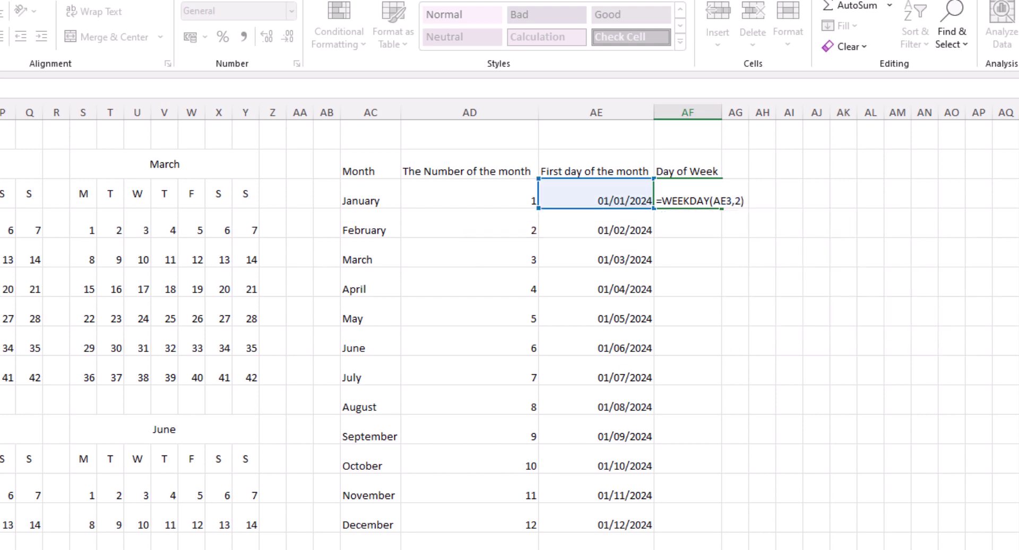
key(Return)
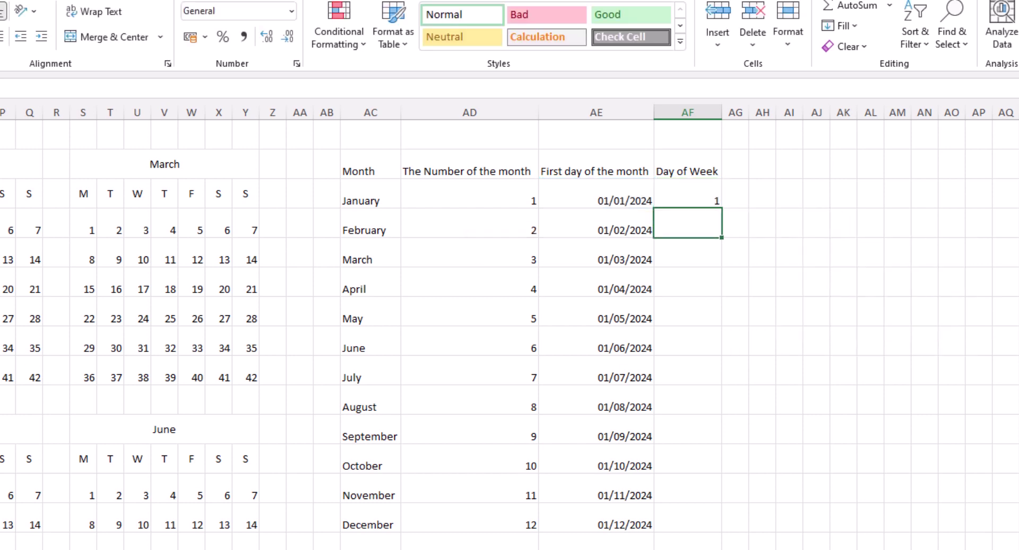
click(717, 200)
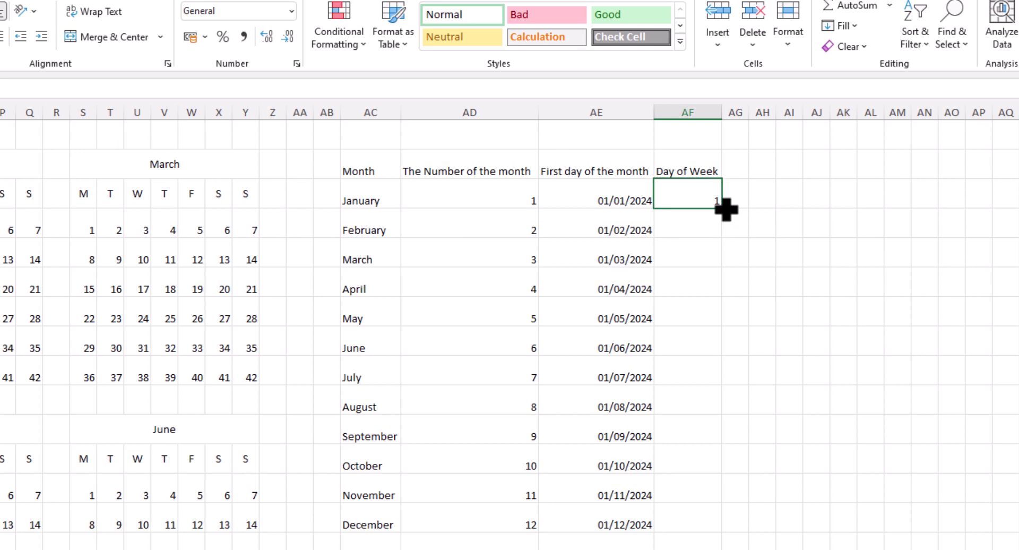
double_click(722, 208)
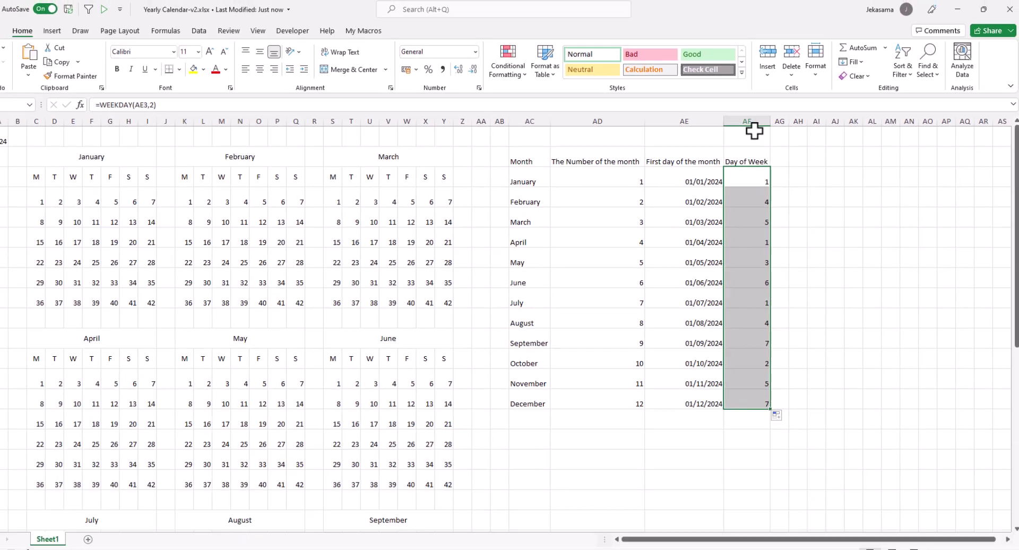
Step: Centre-align the Day of Week column AF and the month-number column AD
click(702, 114)
click(280, 74)
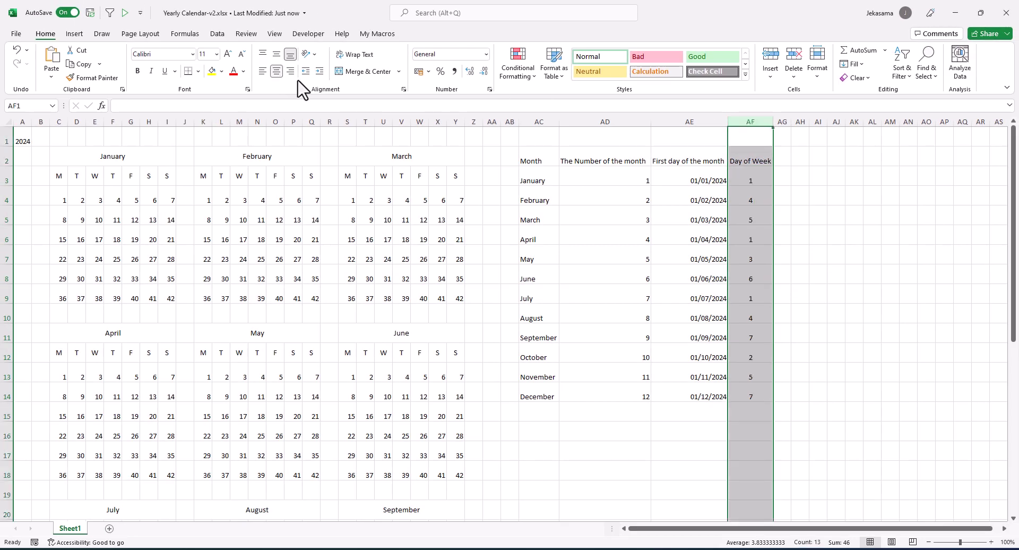
click(610, 122)
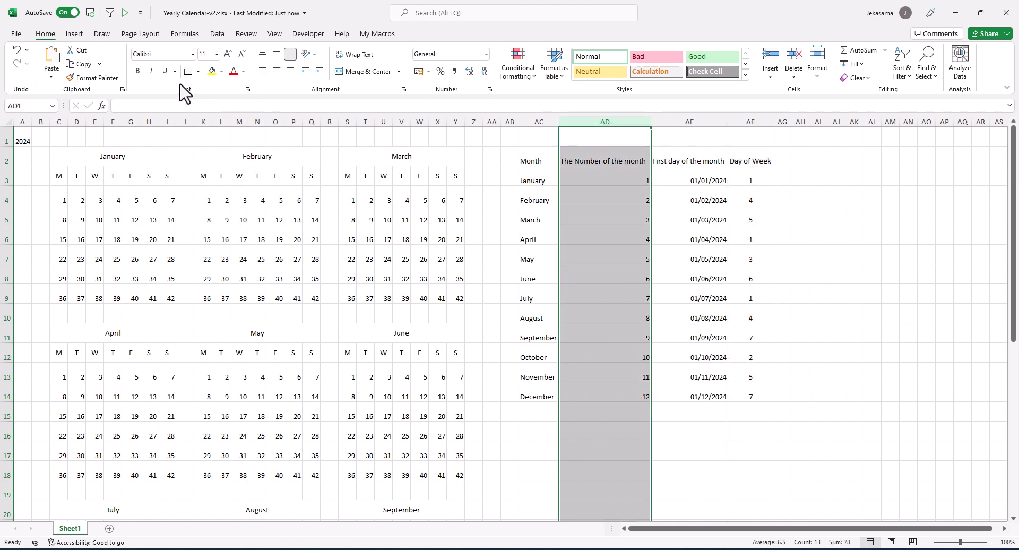
click(276, 70)
click(689, 180)
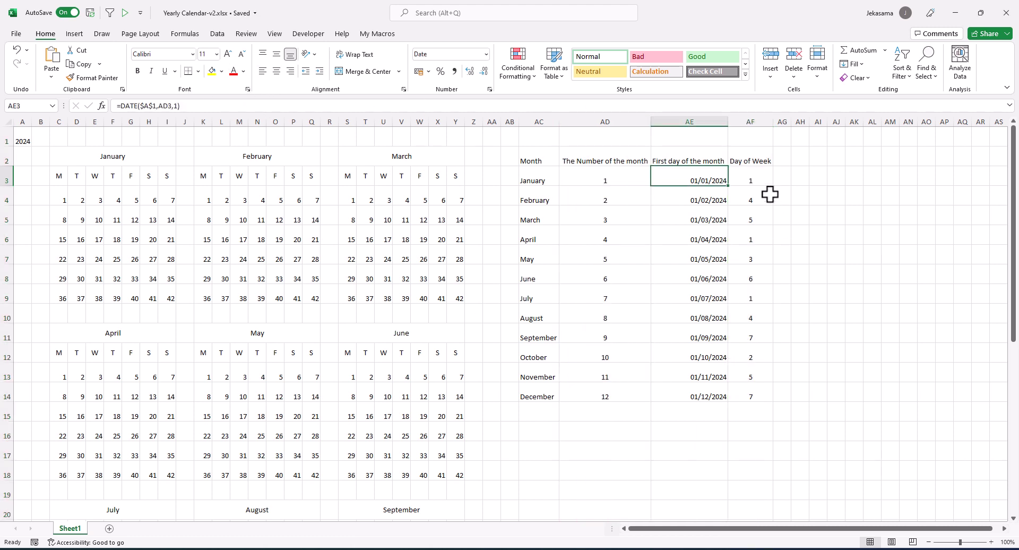
click(749, 180)
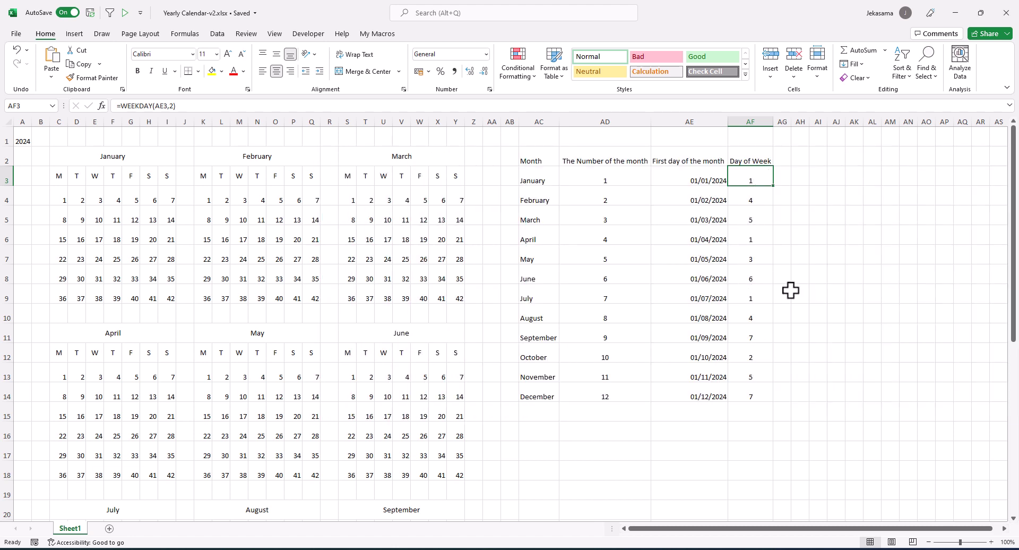
key(super+n)
click(978, 342)
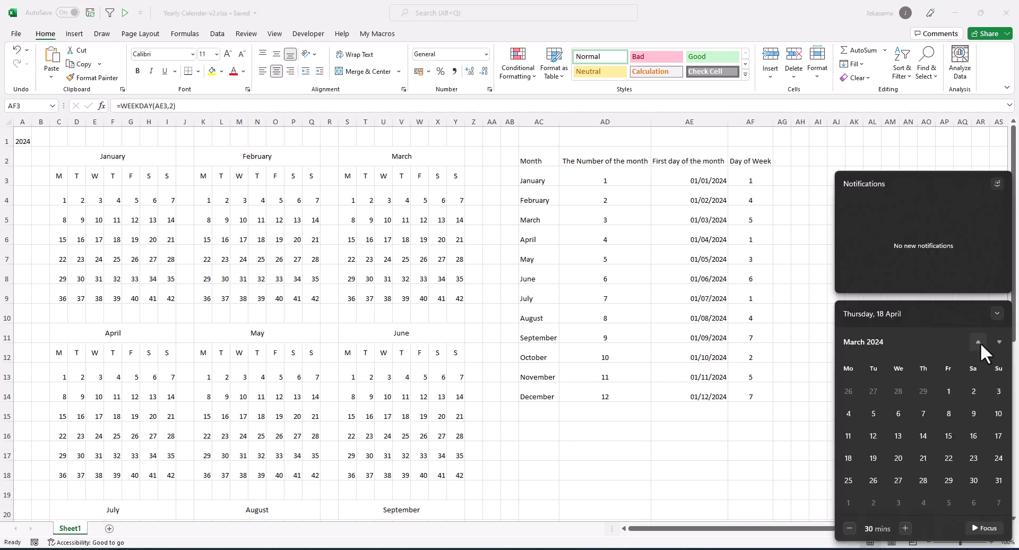
click(978, 342)
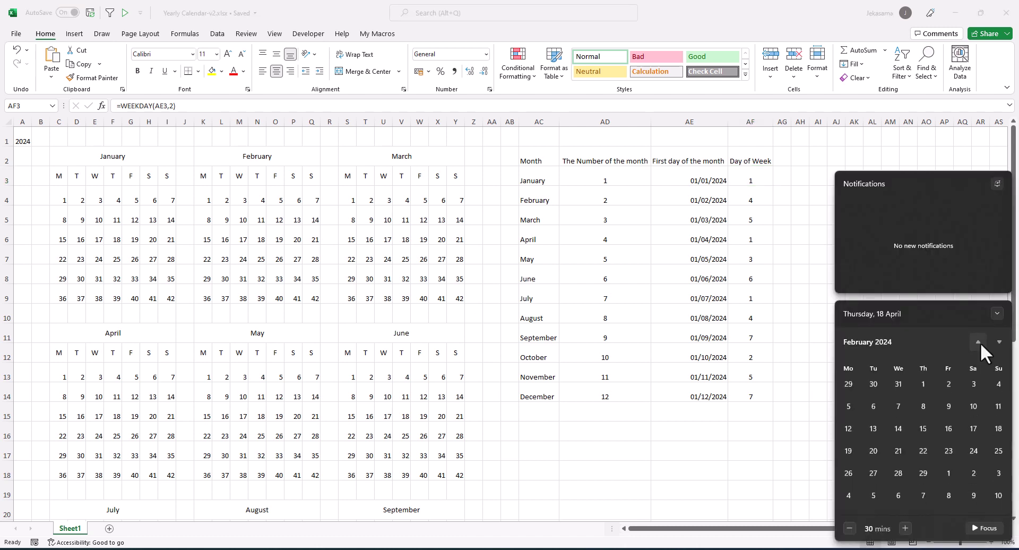
click(978, 342)
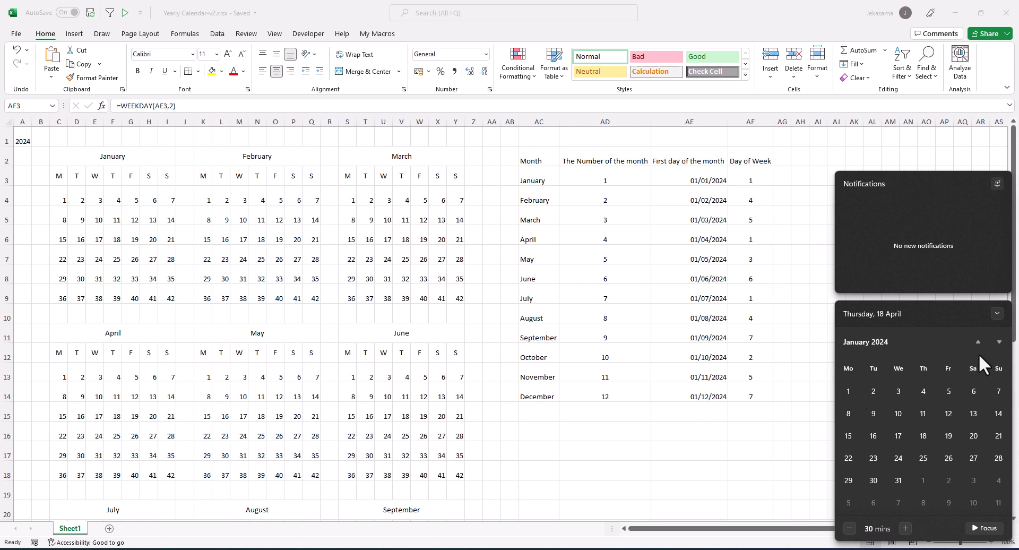
click(1002, 348)
click(1002, 348)
click(1002, 348)
click(1002, 349)
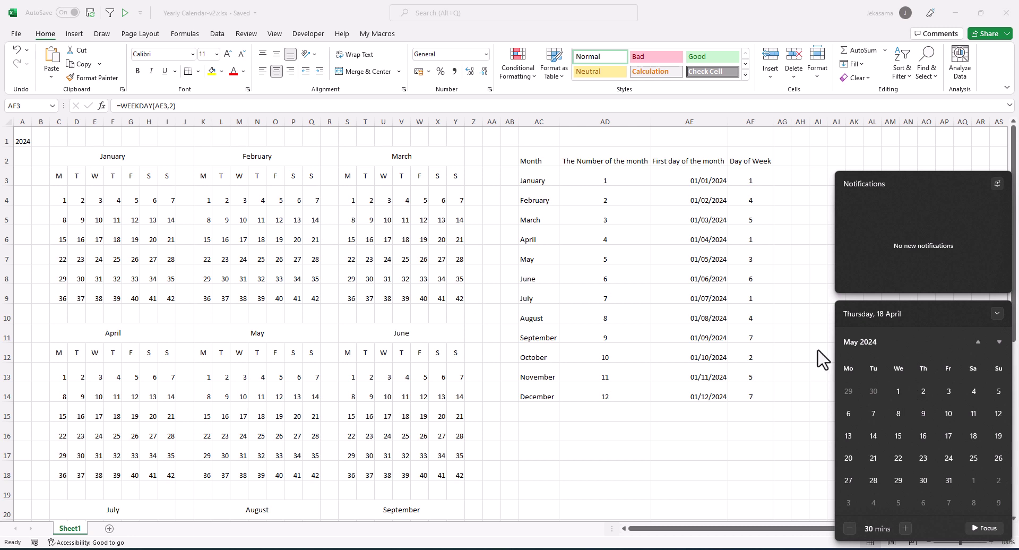
click(783, 278)
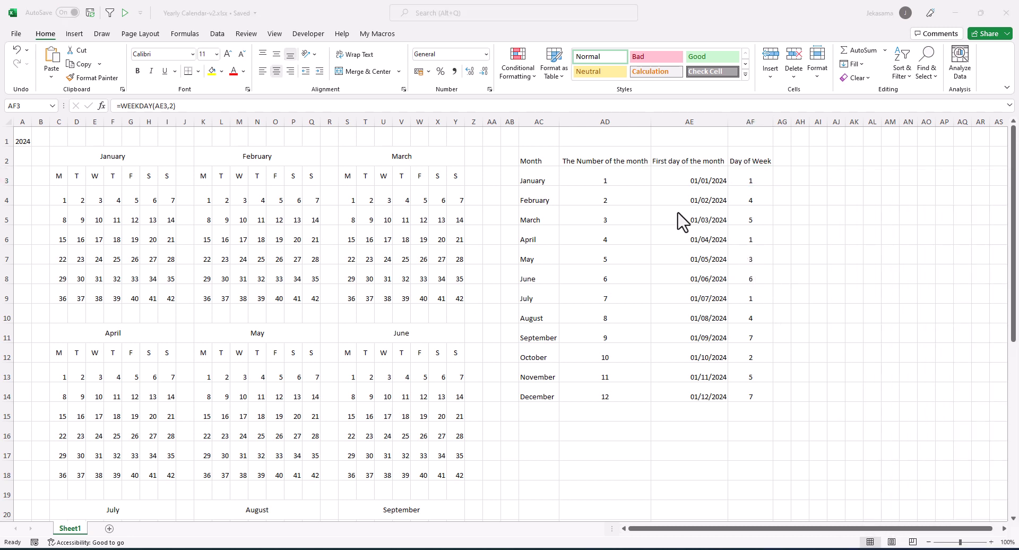
Step: Enter the 'First Monday' heading in AG2 and widen column AG to fit it
click(781, 157)
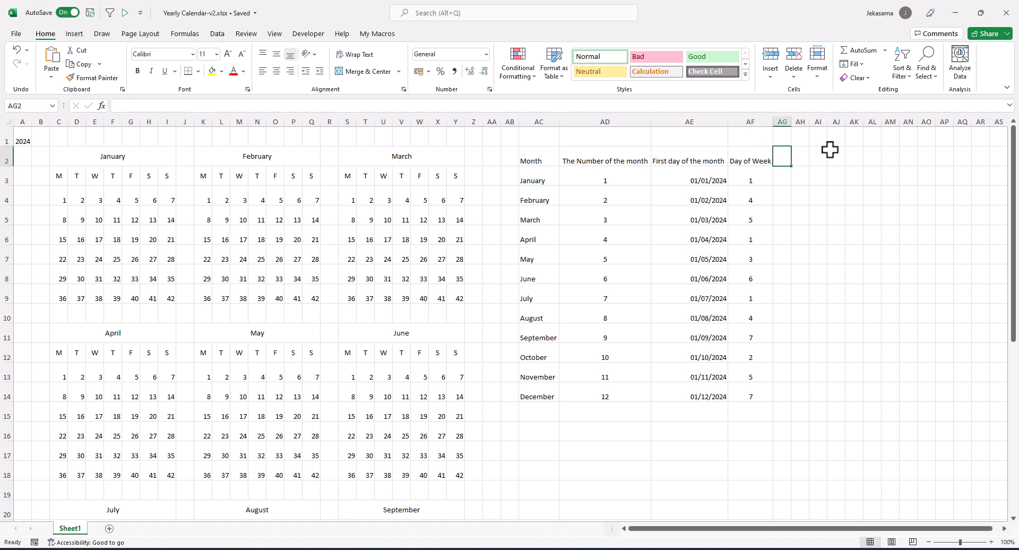
text(First Monday)
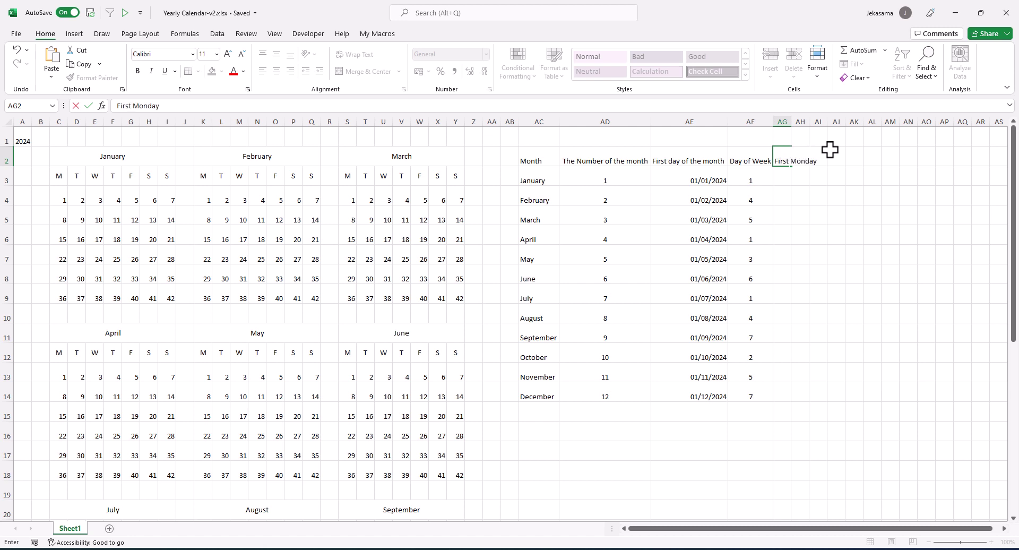
key(Return)
drag(792, 124, 828, 121)
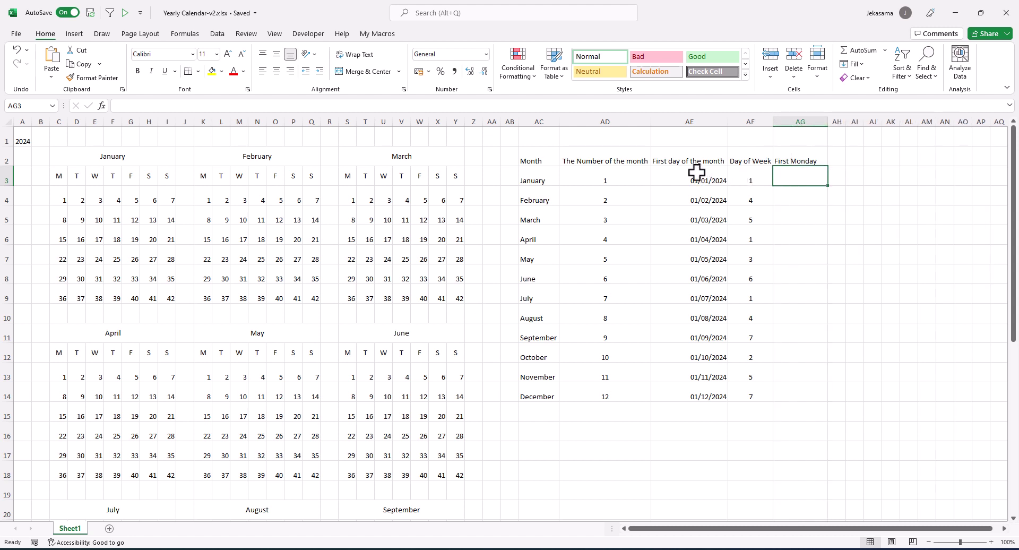
Step: Review January's and February's weekday values and February's first-day date
click(753, 182)
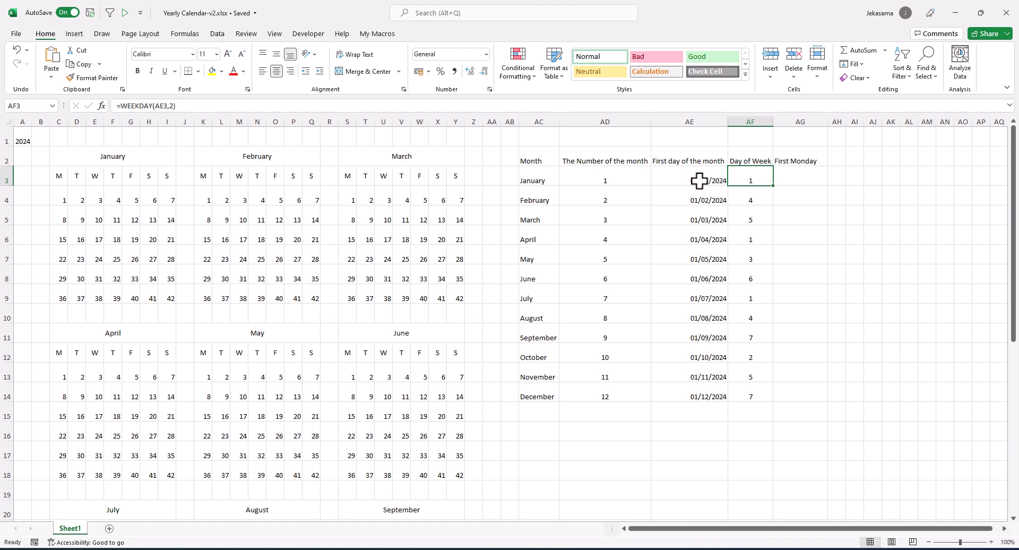
click(746, 199)
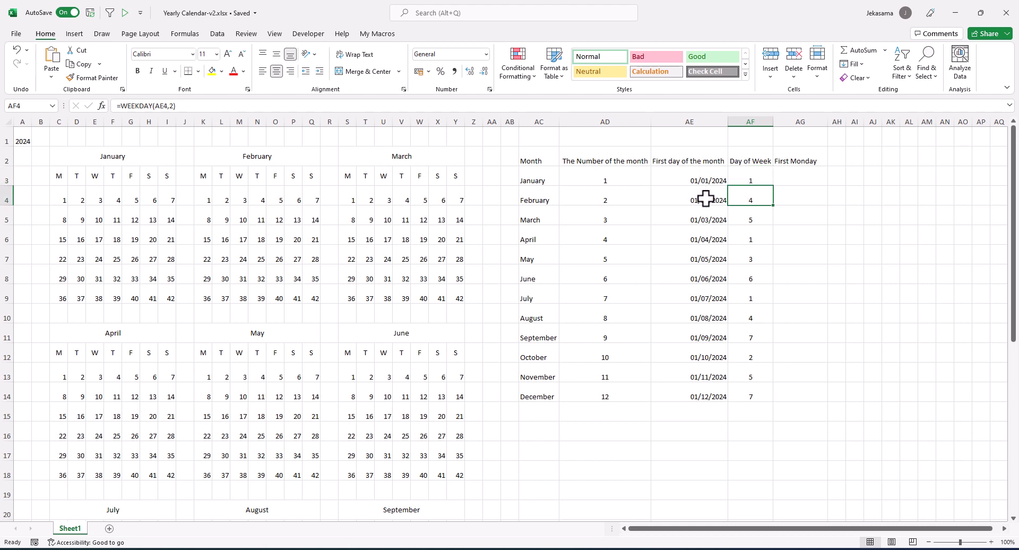
click(706, 199)
click(754, 199)
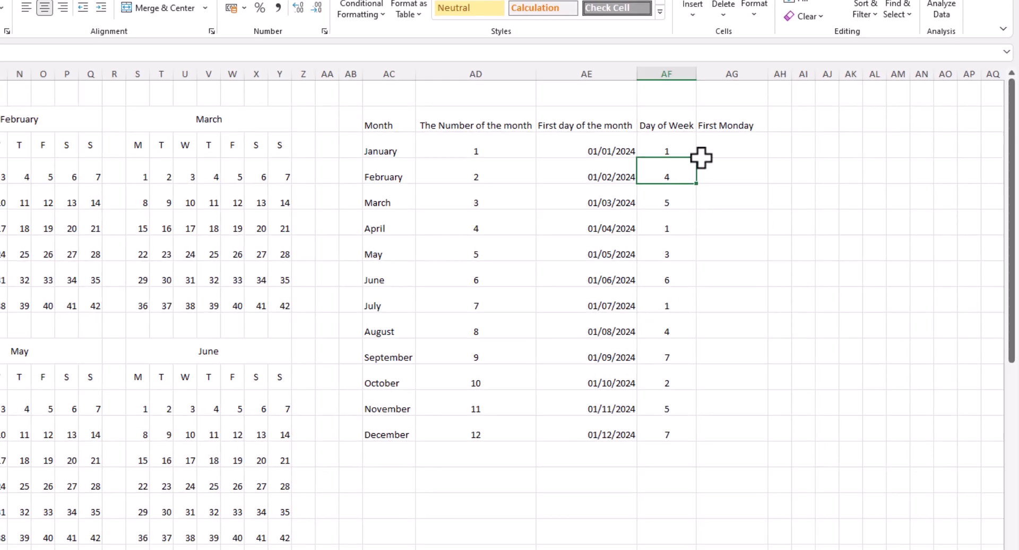
Step: Enter =AE3-AF3 in AG3 and fill it down to AG14
click(801, 178)
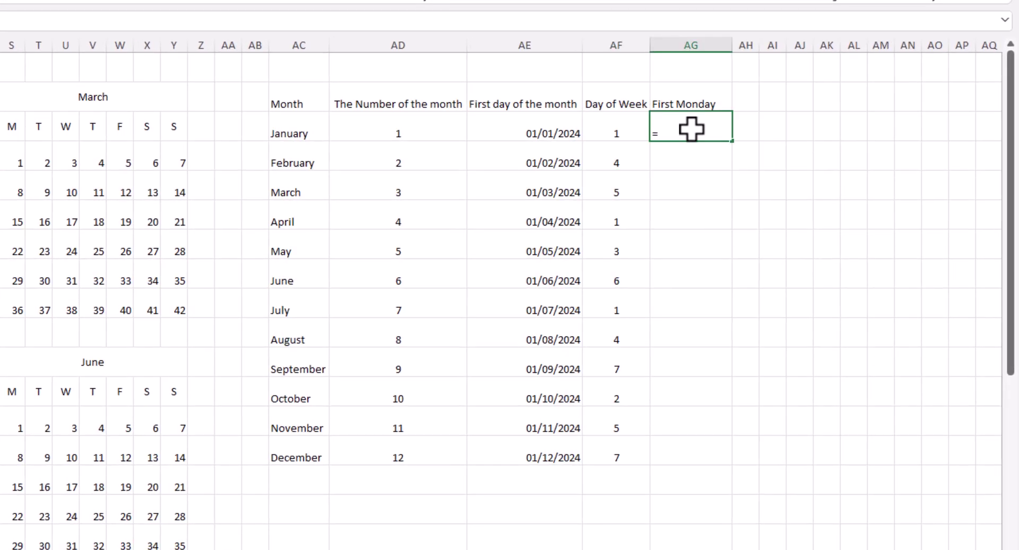
click(548, 132)
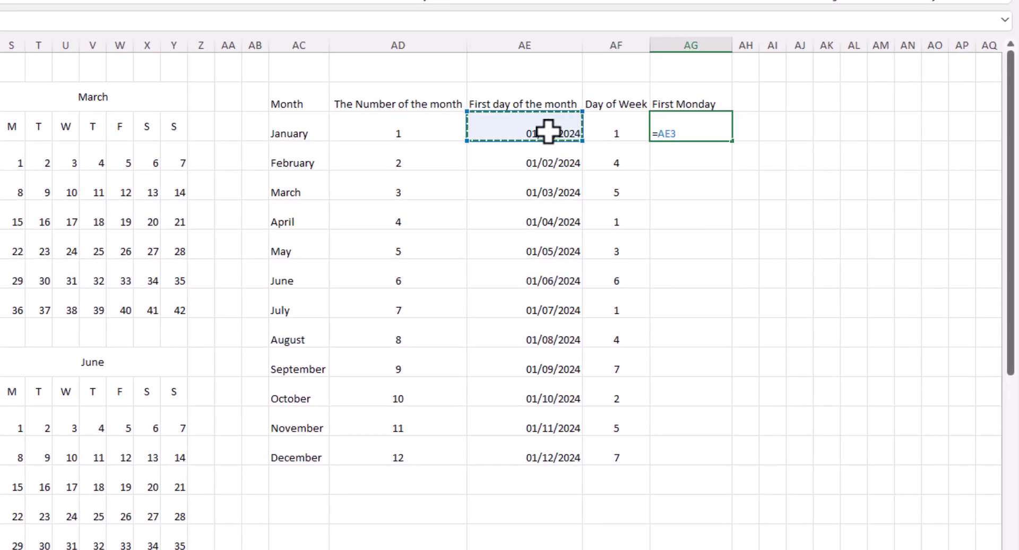
text(-)
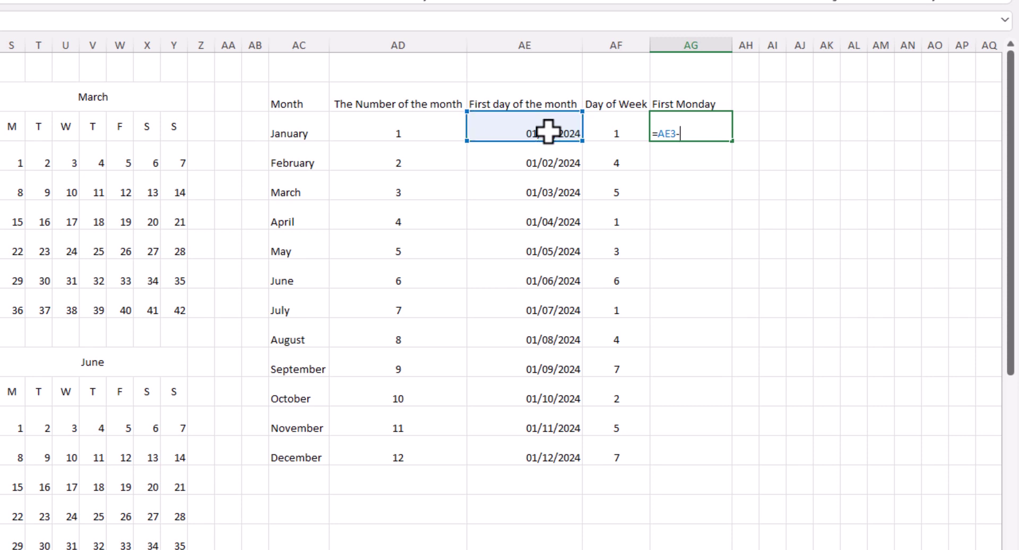
click(619, 129)
key(Return)
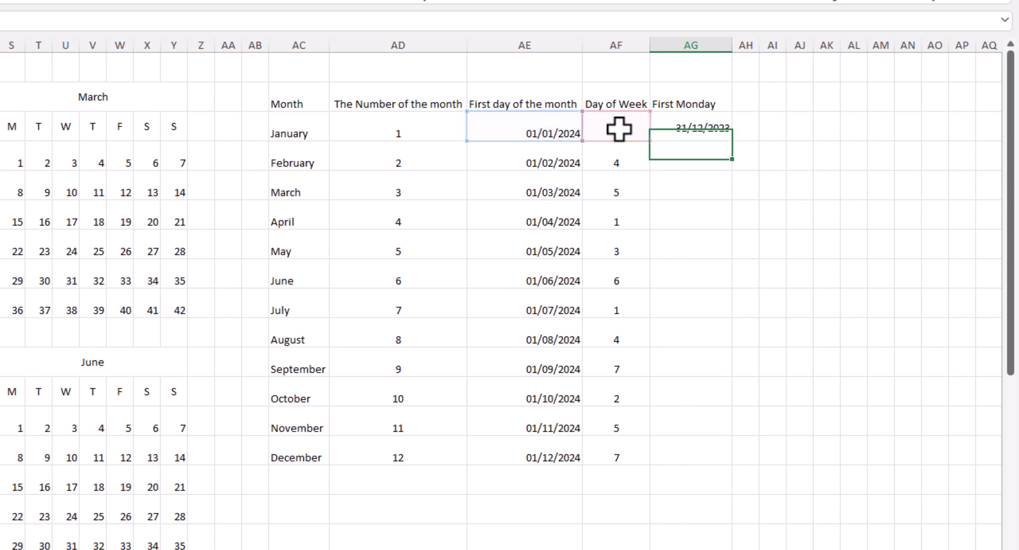
click(697, 131)
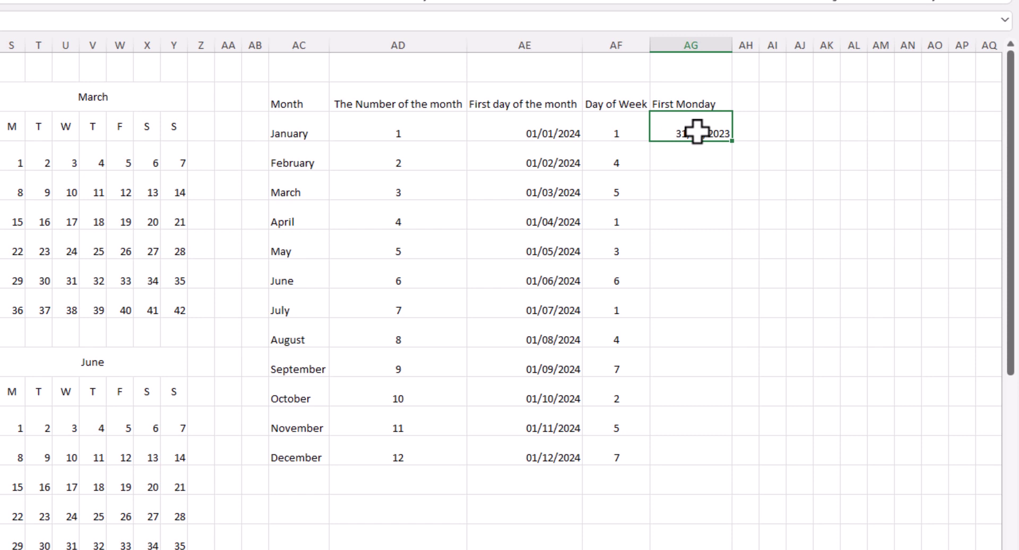
double_click(732, 140)
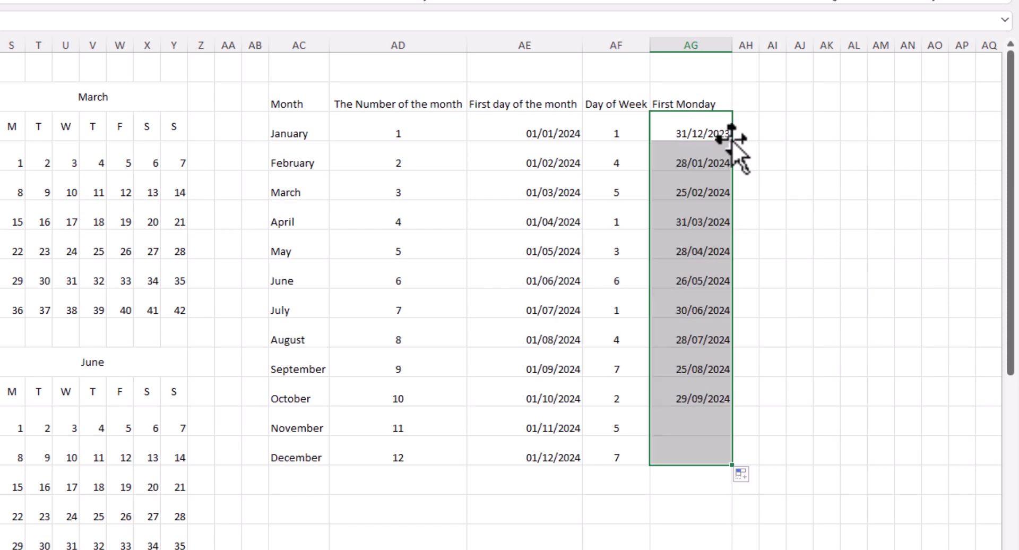
Step: Review January's weekday value and first-day date against the First Monday result
click(620, 160)
click(617, 137)
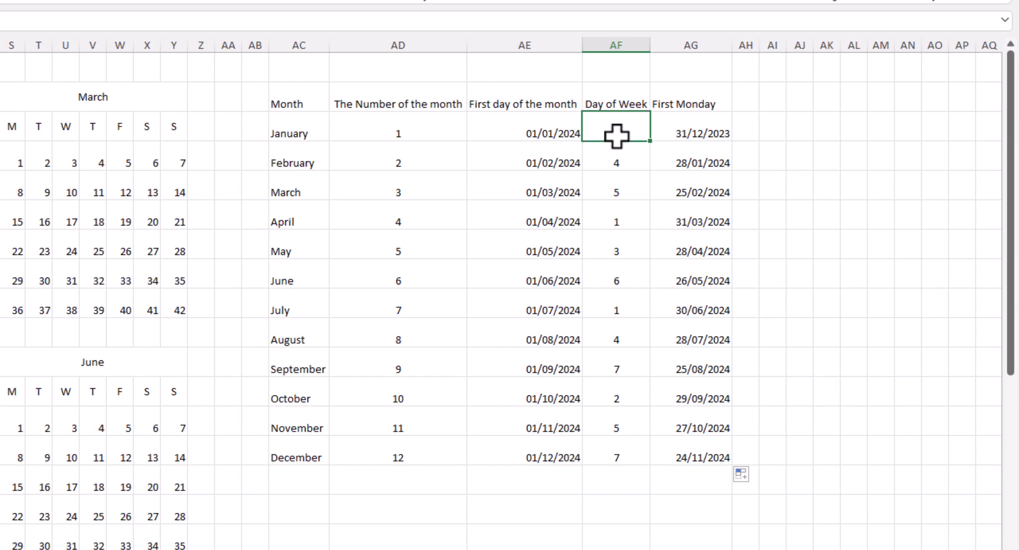
click(557, 136)
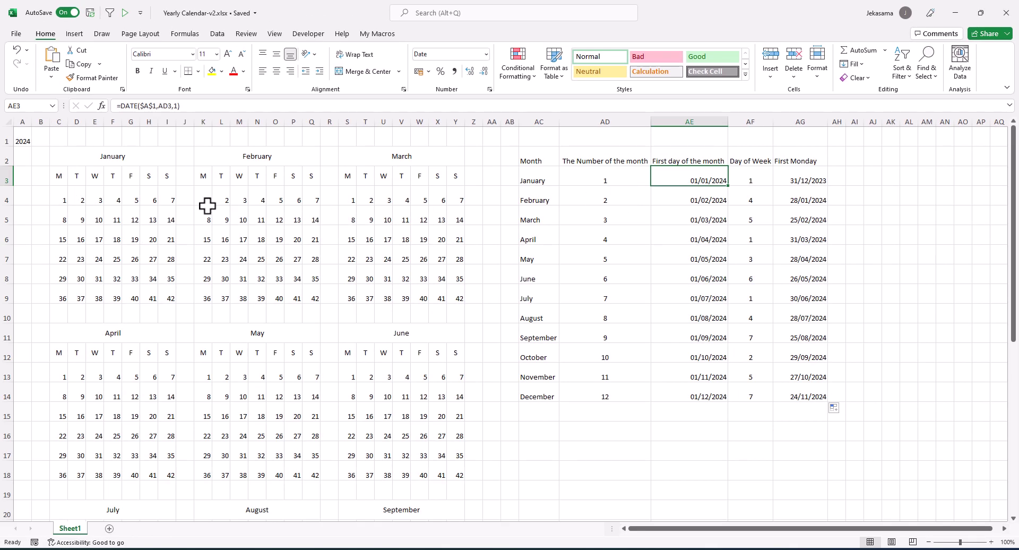
click(755, 177)
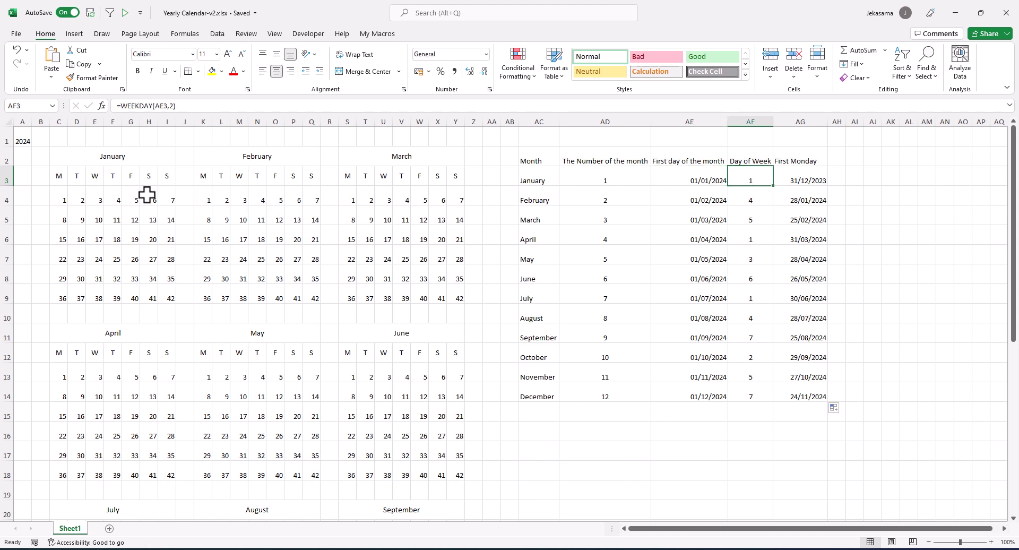
click(58, 198)
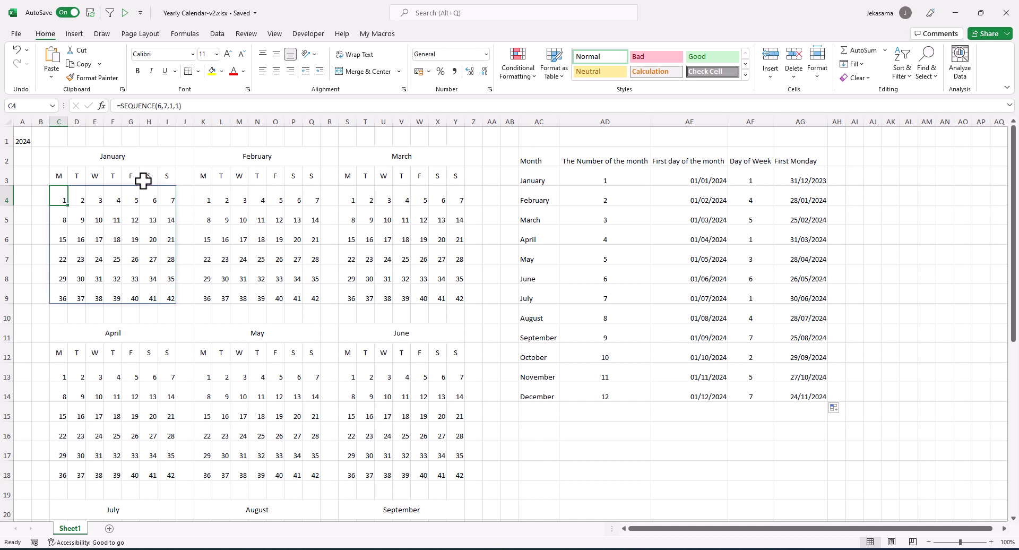
click(35, 198)
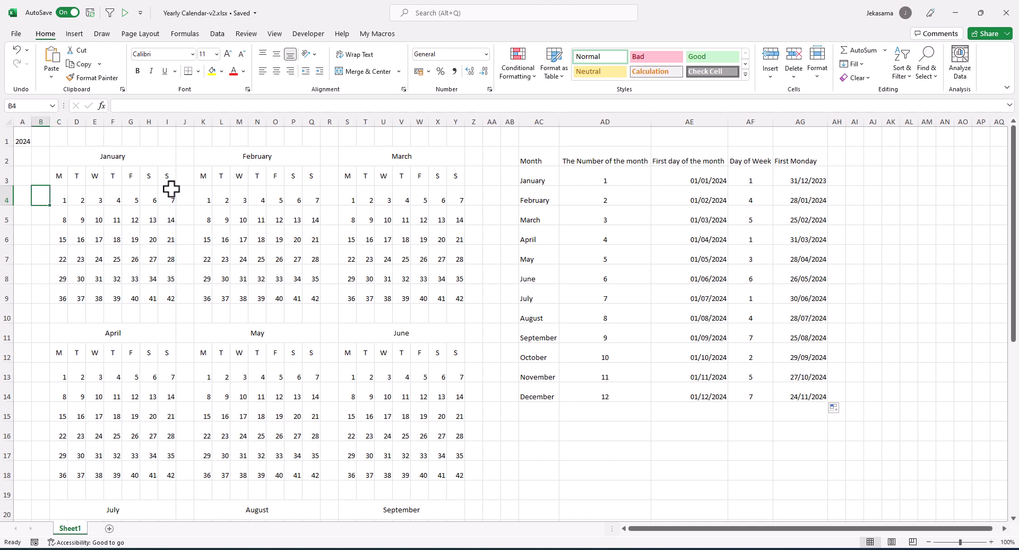
click(709, 194)
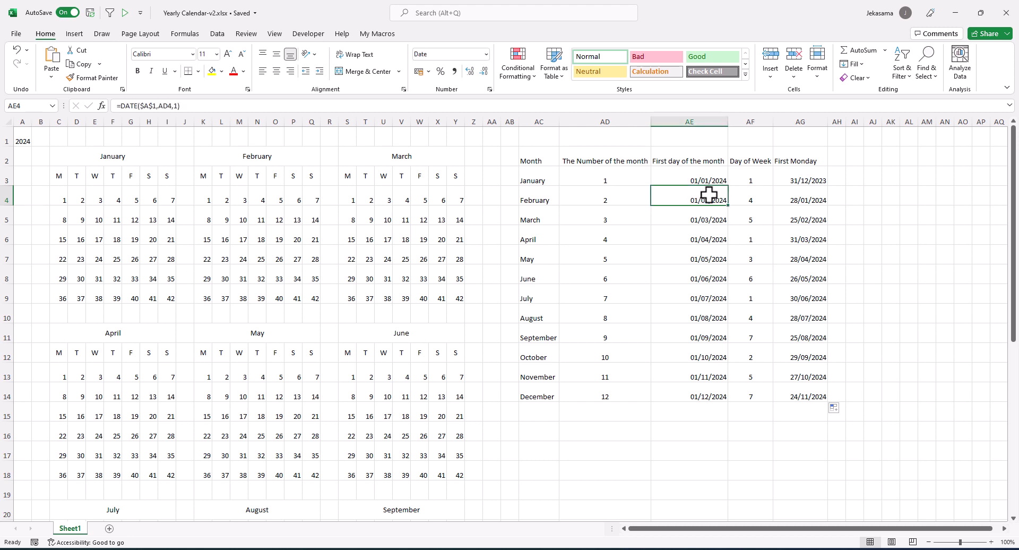
click(754, 200)
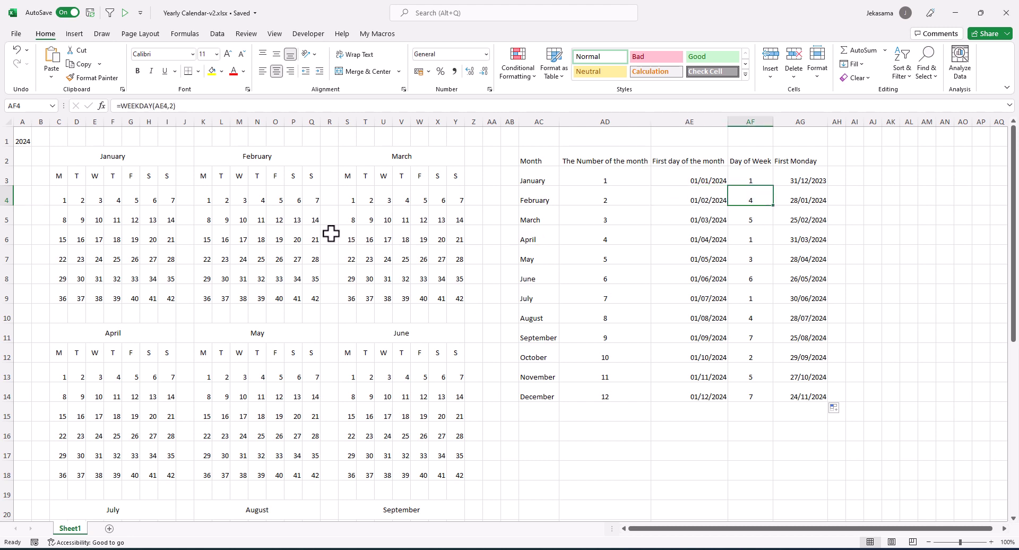
click(256, 199)
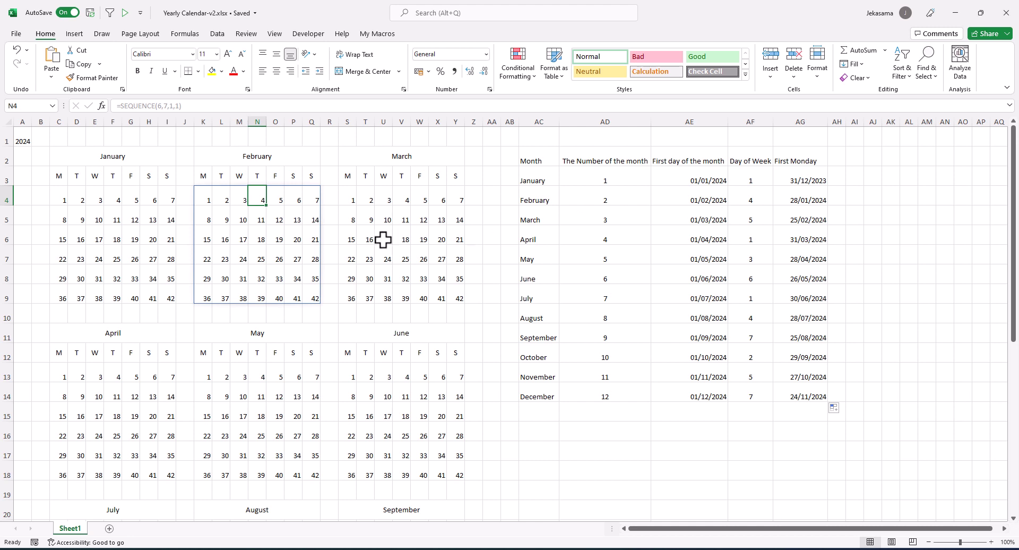
click(239, 200)
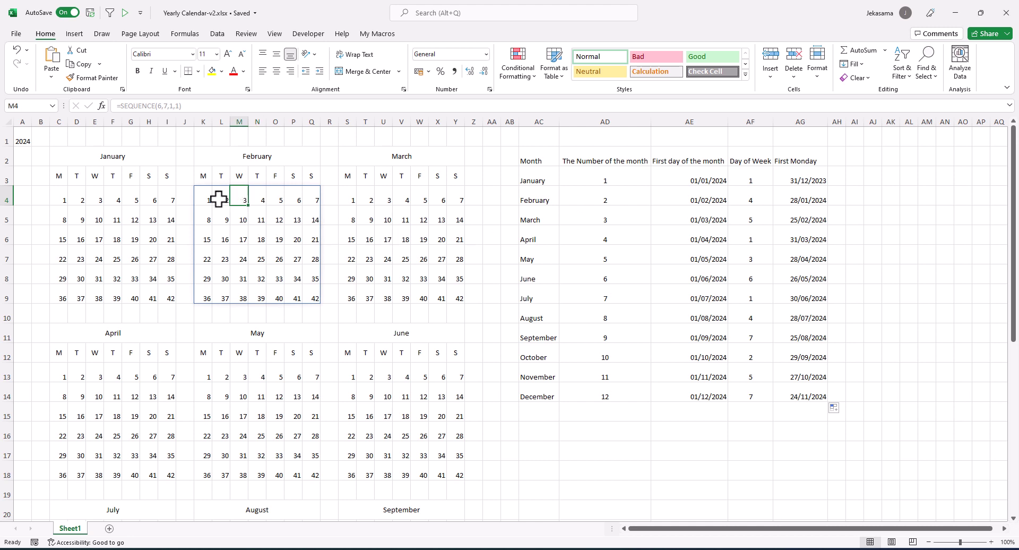
click(217, 199)
click(207, 199)
click(187, 198)
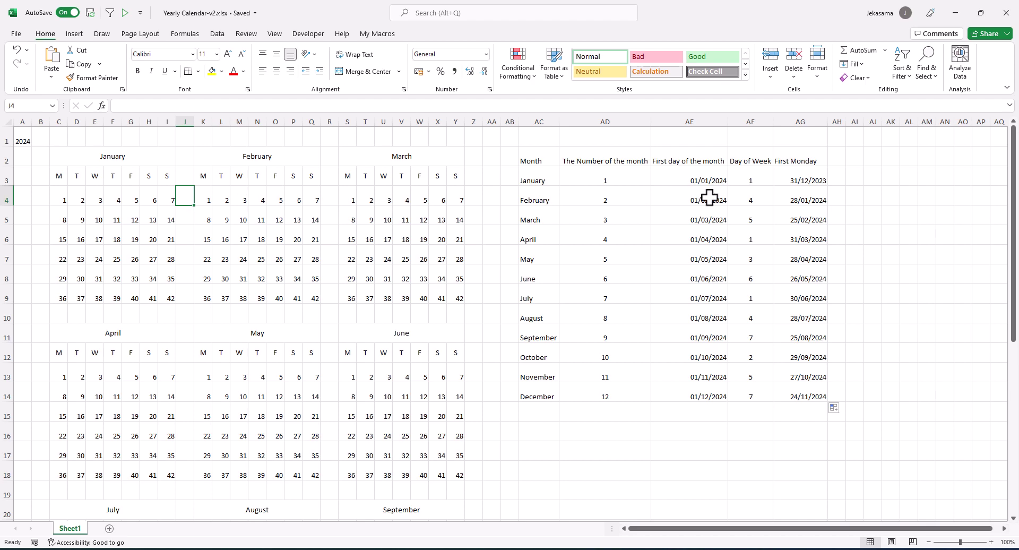
Step: Change January's First Monday formula to =AE3-AF3+1 and fill it down to December
click(814, 181)
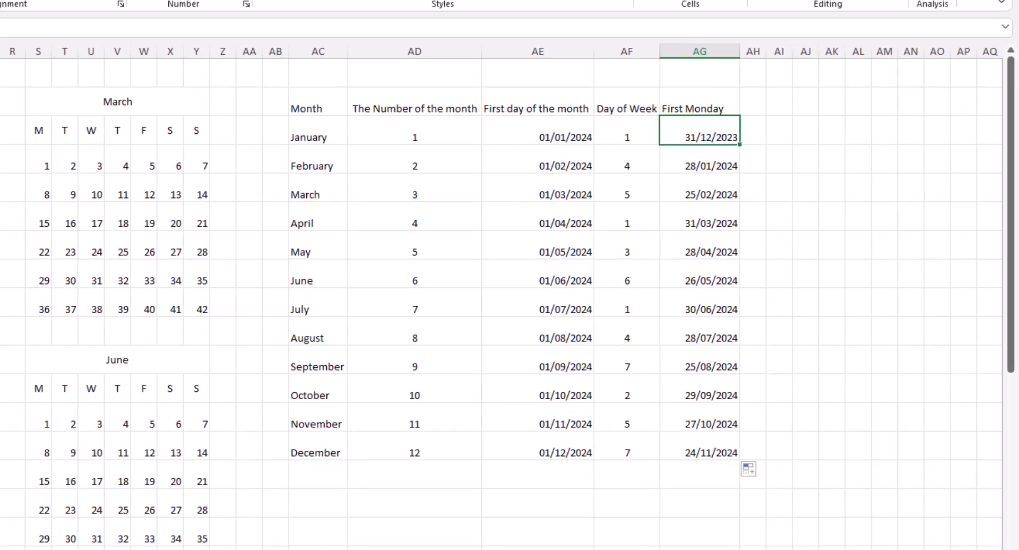
key(F2)
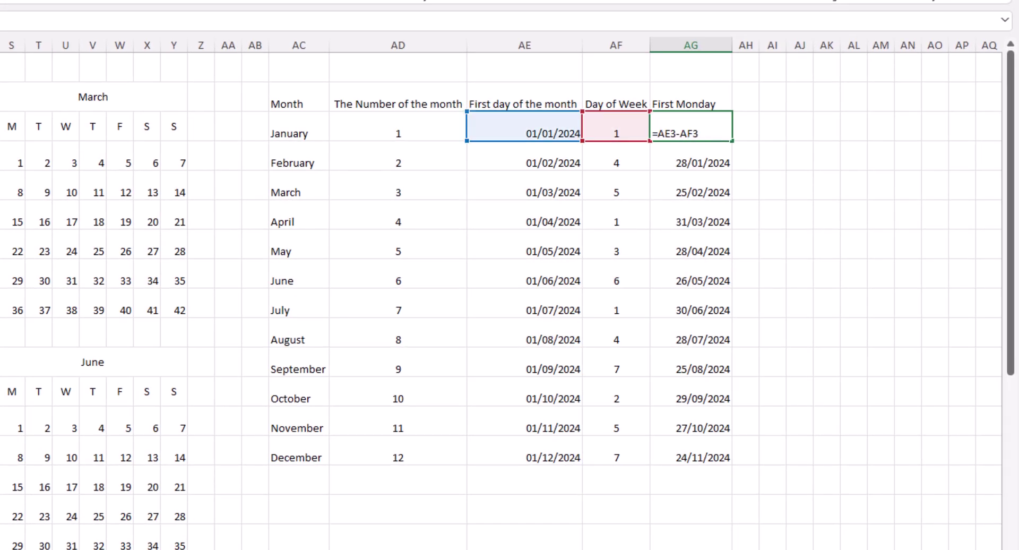
text(+1)
key(Return)
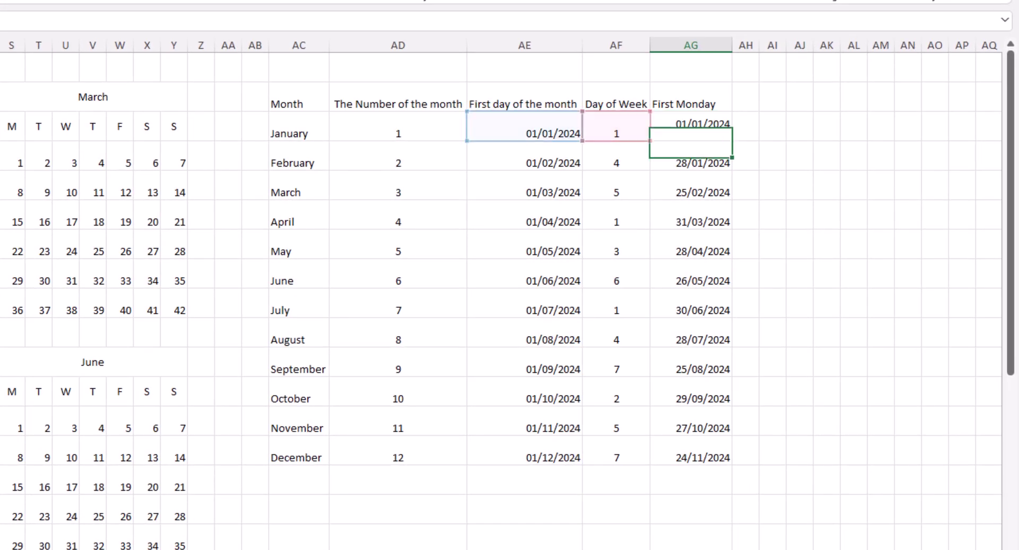
click(685, 132)
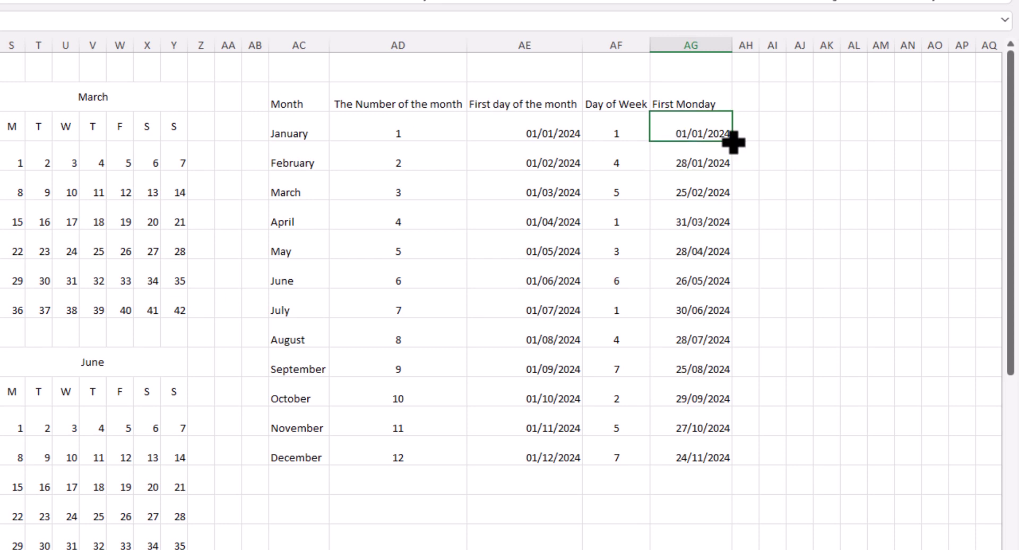
double_click(733, 142)
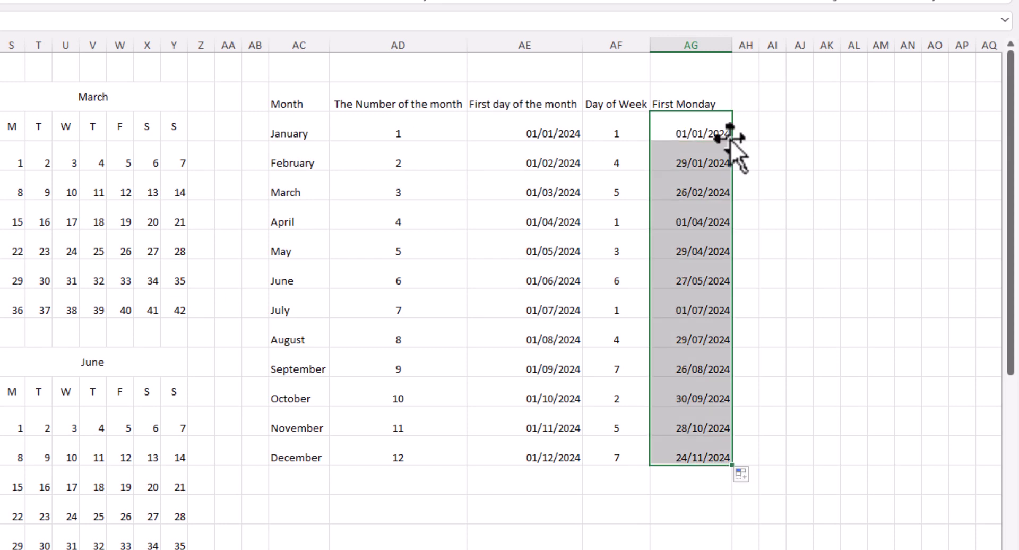
click(700, 137)
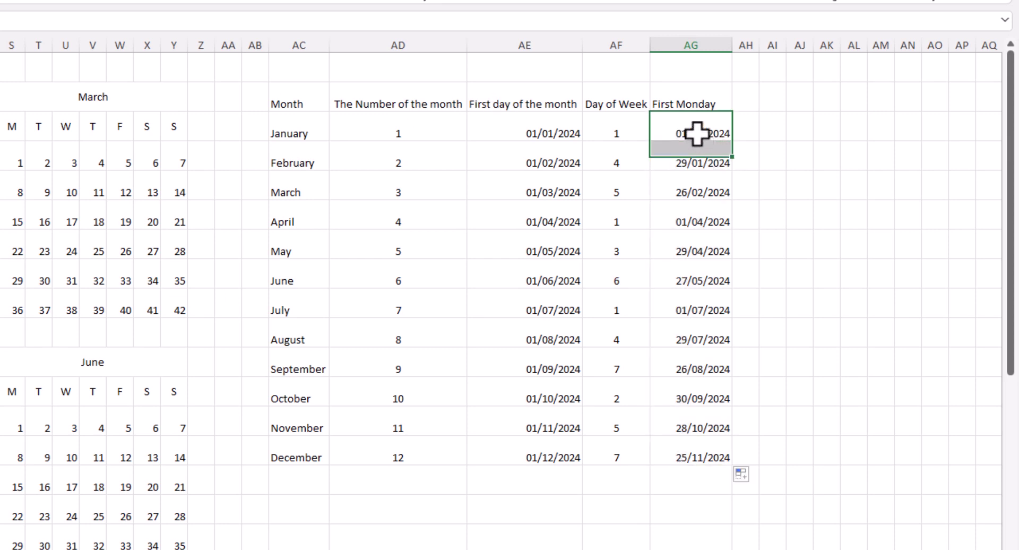
Step: Check the First Monday results: 01/01/2024 for January and 29/01/2024 for February
click(622, 135)
click(706, 133)
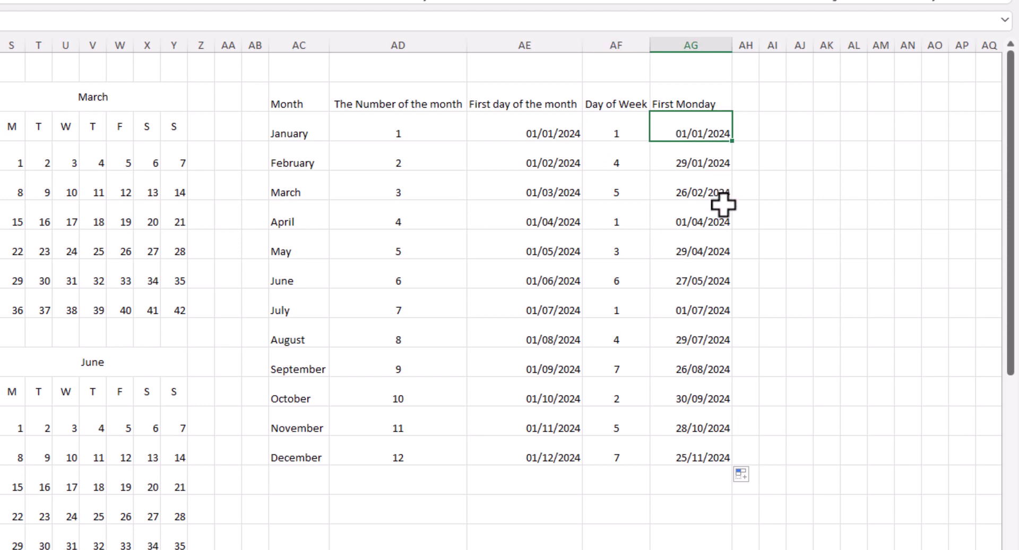
click(703, 161)
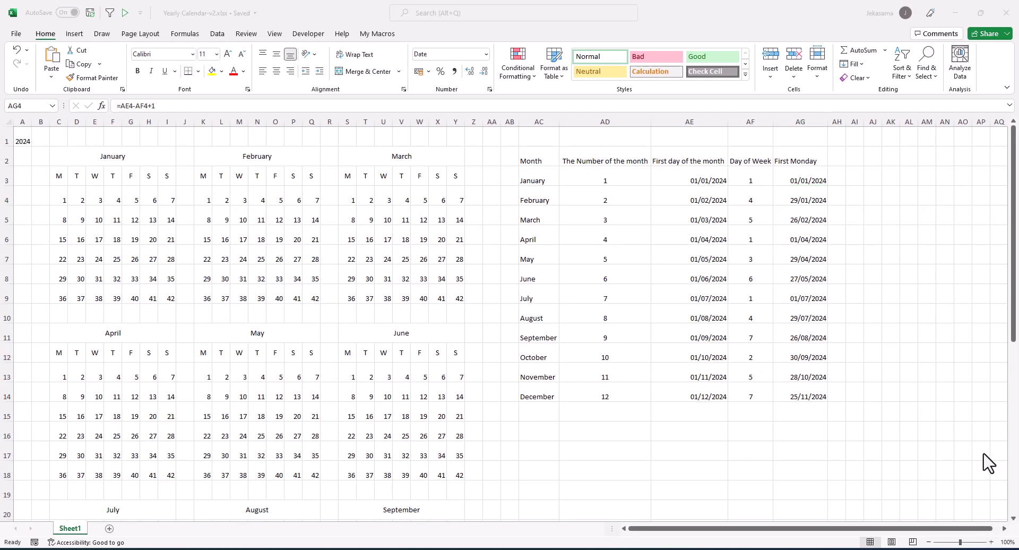
Step: Open the Windows taskbar calendar and page forward three months
key(super+n)
click(979, 342)
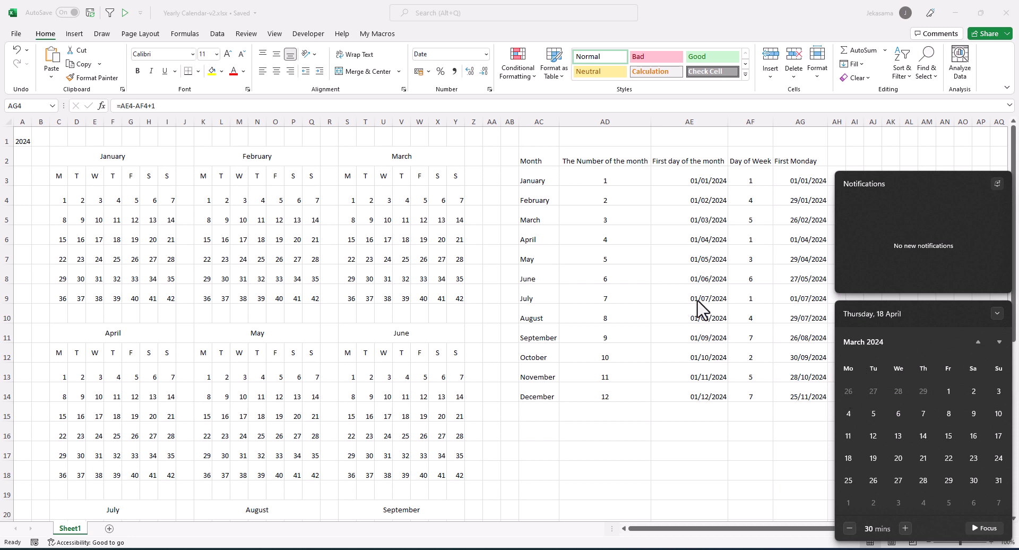
click(1000, 343)
click(999, 343)
click(999, 343)
click(999, 343)
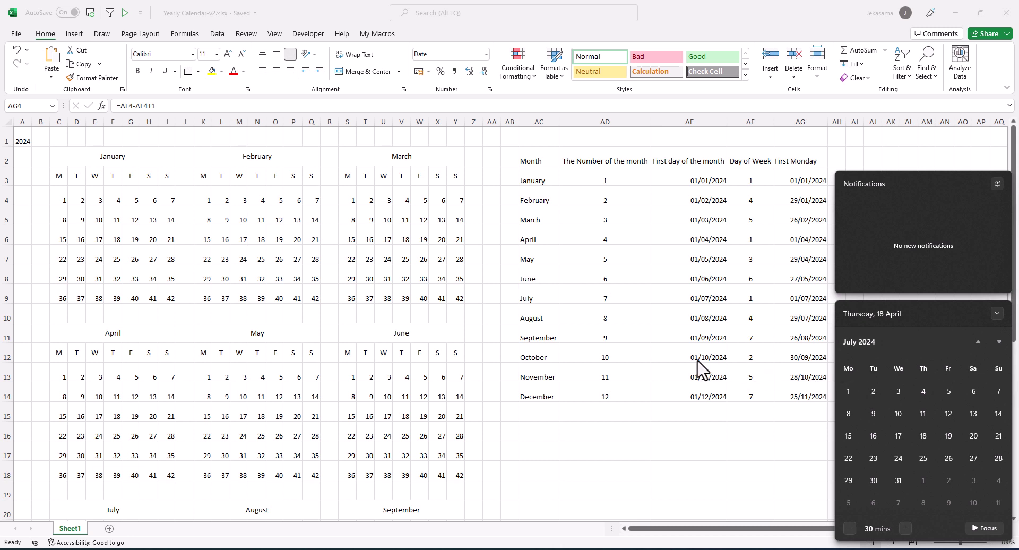
Step: Page the taskbar calendar forward three months to October 2024, then return to the workbook
click(998, 344)
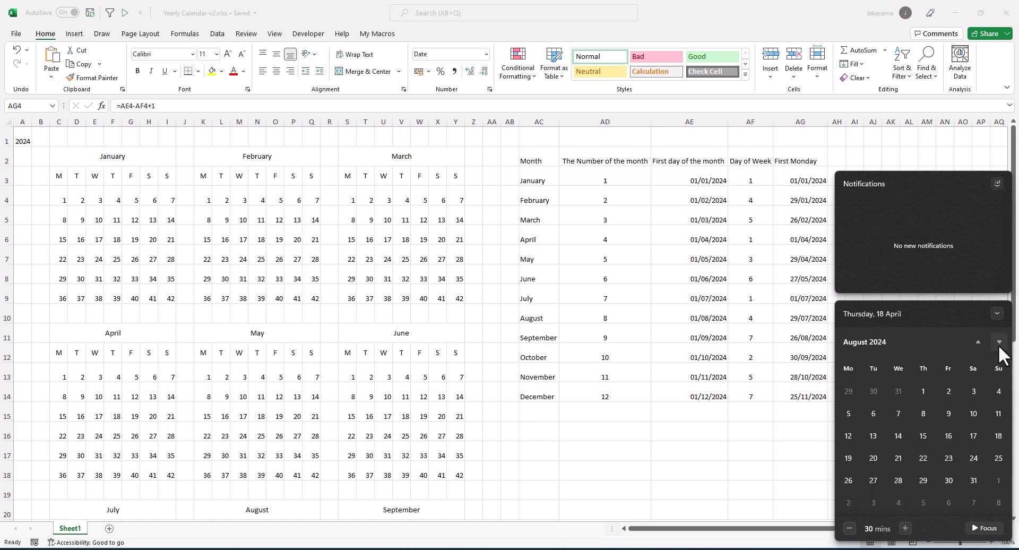
click(998, 344)
click(998, 344)
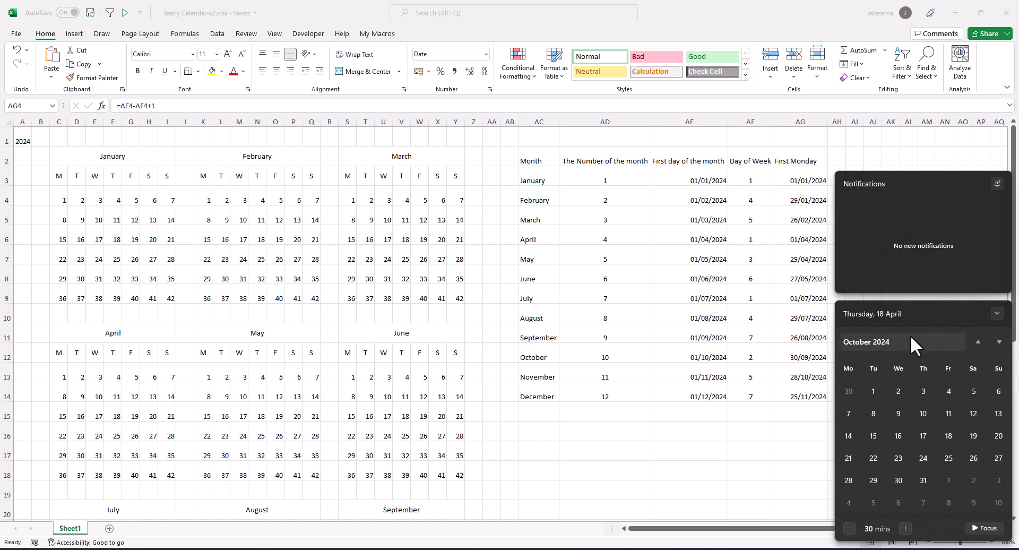
click(755, 403)
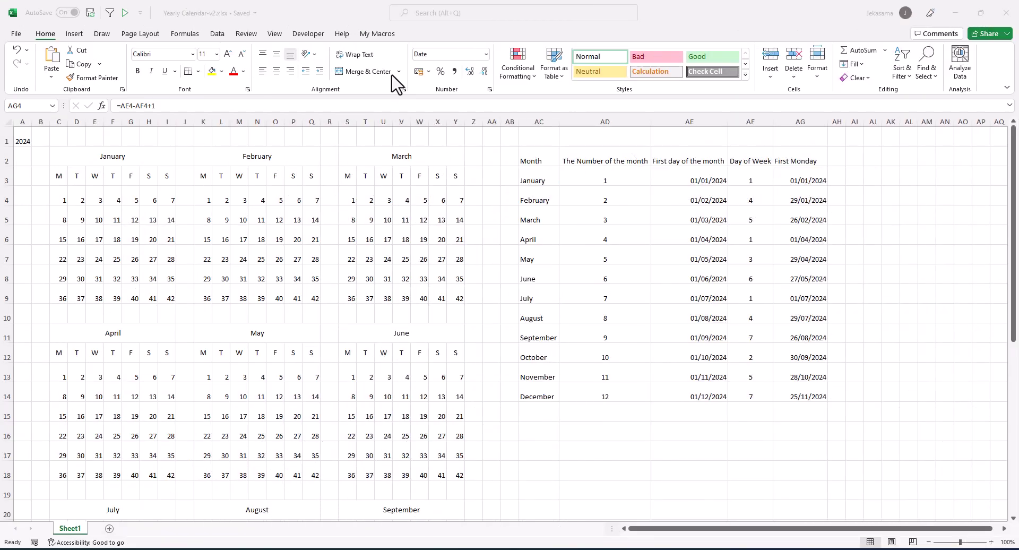
click(347, 200)
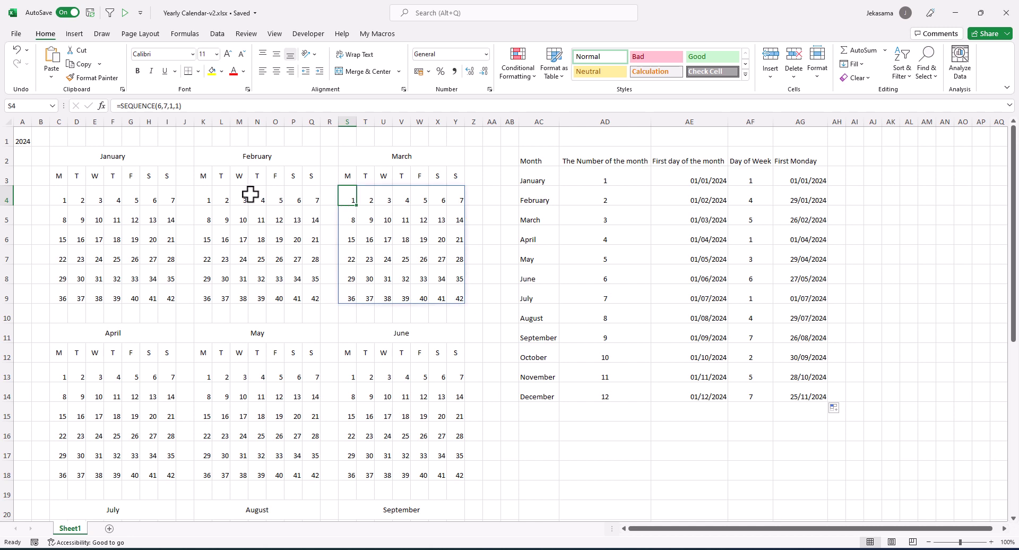
click(211, 194)
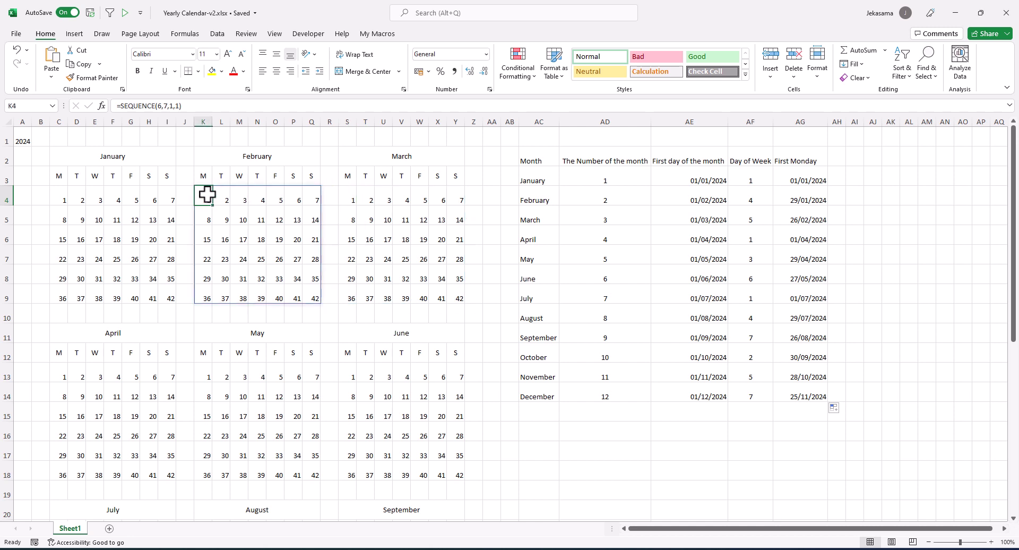
click(795, 180)
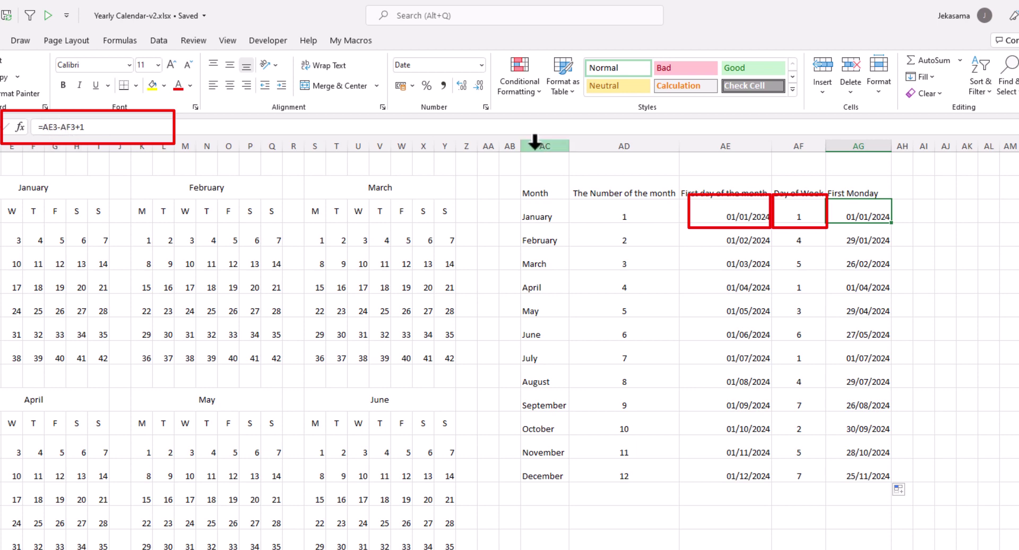
drag(534, 142, 871, 146)
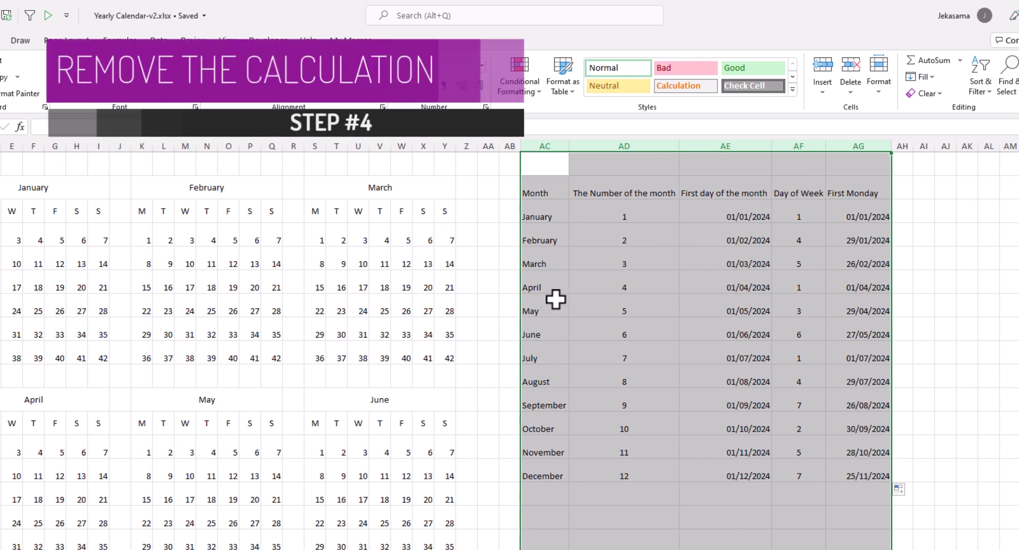
click(849, 211)
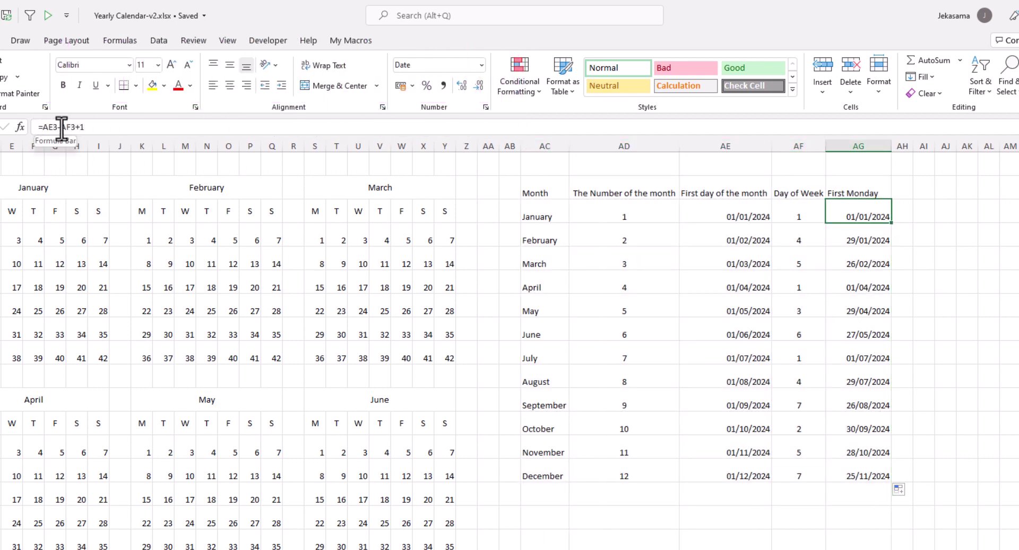
double_click(857, 214)
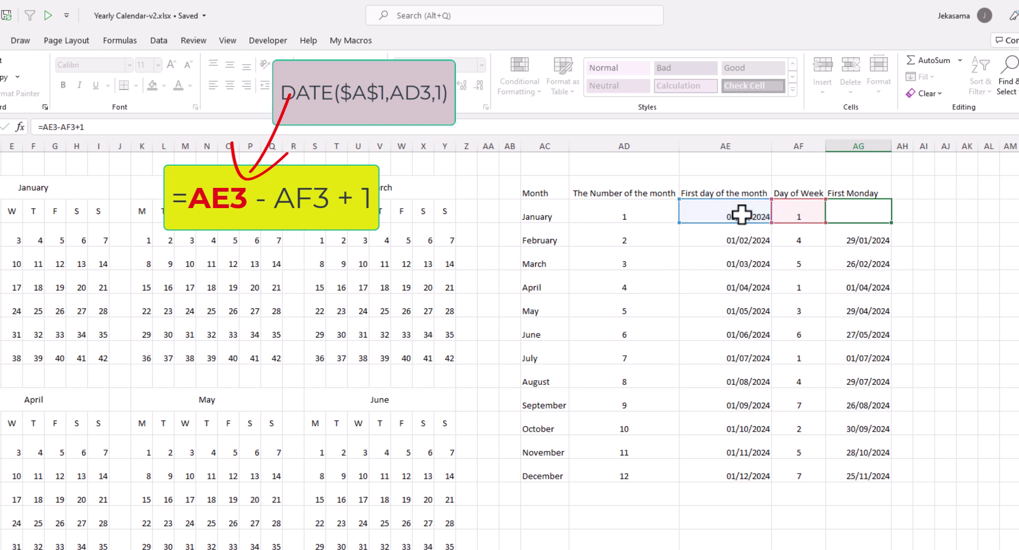
Step: Copy the DATE($A$1,AD3,1) formula text from January's first-day cell AE3
key(ctrl+Return)
click(742, 214)
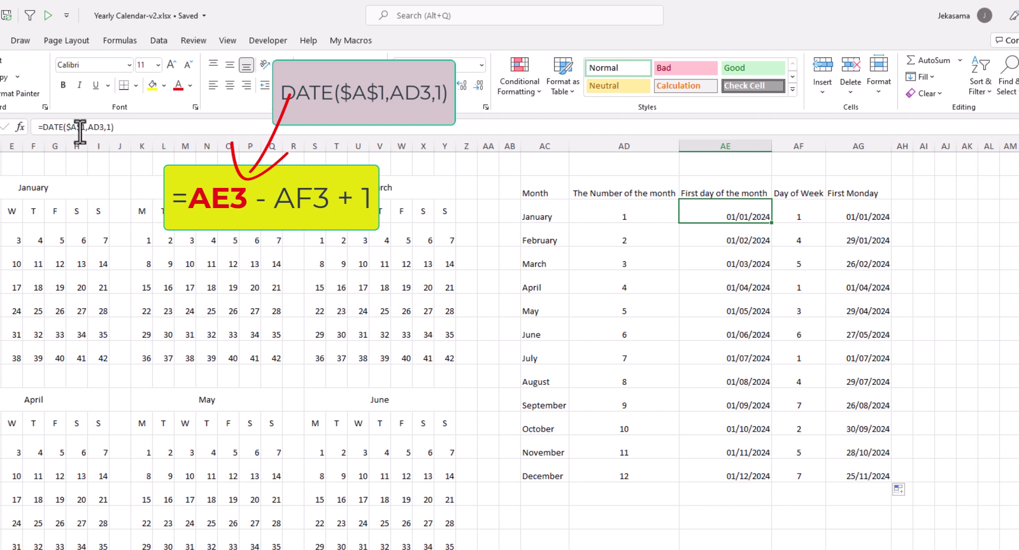
drag(132, 126, 24, 126)
key(ctrl+c)
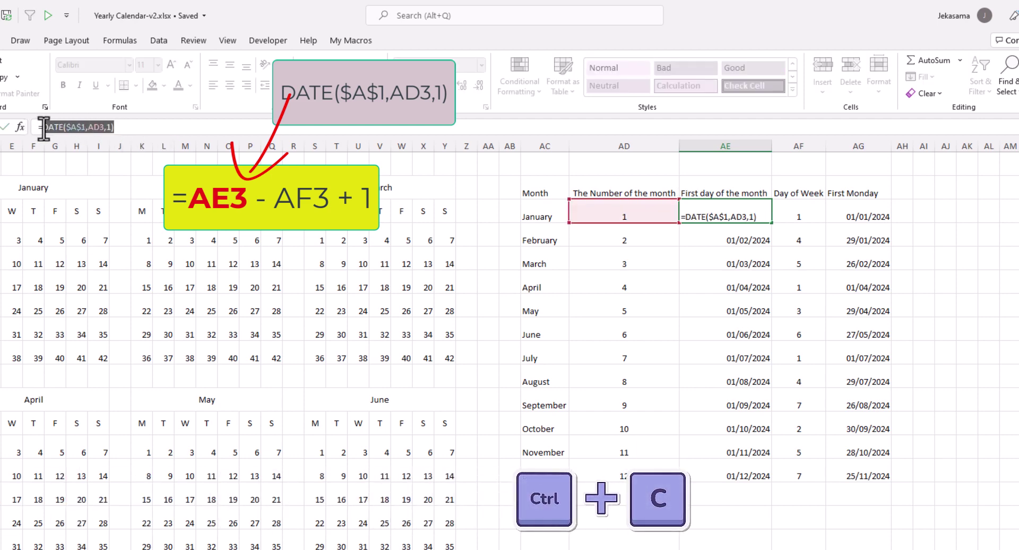
key(Escape)
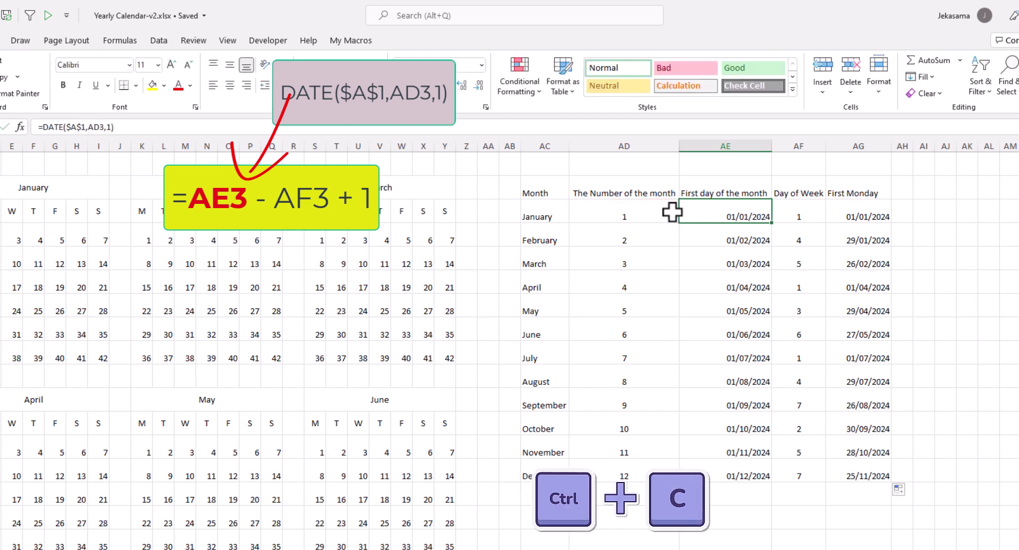
Step: Replace AE3 in AG3 with the copied DATE text, giving =DATE($A$1,AD3,1)-AF3+1
click(876, 216)
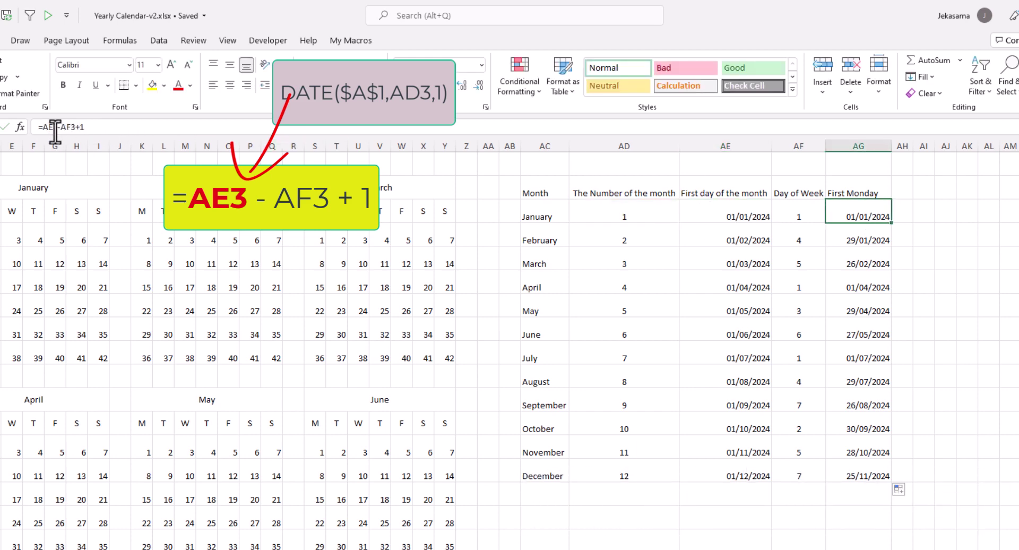
key(ctrl+v)
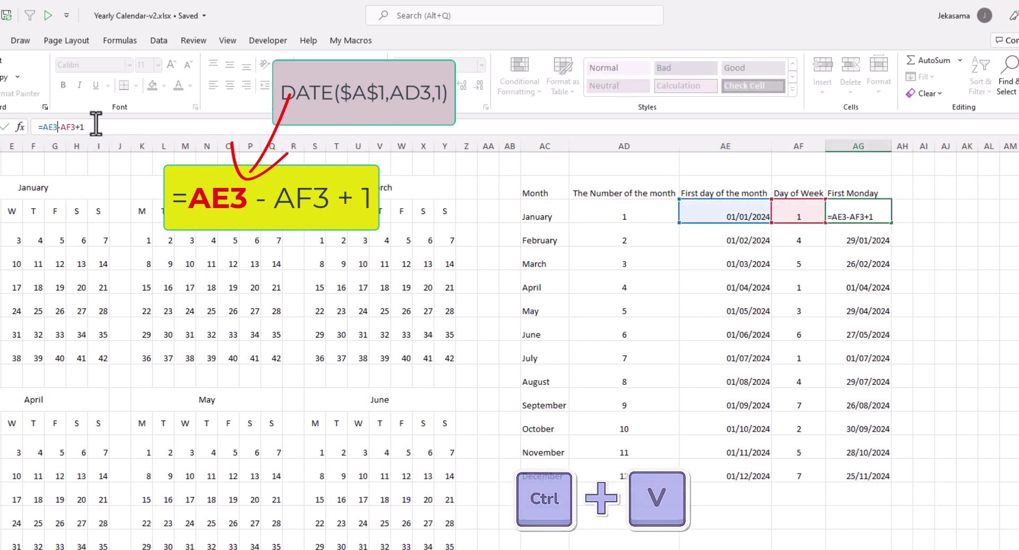
key(BackSpace)
key(BackSpace)
key(BackSpace)
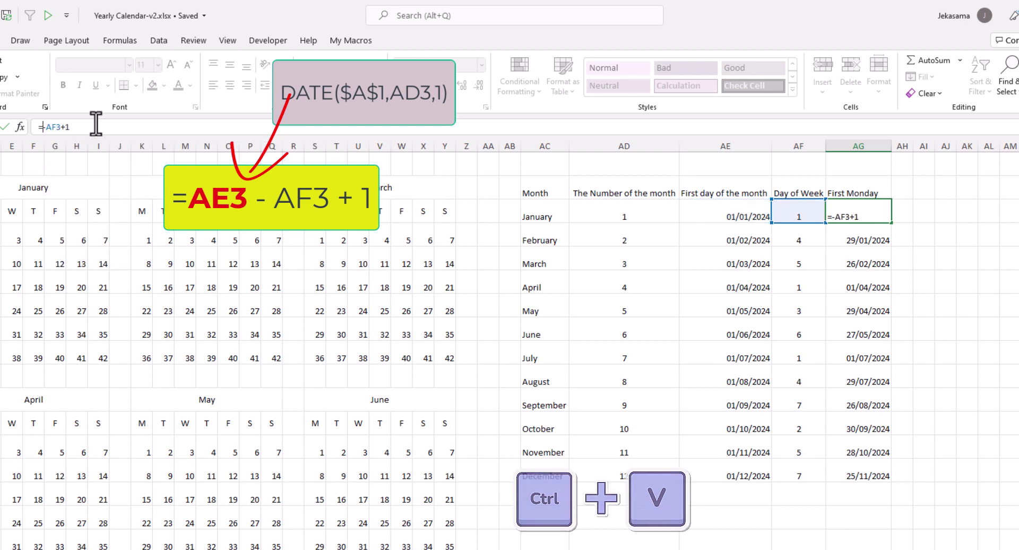
key(ctrl+v)
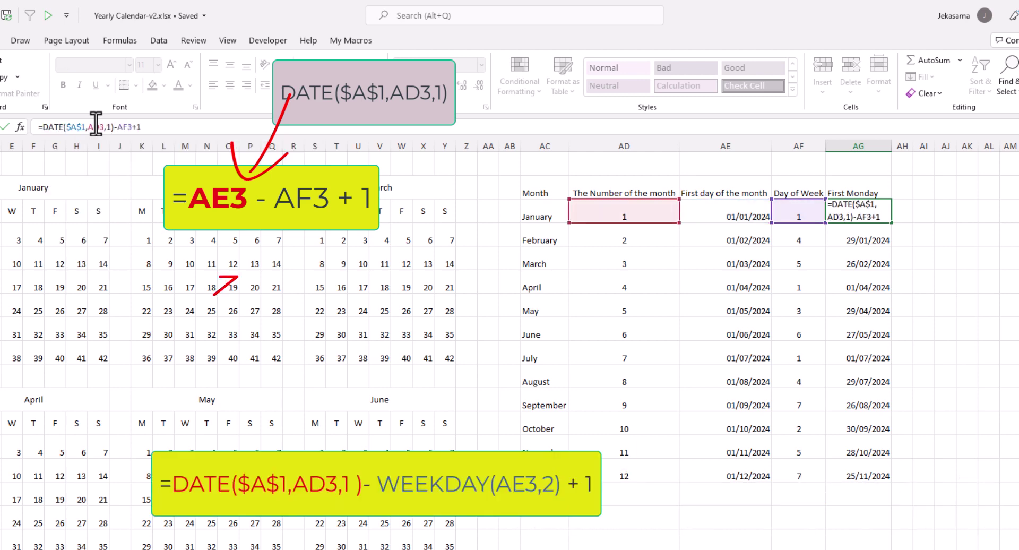
key(Return)
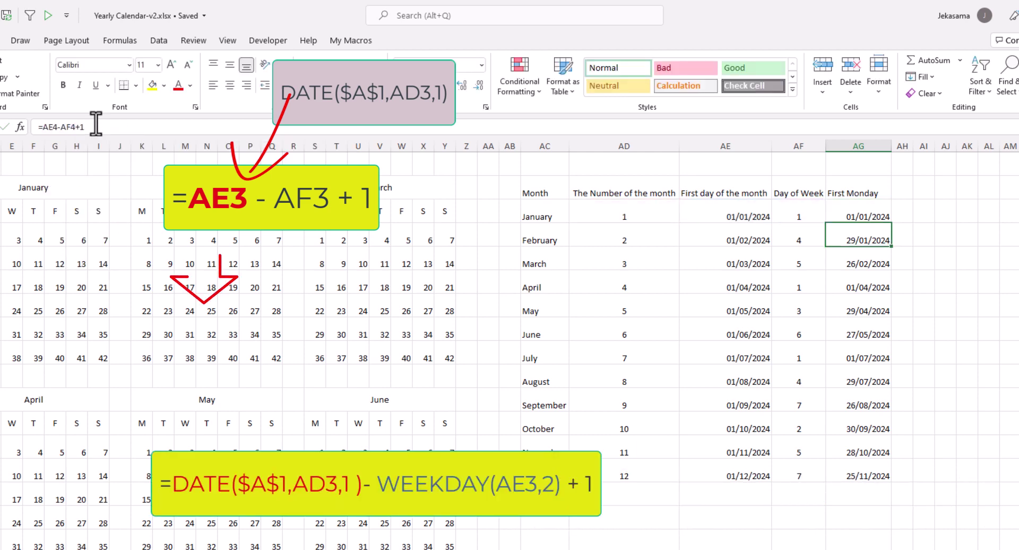
double_click(851, 218)
key(Escape)
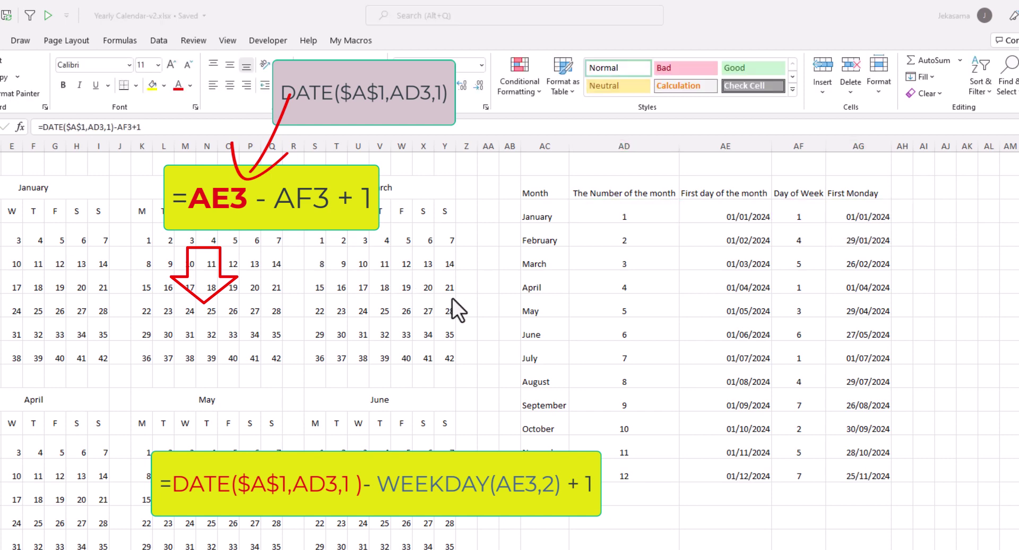
click(859, 209)
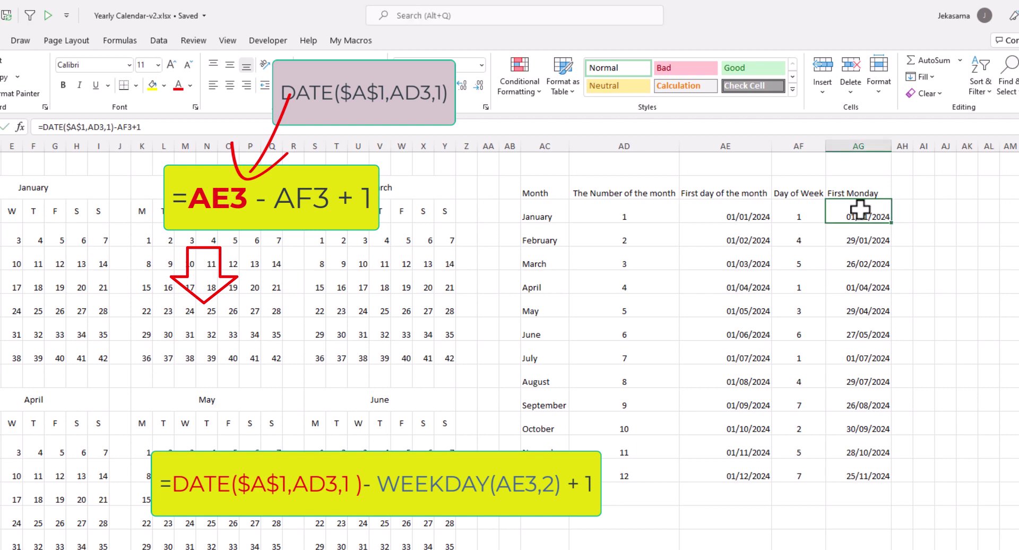
double_click(860, 210)
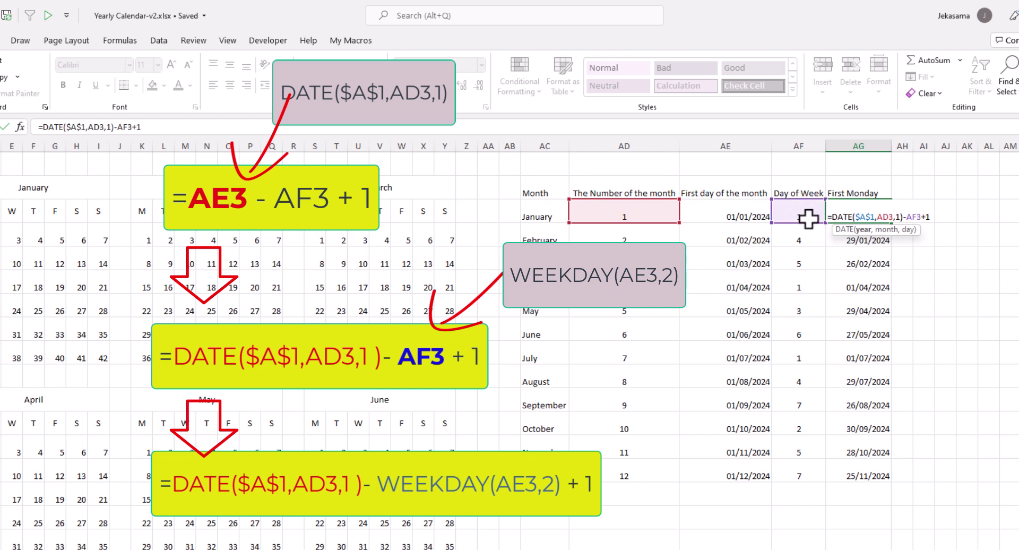
Step: Copy the WEEKDAY(AE3,2) formula text from January's Day of Week cell AF3
click(808, 218)
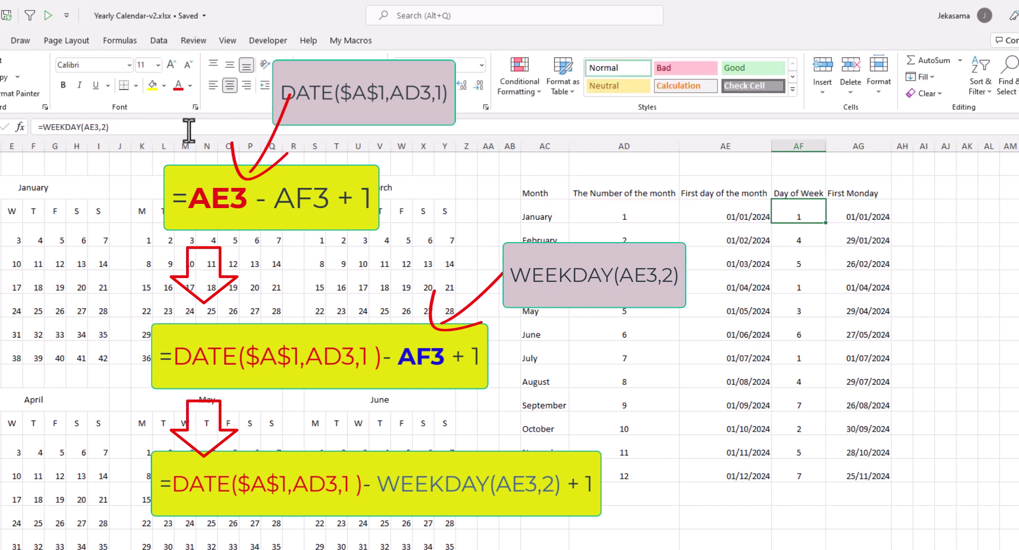
drag(146, 127, 16, 130)
key(ctrl+c)
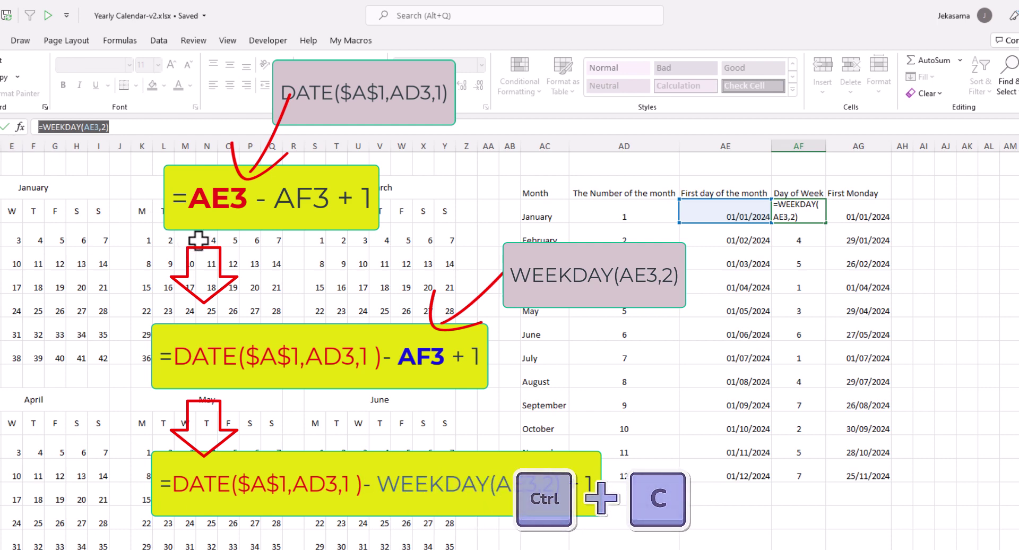
key(Escape)
Step: Replace AF3 in AG3 with WEEKDAY(AE3,2), accept the correction, and fill down to December
click(839, 212)
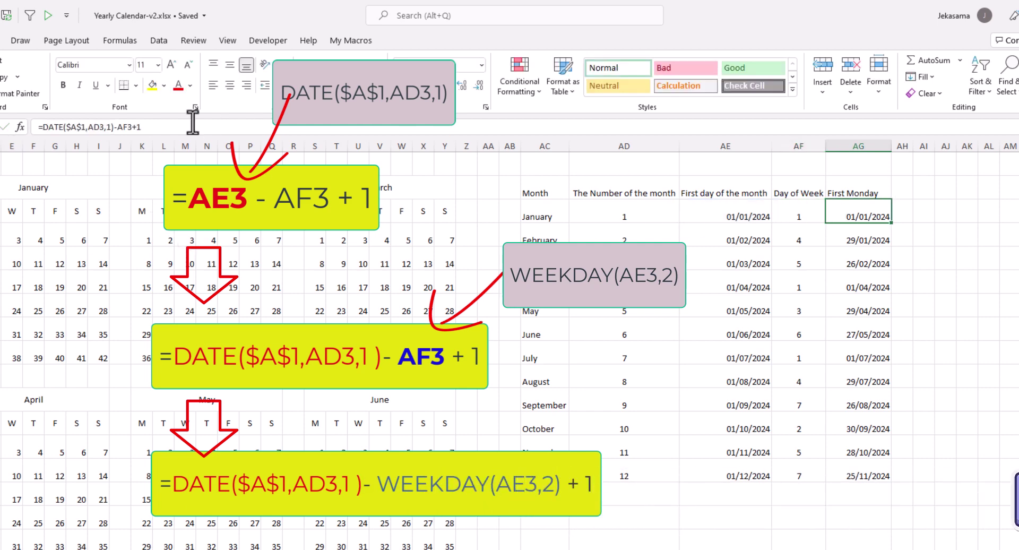
click(133, 127)
key(BackSpace)
key(BackSpace)
key(BackSpace)
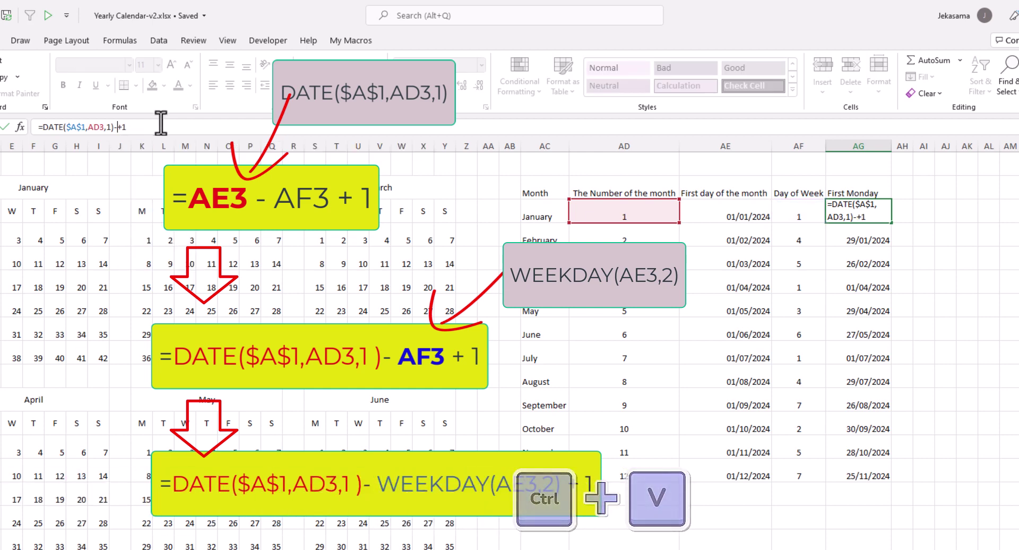
key(ctrl+v)
key(Return)
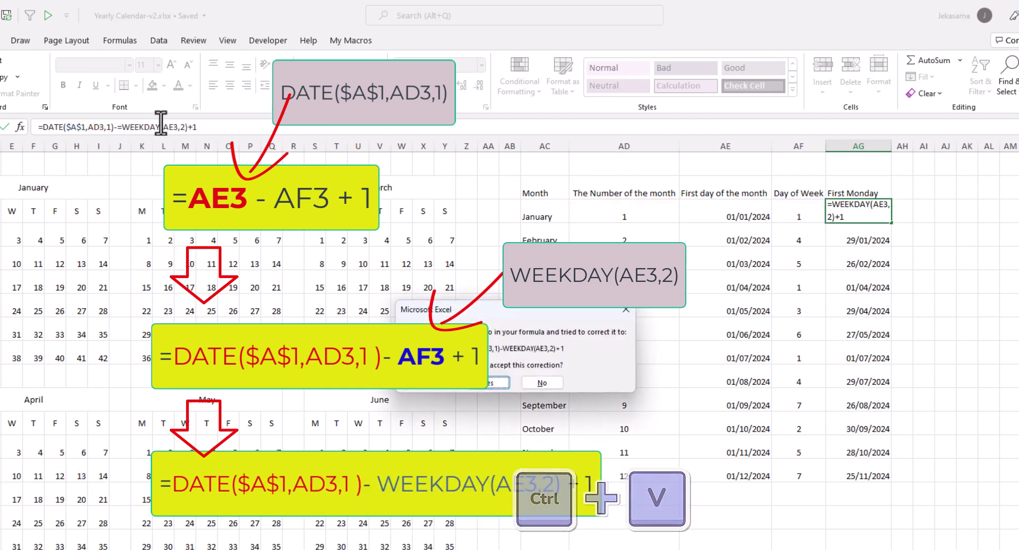
key(Return)
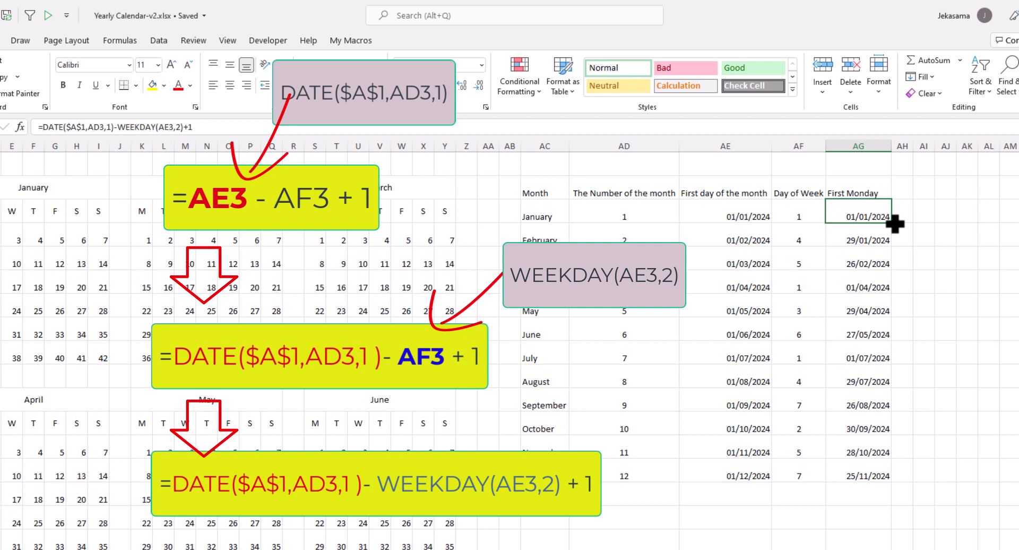
double_click(895, 224)
click(863, 215)
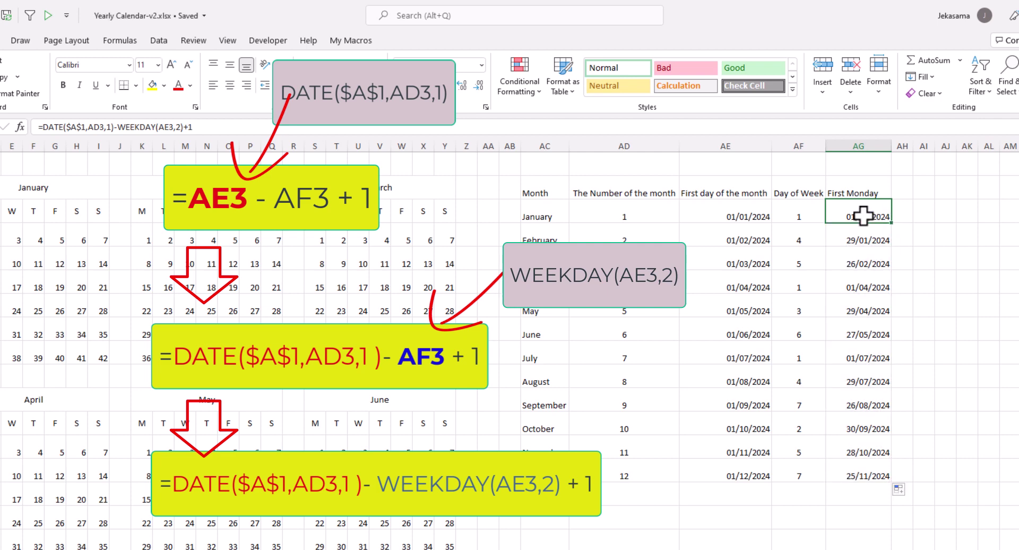
Step: Copy the DATE($A$1,AD3,1) formula text from January's first-day cell AE3
double_click(863, 215)
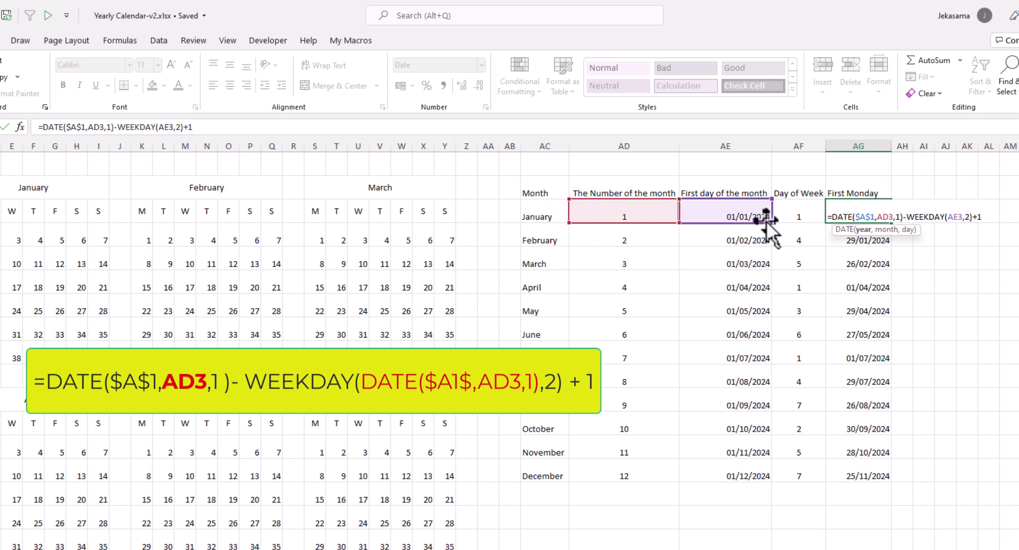
click(735, 216)
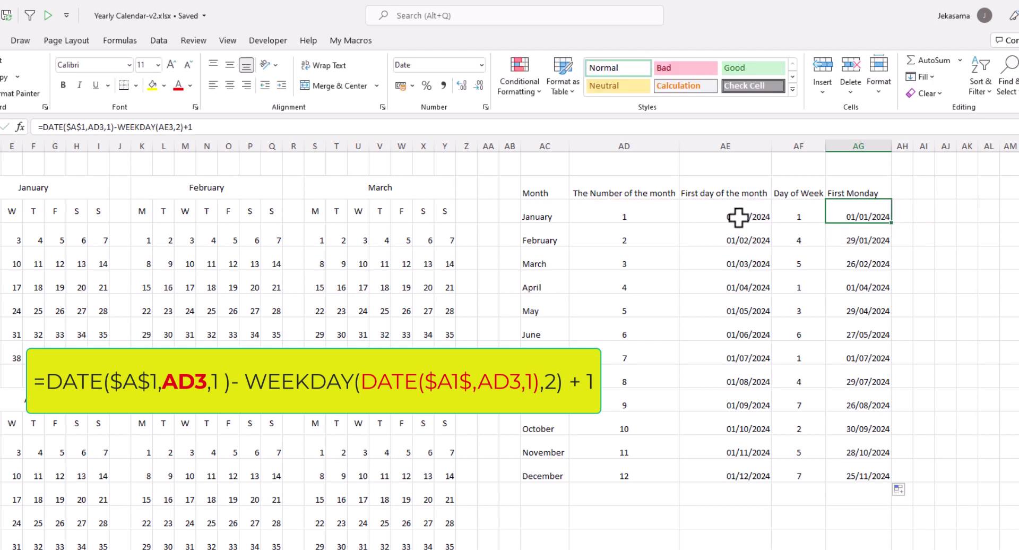
drag(154, 128, 28, 128)
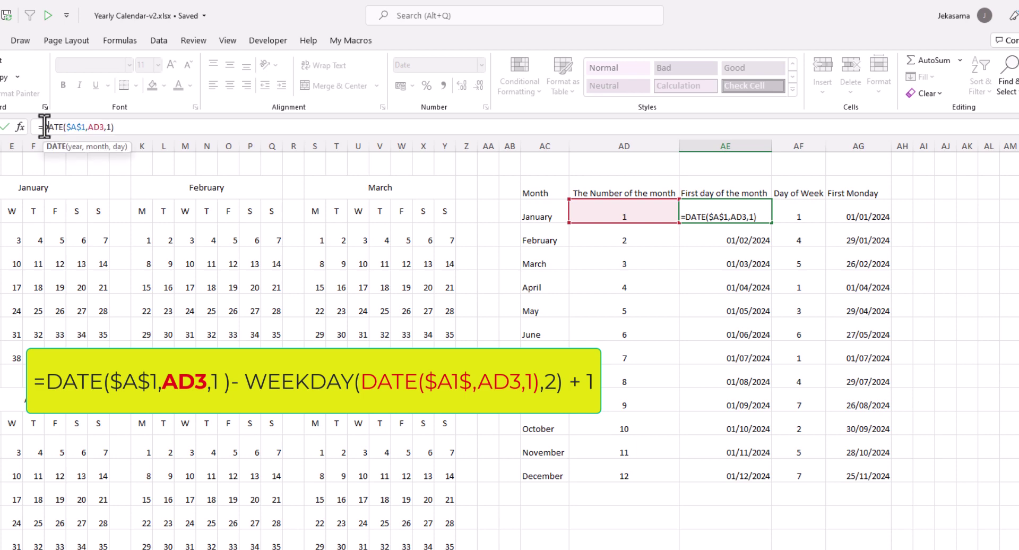
key(ctrl+c)
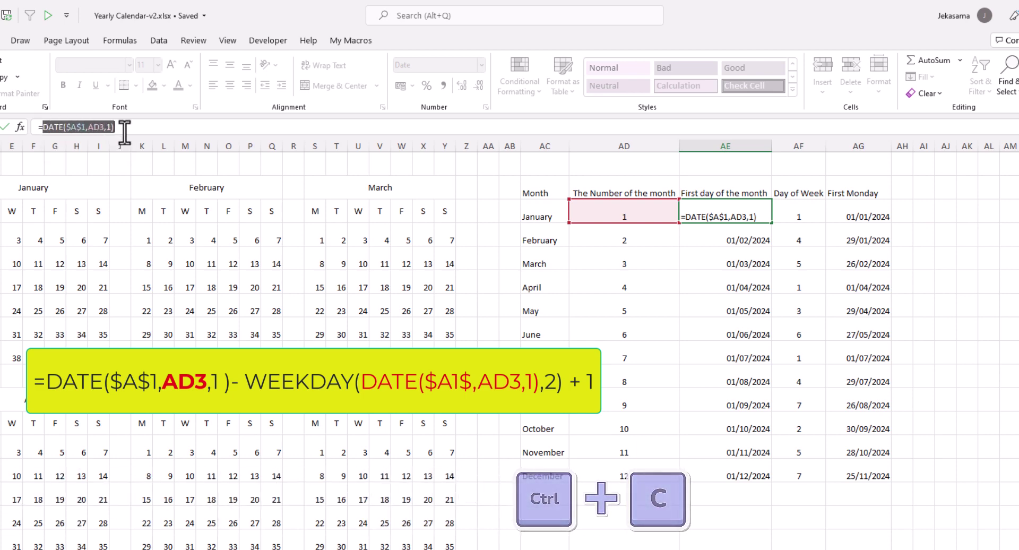
key(Escape)
Step: Put DATE($A$1,AD3,1) in place of AE3 inside AG3's WEEKDAY and fill down to December
click(852, 204)
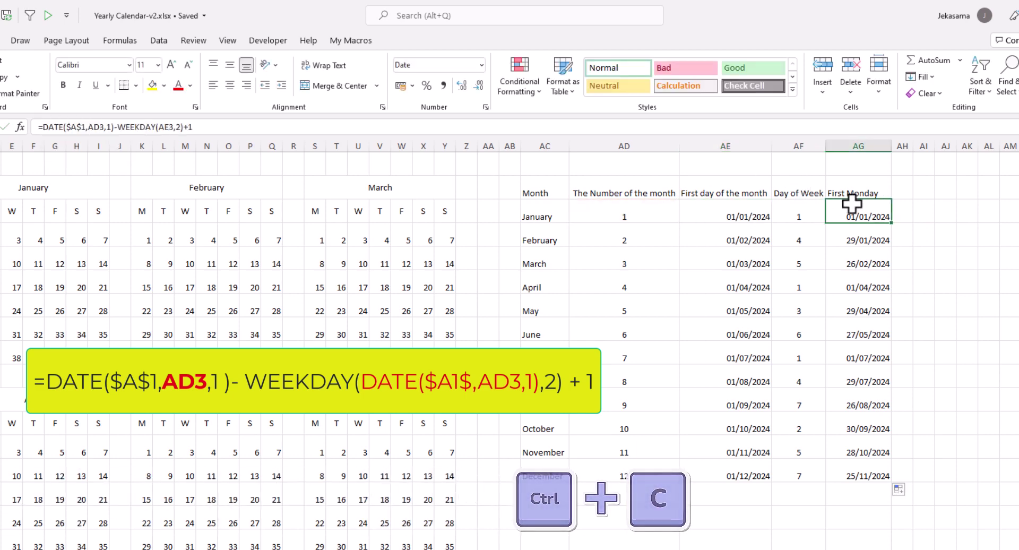
click(167, 127)
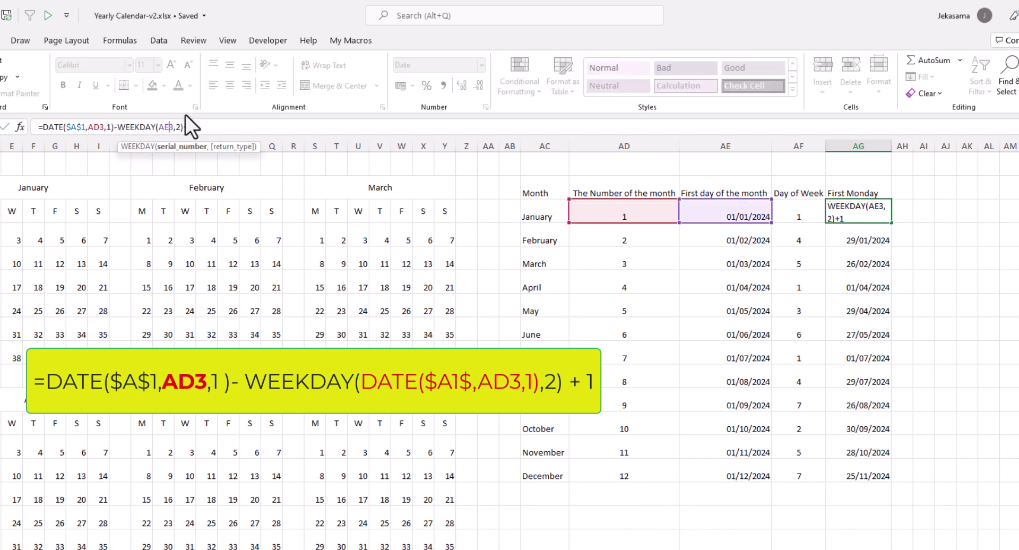
key(Delete)
key(BackSpace)
key(BackSpace)
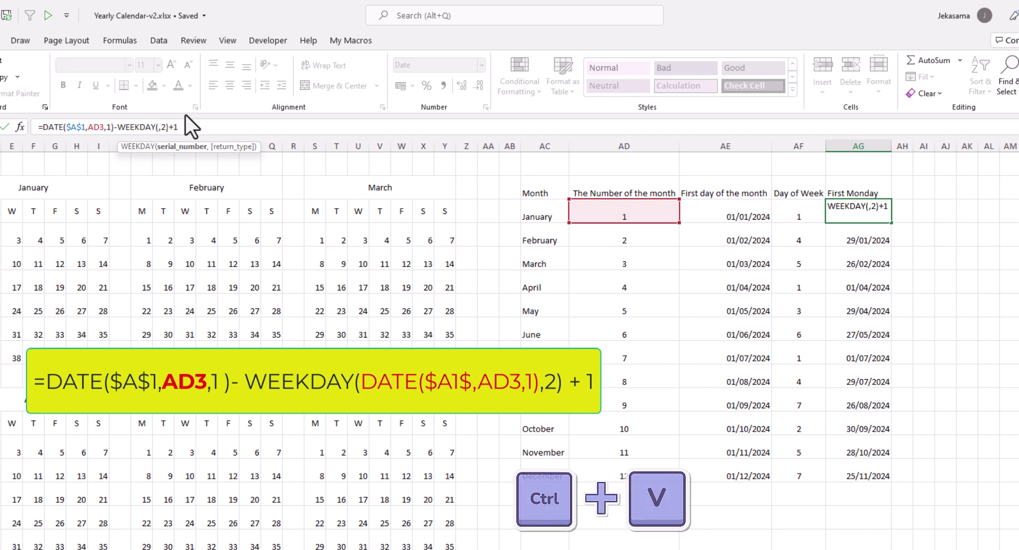
key(ctrl+v)
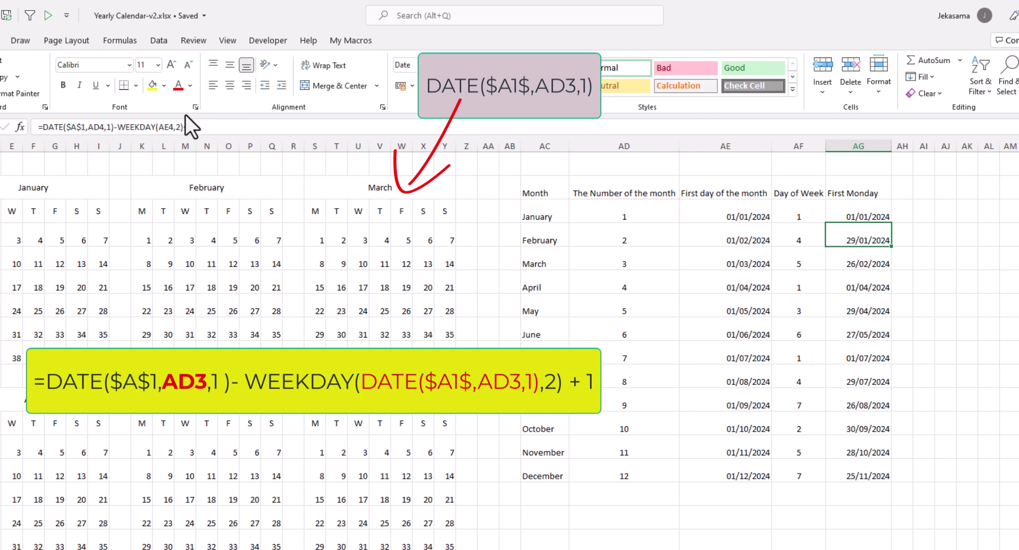
double_click(864, 217)
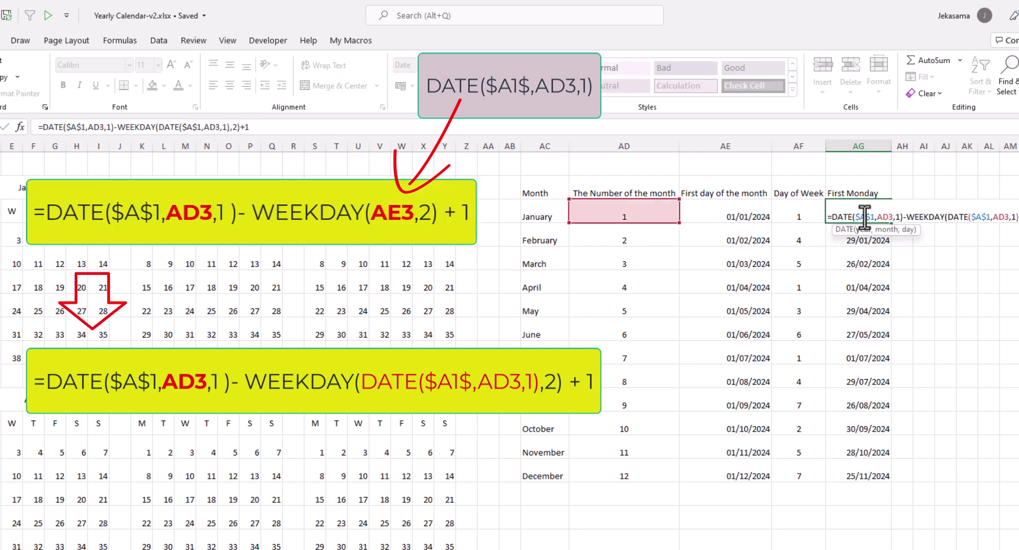
key(Escape)
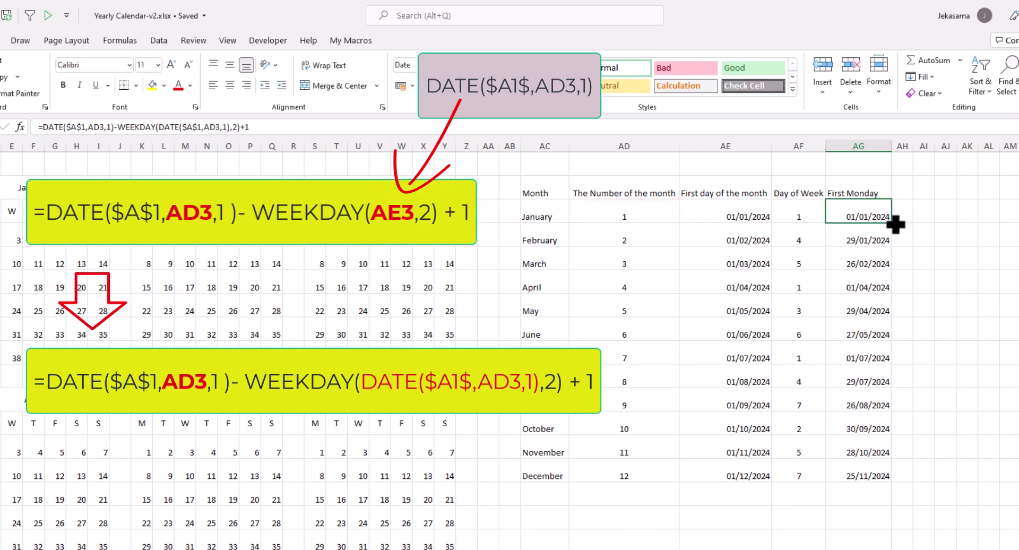
double_click(892, 222)
click(879, 211)
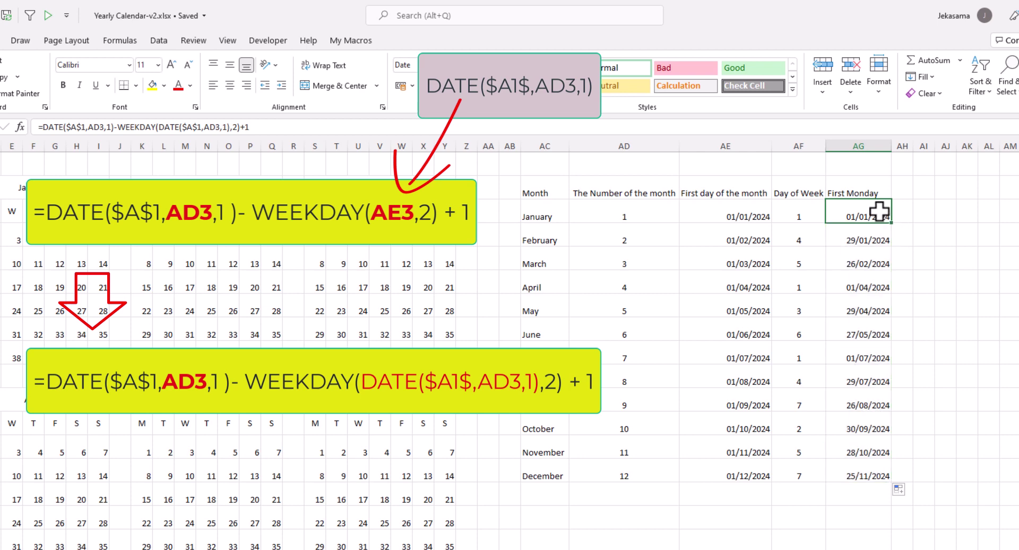
double_click(879, 210)
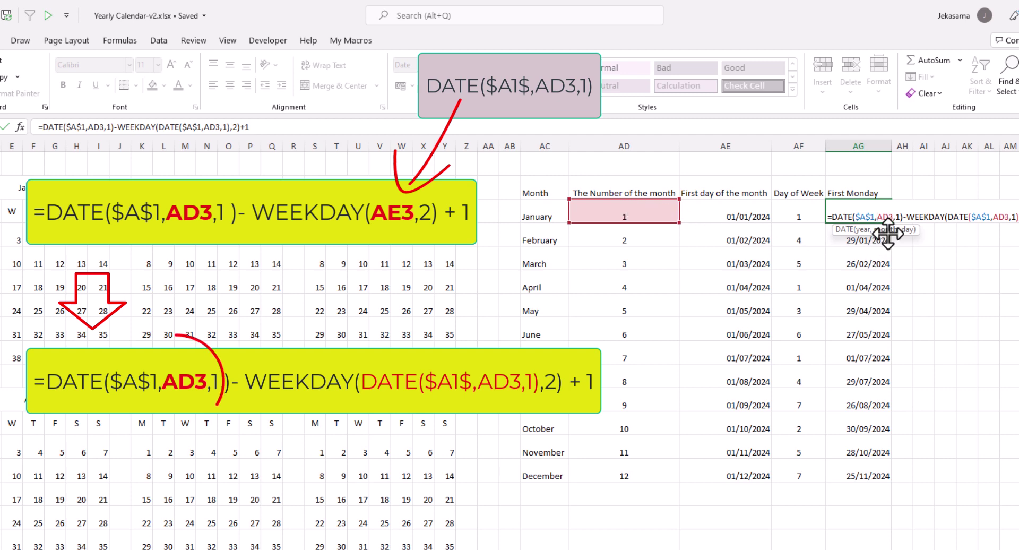
key(Escape)
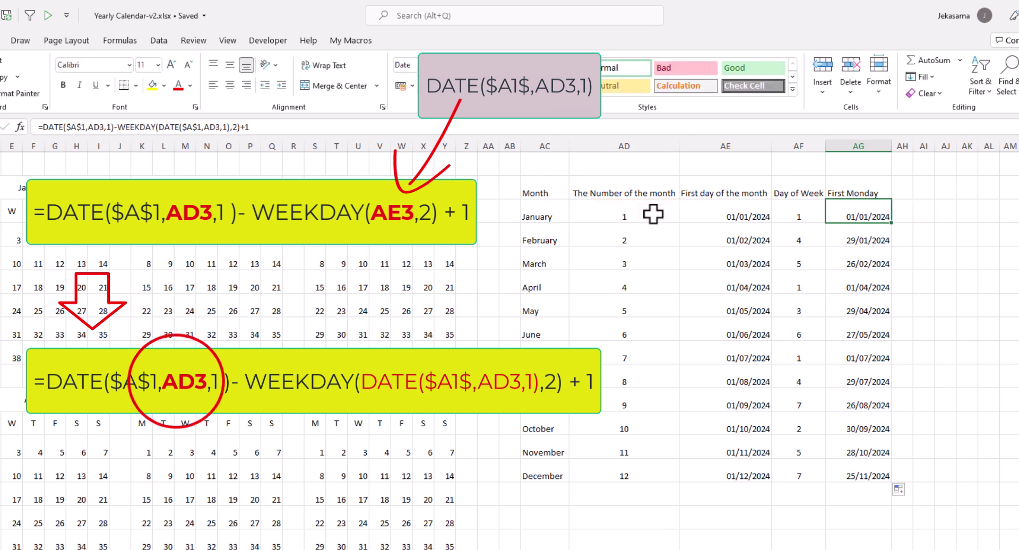
click(654, 214)
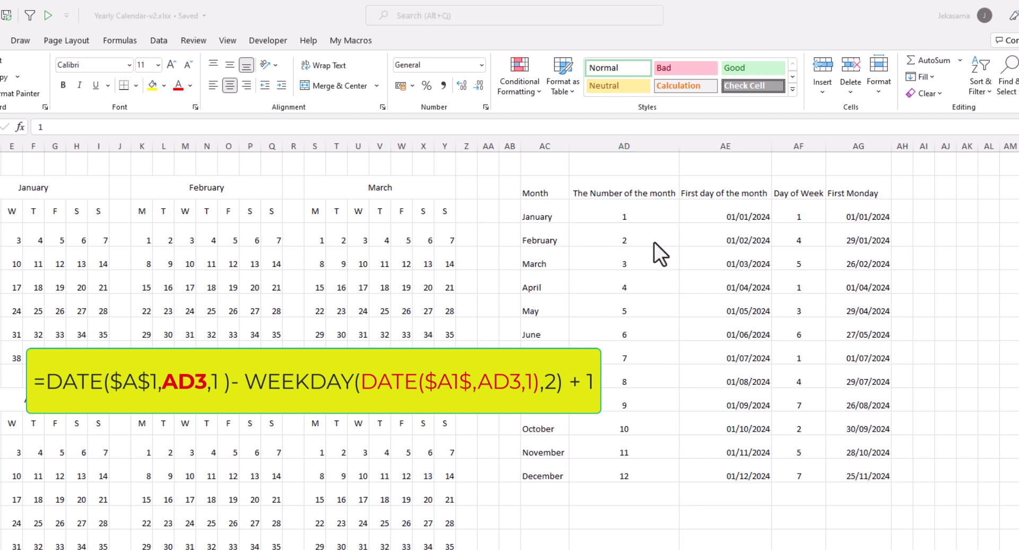
click(864, 213)
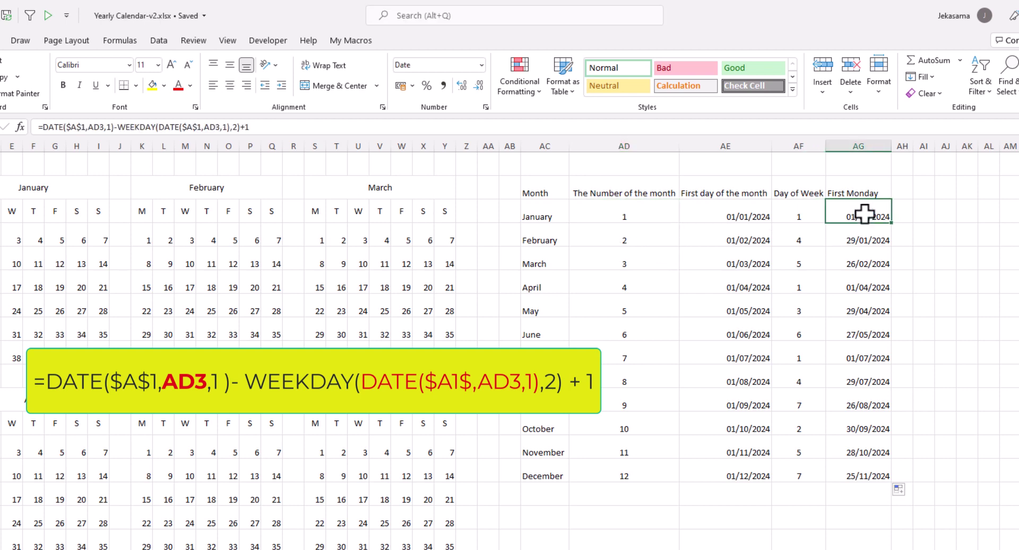
double_click(864, 214)
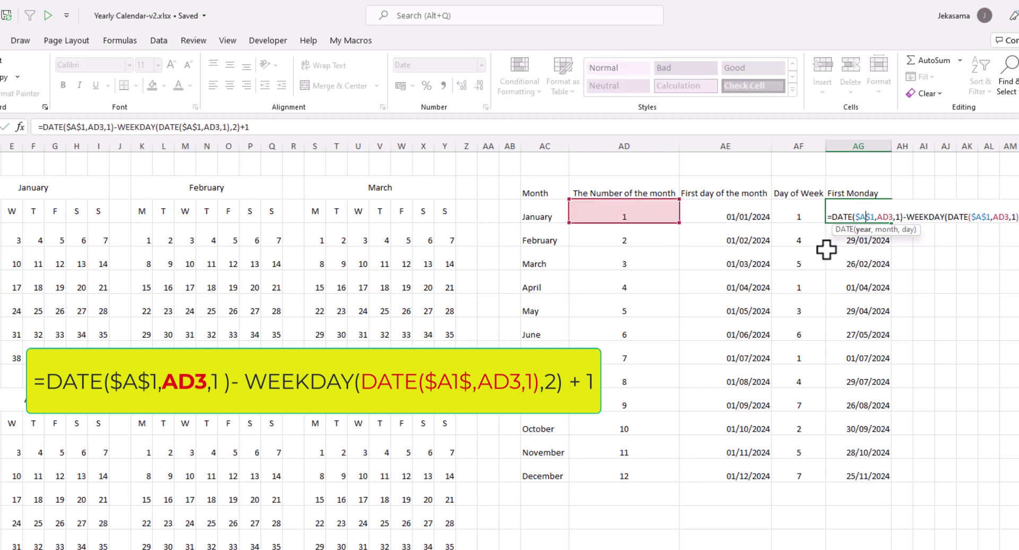
click(850, 243)
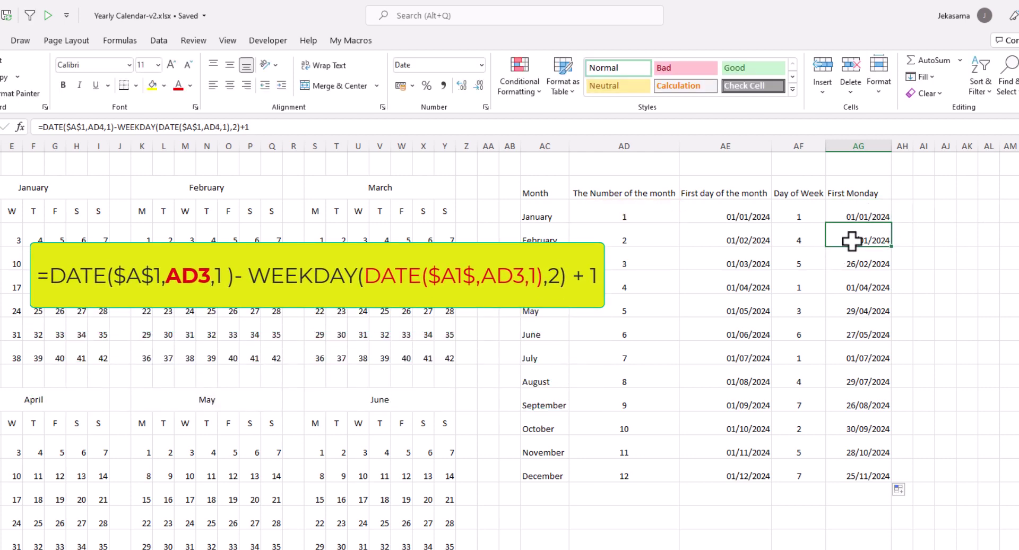
double_click(848, 239)
click(855, 257)
double_click(859, 262)
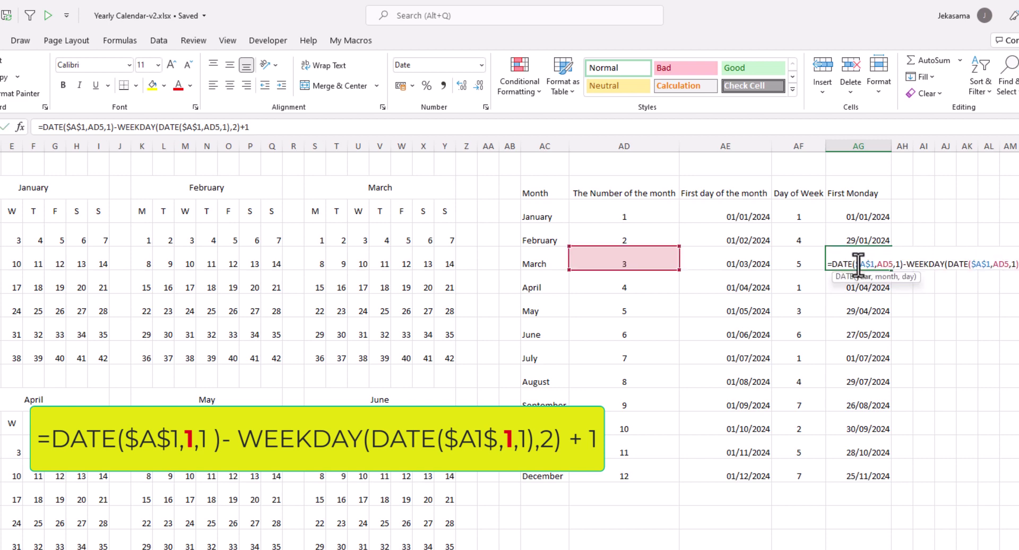
key(Escape)
click(854, 216)
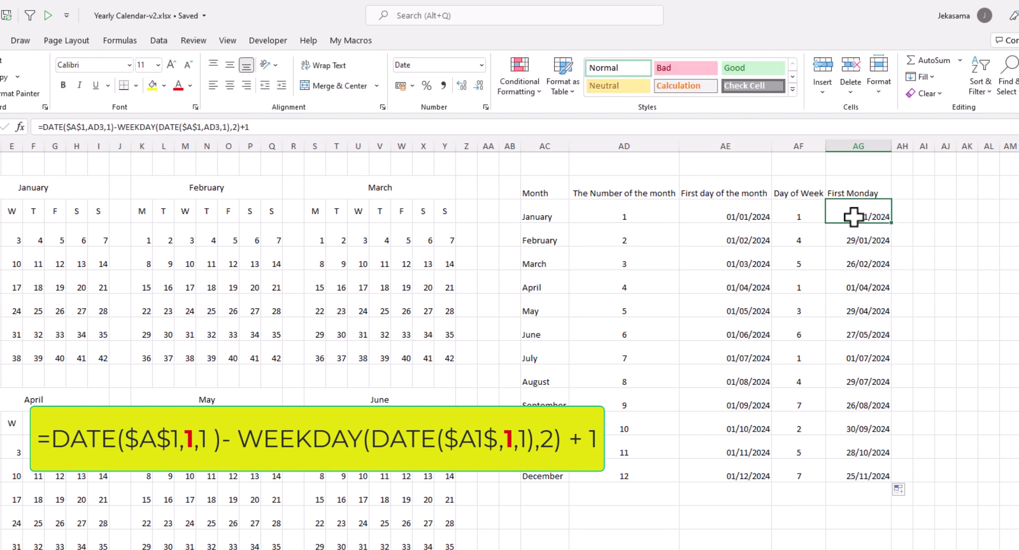
double_click(854, 217)
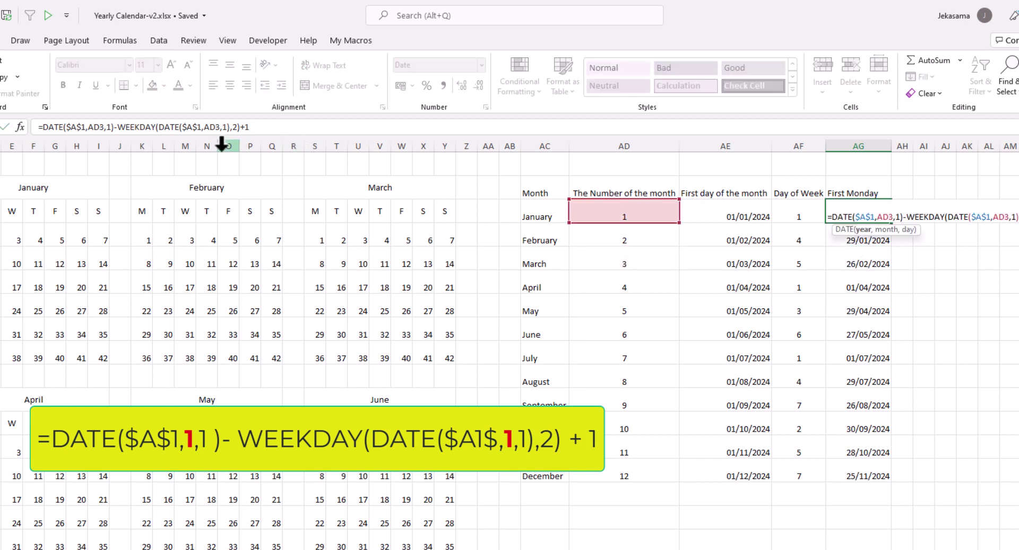
Step: Replace both AD3 month arguments in AG3 with 1: =DATE($A$1,1,1)-WEEKDAY(DATE($A$1,1,1),2)+1
click(92, 128)
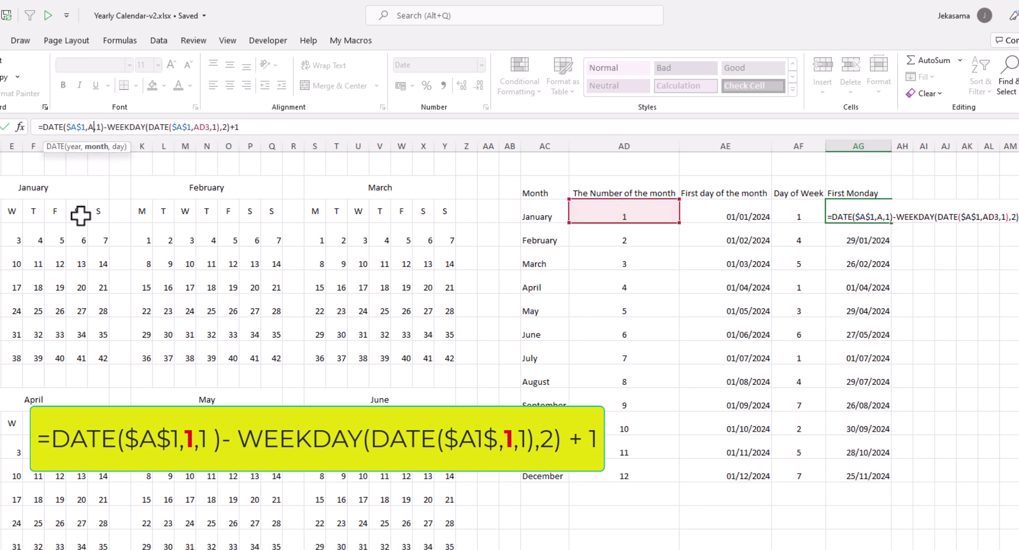
key(BackSpace)
key(Delete)
key(Delete)
text(1)
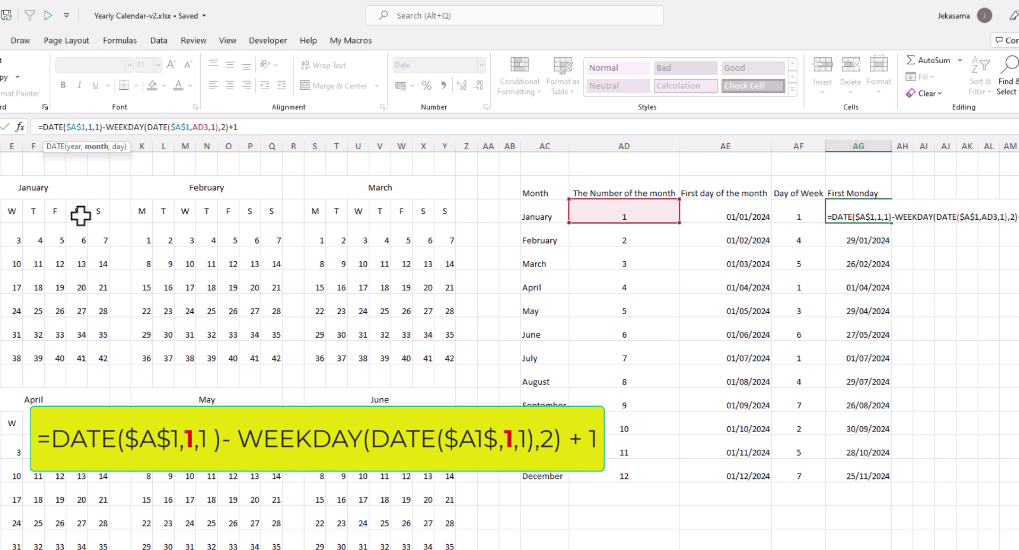
click(193, 128)
key(Delete)
key(Delete)
key(Delete)
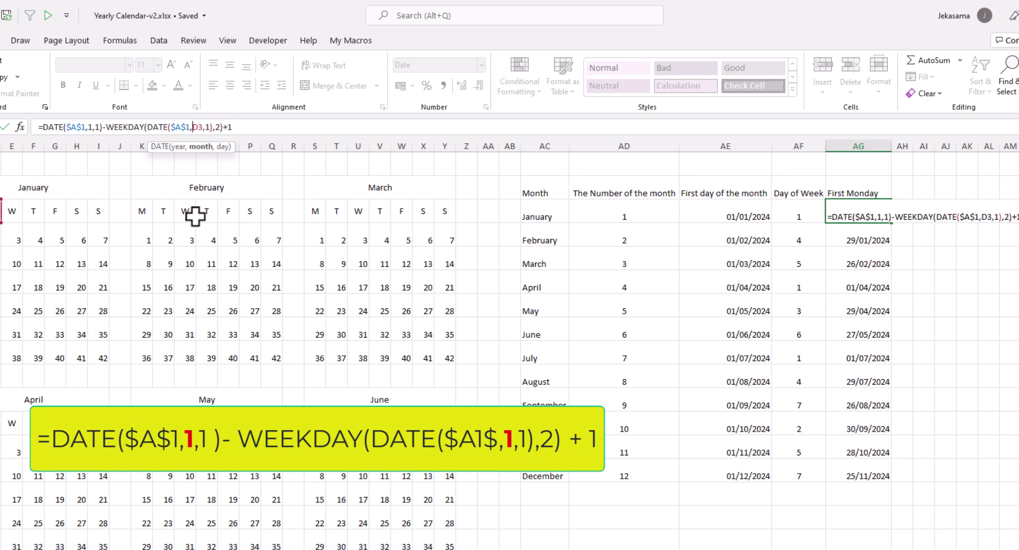
text(1)
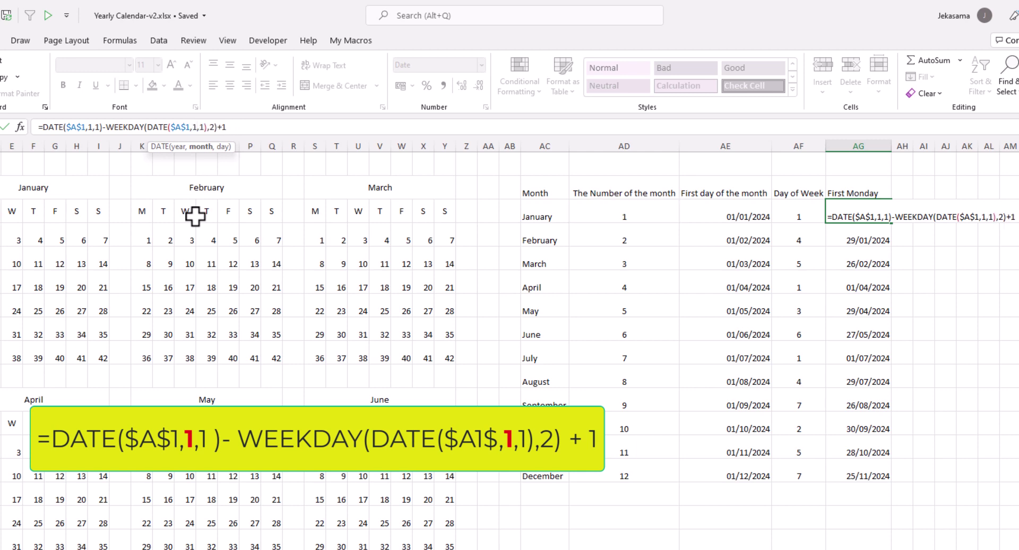
key(Return)
click(872, 213)
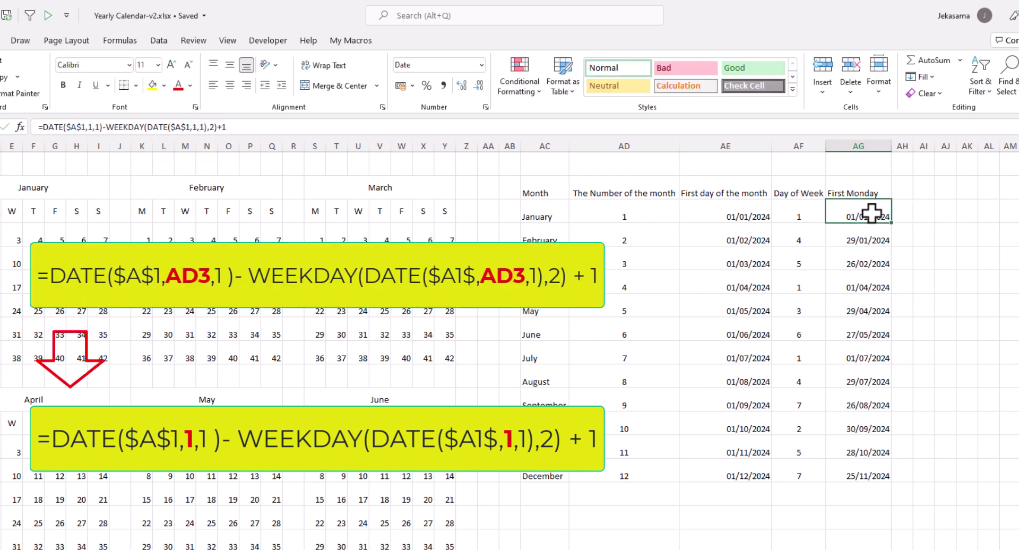
double_click(872, 213)
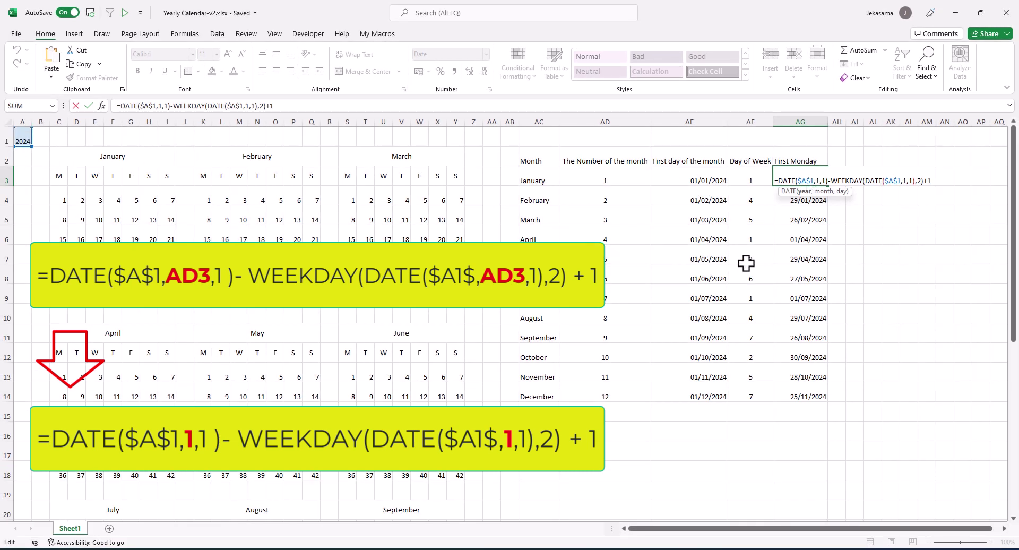
Step: Hardcode month numbers 2 to 4 in the February, March and April First Monday formulas
key(Escape)
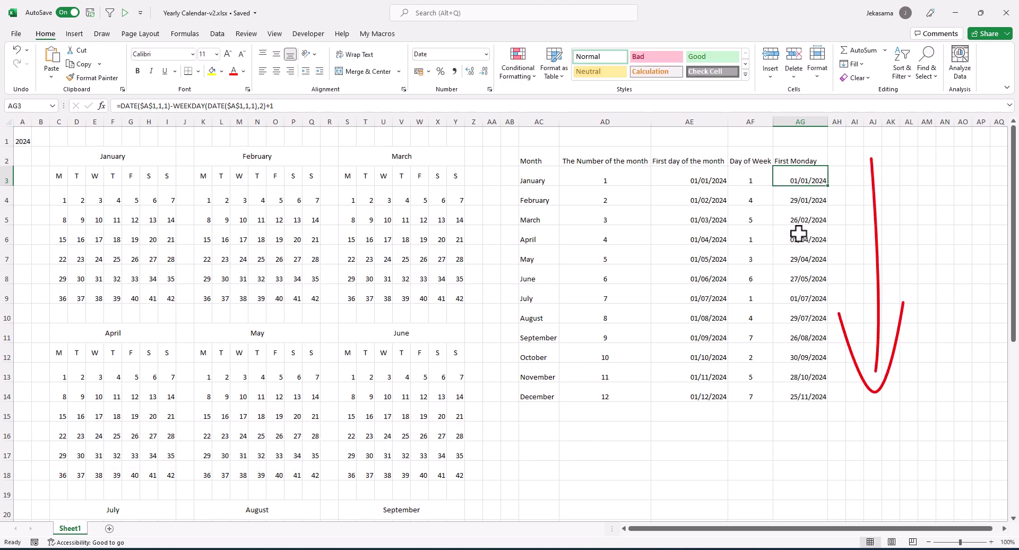
click(796, 201)
double_click(797, 200)
double_click(166, 106)
text(AD4,1),2)+1)
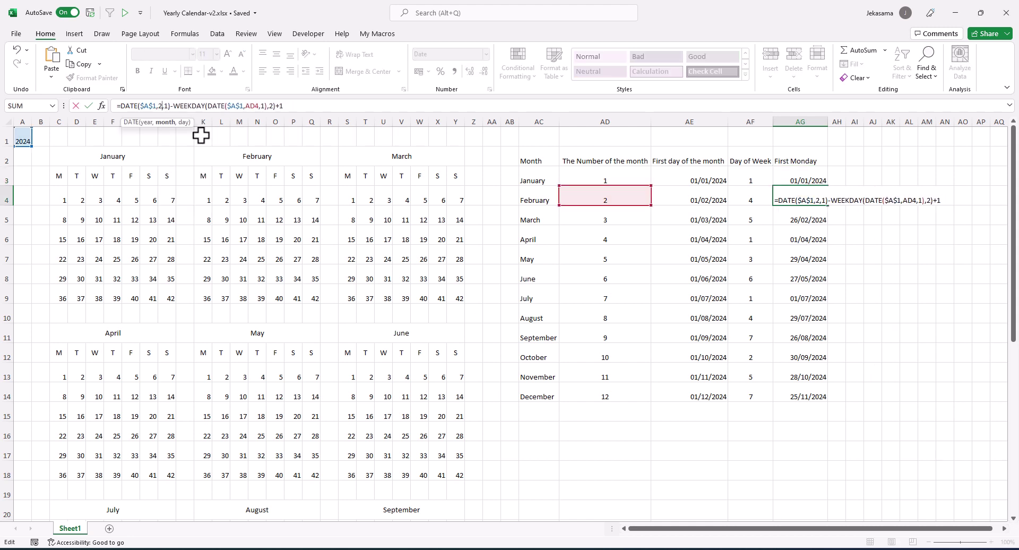
key(Return)
click(168, 105)
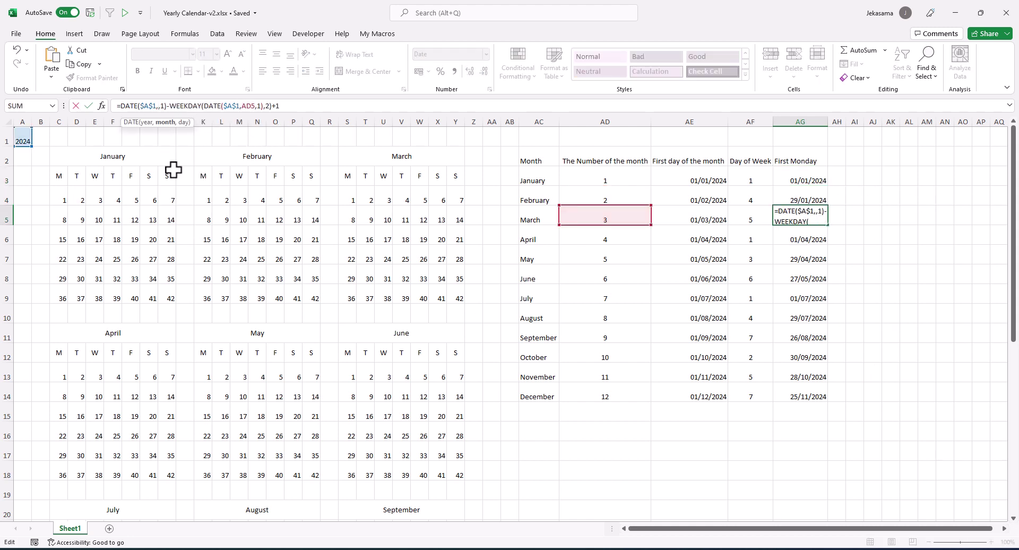
key(Return)
double_click(165, 106)
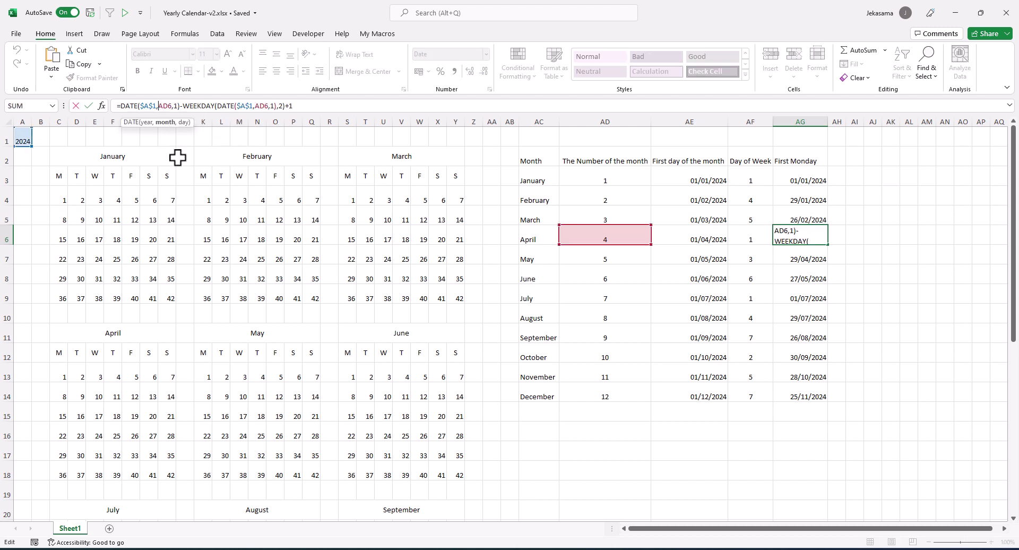
text(3)
double_click(242, 105)
key(BackSpace)
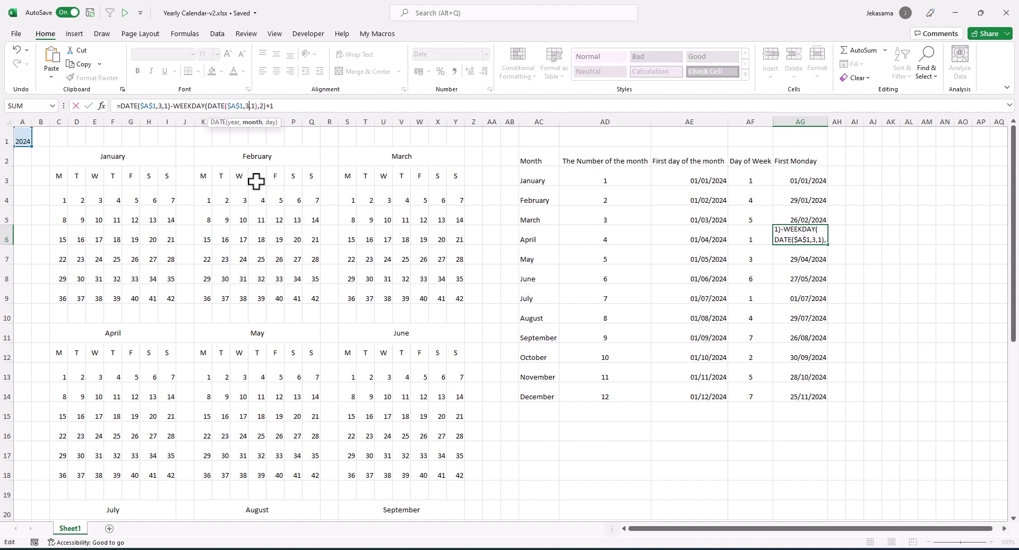
key(Escape)
click(169, 106)
text(AD6)
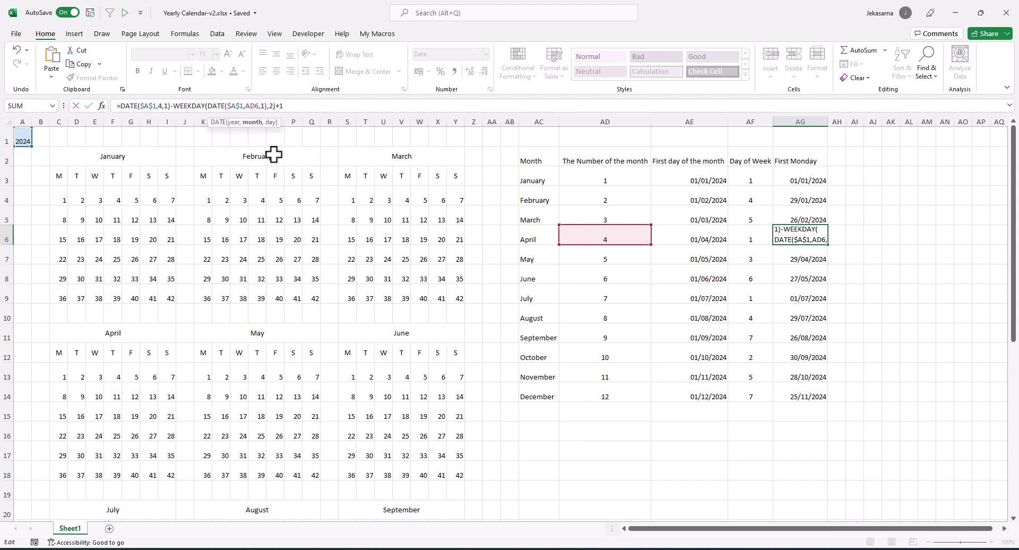
key(Return)
Step: Hardcode month numbers 5 to 8 in the May through August First Monday formulas
click(159, 105)
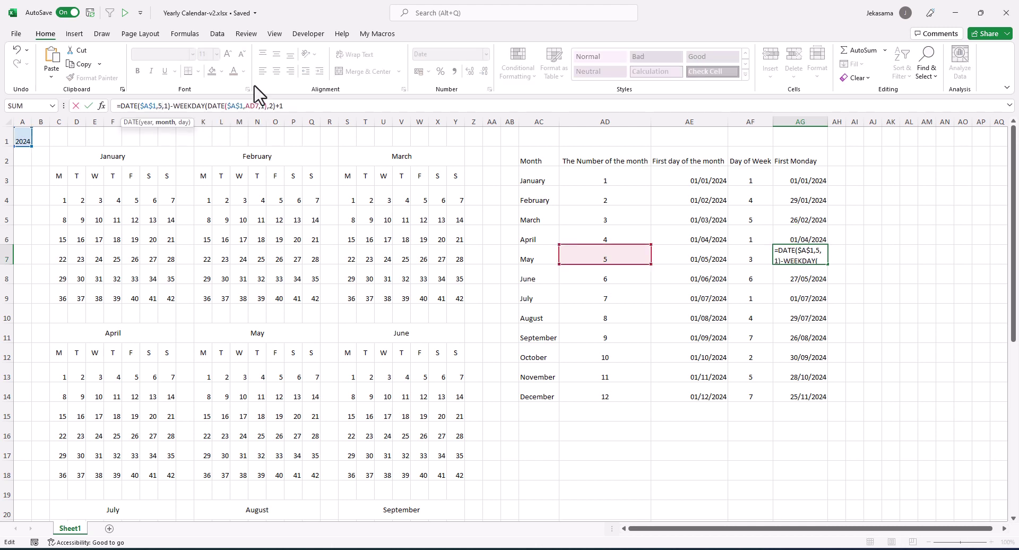
key(Return)
click(159, 106)
key(Delete)
key(Delete)
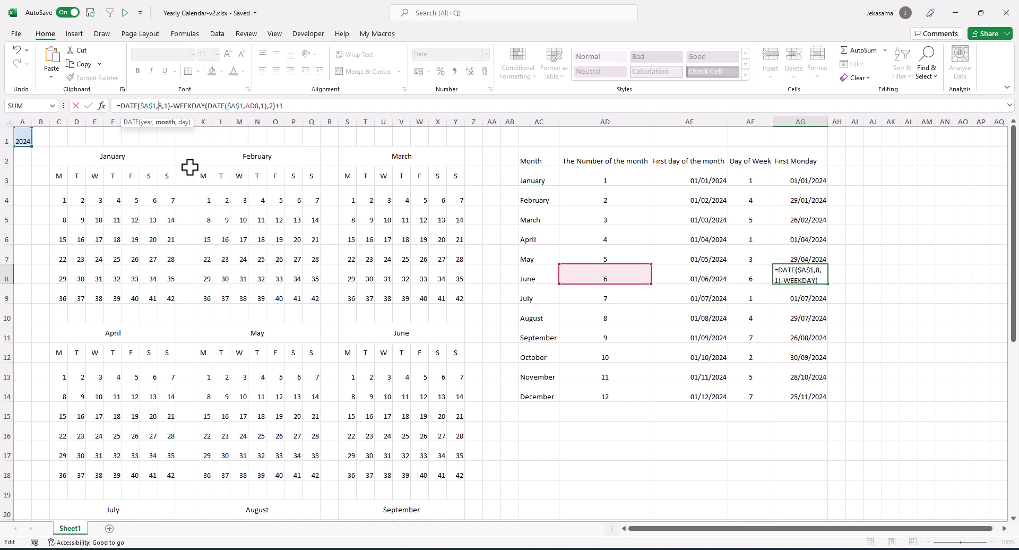
text(6)
key(Return)
click(159, 105)
key(Delete)
key(Delete)
key(Delete)
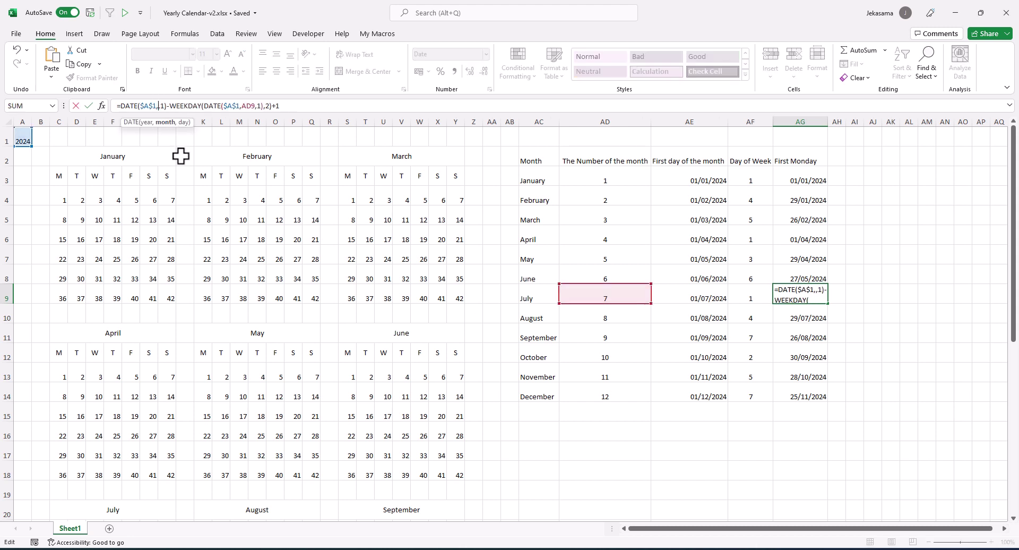
key(Return)
click(158, 106)
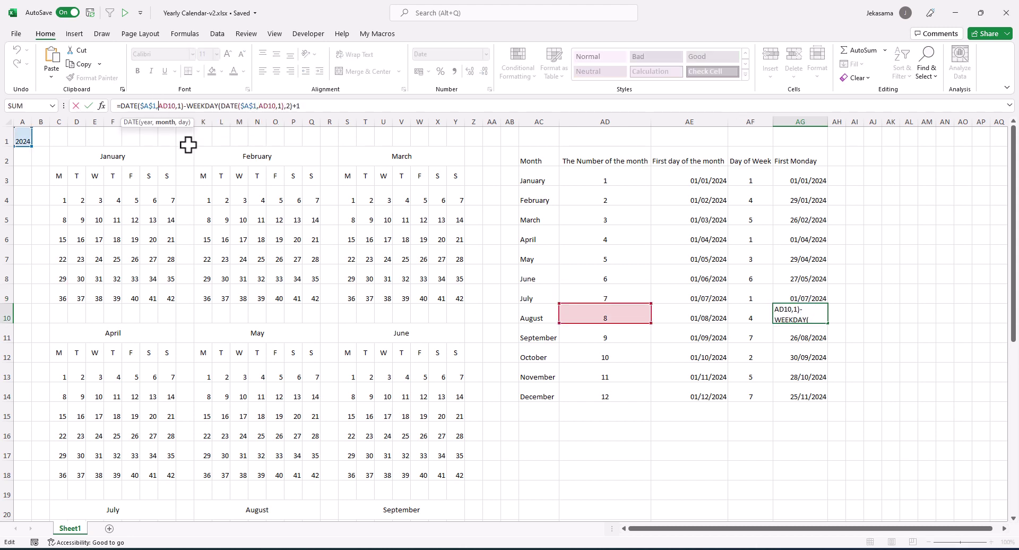
key(Delete)
key(Delete)
key(Delete)
key(Delete)
text(8)
key(Return)
key(Up)
click(250, 105)
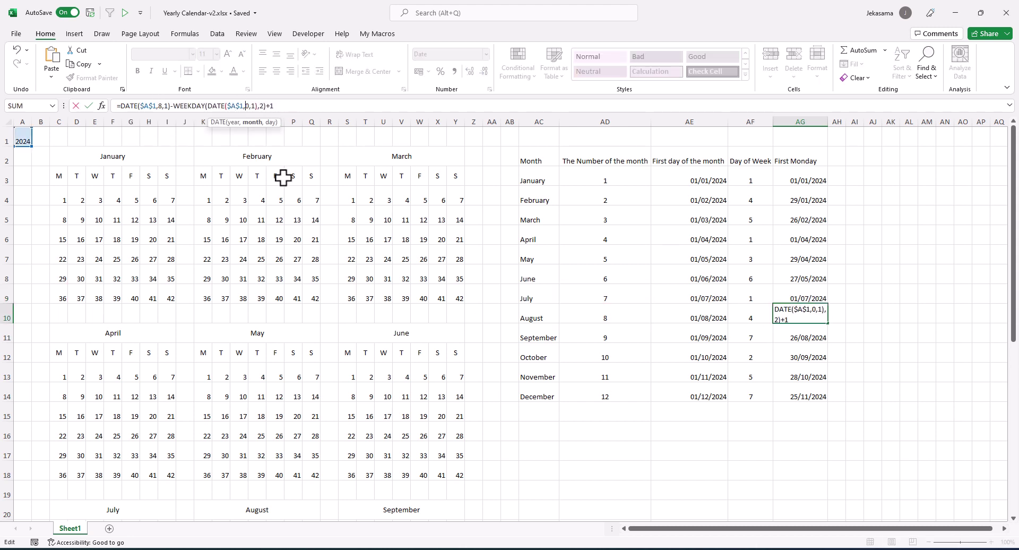
key(Return)
Step: Hardcode month numbers 9 to 12 in the September through December First Monday formulas
click(159, 106)
key(Delete)
key(Delete)
key(Delete)
key(Delete)
text(9)
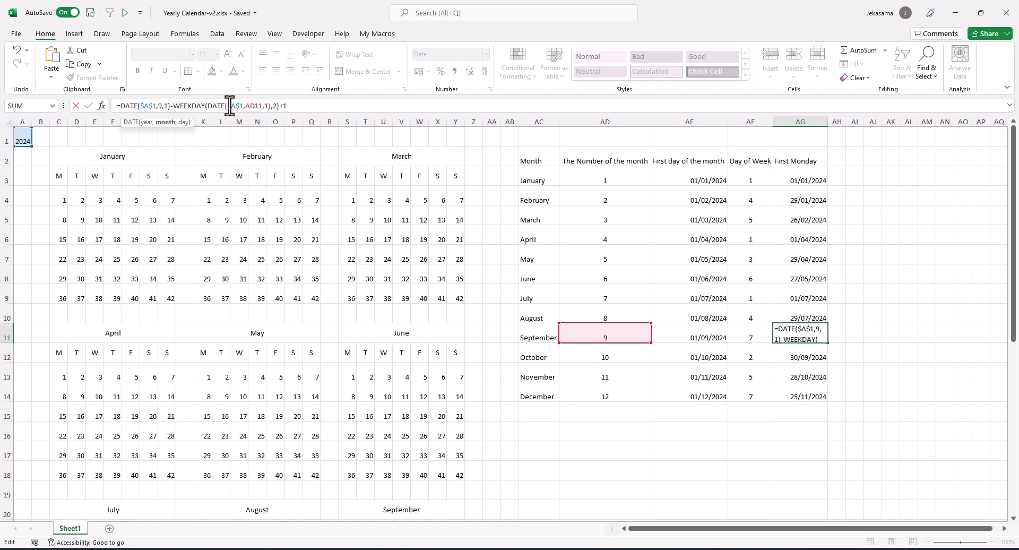
click(245, 105)
key(Delete)
key(Delete)
key(Delete)
key(Delete)
text(9)
key(Return)
click(158, 106)
key(Delete)
key(Delete)
key(Delete)
key(Delete)
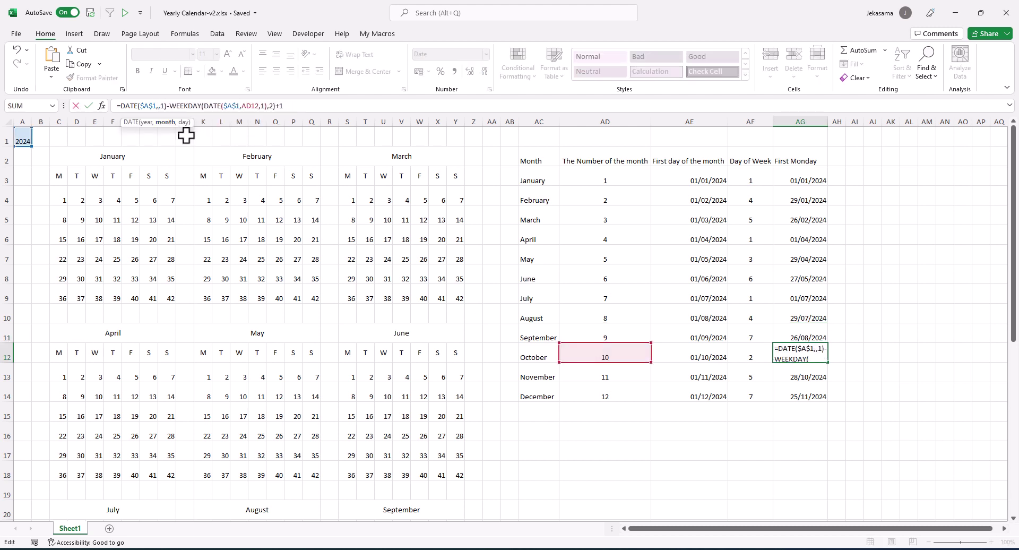
text(10)
click(253, 106)
key(Delete)
key(Delete)
key(Delete)
key(Delete)
text(10)
key(Return)
click(158, 105)
key(Delete)
key(Delete)
key(Delete)
key(Delete)
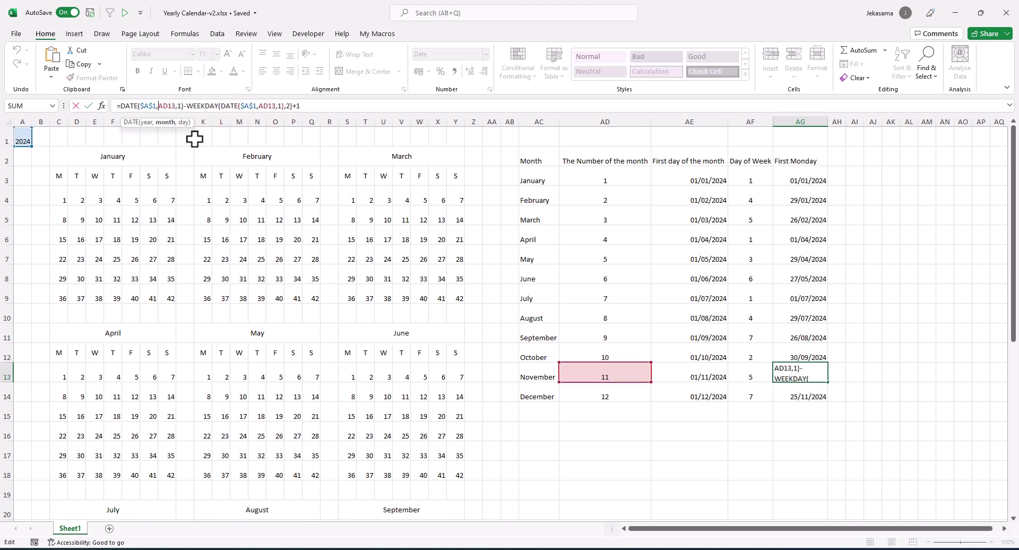
text(11)
click(252, 105)
key(Delete)
key(Delete)
key(Delete)
key(Delete)
text(11)
key(Return)
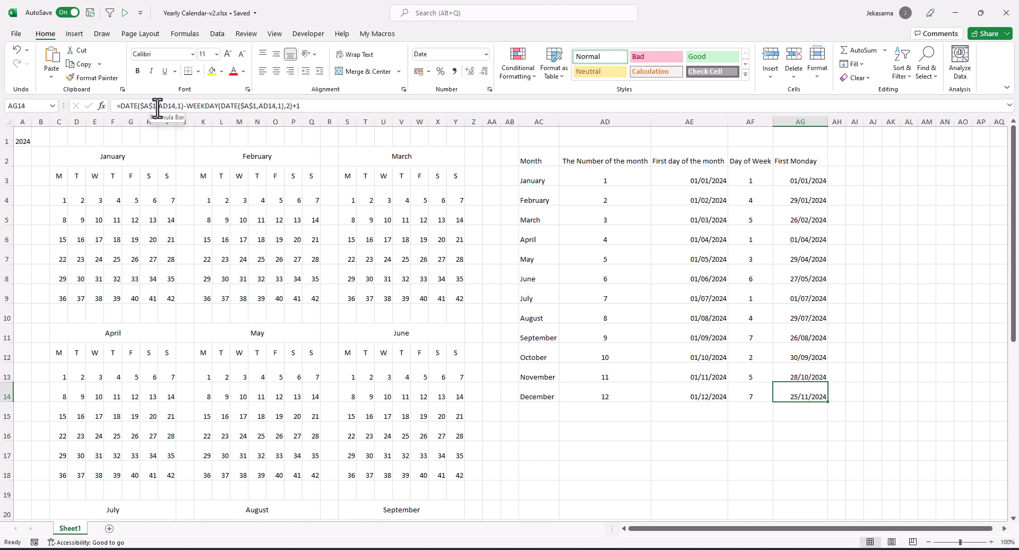
click(158, 105)
key(Delete)
key(Delete)
key(Delete)
key(Delete)
text(12)
click(250, 106)
key(Delete)
key(Delete)
key(Delete)
key(Delete)
text(12)
key(Return)
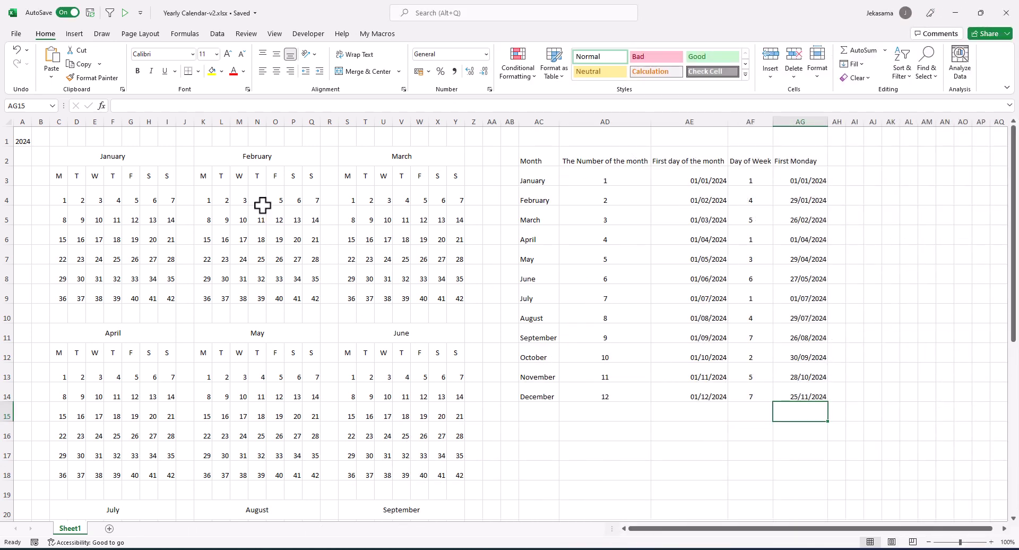
click(22, 142)
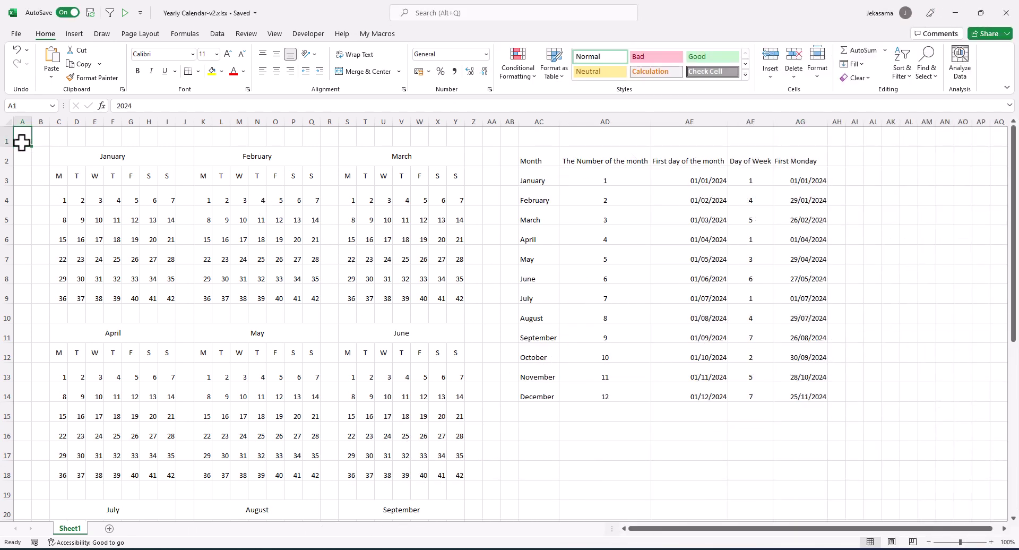
text(20)
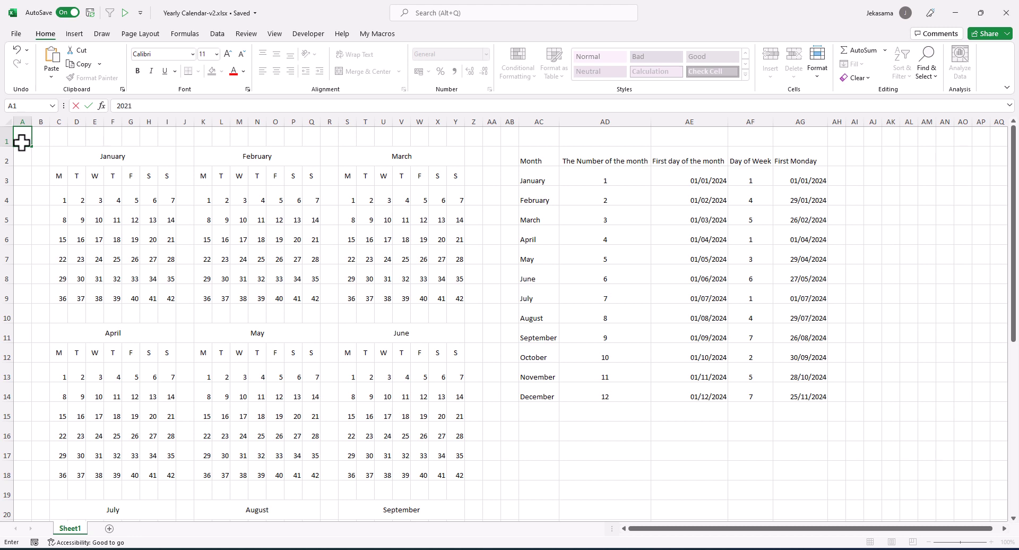
key(Return)
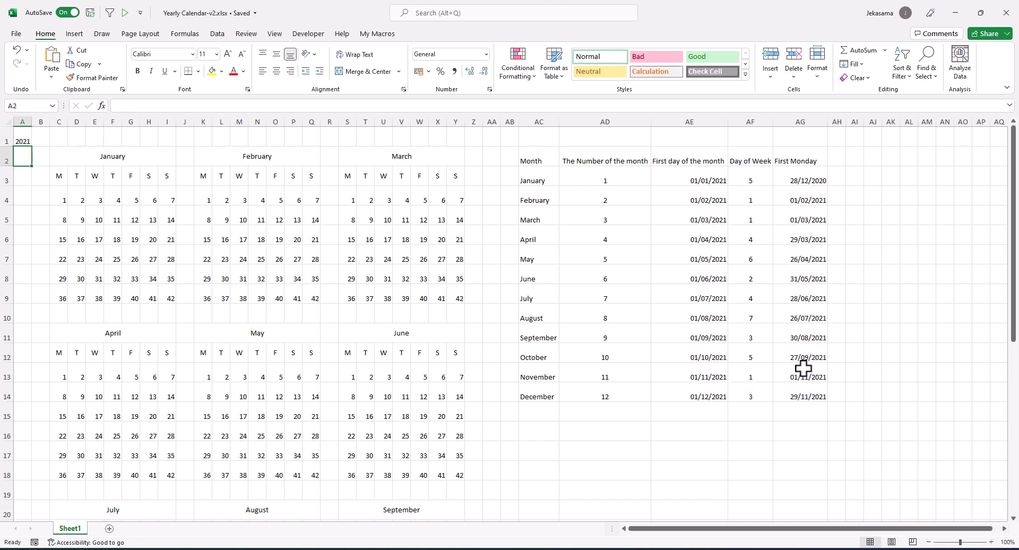
click(24, 138)
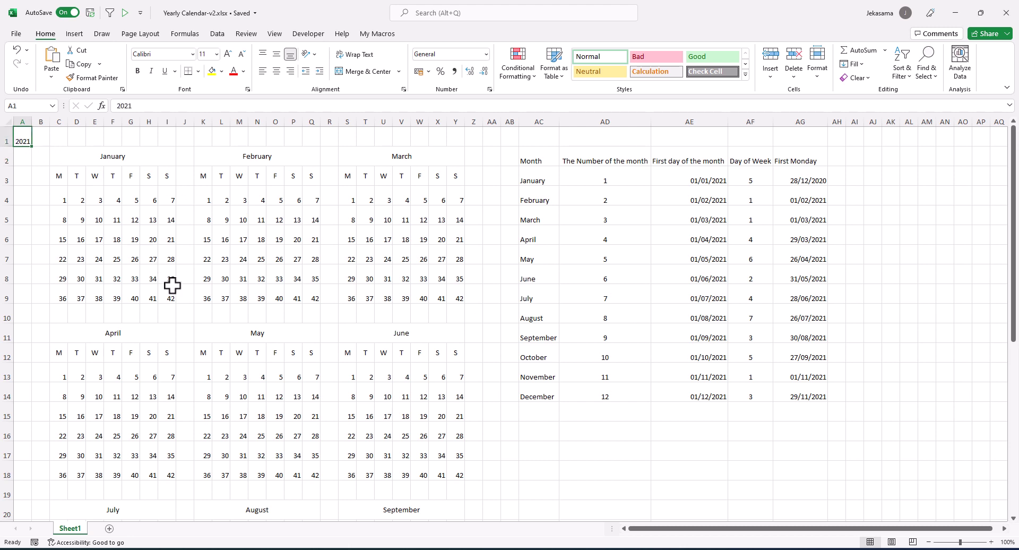
text(1956)
key(Return)
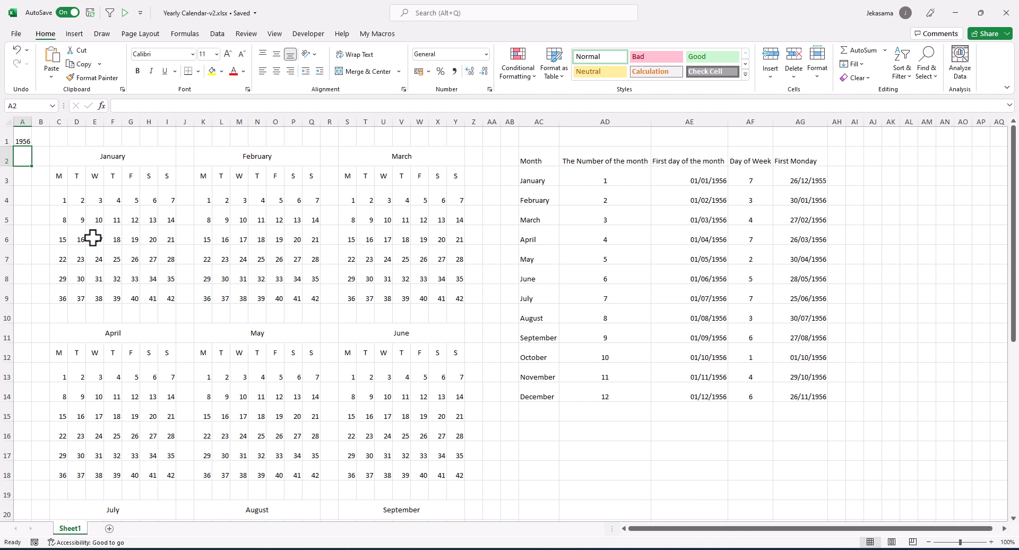
click(21, 141)
text(2024)
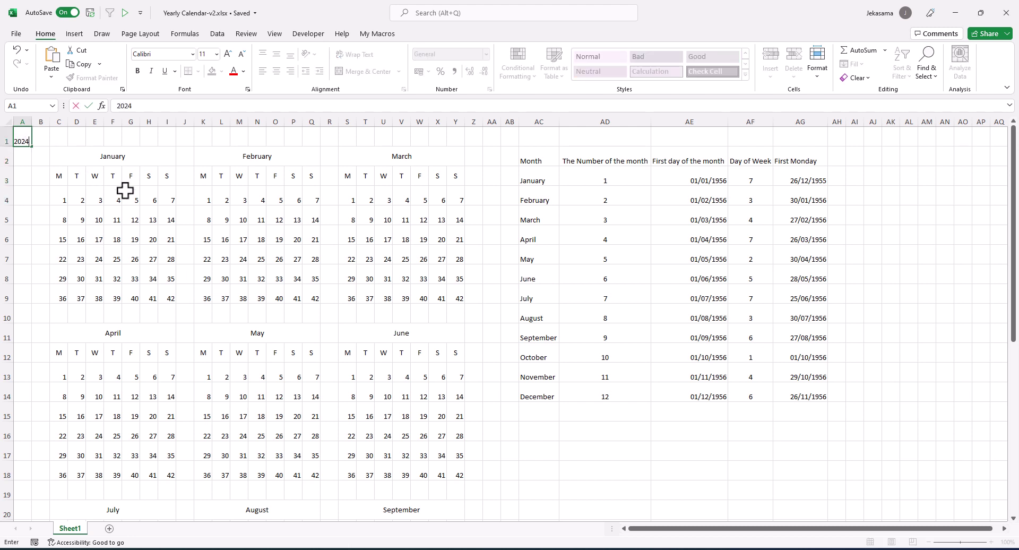
key(Return)
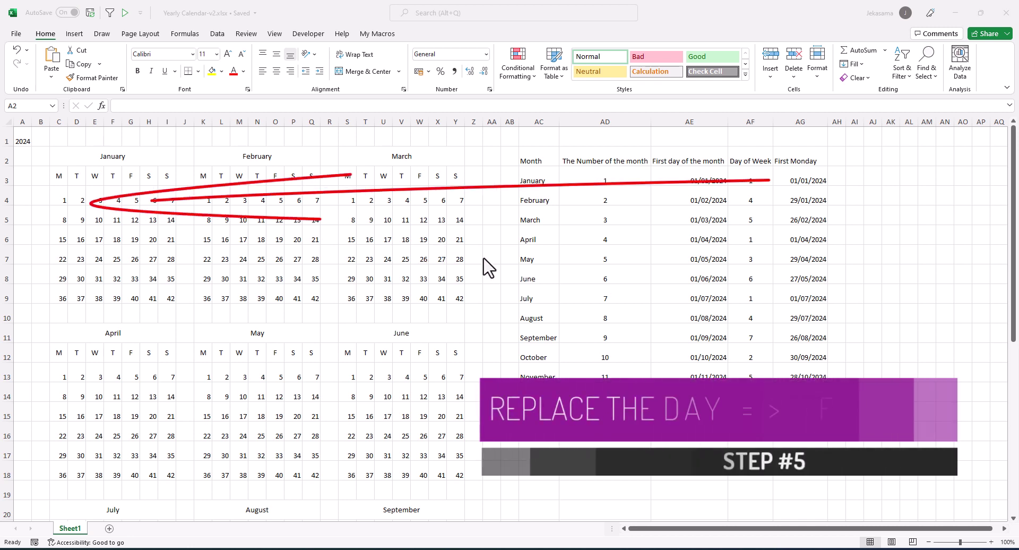
Step: Copy AG3's First Monday formula text, then open C4's =SEQUENCE(6,7,1,1) for editing
click(60, 198)
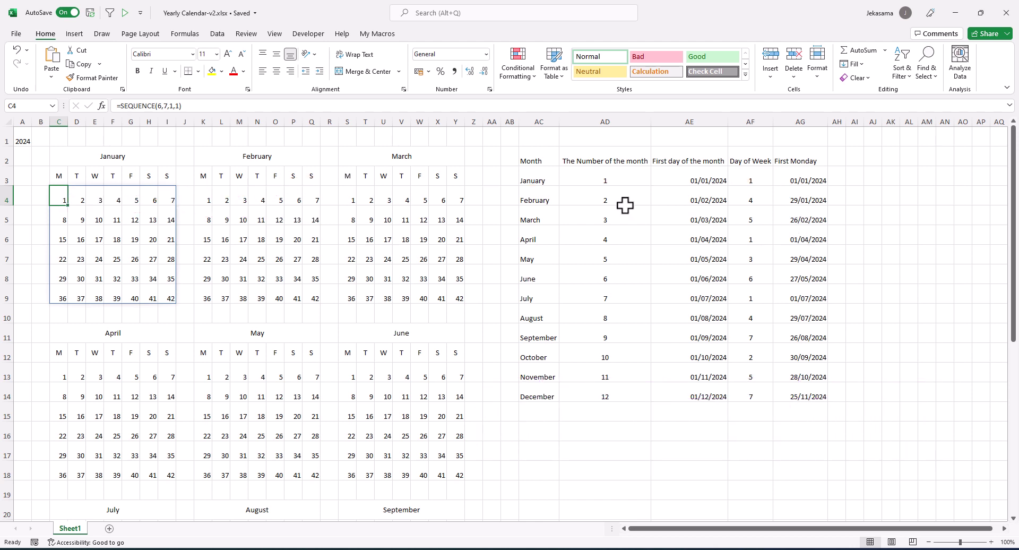
click(796, 181)
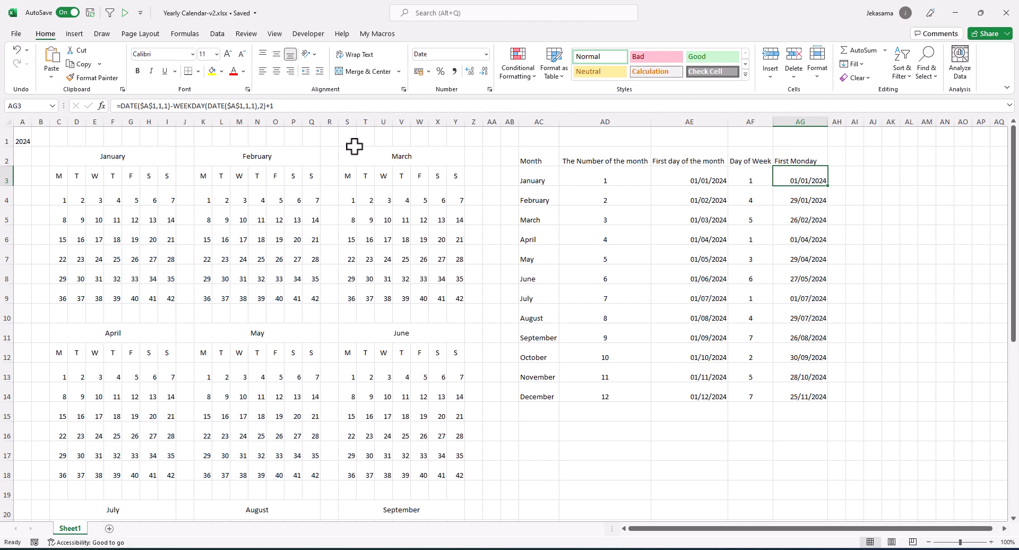
drag(275, 106, 156, 130)
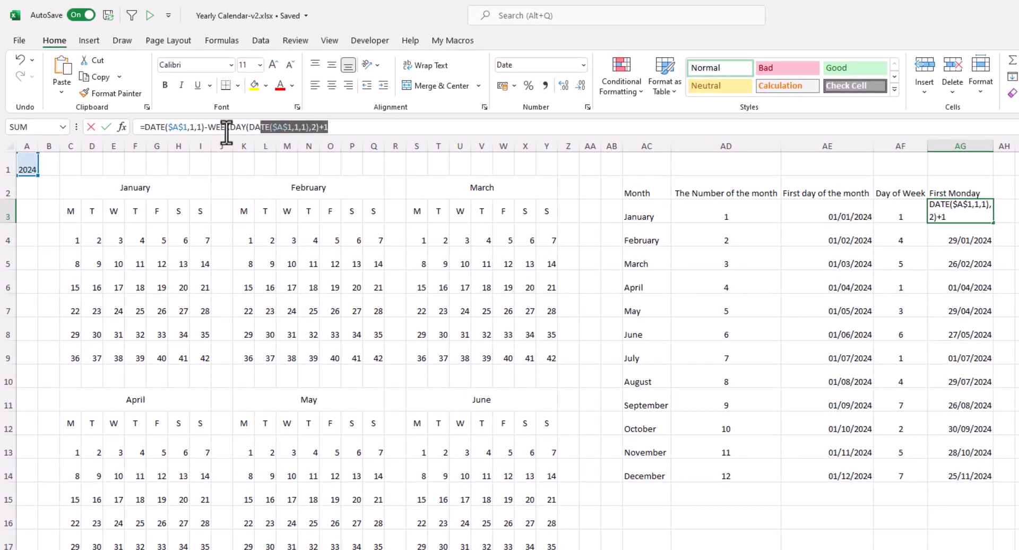
key(ctrl+c)
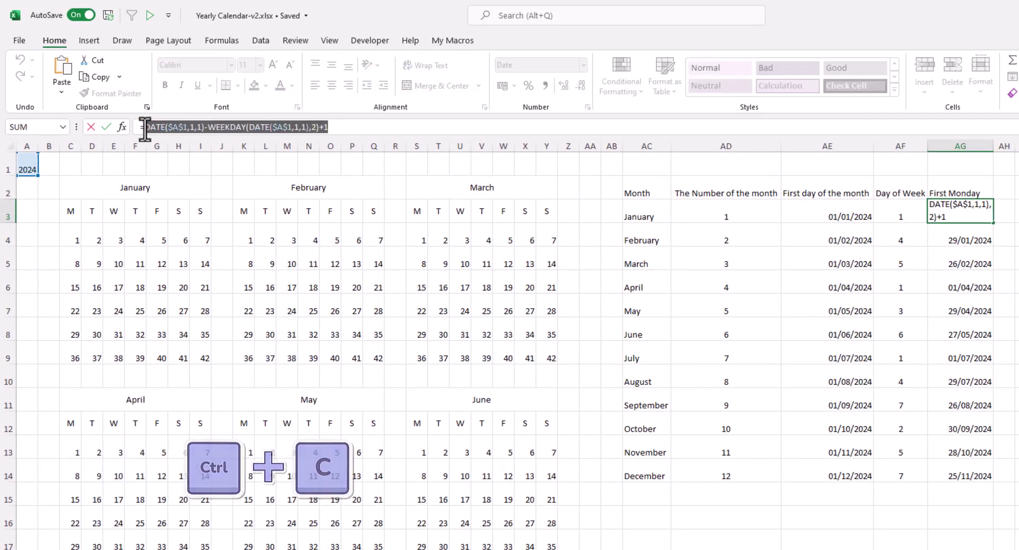
key(Escape)
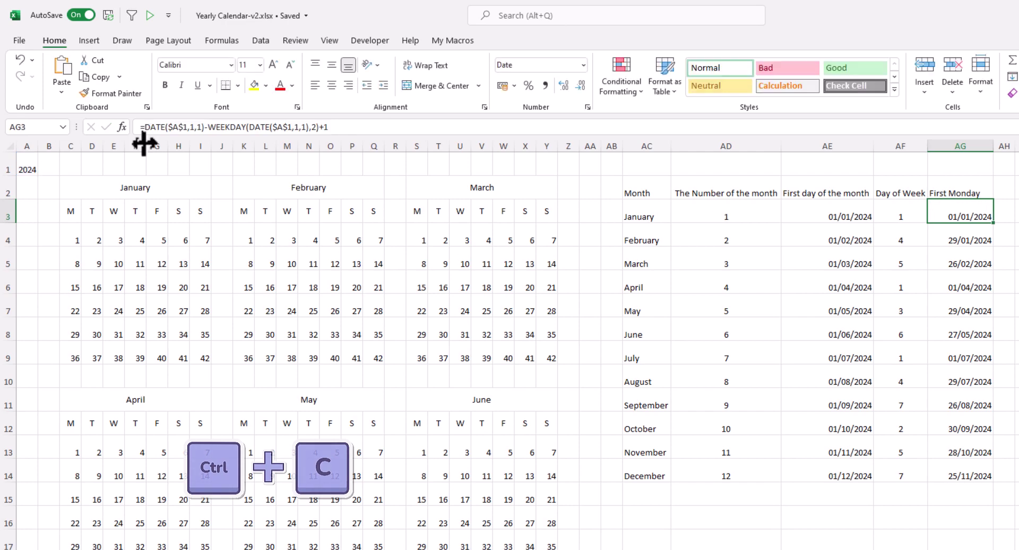
double_click(74, 238)
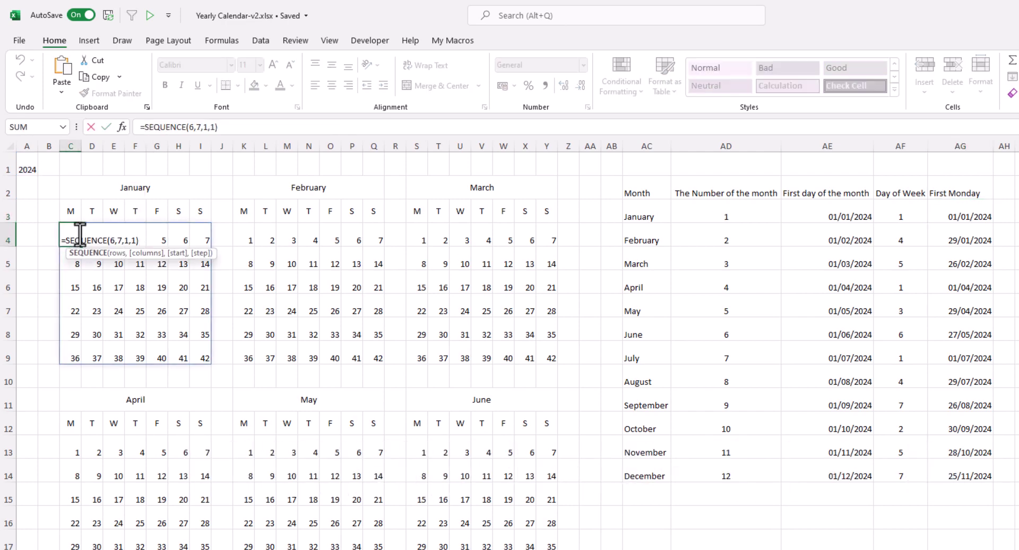
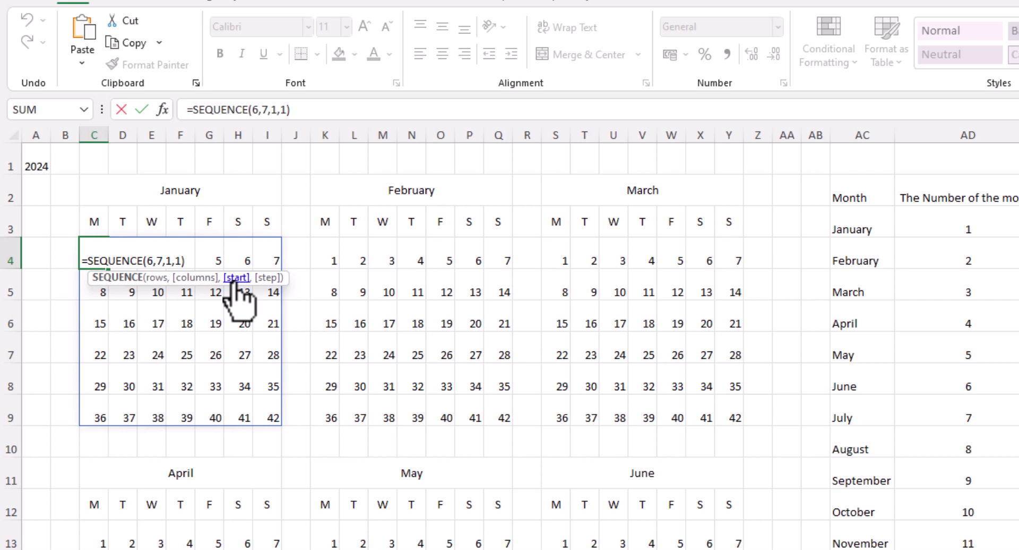
Step: Start January's SEQUENCE at DATE($A$1,1,1)-WEEKDAY(DATE($A$1,1,1),2)+1, the Monday before 1 January
click(277, 109)
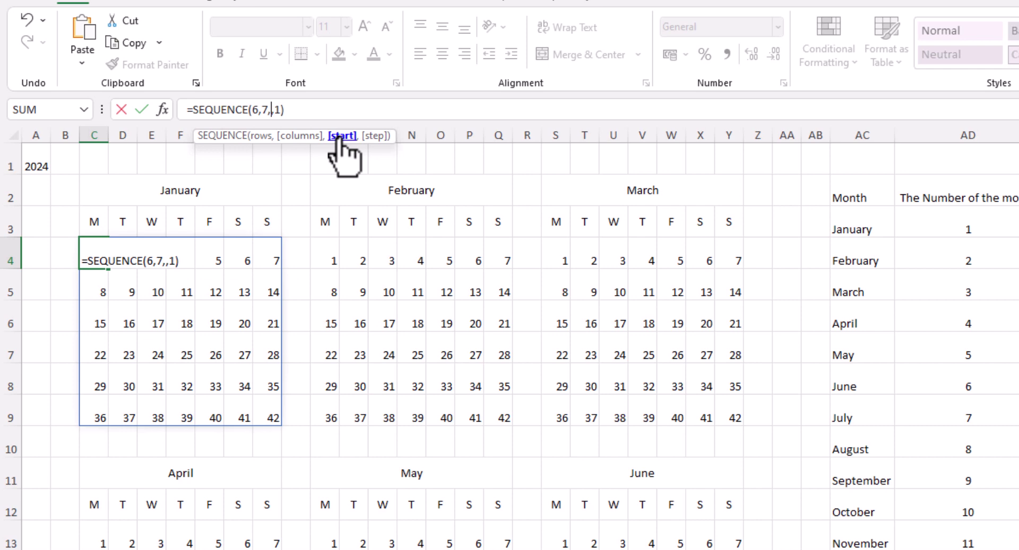
text(DATE($A$1,1,1)-WEEKDAY(DATE($A$1,1,1),2)+1)
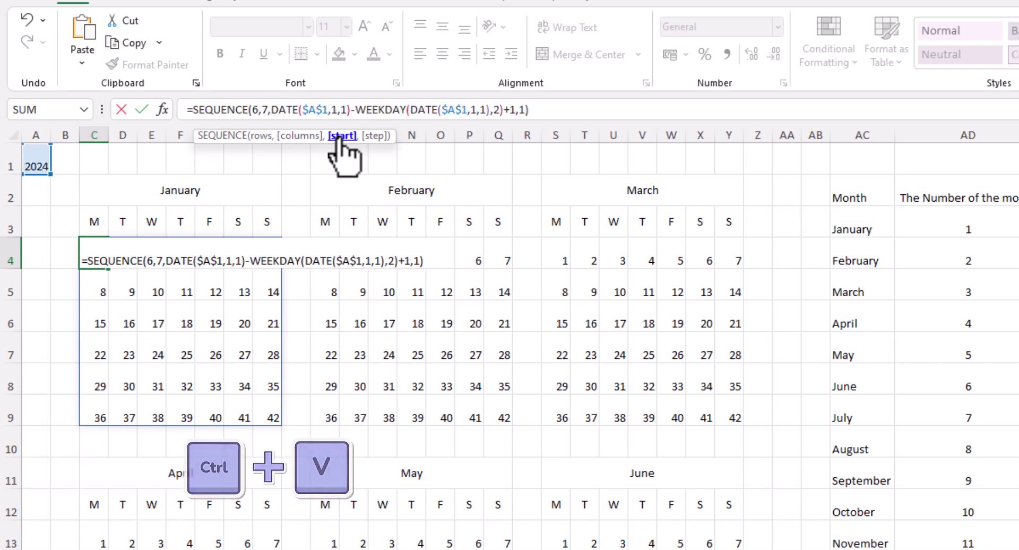
key(Return)
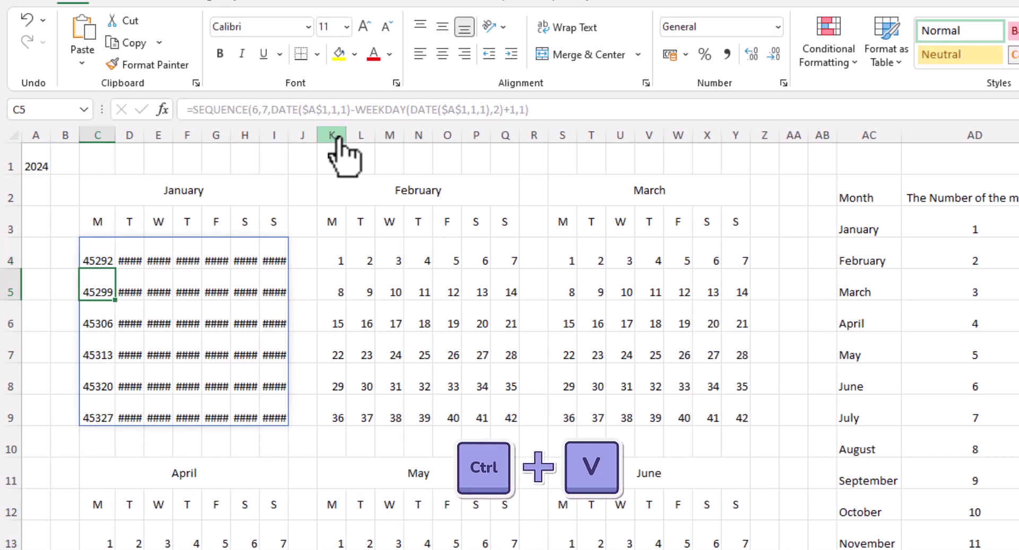
Step: Autofit columns C:Y so the date serials show fully, then select January's spill range
click(100, 125)
drag(100, 125, 746, 141)
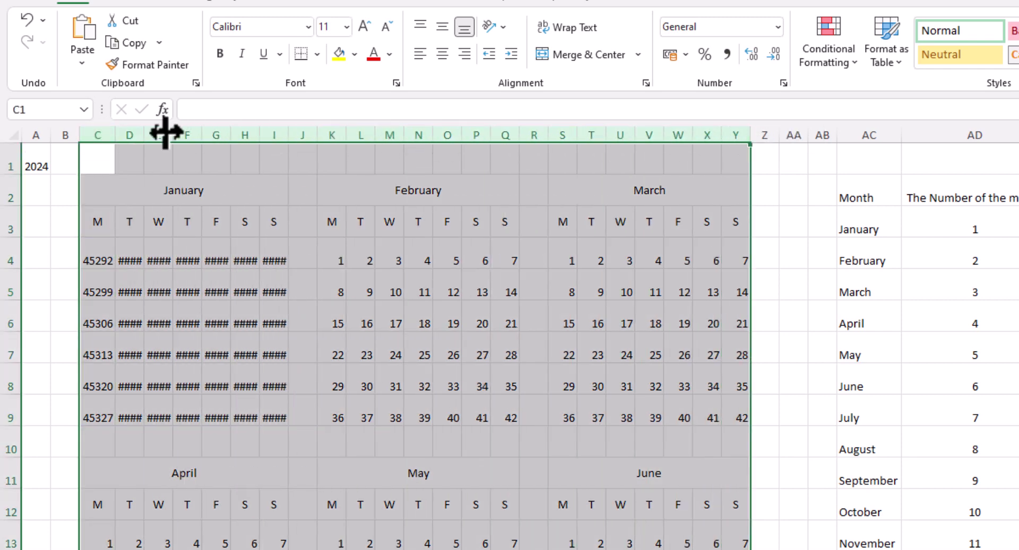
double_click(112, 133)
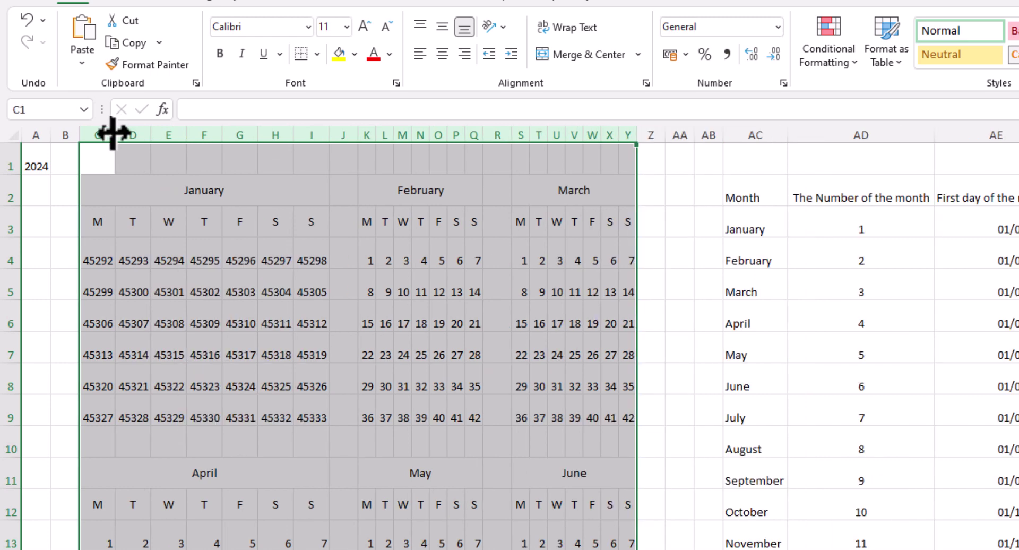
click(169, 232)
click(97, 259)
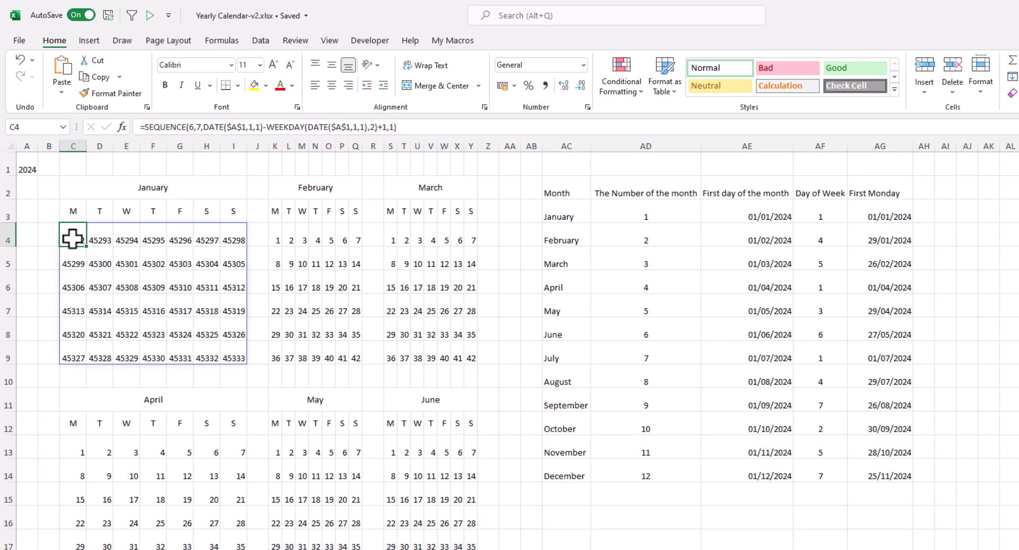
key(ctrl+a)
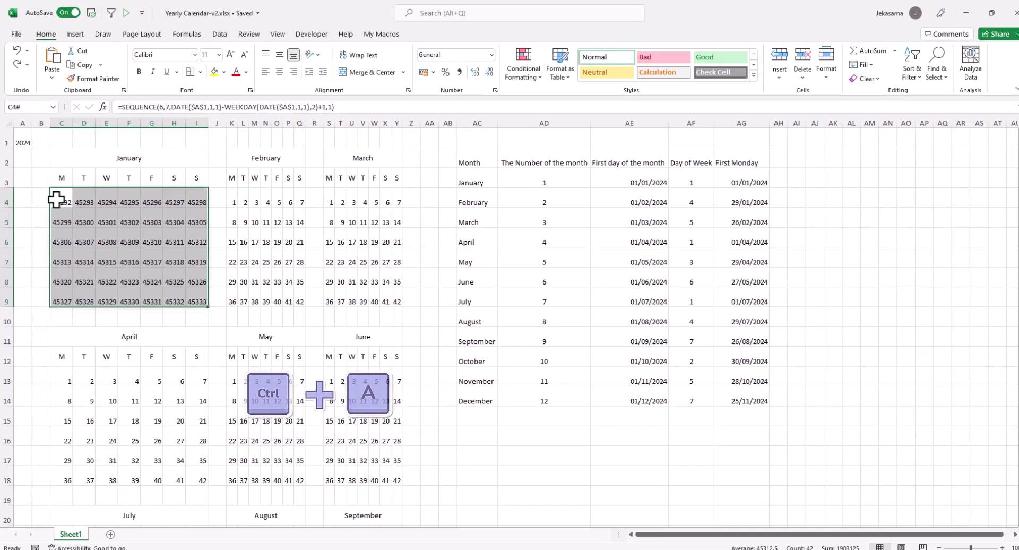
Step: Apply the custom number format dd to January's spilled dates
right_click(55, 197)
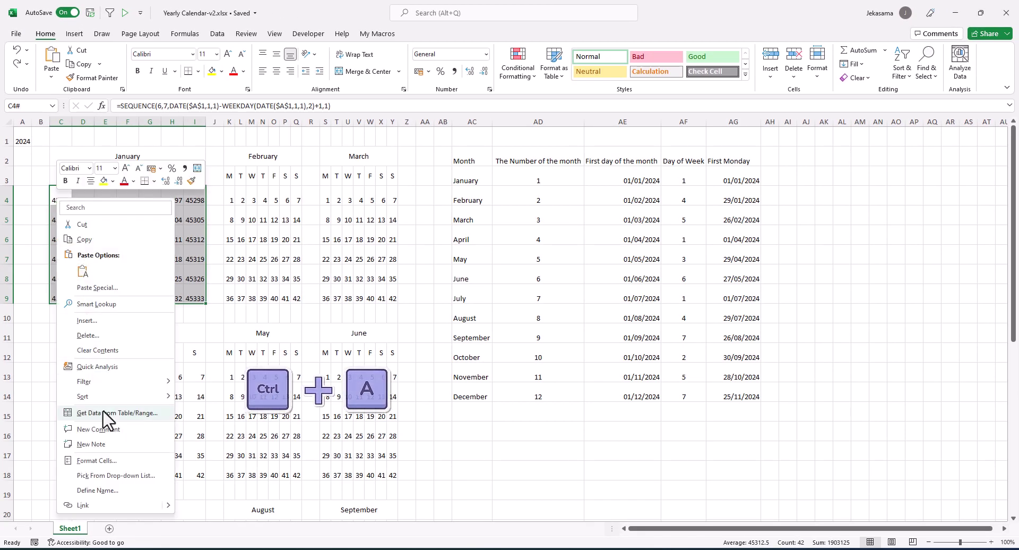
click(119, 462)
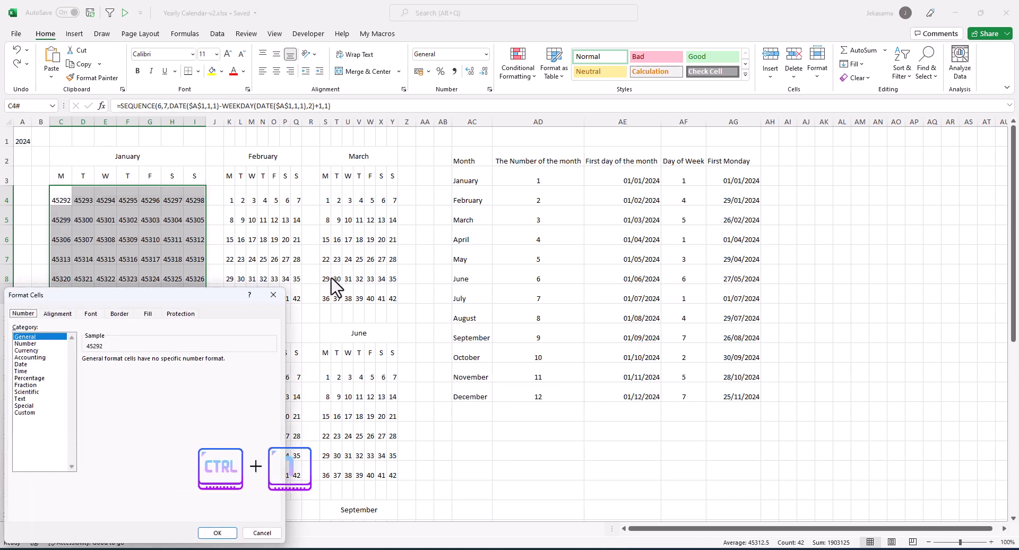
drag(212, 298, 436, 140)
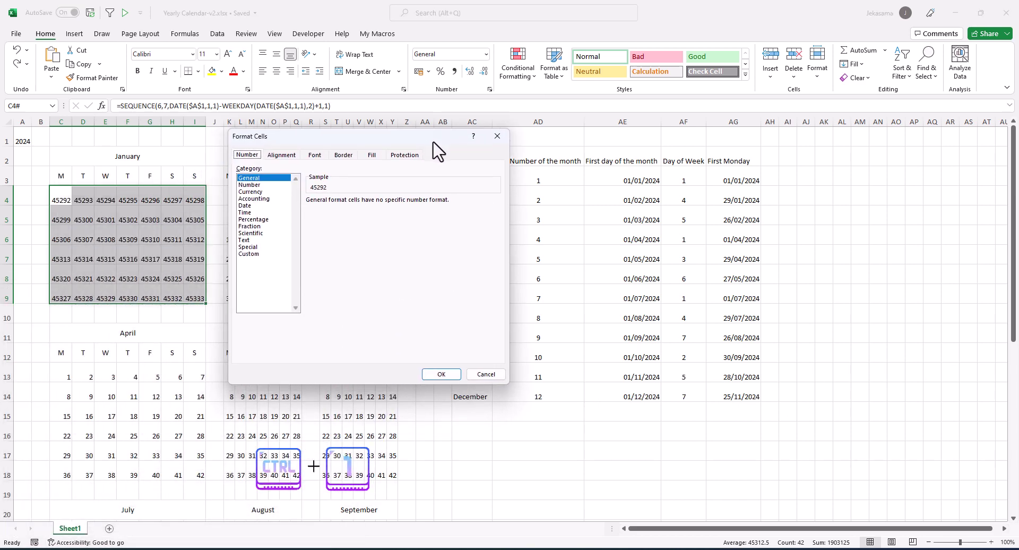
click(253, 254)
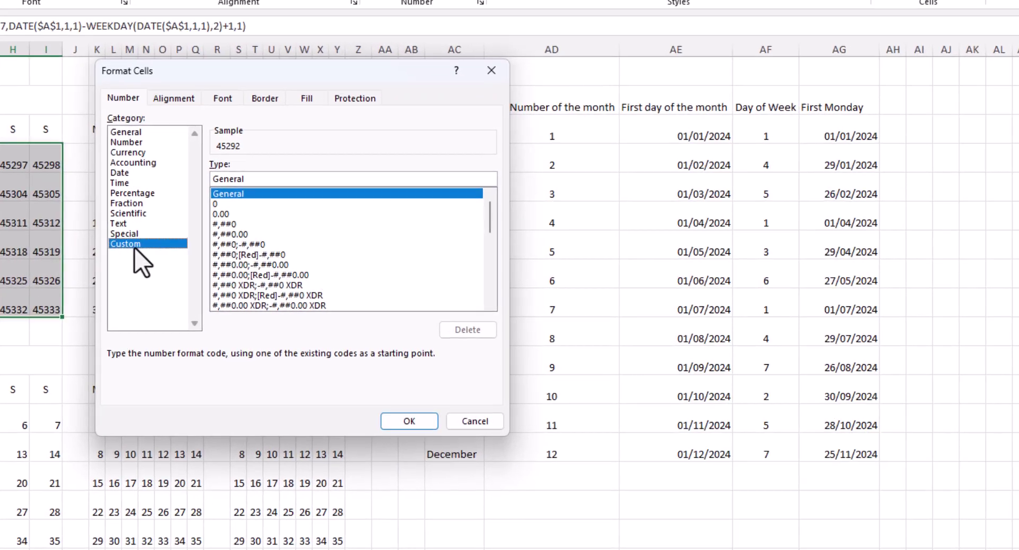
drag(262, 178, 204, 179)
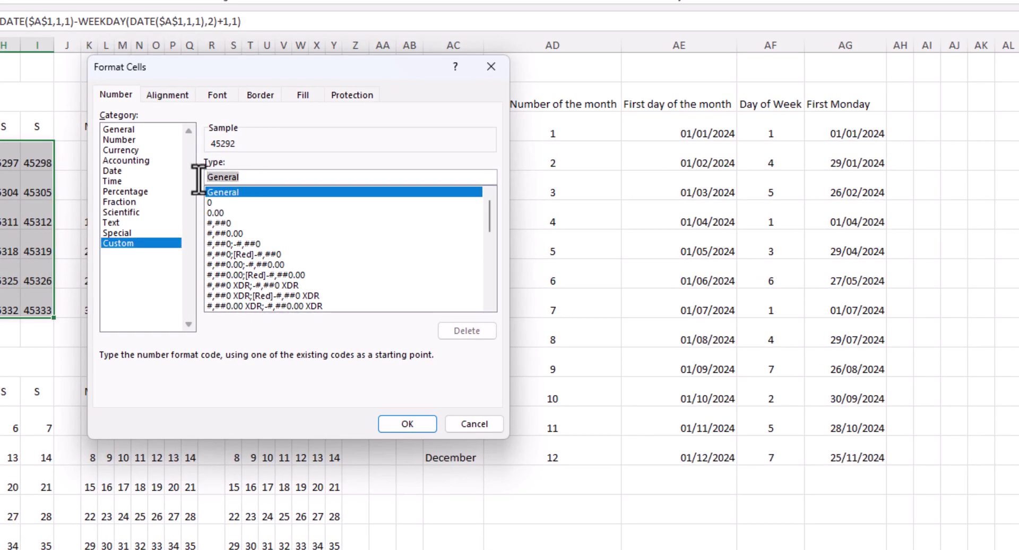
text(dd)
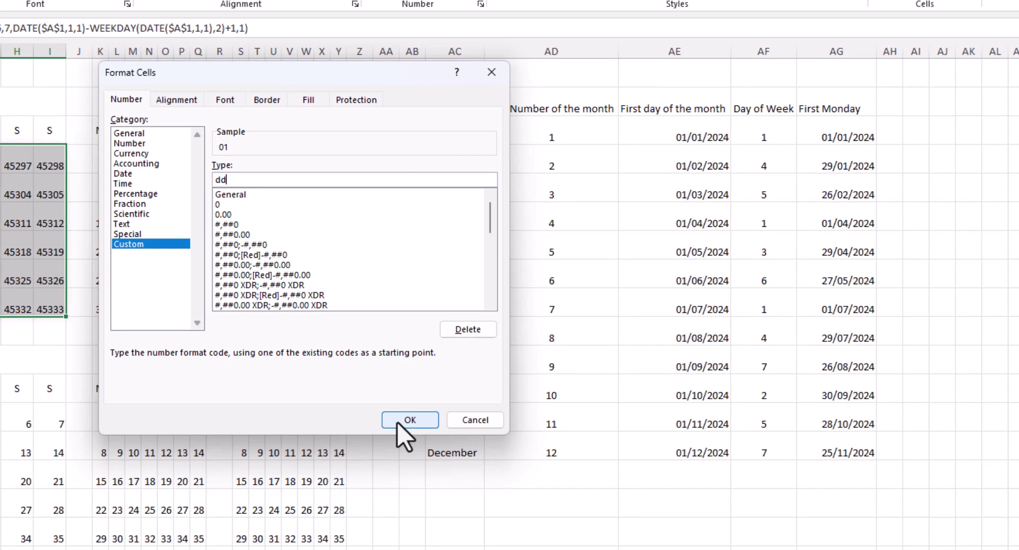
click(395, 423)
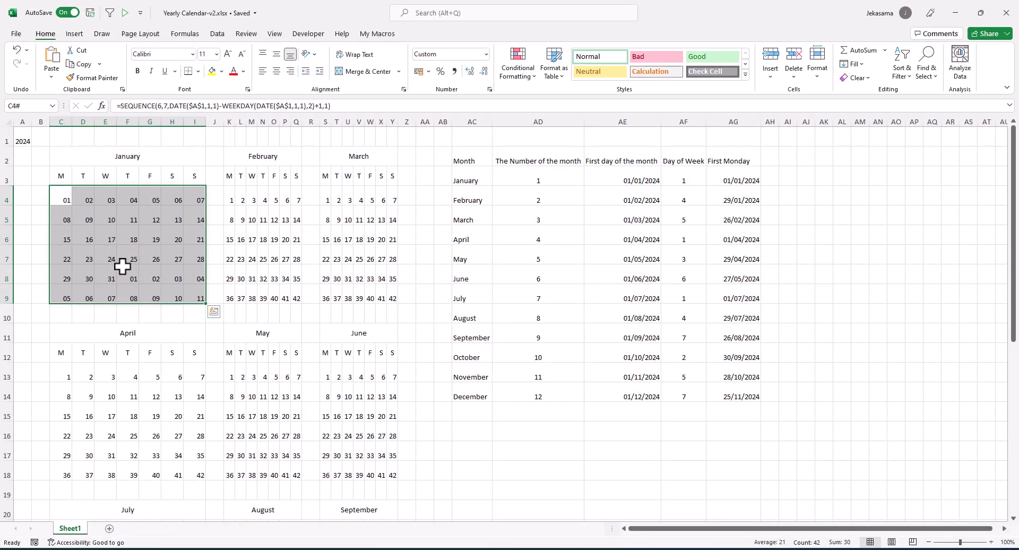
Step: Check January's first-Monday formula, SEQUENCE formula and last spilled cell
click(65, 201)
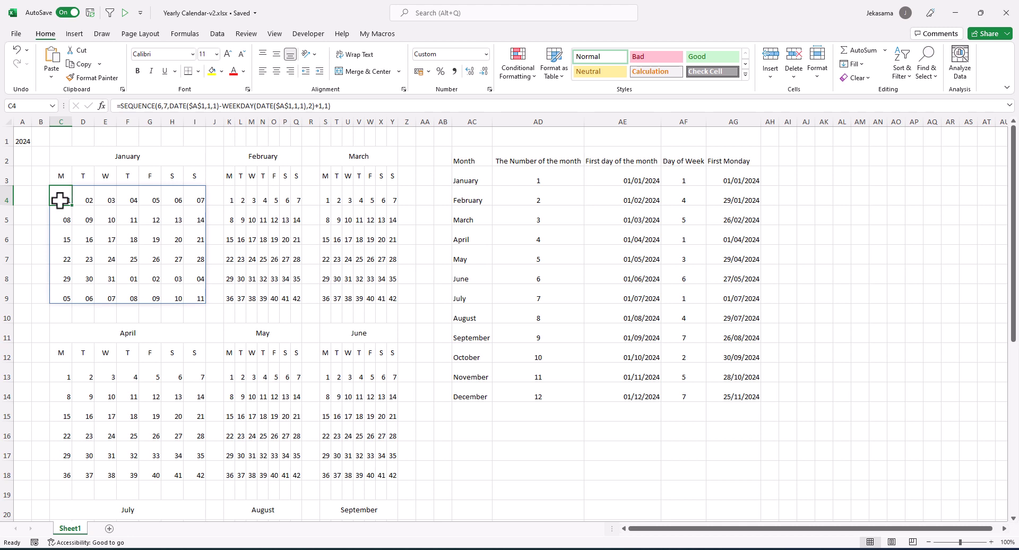
click(723, 180)
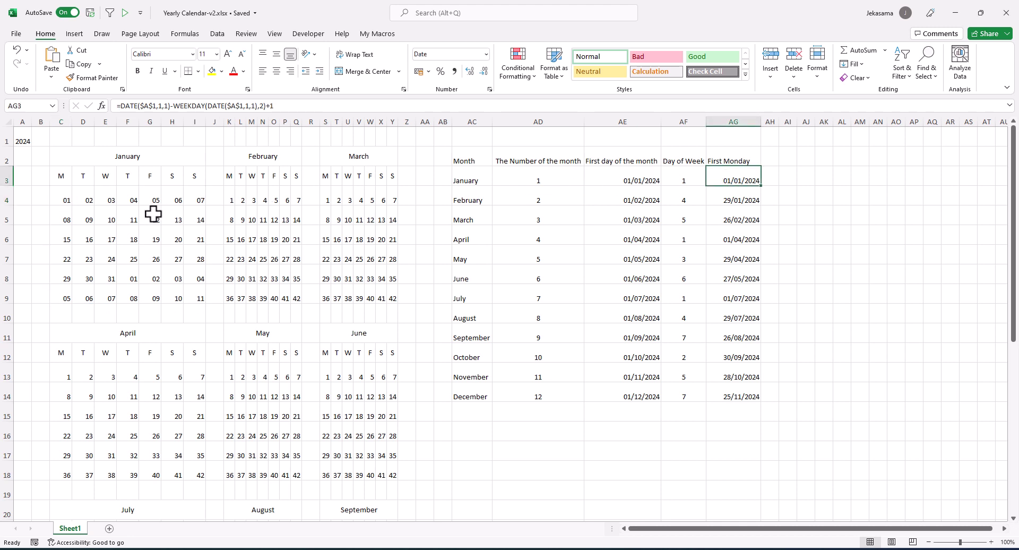
click(64, 200)
click(195, 298)
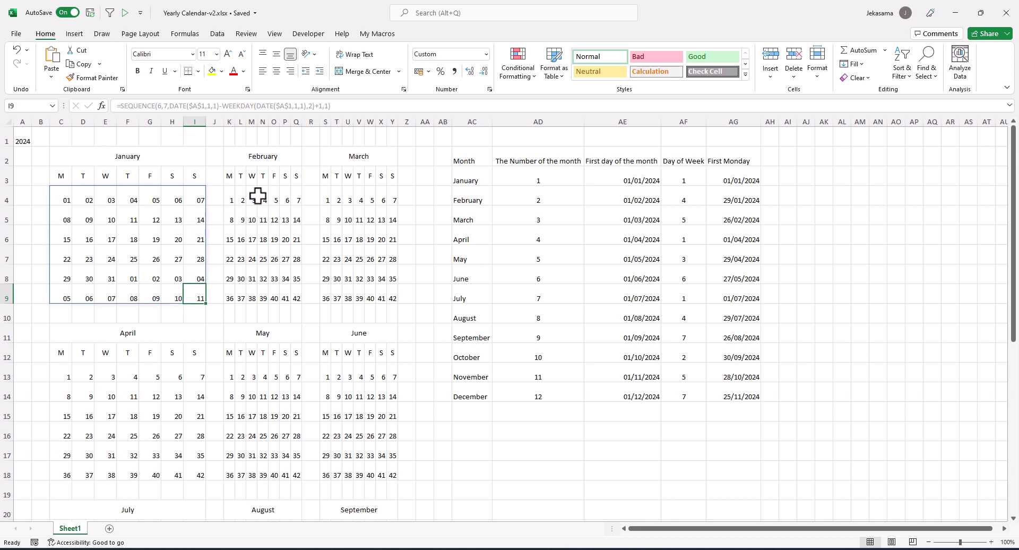
Step: Use February's first-Monday expression as the start value of February's SEQUENCE formula
click(65, 197)
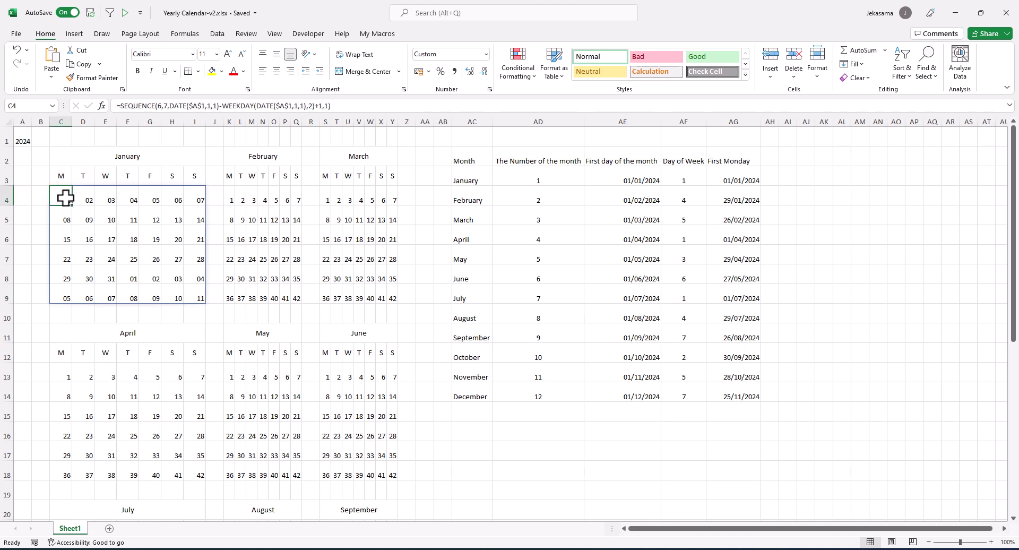
click(711, 204)
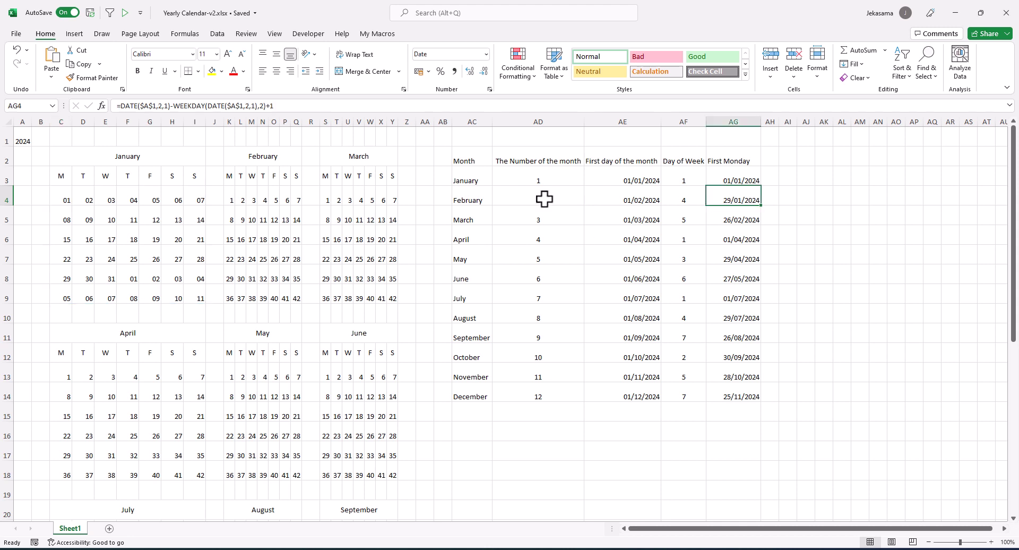
key(ctrl+c)
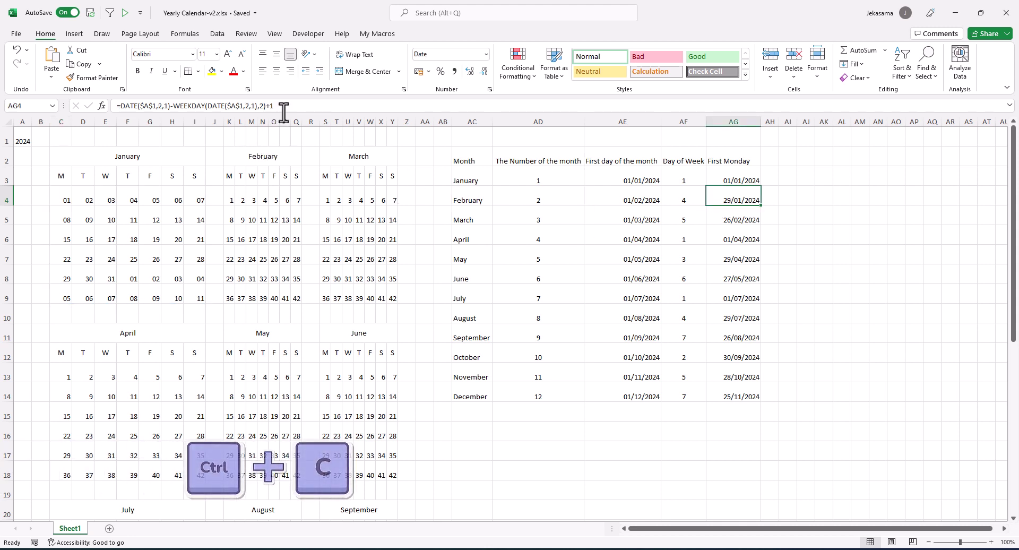
drag(285, 106, 122, 102)
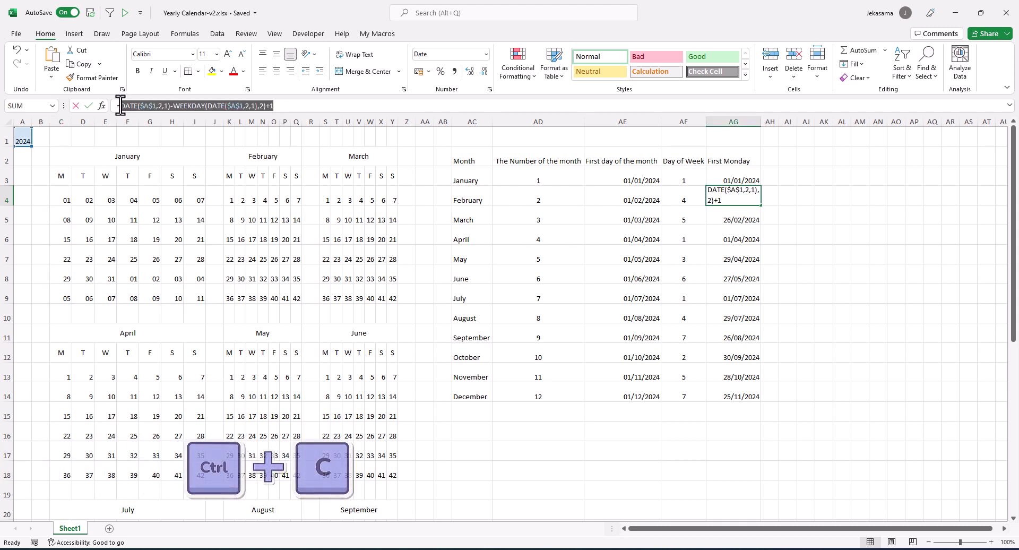
key(ctrl+c)
key(Escape)
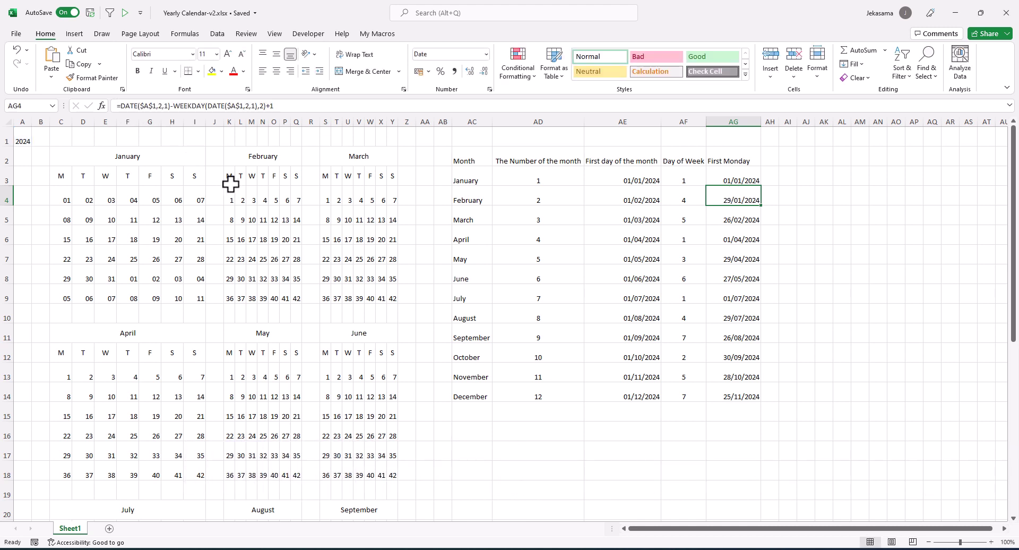
click(232, 195)
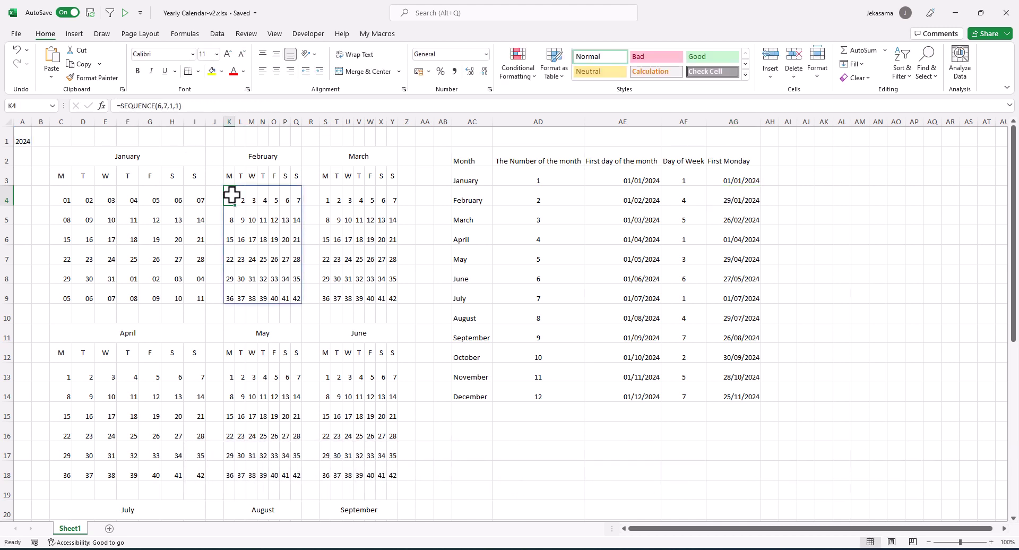
click(168, 106)
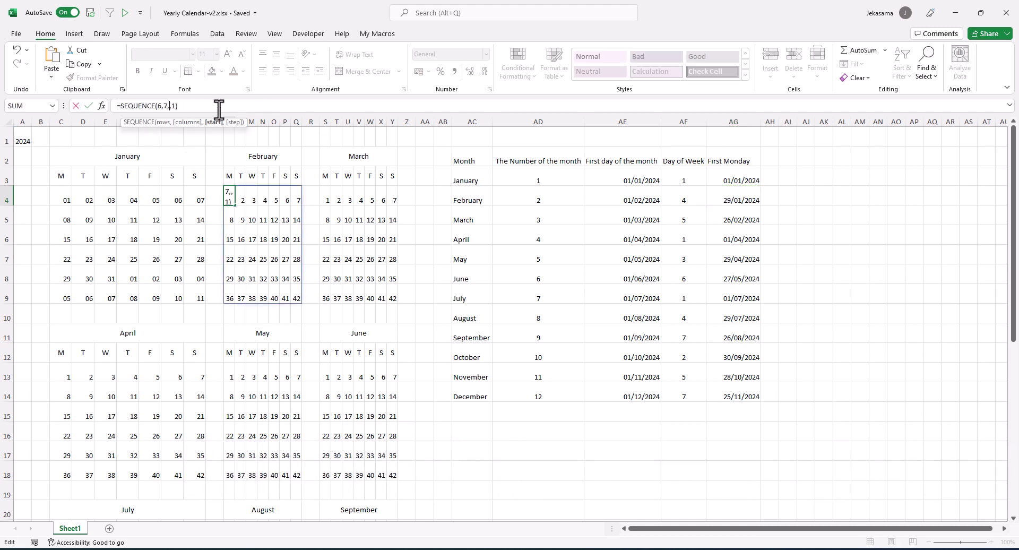
key(ctrl+v)
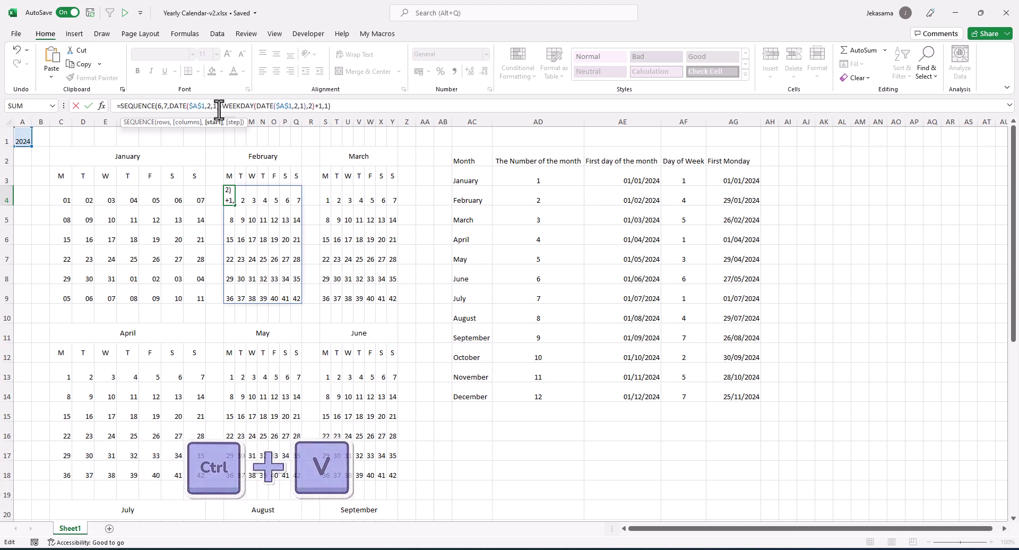
key(Return)
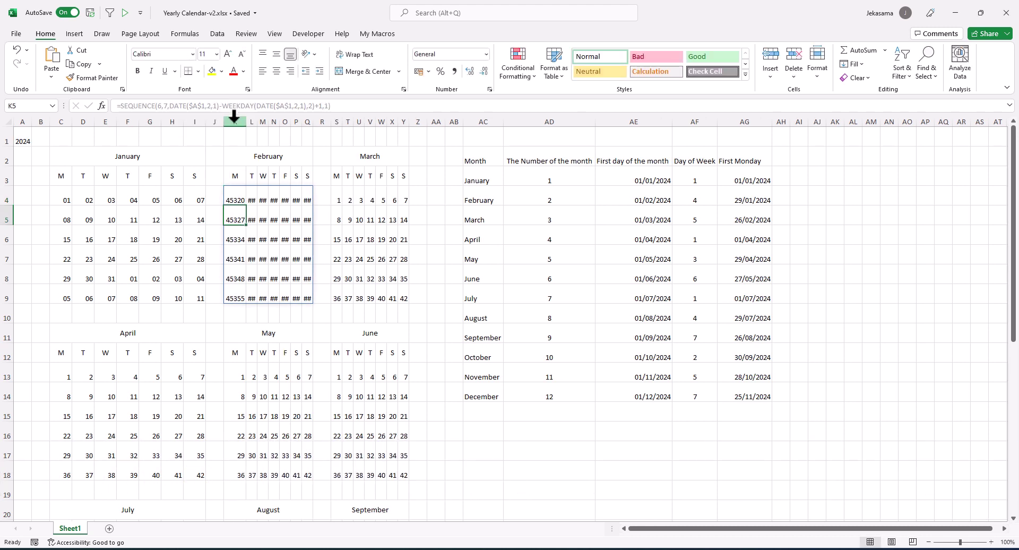
Step: Autofit columns K:Q and select February's whole spilled date grid
drag(234, 116, 307, 114)
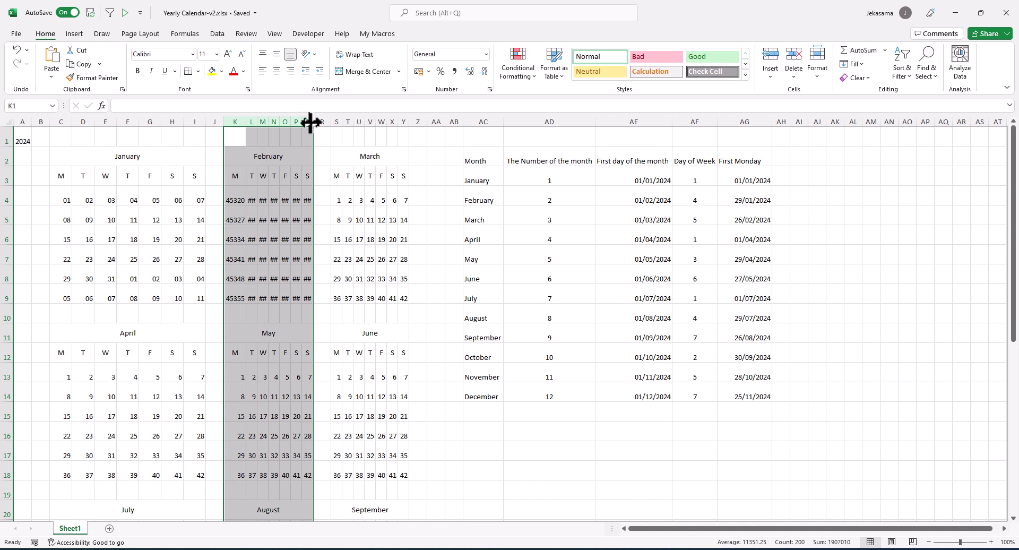
double_click(312, 122)
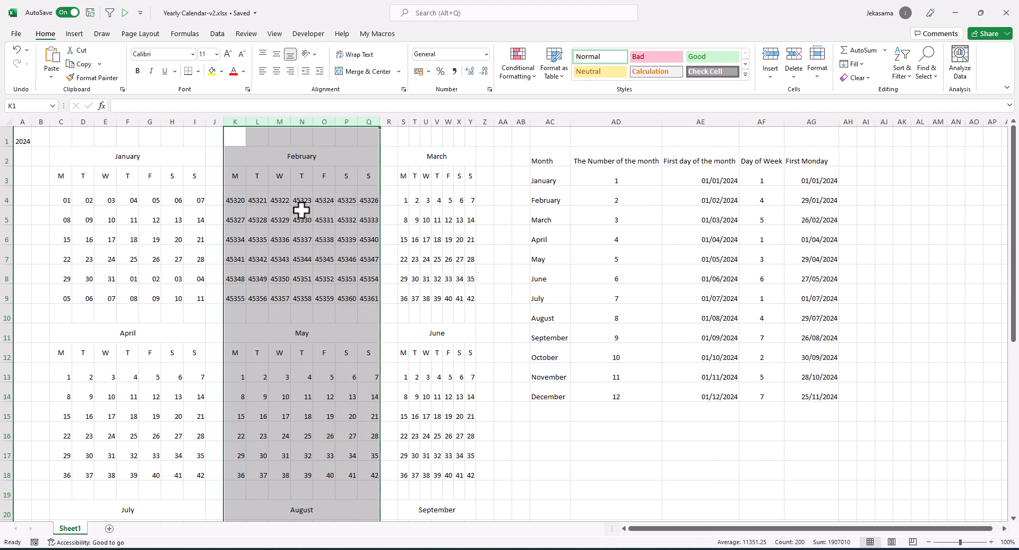
click(302, 210)
click(237, 198)
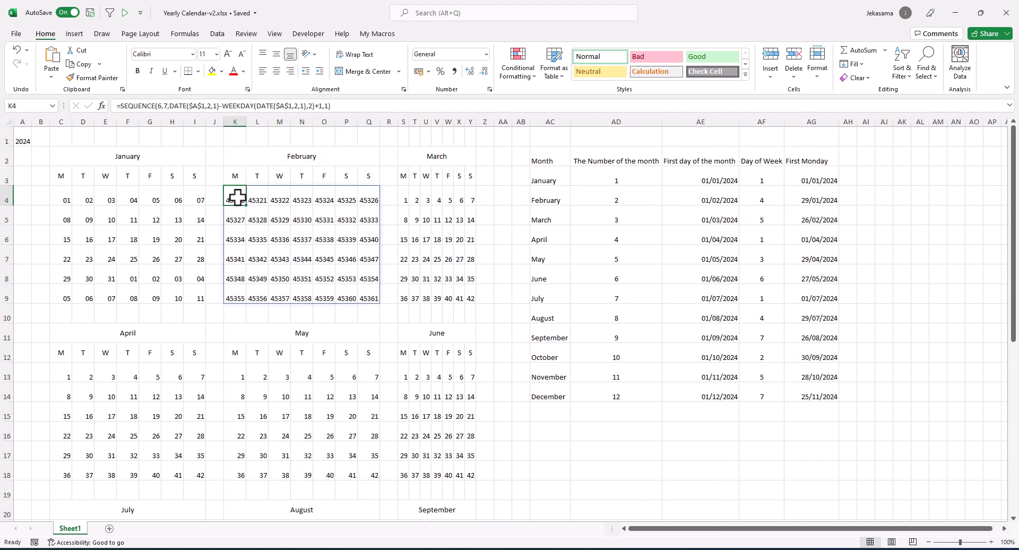
key(ctrl+a)
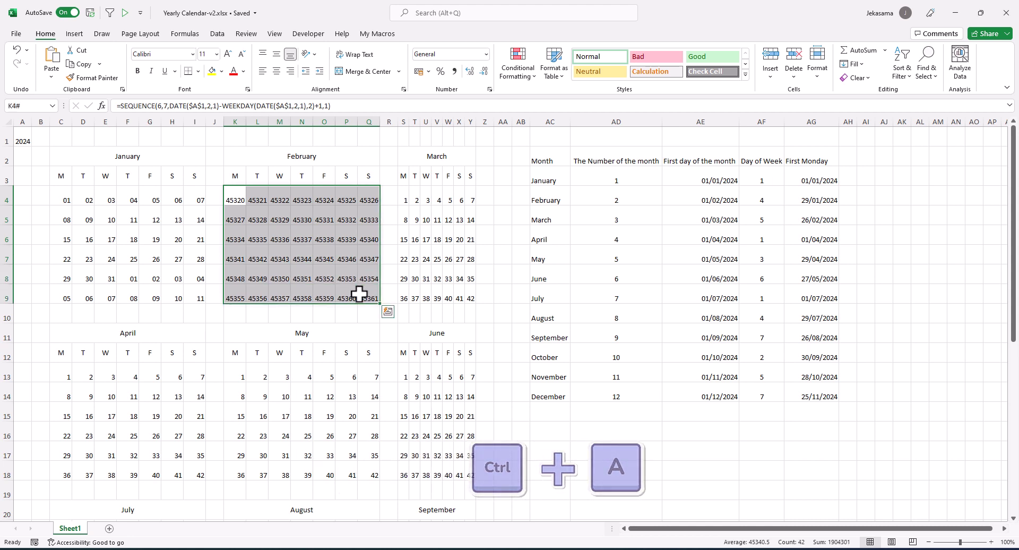
Step: Format February's dates with the custom number format dd
key(ctrl+1)
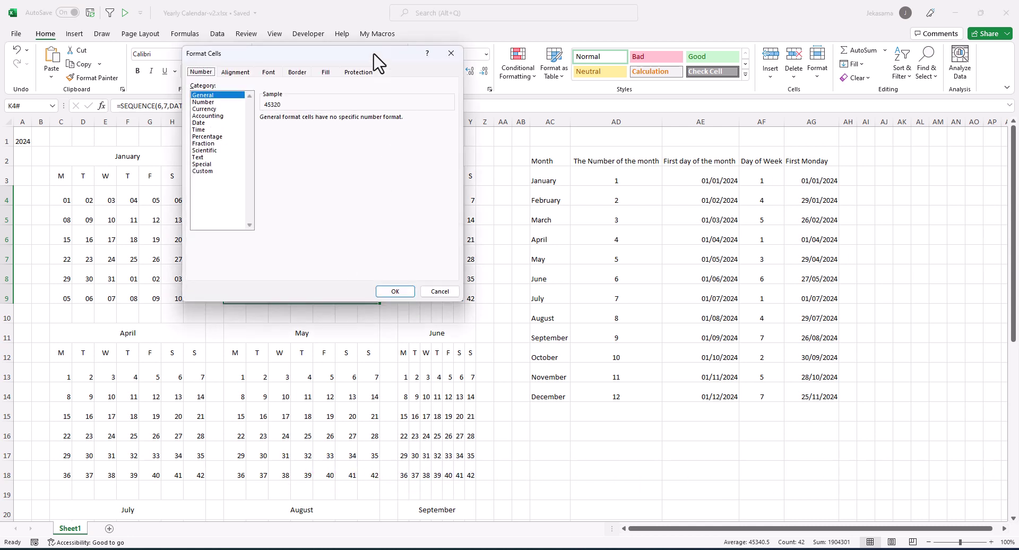
drag(372, 53, 417, 85)
click(265, 204)
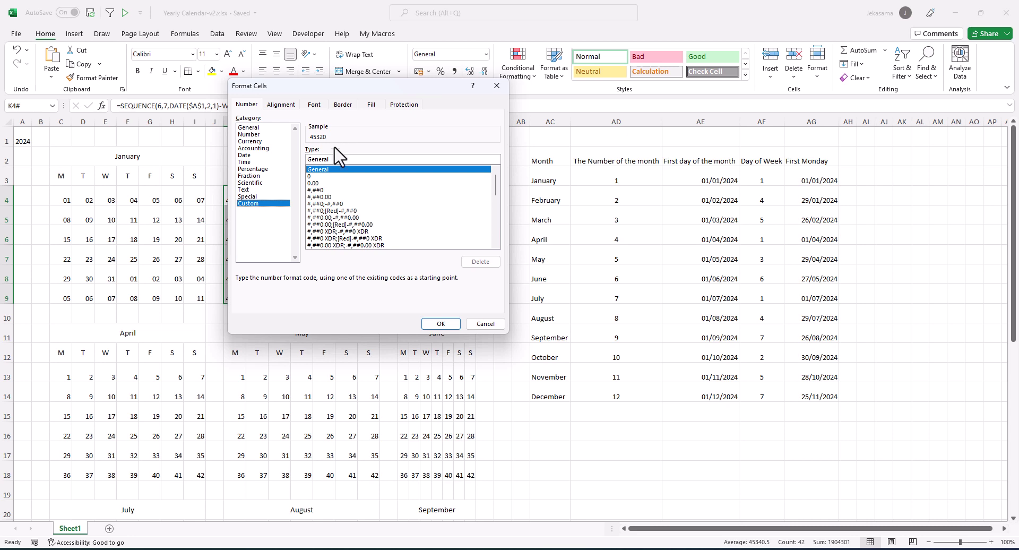
text(dd)
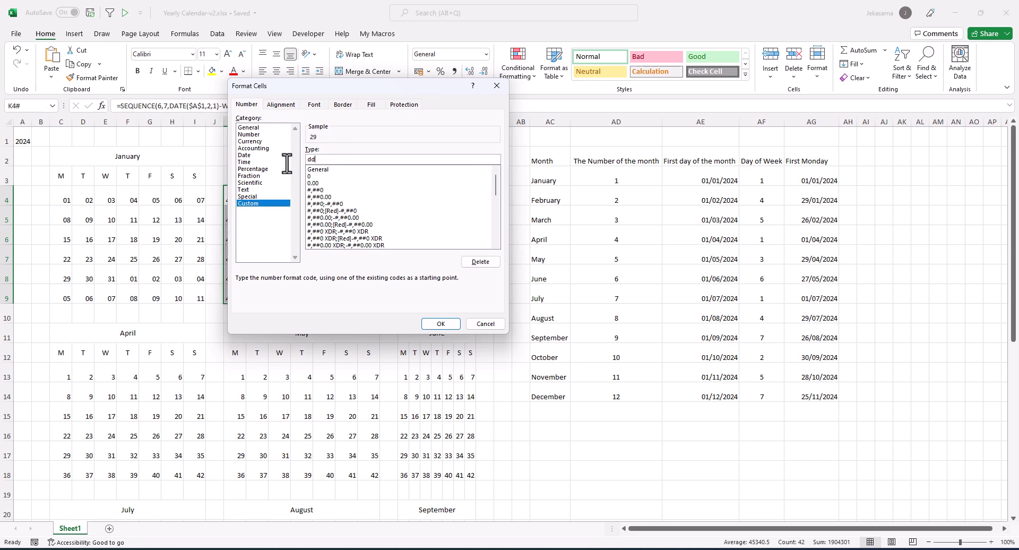
click(429, 323)
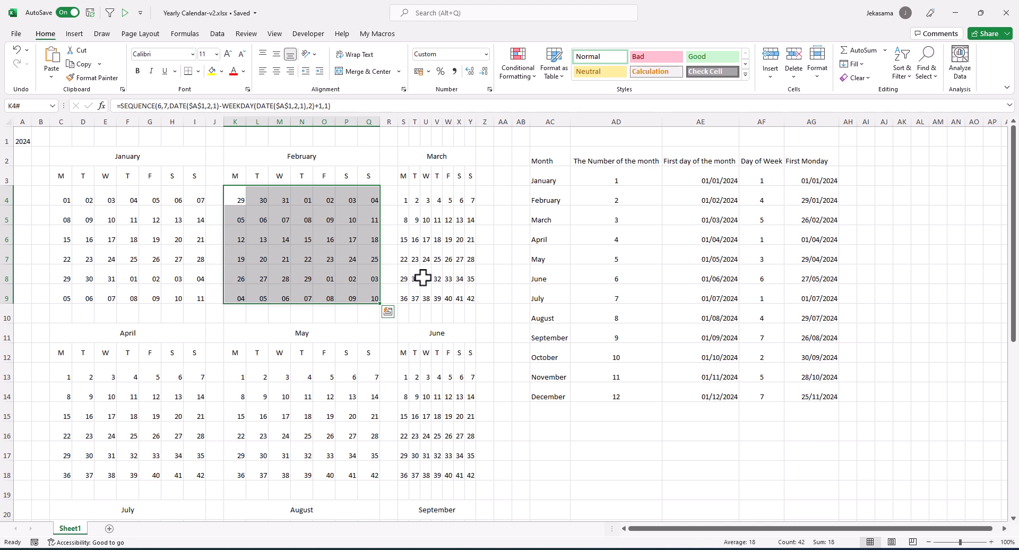
Step: Paste March's first-Monday date as the SEQUENCE start in S4 and widen columns S–Y
click(404, 200)
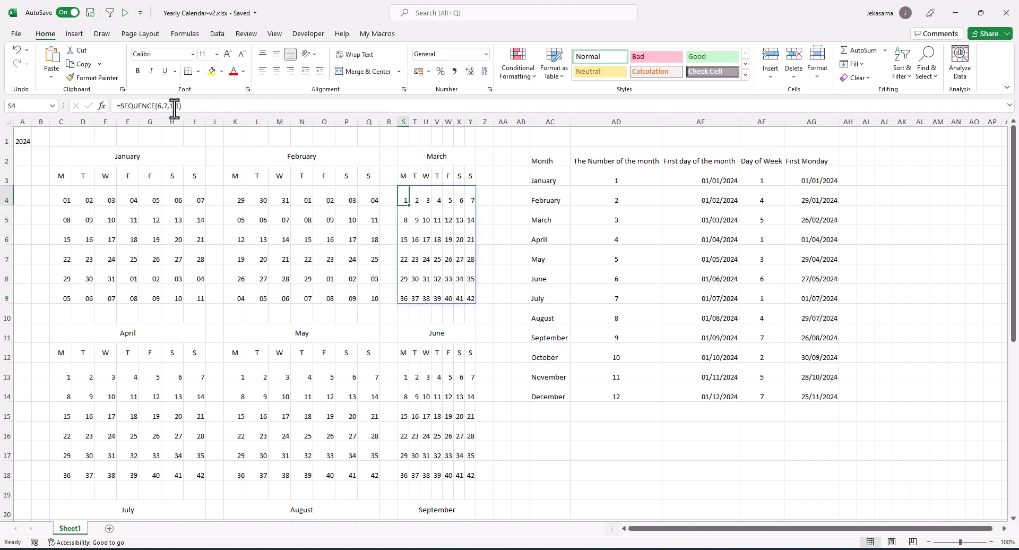
double_click(174, 106)
key(ctrl+v)
key(Return)
drag(404, 122, 473, 122)
double_click(476, 121)
Step: Format the March date grid with the Custom number format dd
drag(409, 195, 543, 298)
right_click(409, 195)
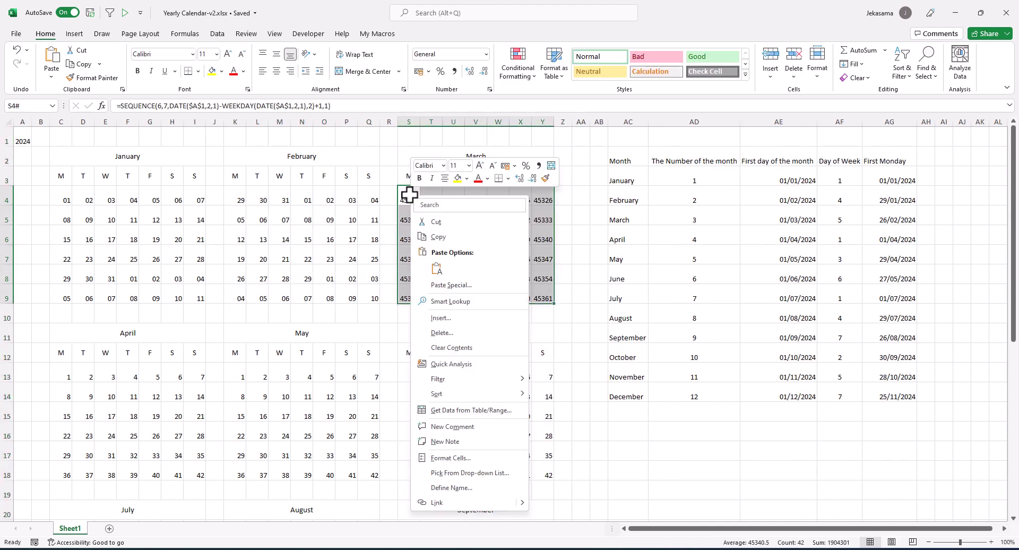
key(ctrl+1)
click(262, 201)
click(372, 244)
click(438, 322)
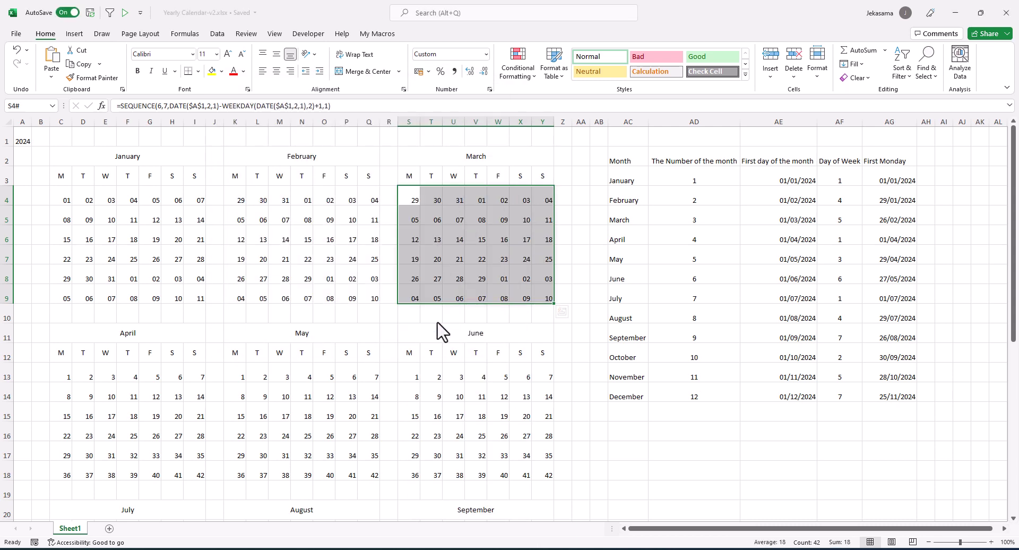
Step: Start April's SEQUENCE in C13 at the first-Monday date copied from AG6
click(135, 382)
click(879, 237)
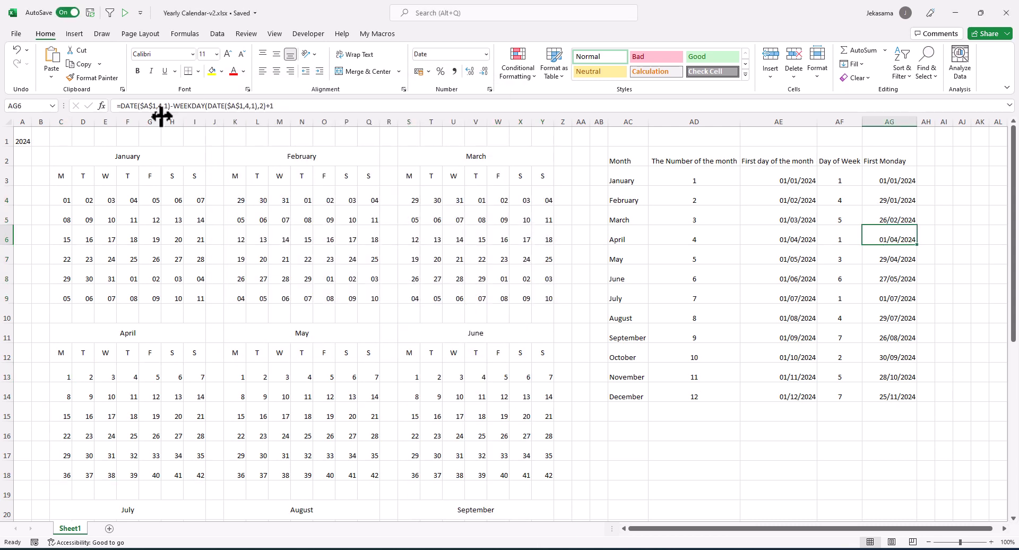
drag(121, 106, 296, 105)
key(ctrl+c)
key(Escape)
click(61, 377)
double_click(173, 106)
key(ctrl+v)
key(Return)
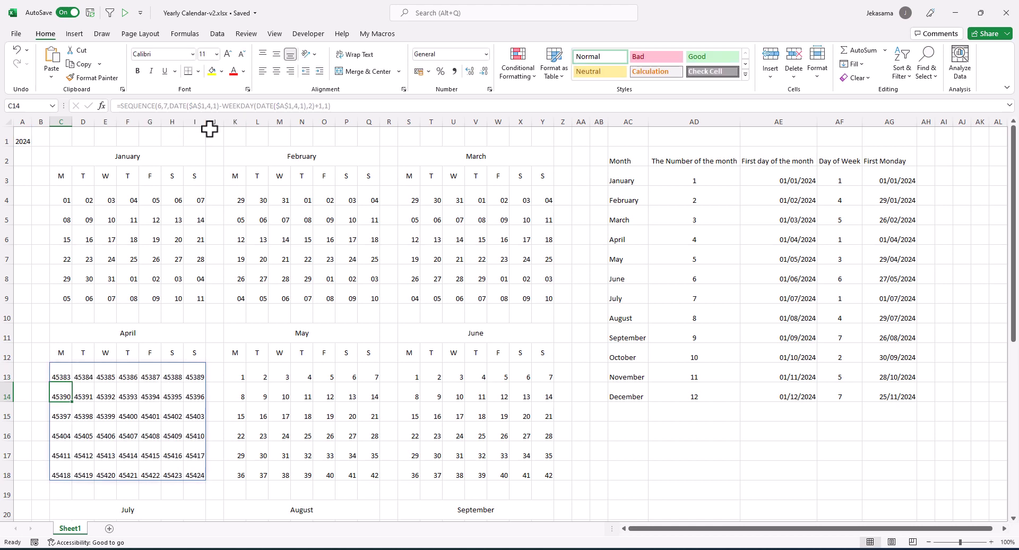
Step: Format the April date grid with the Custom number format dd
drag(61, 377, 194, 476)
key(ctrl+1)
click(260, 200)
click(372, 244)
click(438, 322)
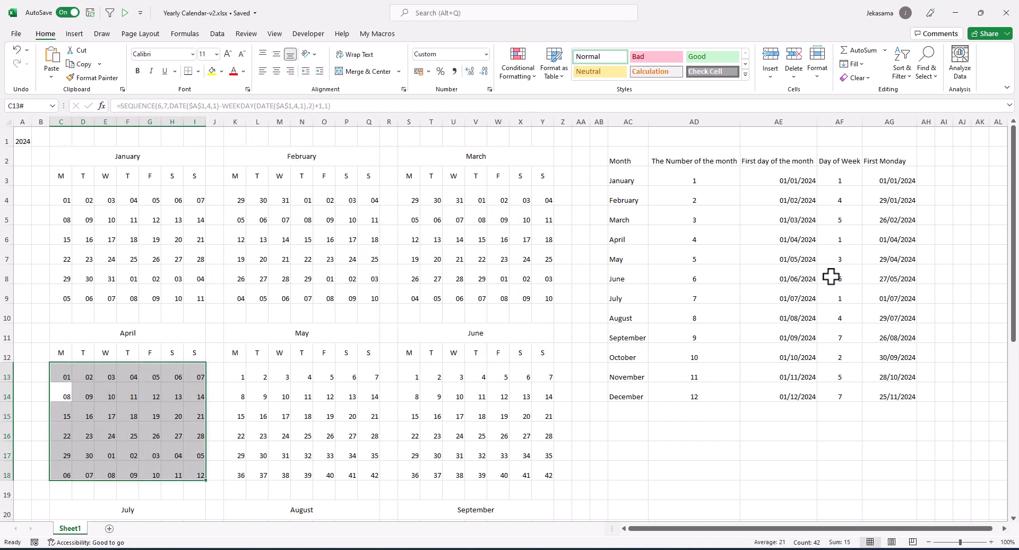
Step: Start May's SEQUENCE in K13 at the first-Monday date copied from AG7
click(890, 259)
drag(296, 106, 121, 106)
key(ctrl+c)
key(Escape)
click(235, 377)
double_click(173, 105)
key(ctrl+v)
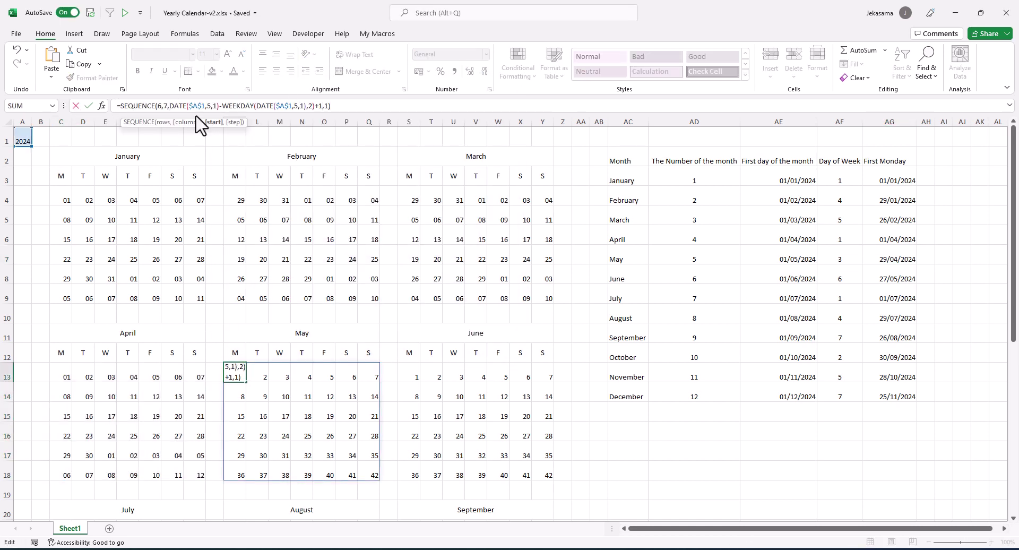
key(ctrl+Return)
Step: Format the May date grid with the Custom number format dd
key(ctrl+shift+Down)
key(ctrl+shift+Right)
key(ctrl+q)
key(ctrl+1)
key(End)
key(Tab)
text(dd)
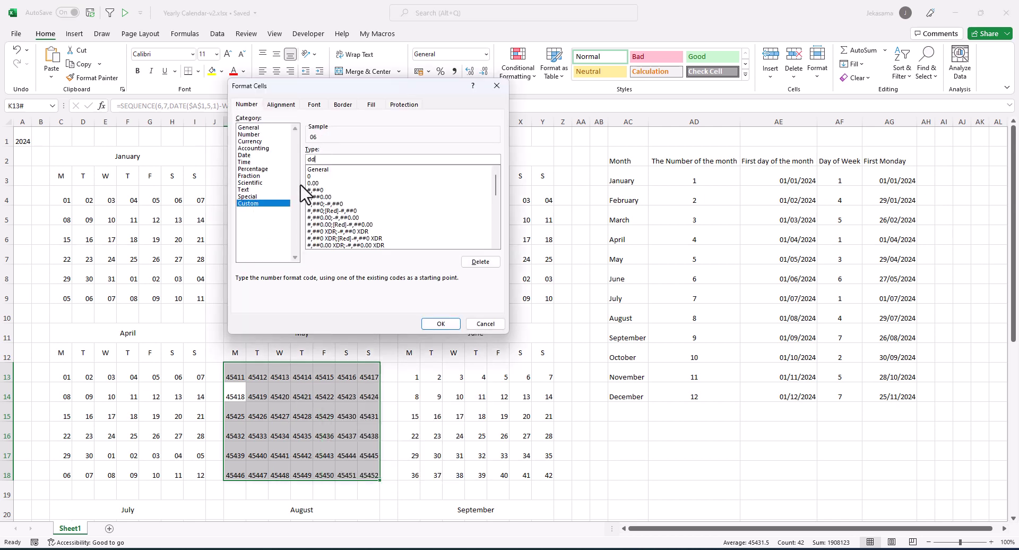
click(441, 324)
Step: Start June's SEQUENCE in S13 at the first-Monday date copied from AG8
click(889, 279)
drag(274, 106, 121, 105)
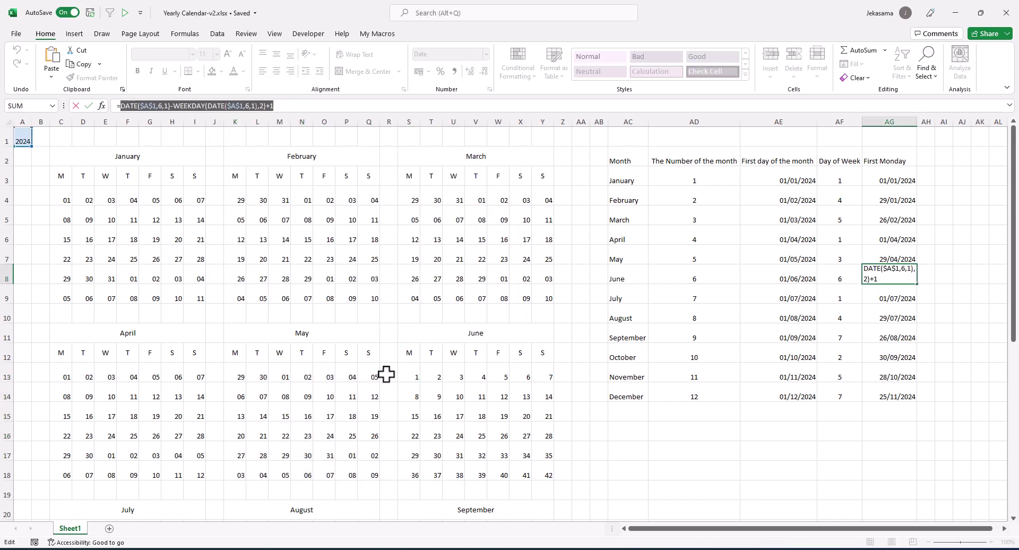
key(ctrl+c)
key(Escape)
click(408, 376)
double_click(173, 105)
key(ctrl+v)
key(ctrl+Return)
Step: Format the June date grid with the Custom number format dd
key(ctrl+shift+Down)
key(ctrl+shift+Right)
key(ctrl+1)
key(End)
key(Tab)
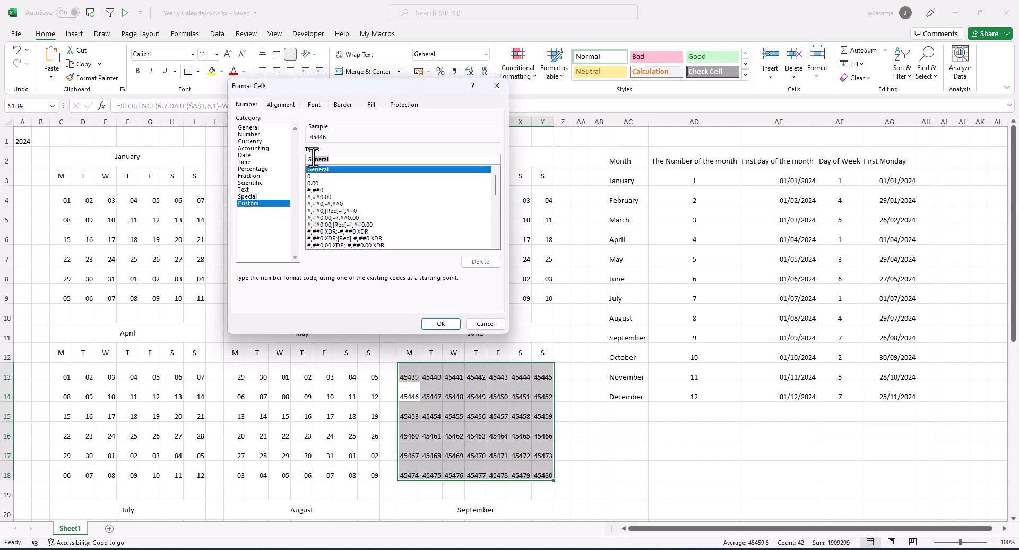
text(dd)
key(Return)
Step: Start July's SEQUENCE in C22 at the first-Monday date copied from AG9
scroll(303, 221, down, 4)
scroll(303, 232, up, 2)
click(889, 181)
drag(273, 105, 121, 106)
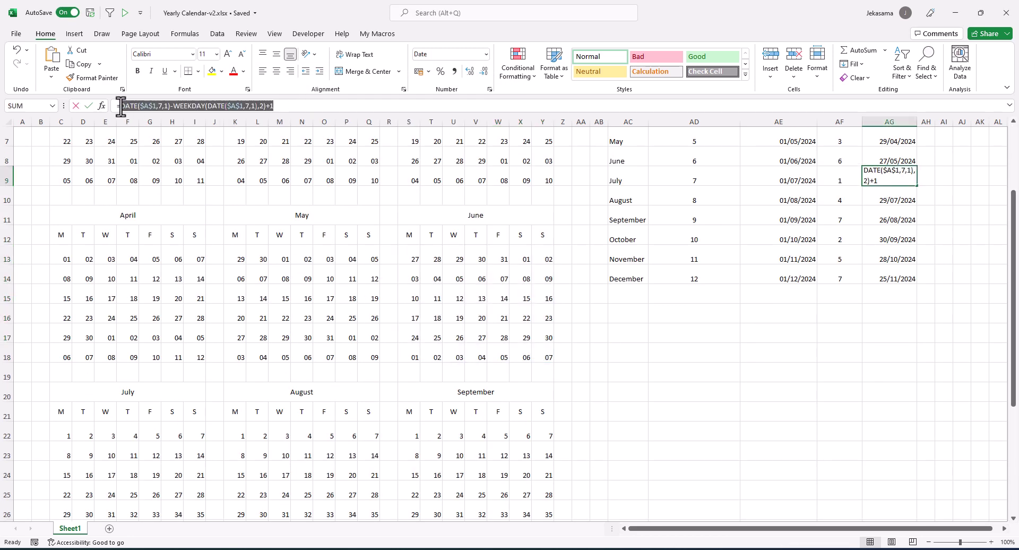
key(ctrl+c)
key(Escape)
scroll(177, 369, down, 2)
click(61, 318)
double_click(173, 106)
key(ctrl+v)
key(ctrl+Return)
Step: Format the July date grid with the Custom number format dd
key(ctrl+shift+Down)
key(ctrl+shift+Right)
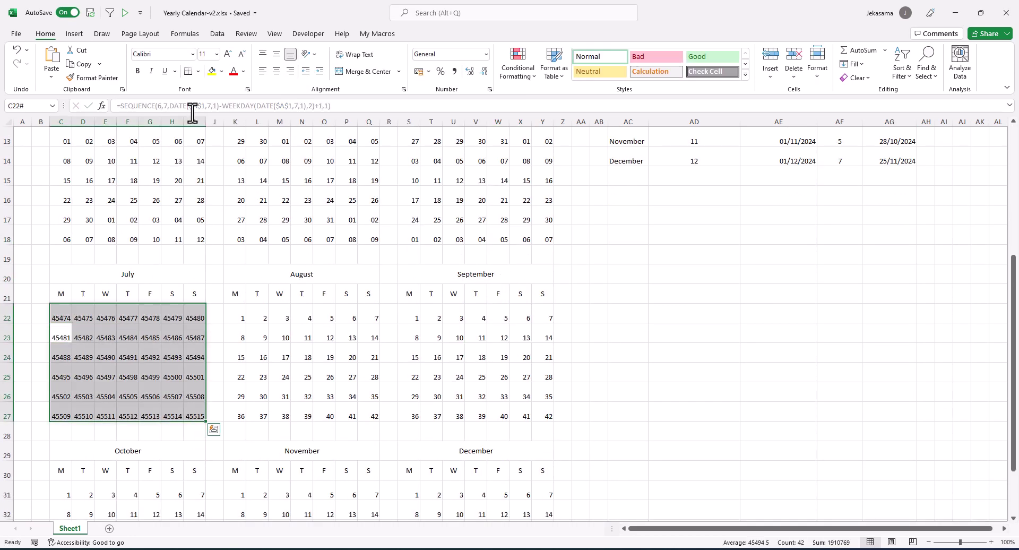
key(ctrl+1)
text(dd)
key(Return)
Step: Start August's SEQUENCE in K22 at the first-Monday date copied from AG10
scroll(241, 316, up, 2)
click(881, 200)
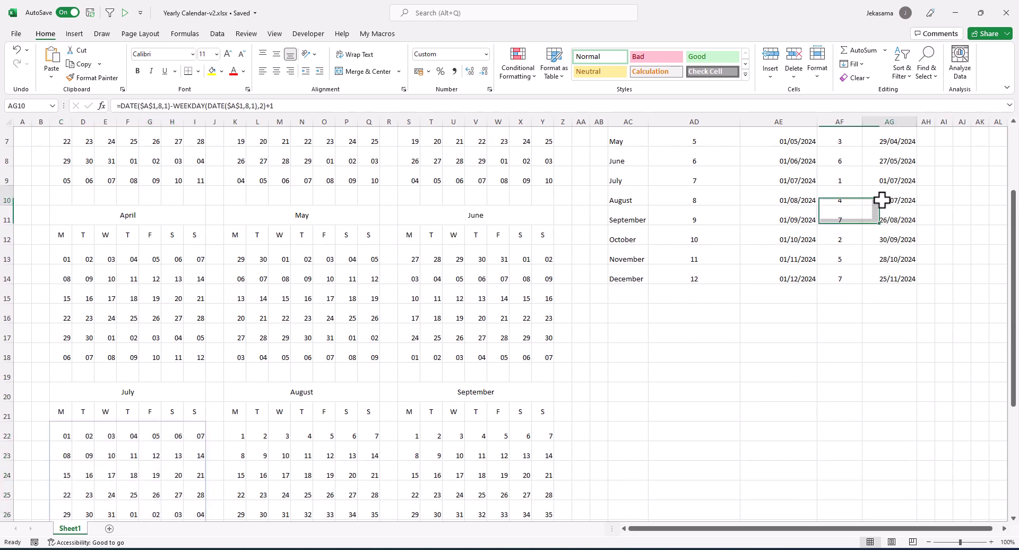
drag(274, 106, 116, 105)
key(ctrl+c)
key(Escape)
scroll(250, 336, down, 2)
click(235, 318)
double_click(160, 106)
key(ctrl+v)
key(Return)
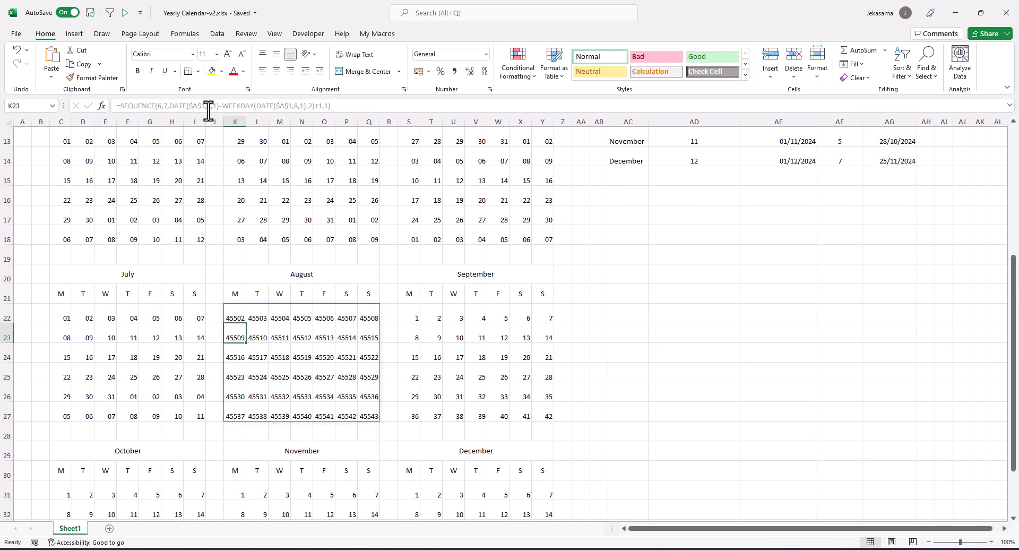
Step: Format the August date grid with the Custom number format dd
key(ctrl+slash)
key(ctrl+1)
text(dd)
click(431, 324)
Step: Start September's SEQUENCE in S22 at the first-Monday date copied from AG11
scroll(860, 209, up, 2)
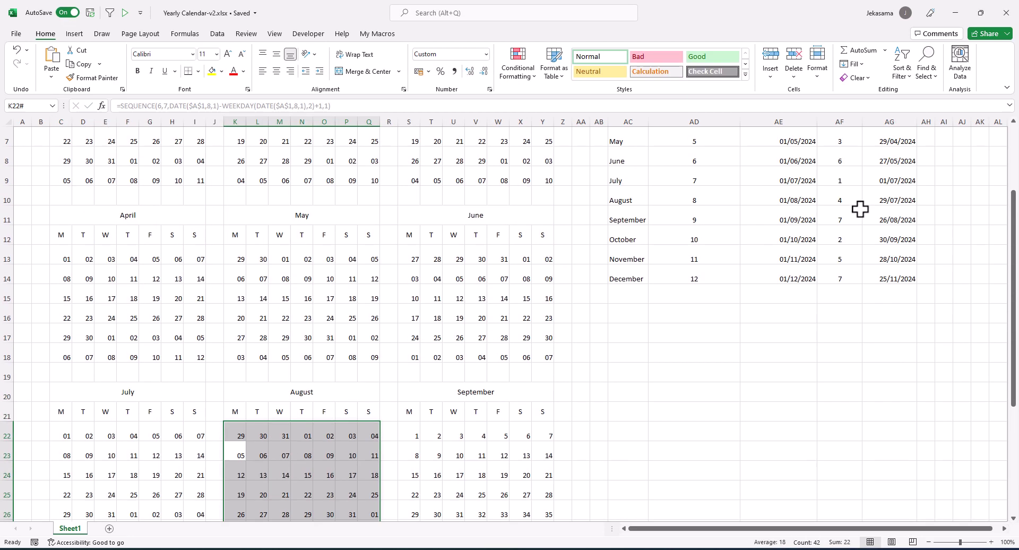
click(873, 218)
drag(274, 106, 117, 106)
key(ctrl+c)
key(Escape)
click(409, 436)
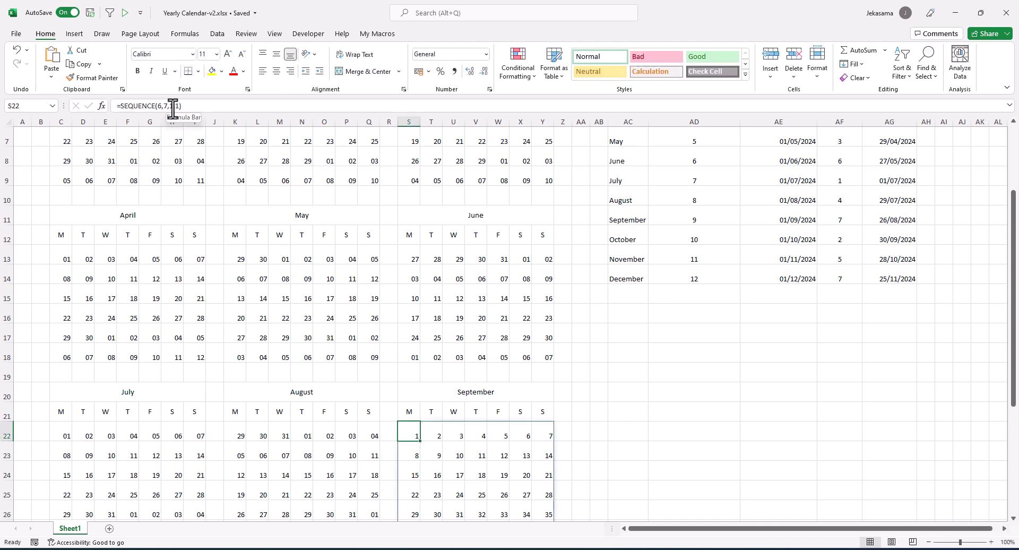
double_click(173, 108)
key(ctrl+v)
key(Return)
Step: Format the September date grid with the Custom number format dd
key(ctrl+slash)
scroll(241, 228, down, 1)
key(ctrl+1)
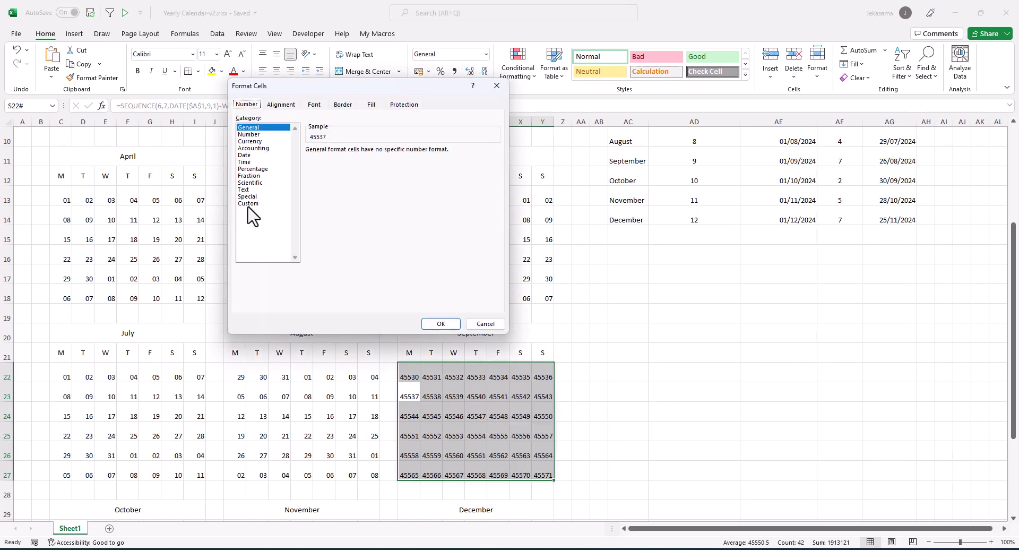
click(247, 204)
text(dd)
click(441, 323)
Step: Start October's SEQUENCE in C31 at the first-Monday date copied from AG12
click(890, 180)
drag(282, 105, 122, 106)
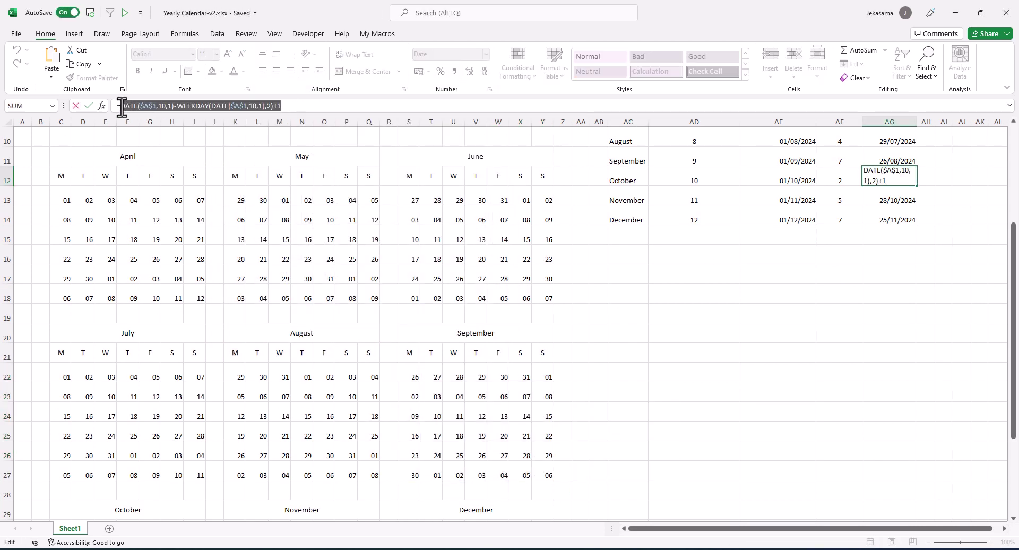
key(ctrl+c)
key(Escape)
scroll(232, 380, down, 3)
click(61, 377)
double_click(173, 107)
key(ctrl+v)
key(Return)
Step: Format the October date grid with the Custom number format dd
key(ctrl+slash)
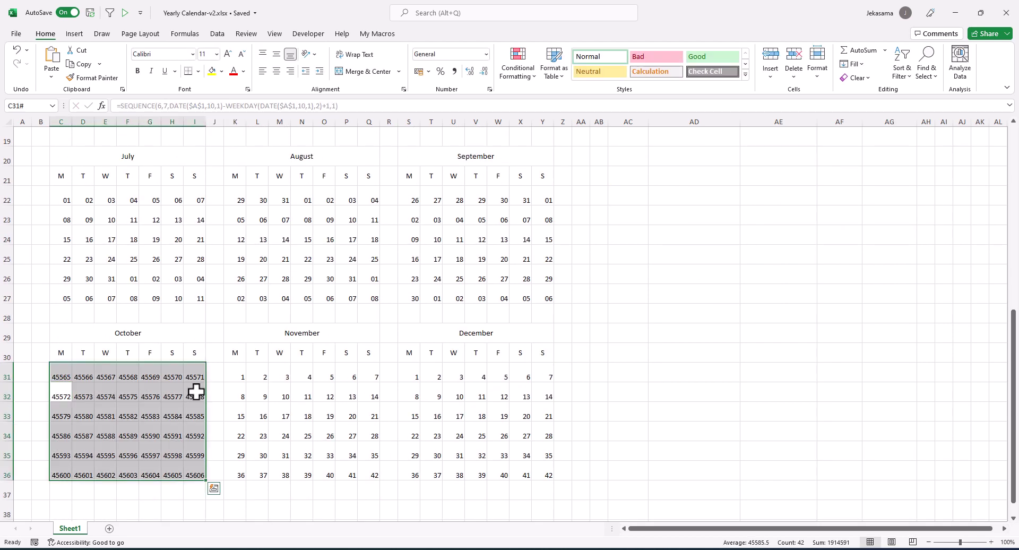
key(ctrl+1)
click(248, 203)
text(dd)
click(440, 324)
Step: Start November's SEQUENCE in K31 at its first-Monday date copied from column AG
scroll(403, 295, up, 3)
click(890, 200)
drag(282, 105, 120, 106)
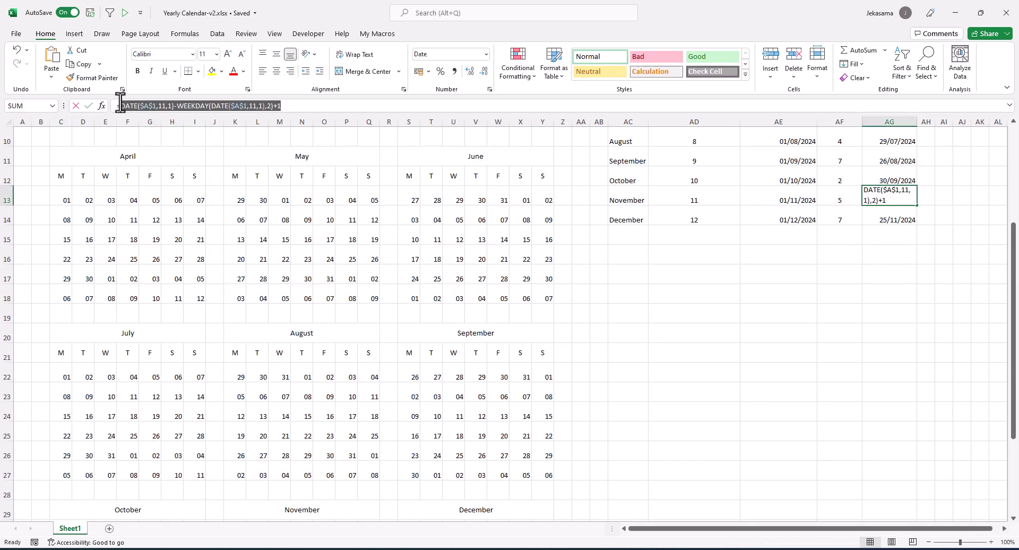
key(ctrl+c)
key(Escape)
scroll(239, 409, down, 2)
click(236, 435)
double_click(159, 106)
key(ctrl+v)
key(Return)
Step: Format the November date grid with the Custom number format dd
key(ctrl+slash)
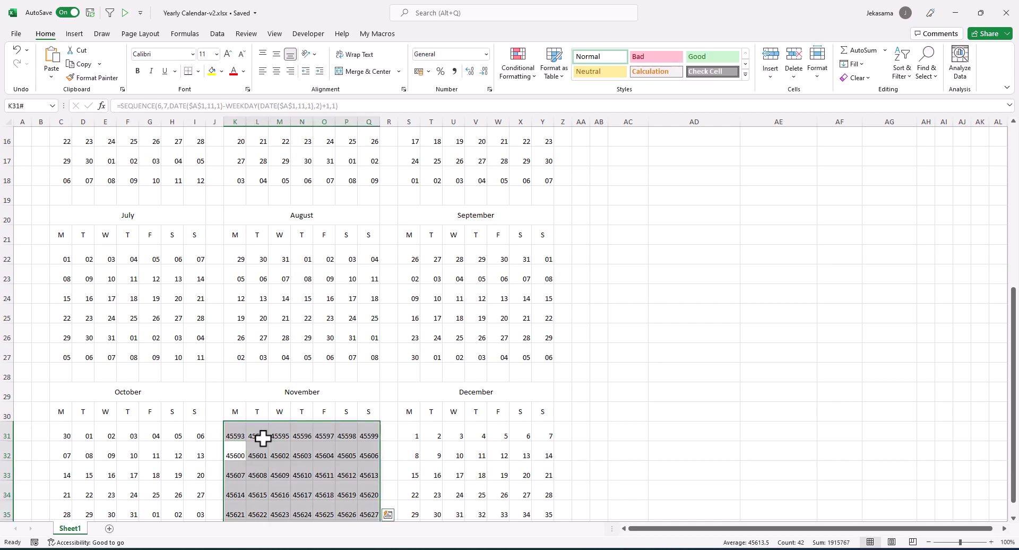
key(ctrl+1)
click(248, 203)
text(dd)
click(440, 324)
Step: Start December's SEQUENCE in S31 at the first-Monday date copied from AG14
scroll(660, 330, up, 4)
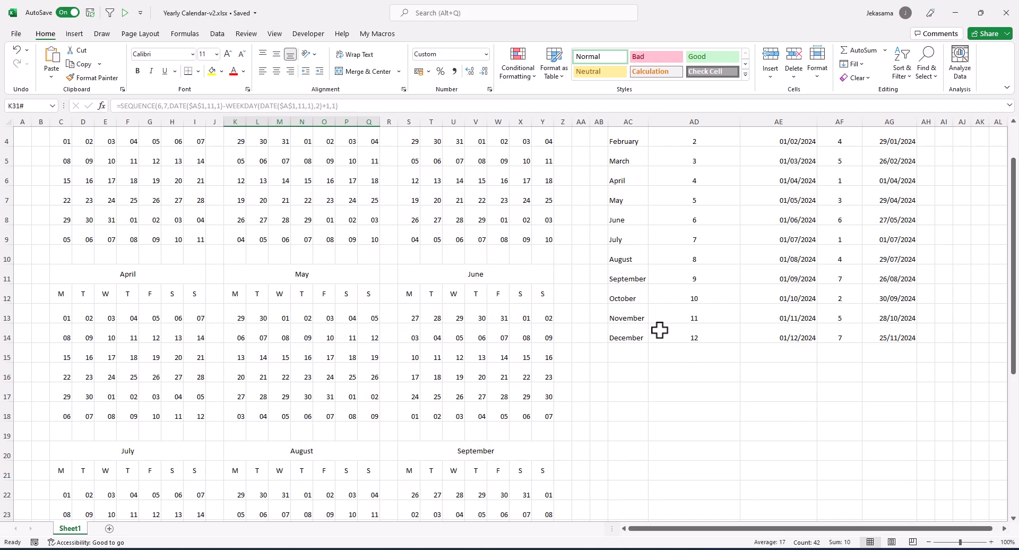
click(890, 338)
drag(282, 105, 118, 105)
key(ctrl+c)
key(Escape)
scroll(273, 288, down, 4)
click(409, 432)
click(169, 106)
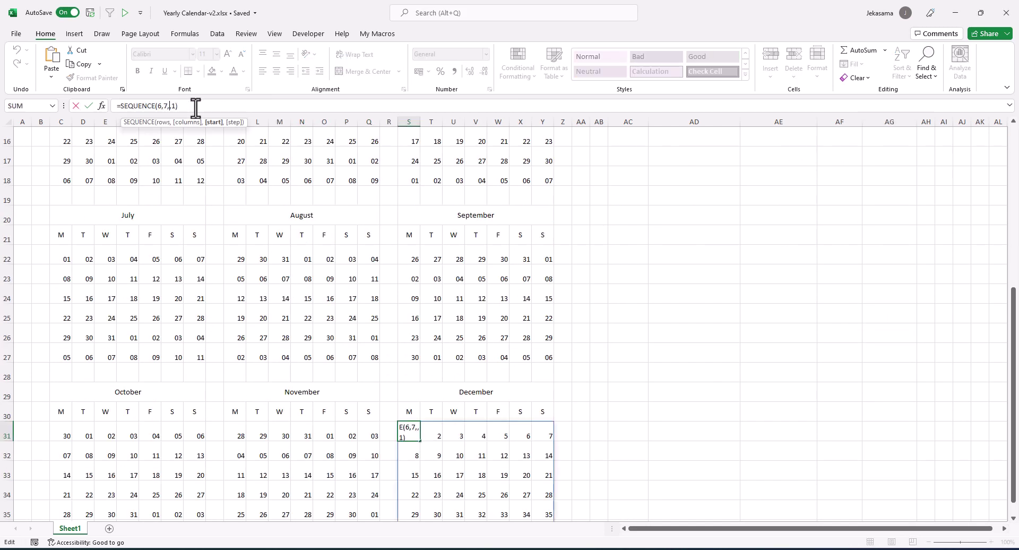
key(ctrl+v)
key(Return)
Step: Format the December date grid with the Custom number format dd
key(ctrl+slash)
key(ctrl+1)
click(248, 203)
text(dd)
click(441, 324)
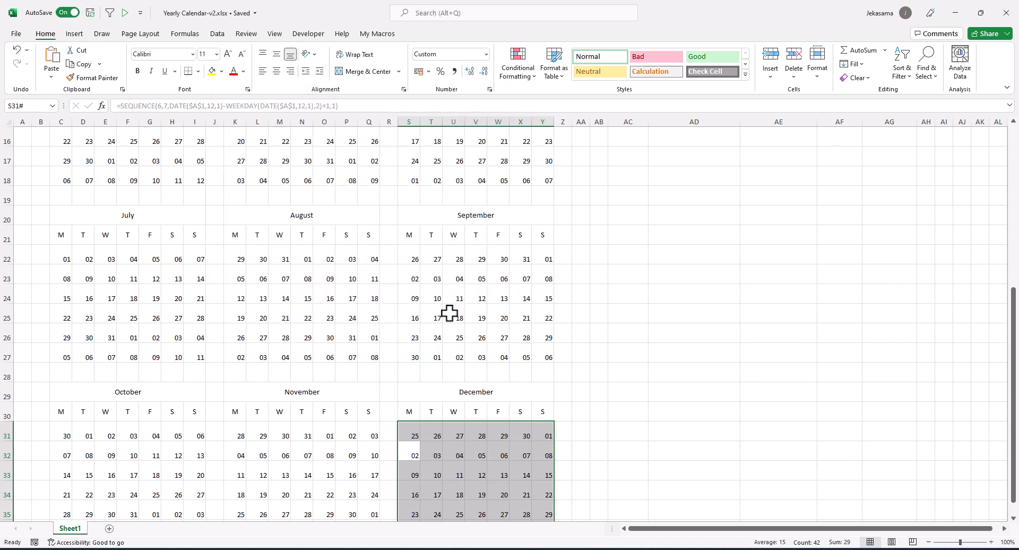
click(378, 334)
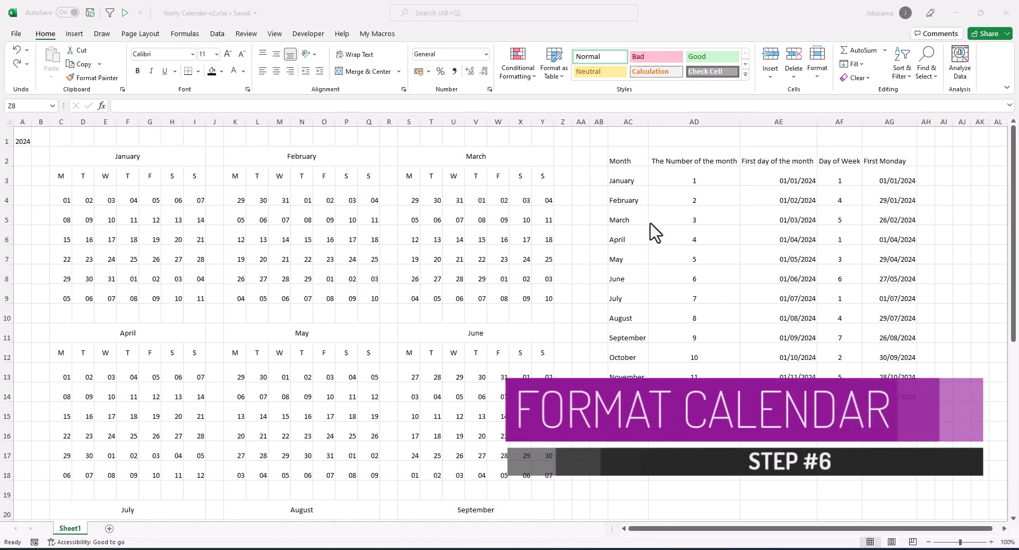
Step: Delete the helper month table in columns AC:AH
drag(628, 122, 926, 123)
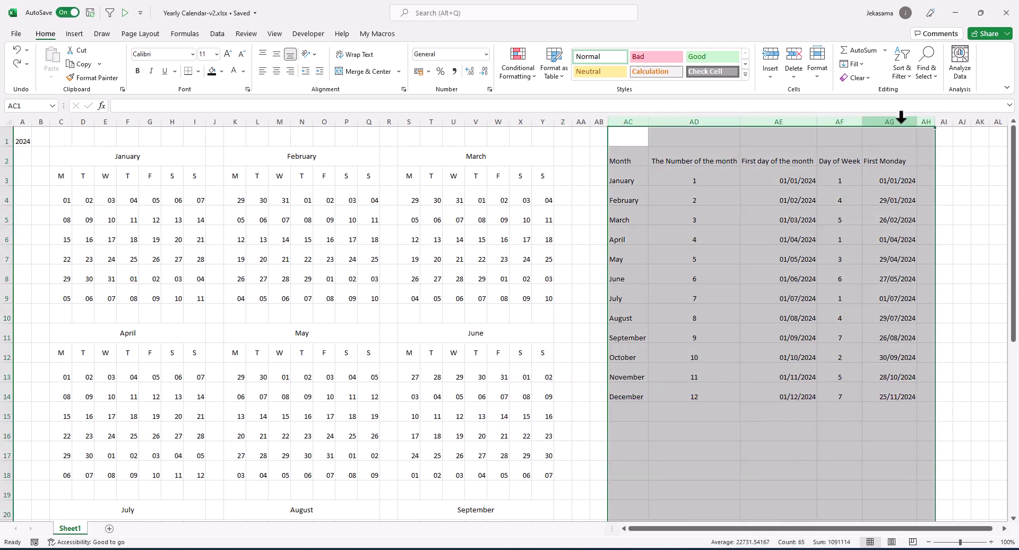
right_click(903, 123)
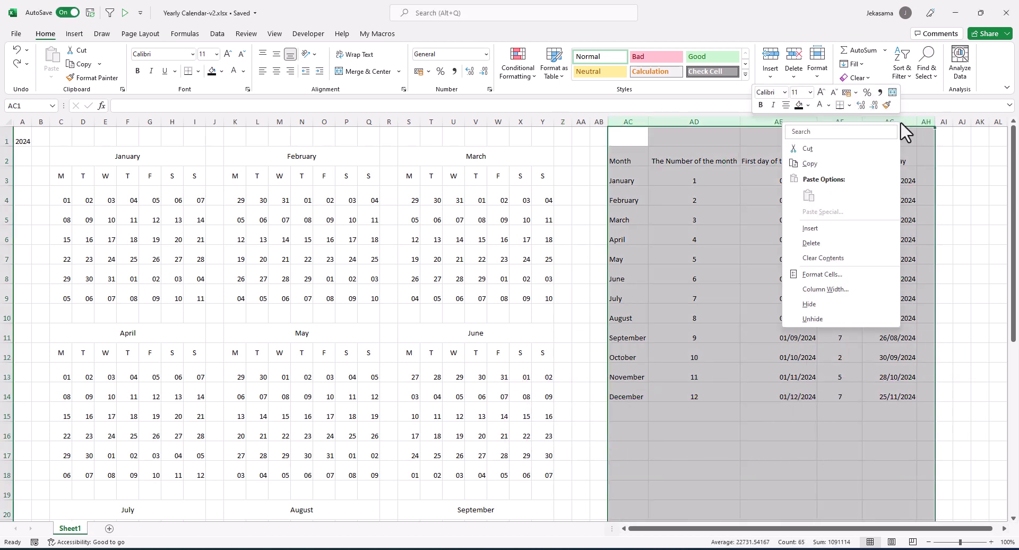
click(833, 249)
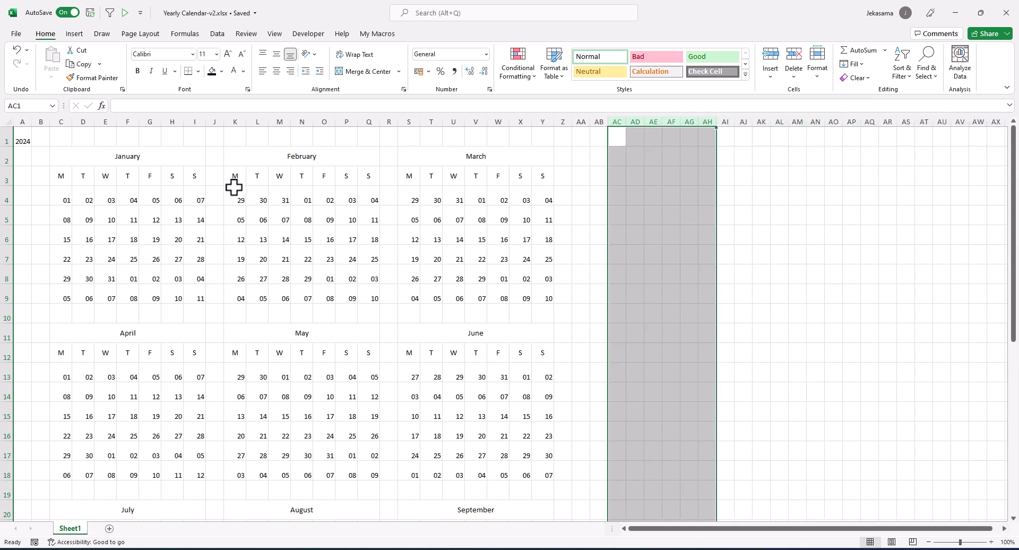
Step: Test the calendar with the years 2050, 1950 and 2036 in A1, then restore 2024
click(23, 139)
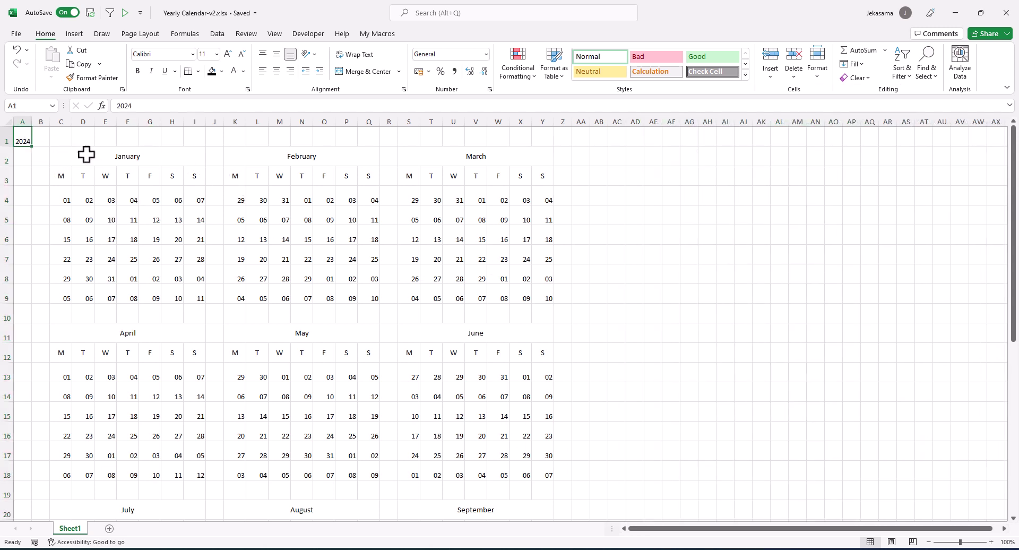
text(20)
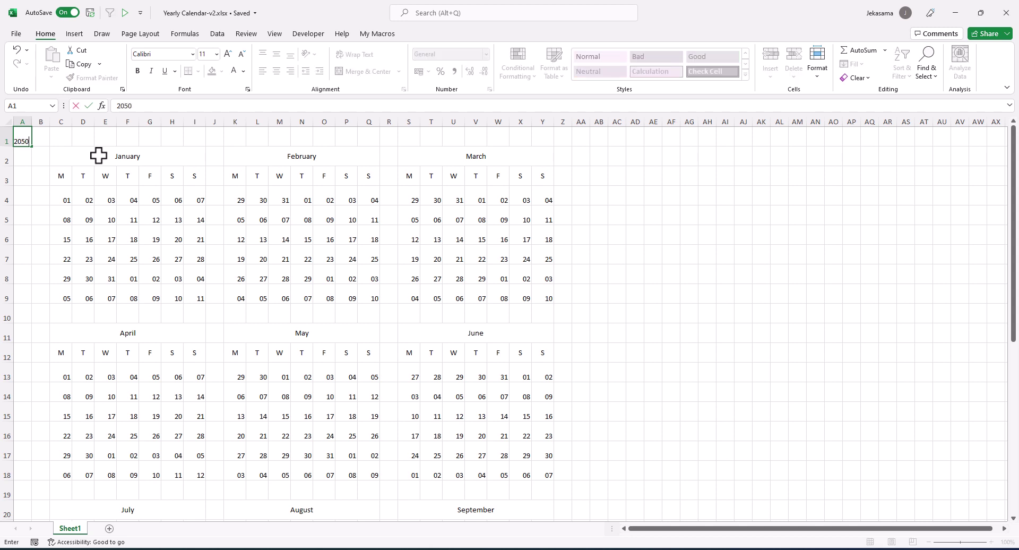
key(Return)
key(Up)
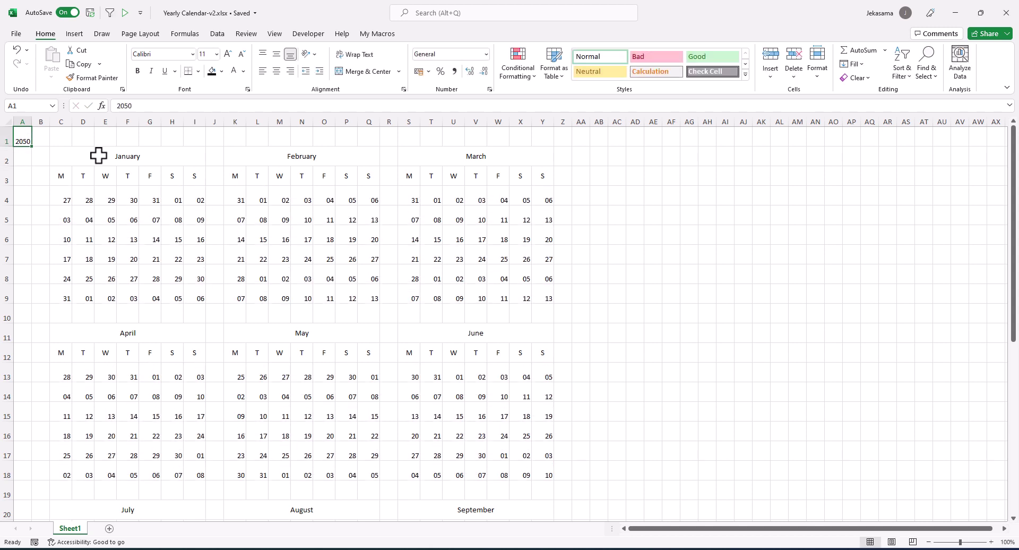
text(195)
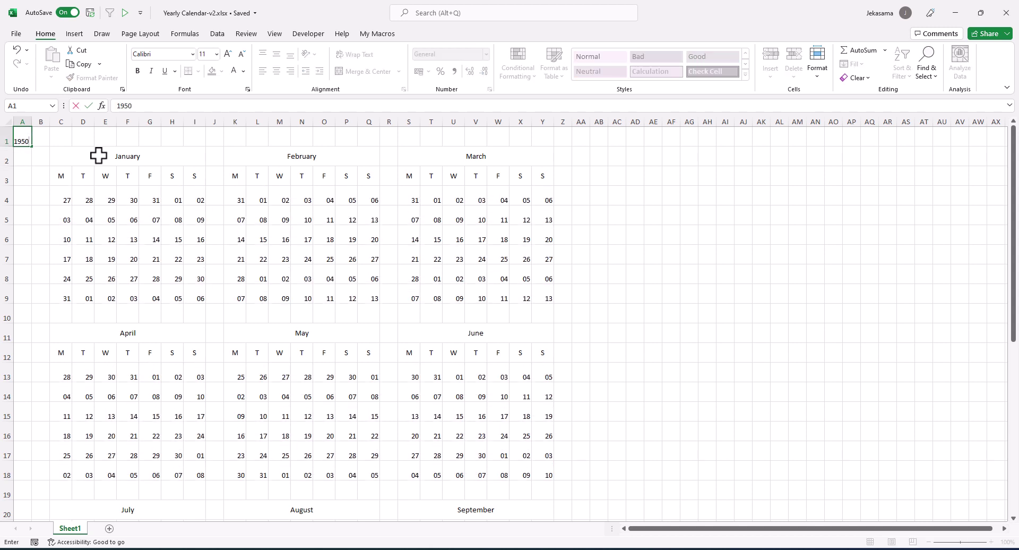
key(Return)
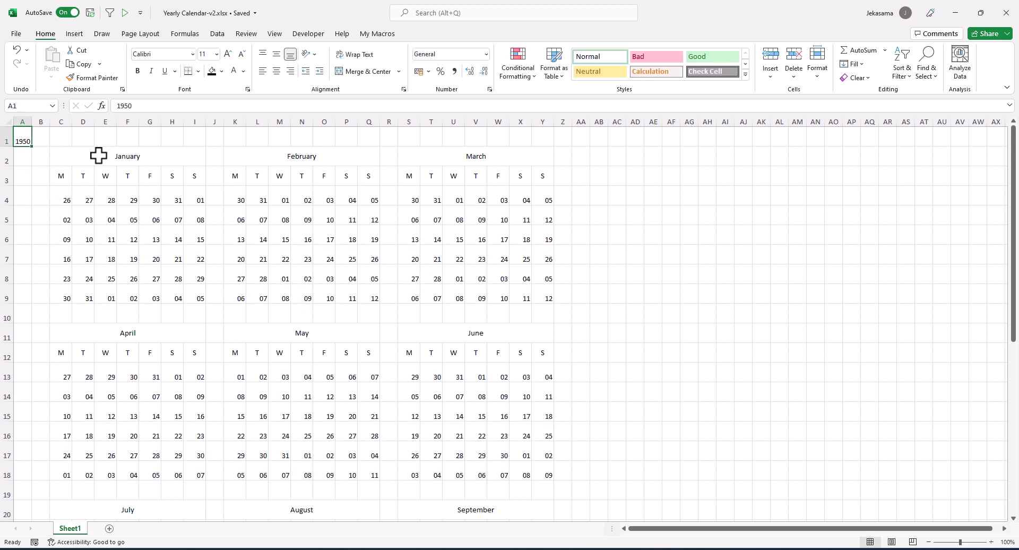
text(2036)
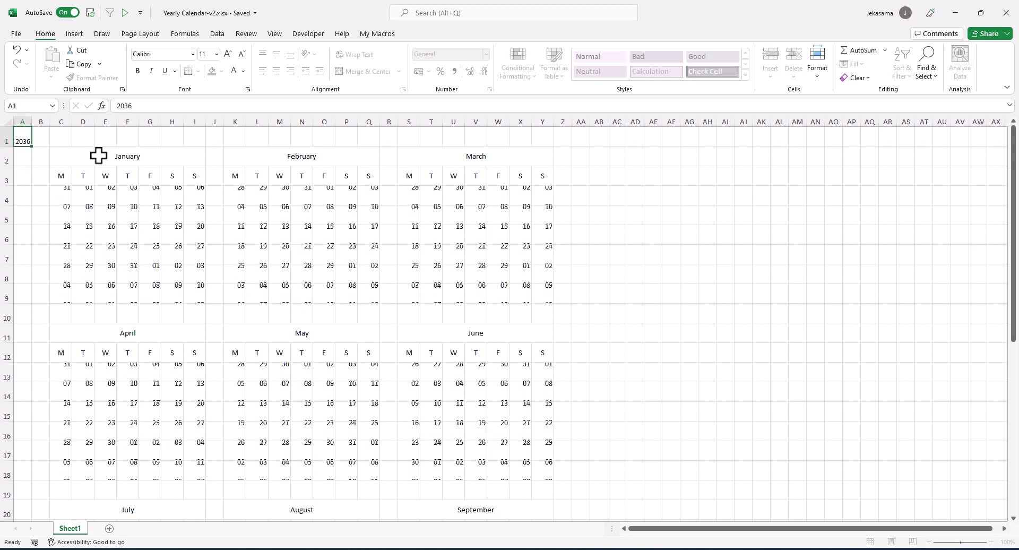
key(ctrl+Return)
text(2024)
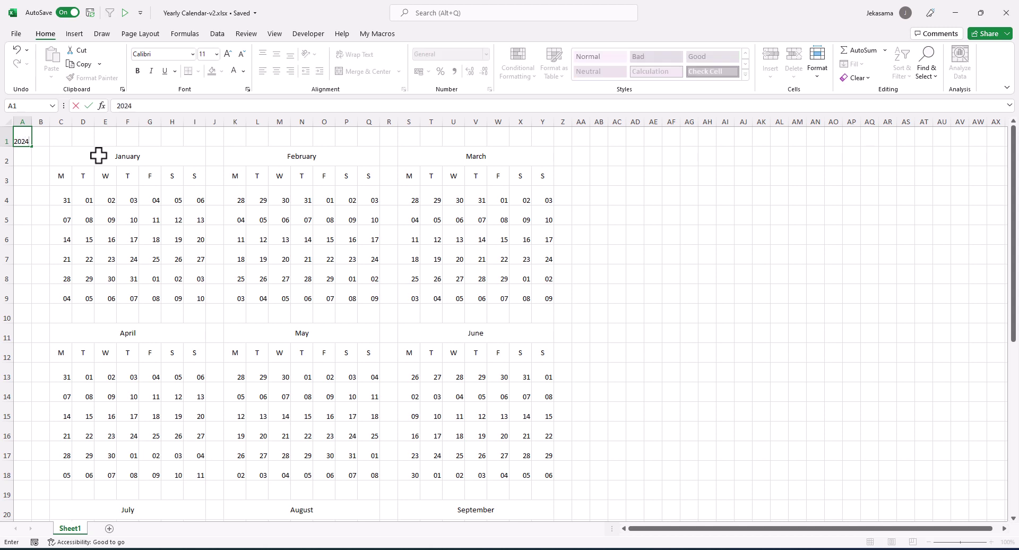
key(Return)
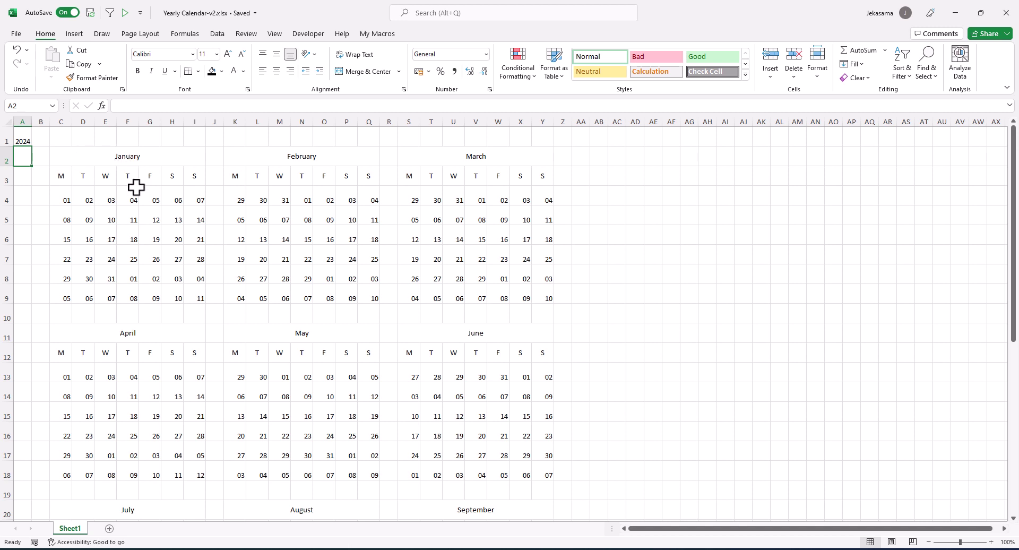
Step: Enlarge the January title in C2 to font size 12
key(Down)
key(ctrl+Right)
key(ctrl+Right)
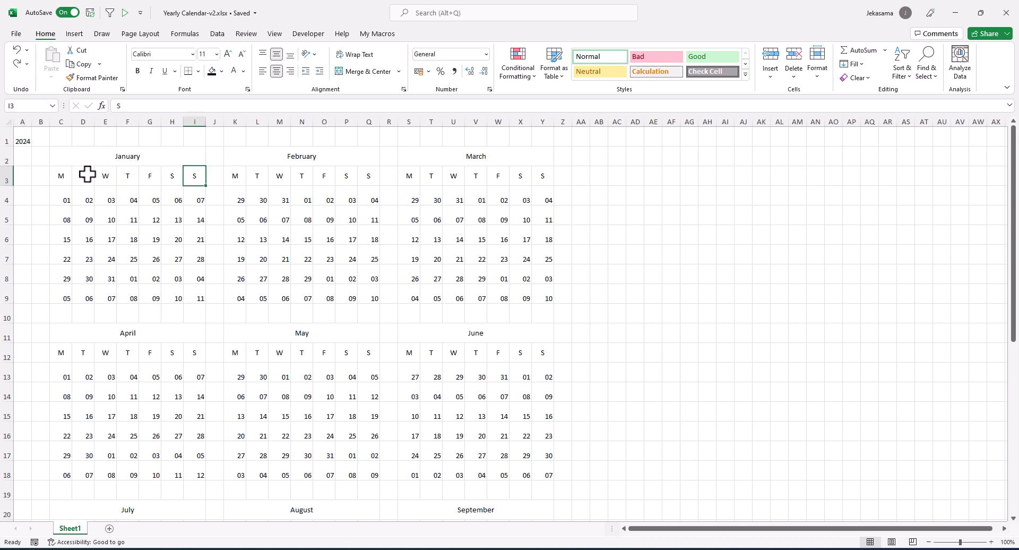
click(61, 161)
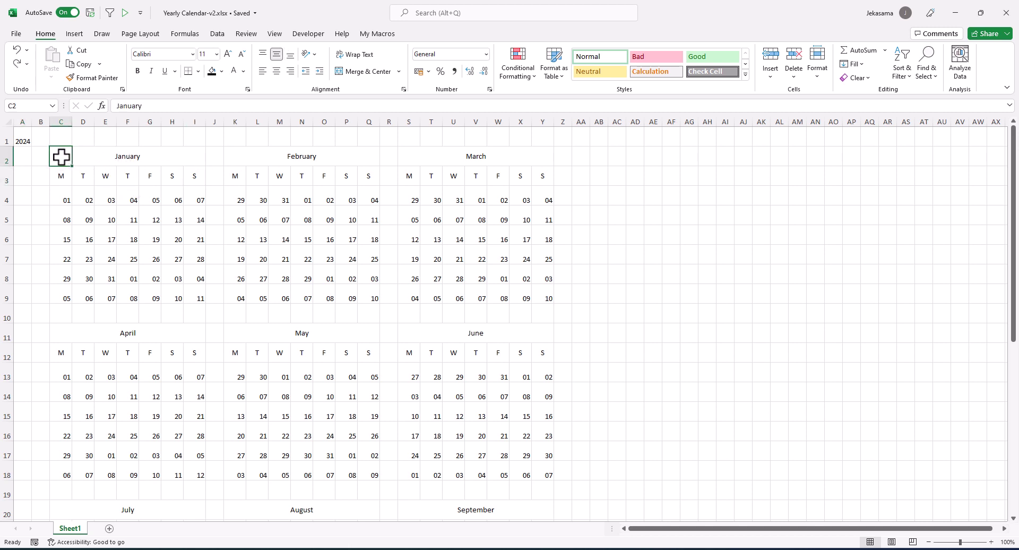
click(228, 55)
Step: Fill January's weekday row C3:I3 with black
drag(69, 179, 191, 175)
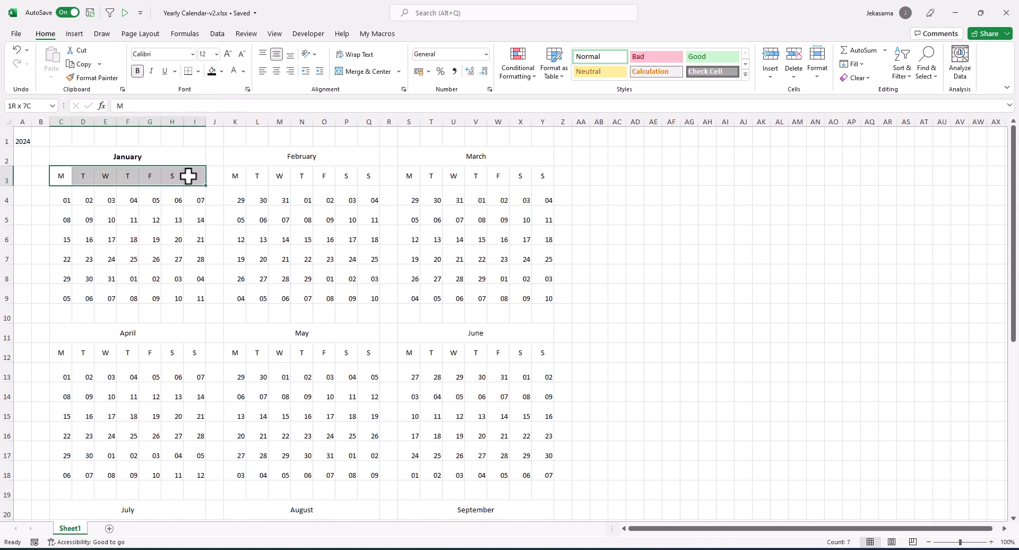
click(221, 72)
click(220, 99)
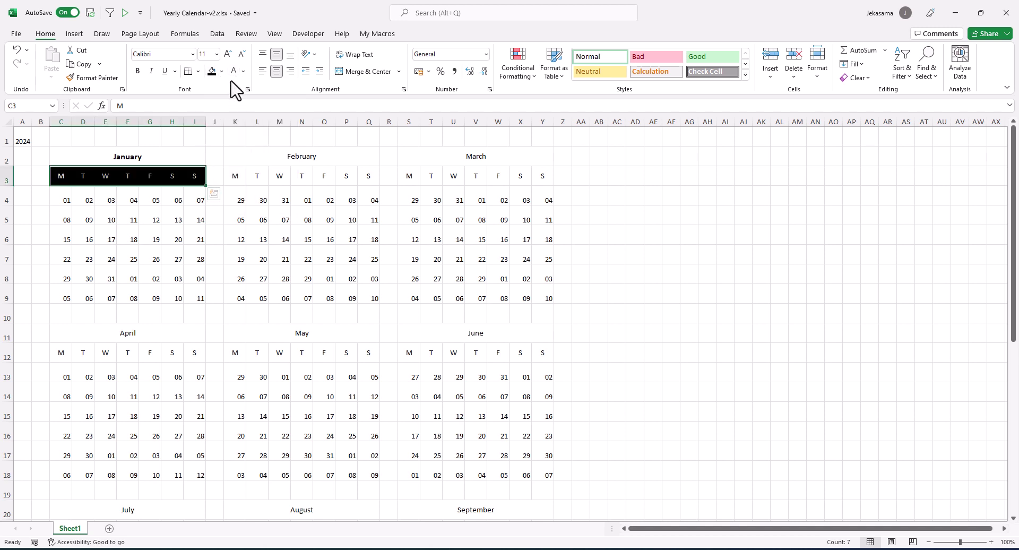
Step: Centre January's C4# date spill range horizontally and vertically
click(62, 200)
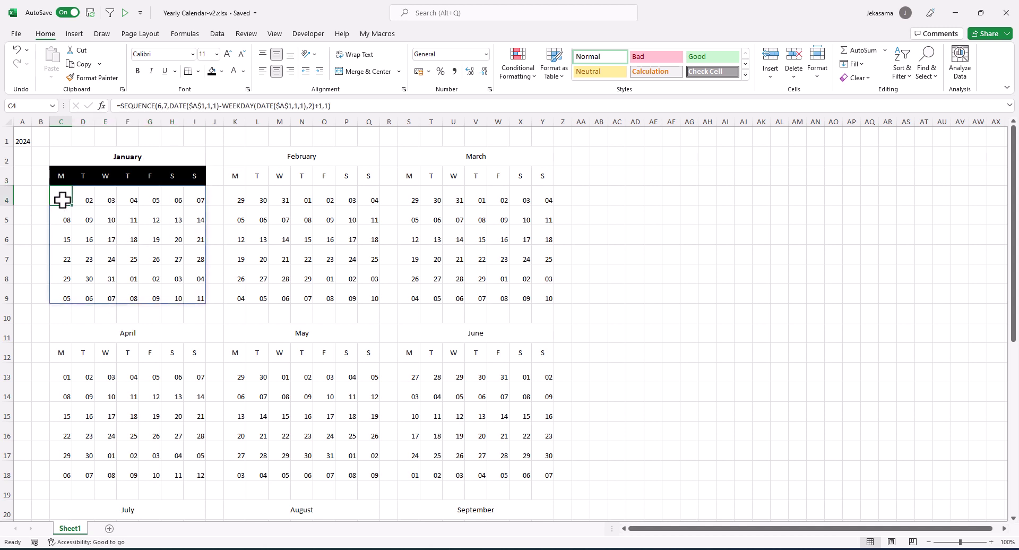
drag(62, 200, 142, 210)
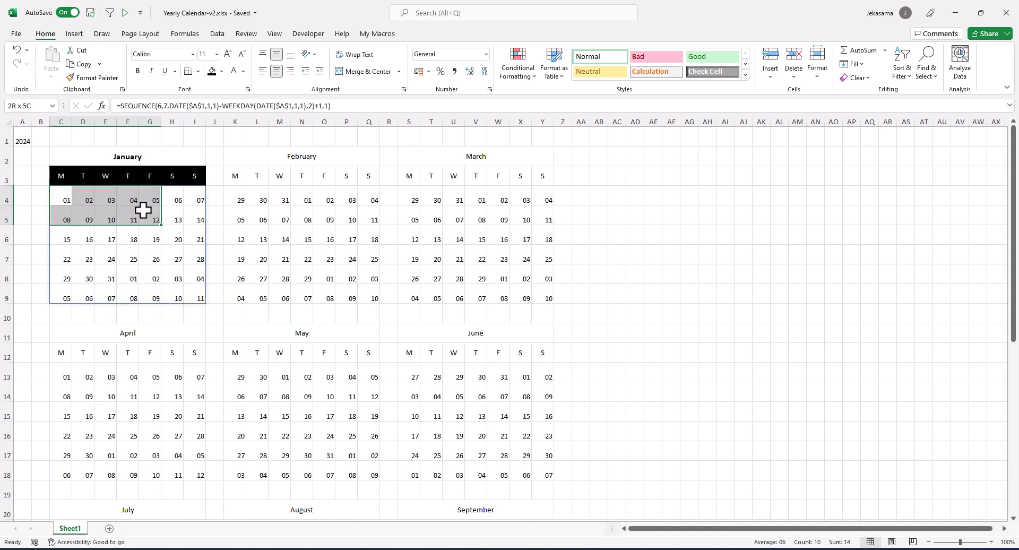
key(ctrl+a)
click(98, 207)
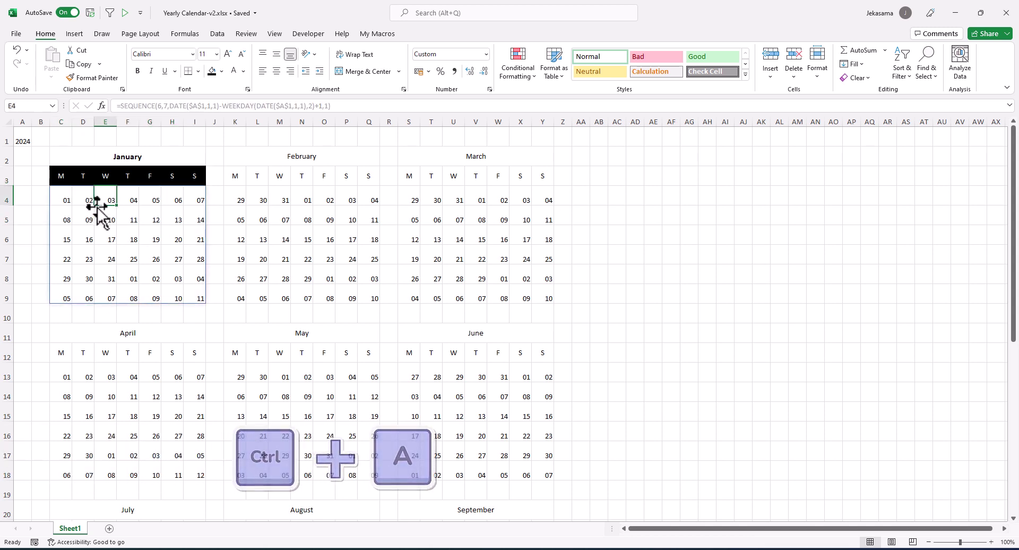
key(ctrl+a)
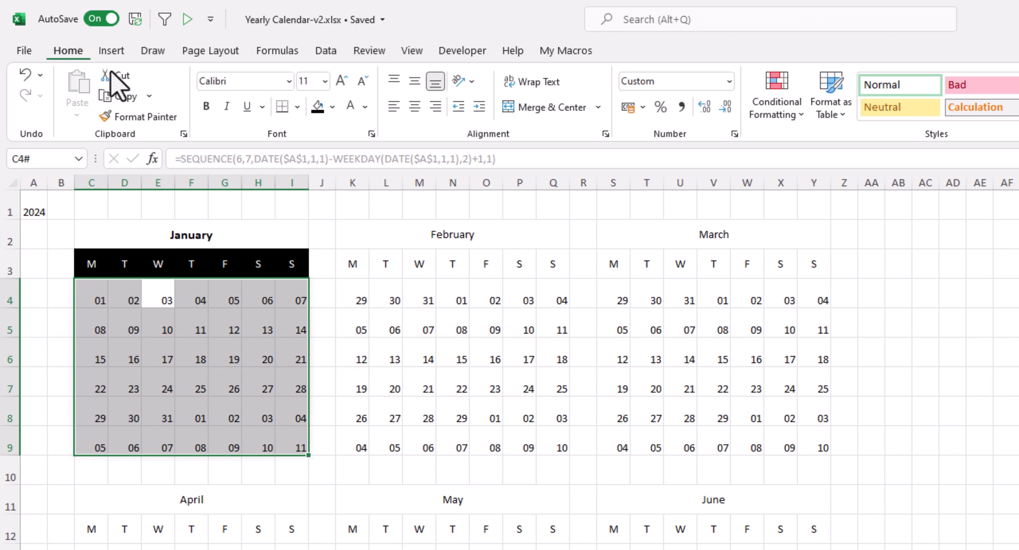
click(414, 106)
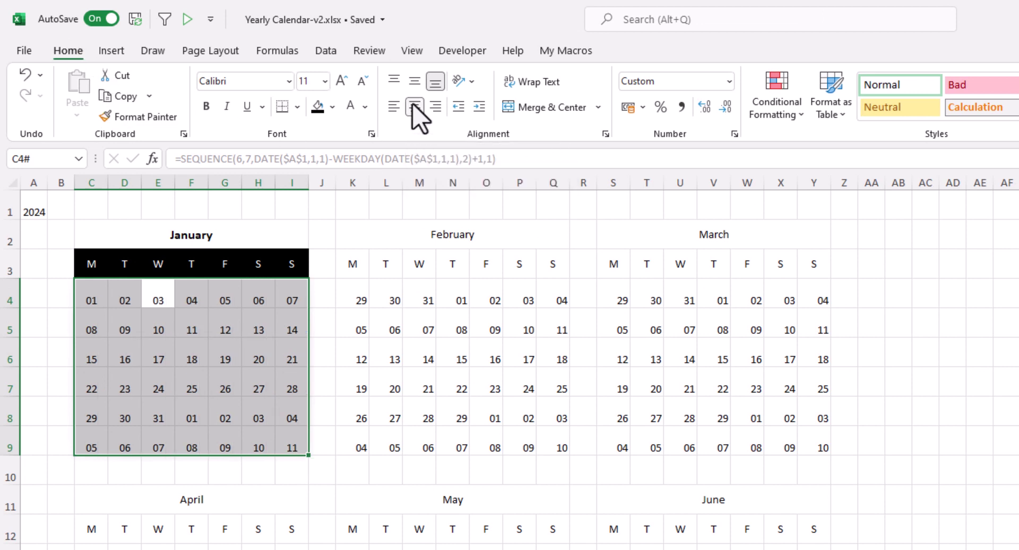
click(414, 82)
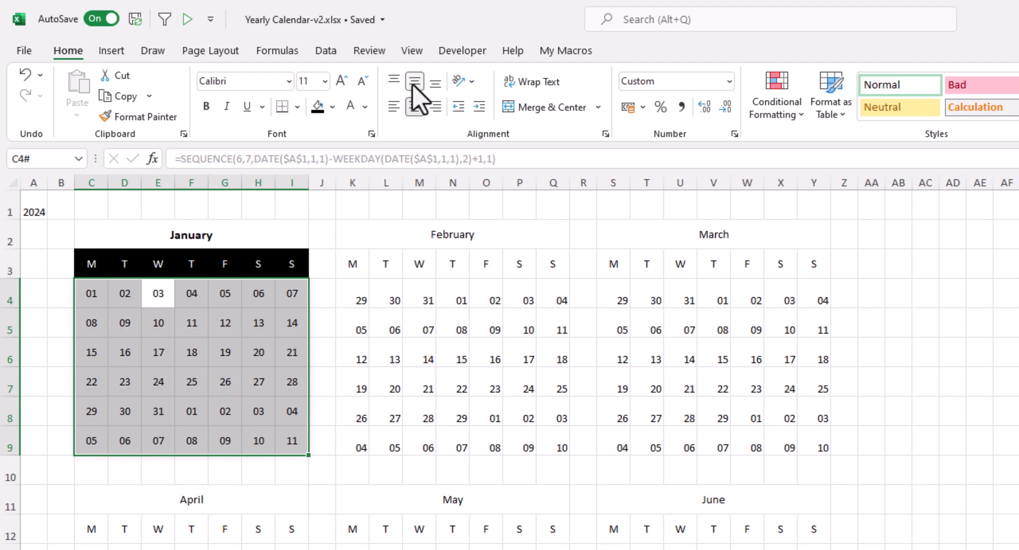
click(302, 208)
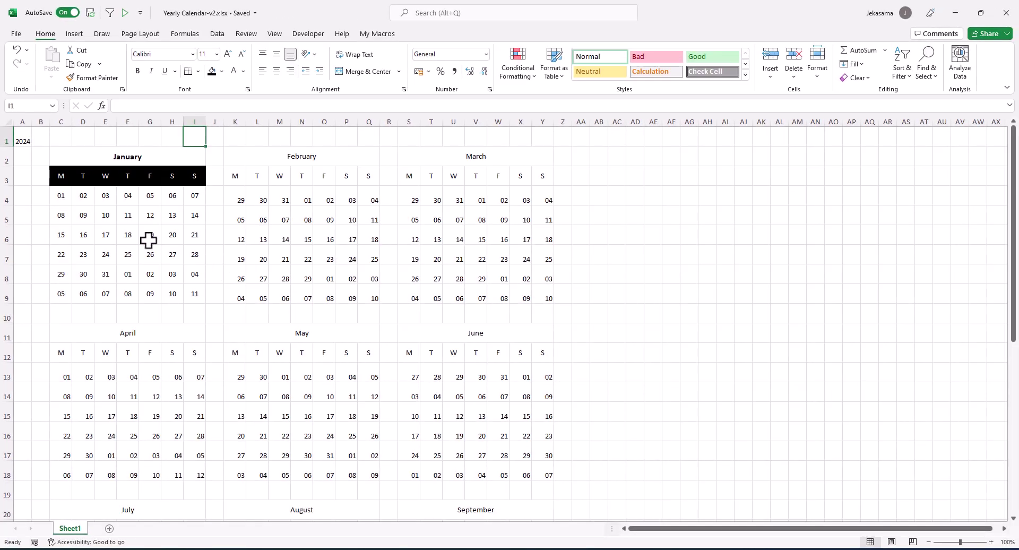
Step: Copy the January block C2:I9 formatting onto the February block
drag(61, 157, 198, 292)
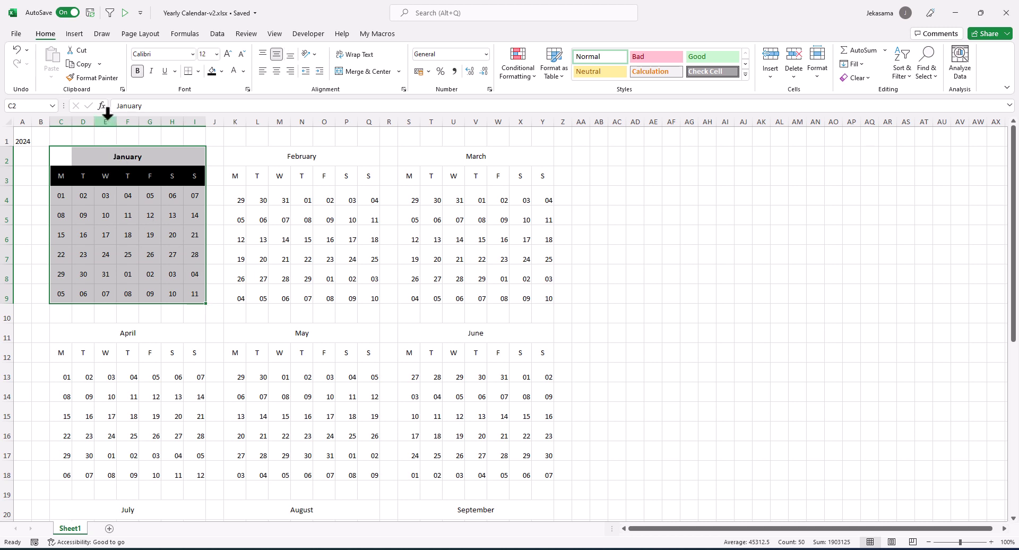
click(95, 80)
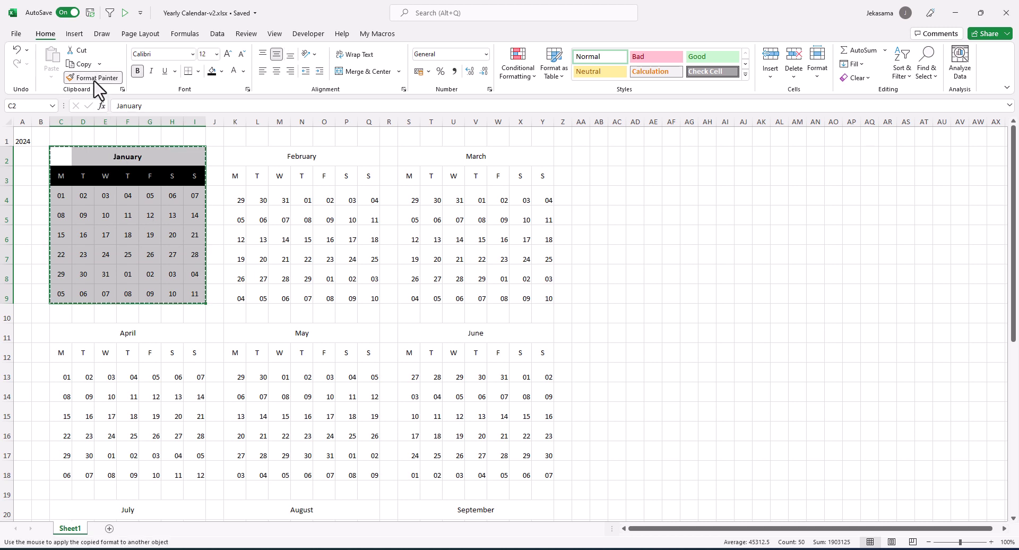
click(235, 156)
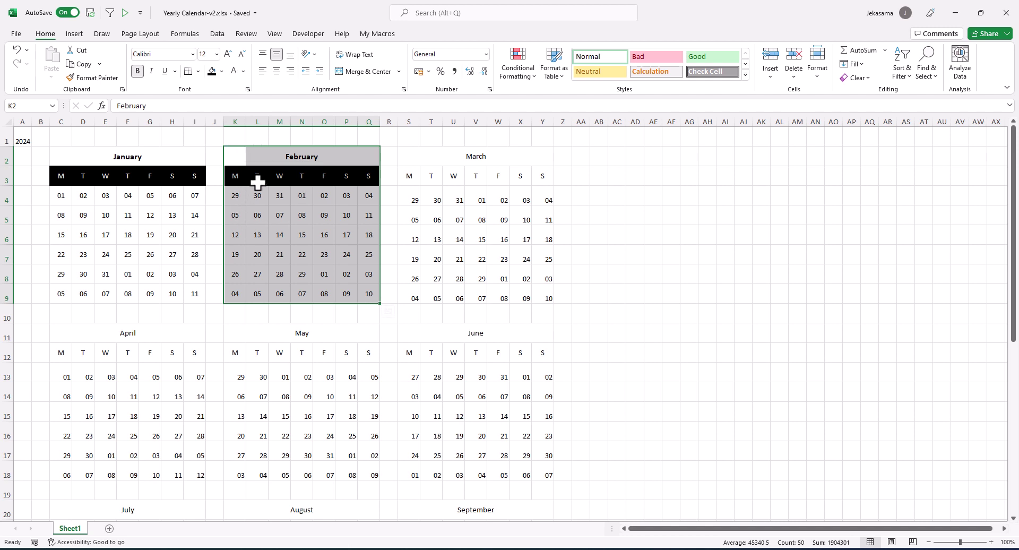
key(Escape)
Step: Paint the same calendar formatting onto the March, April, May and June blocks
click(93, 80)
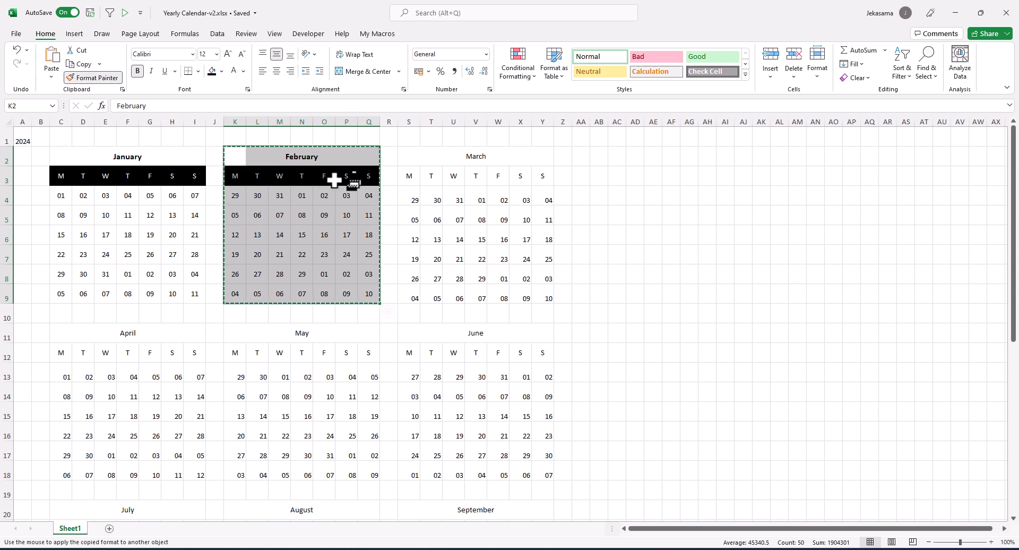
click(410, 157)
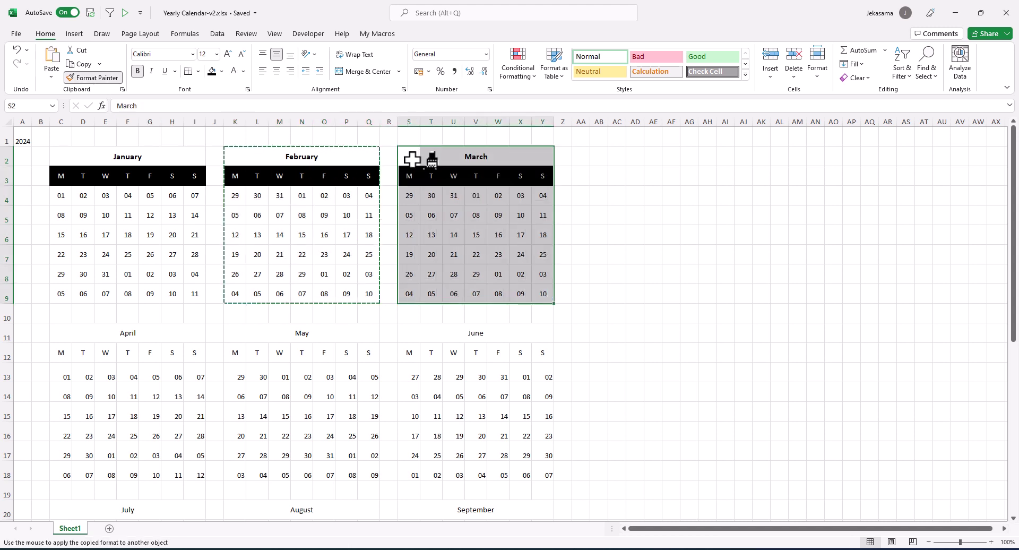
click(69, 336)
click(239, 337)
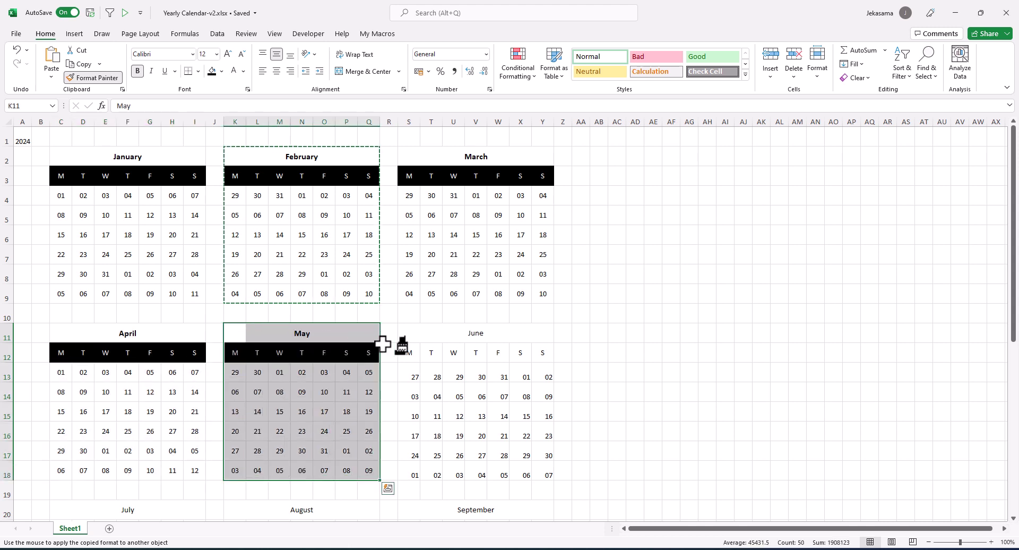
click(409, 341)
Step: Paint the calendar formatting onto the July through December blocks
scroll(375, 366, down, 3)
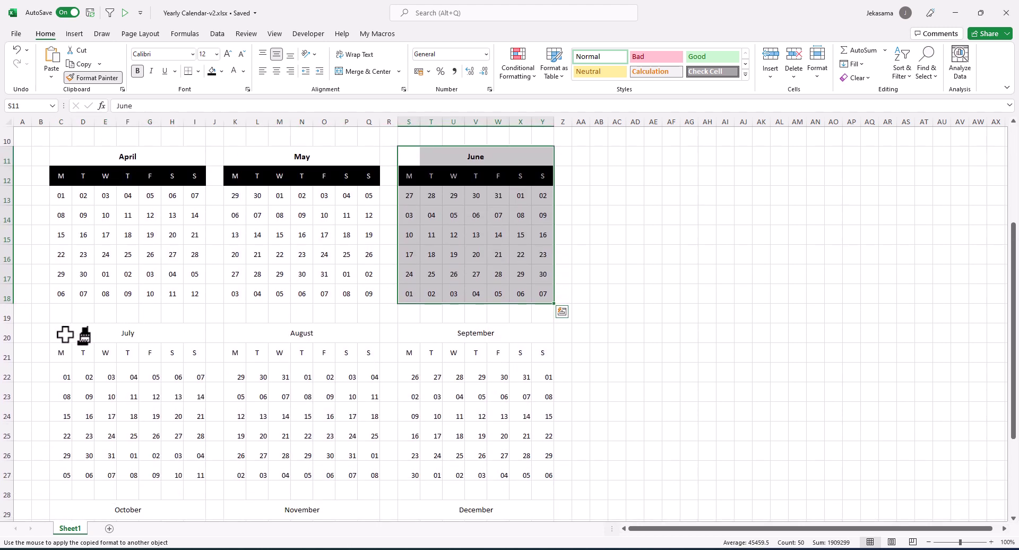
click(69, 336)
click(242, 336)
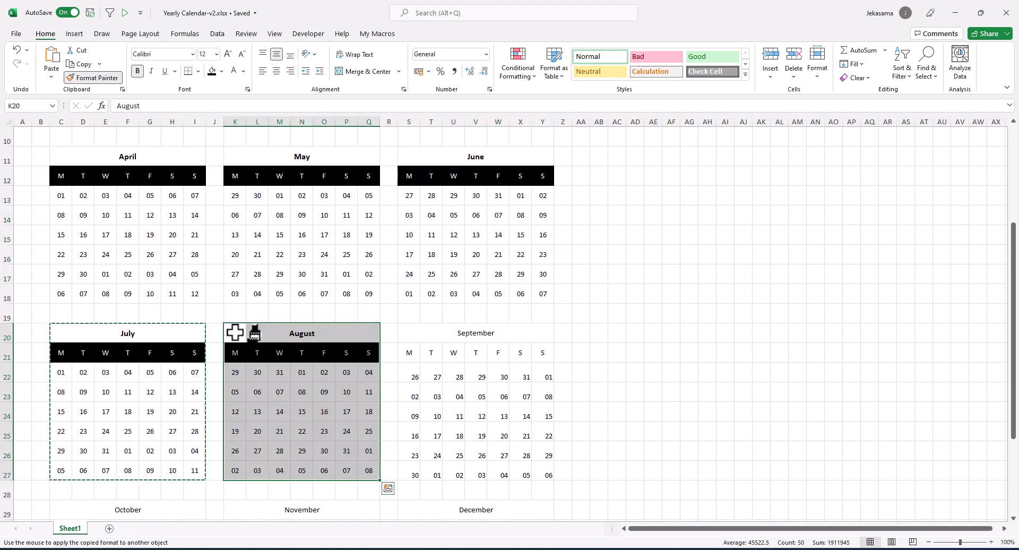
click(410, 334)
scroll(409, 340, down, 3)
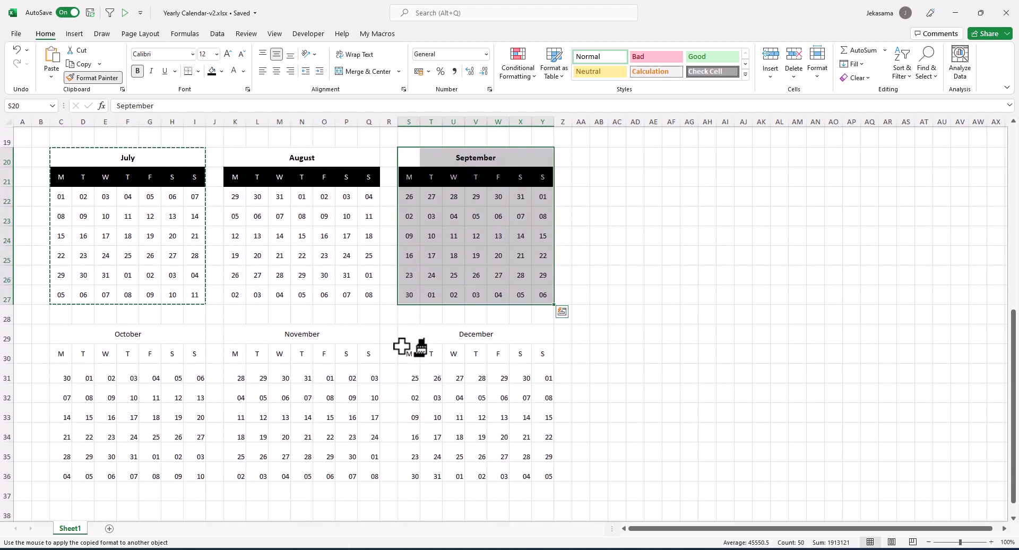
click(63, 334)
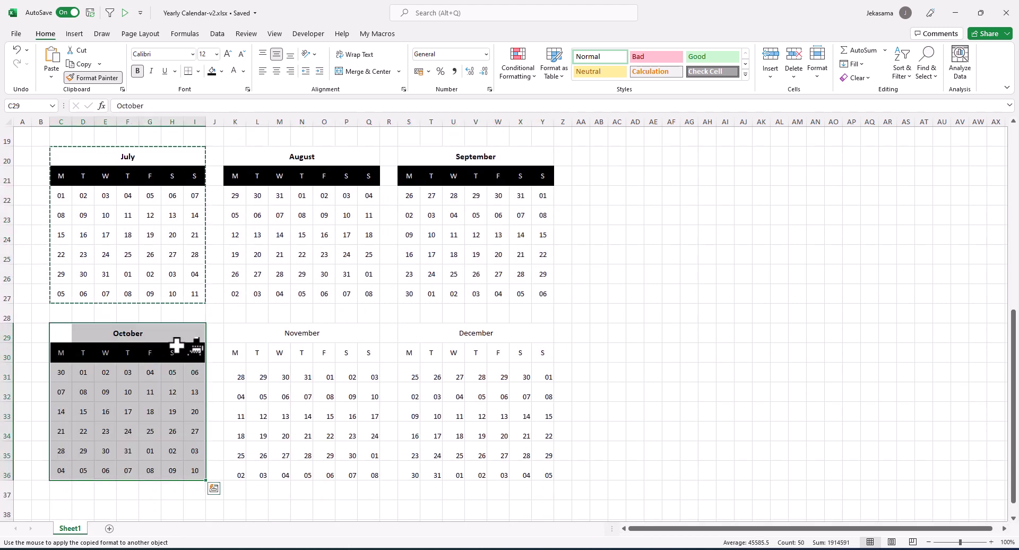
click(239, 334)
click(411, 334)
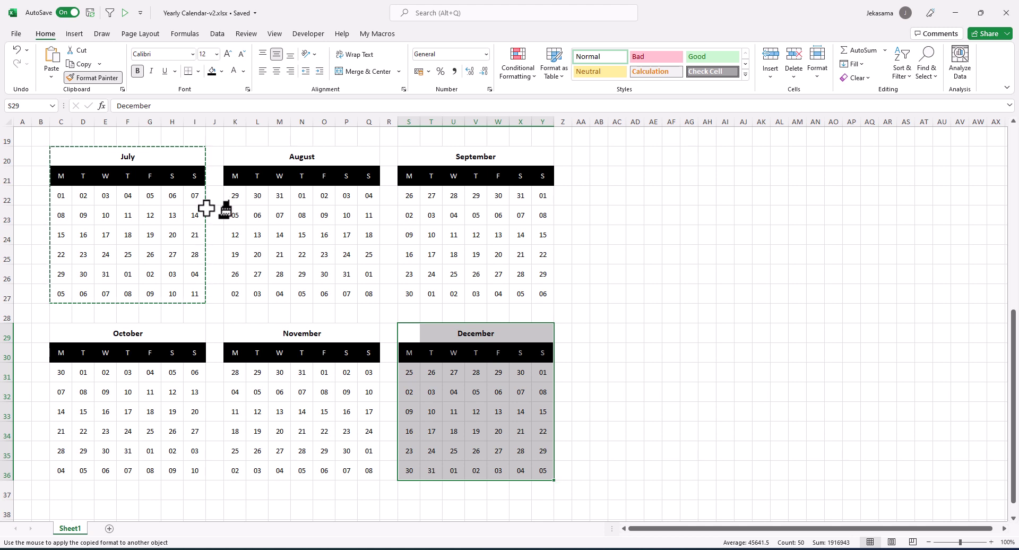
key(Escape)
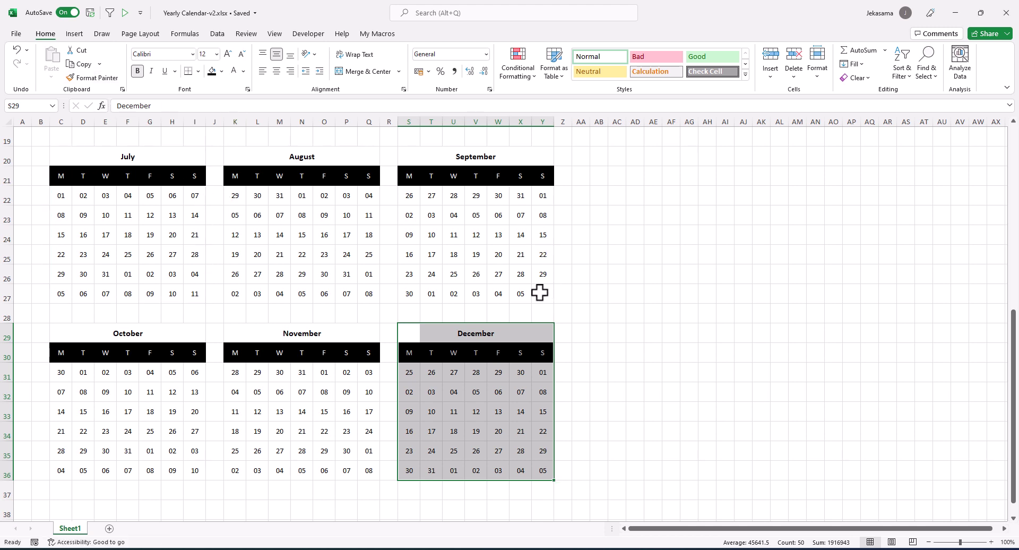
Step: Pick February's leading 30 and 31 and trailing 01–03 in row 8
scroll(567, 284, up, 6)
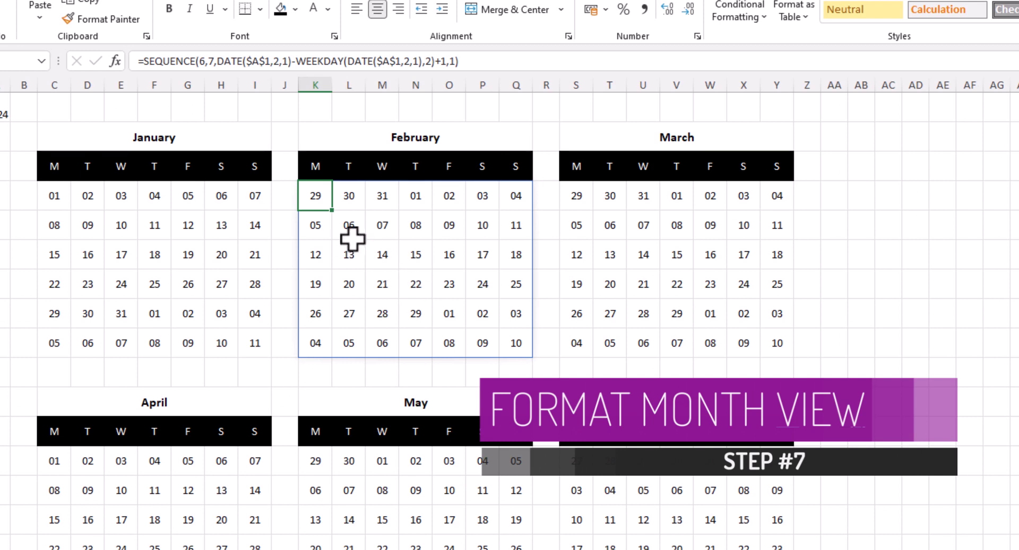
ctrl+click(349, 199)
ctrl+click(384, 197)
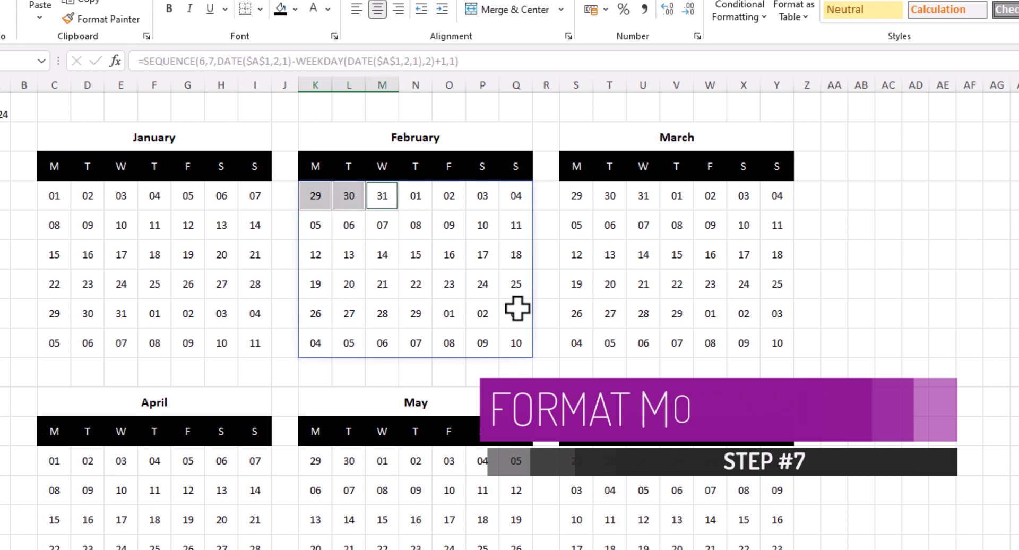
ctrl+click(461, 319)
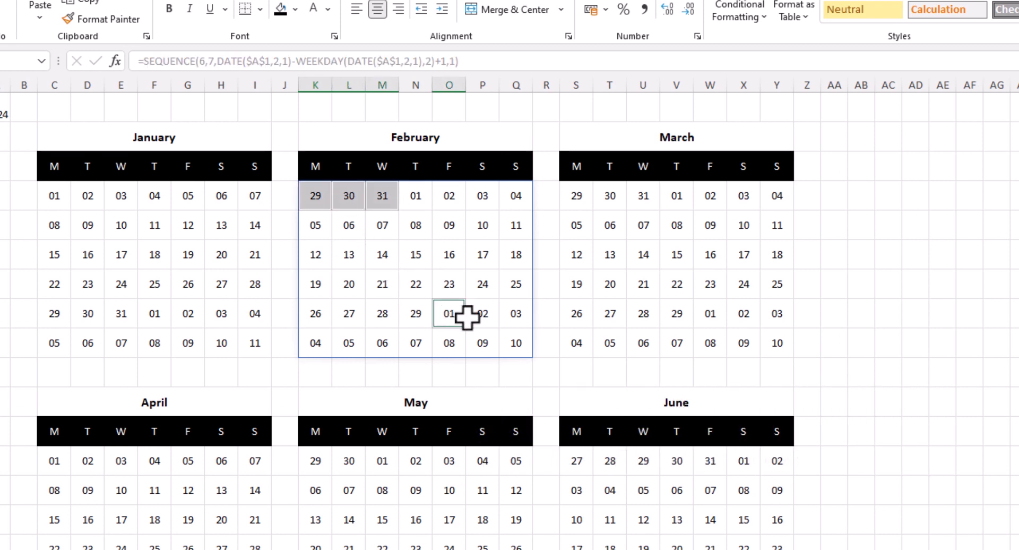
ctrl+click(491, 318)
ctrl+click(512, 316)
Step: Add trailing dates 04–10 in row 9, then select February's whole K4# grid
ctrl+click(321, 345)
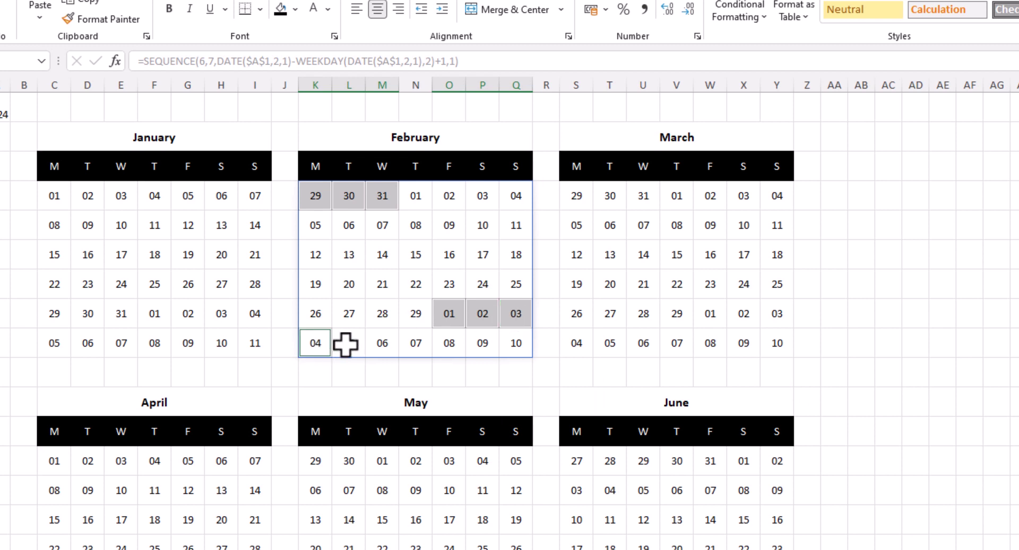
ctrl+click(351, 344)
ctrl+click(383, 345)
ctrl+click(418, 345)
ctrl+click(454, 345)
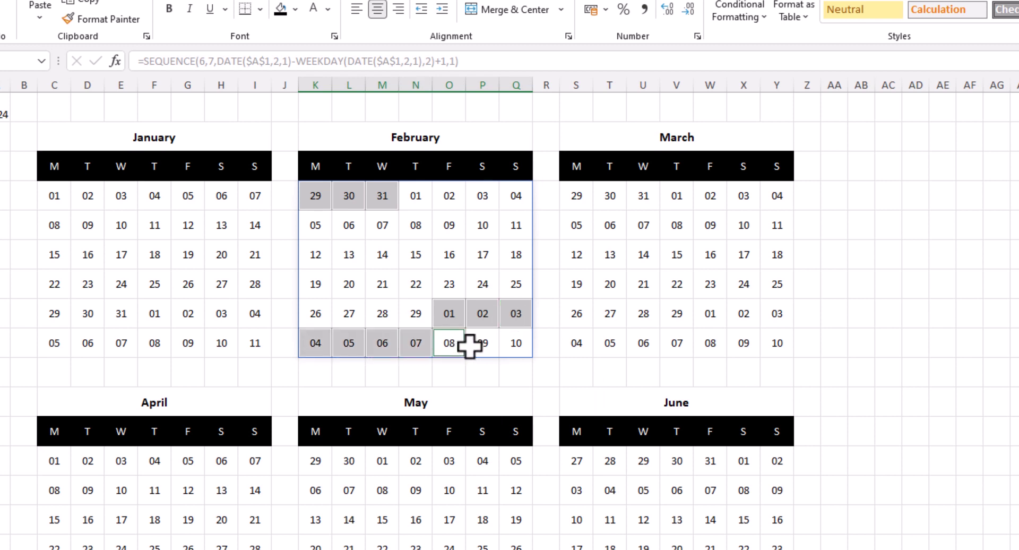
ctrl+click(486, 345)
ctrl+click(507, 345)
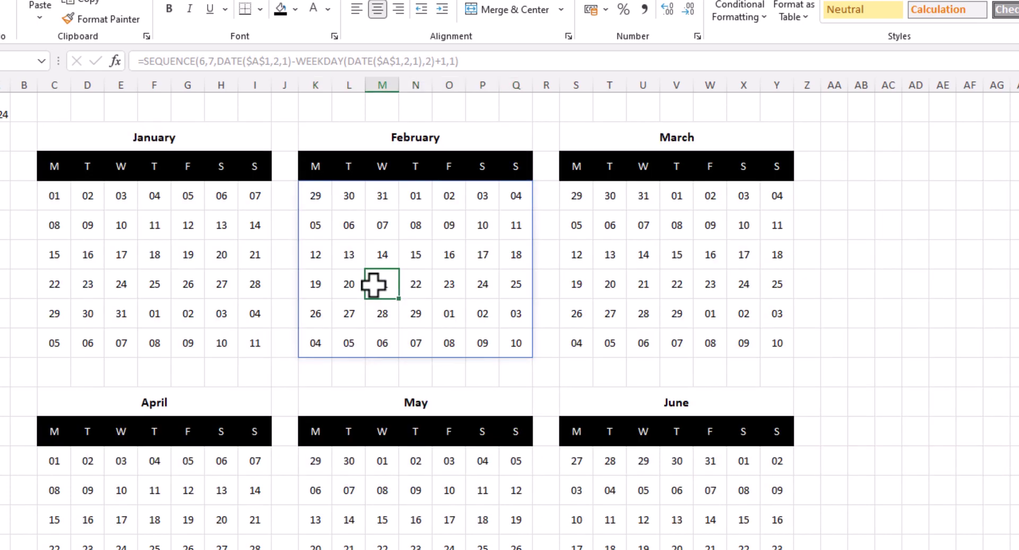
key(ctrl+a)
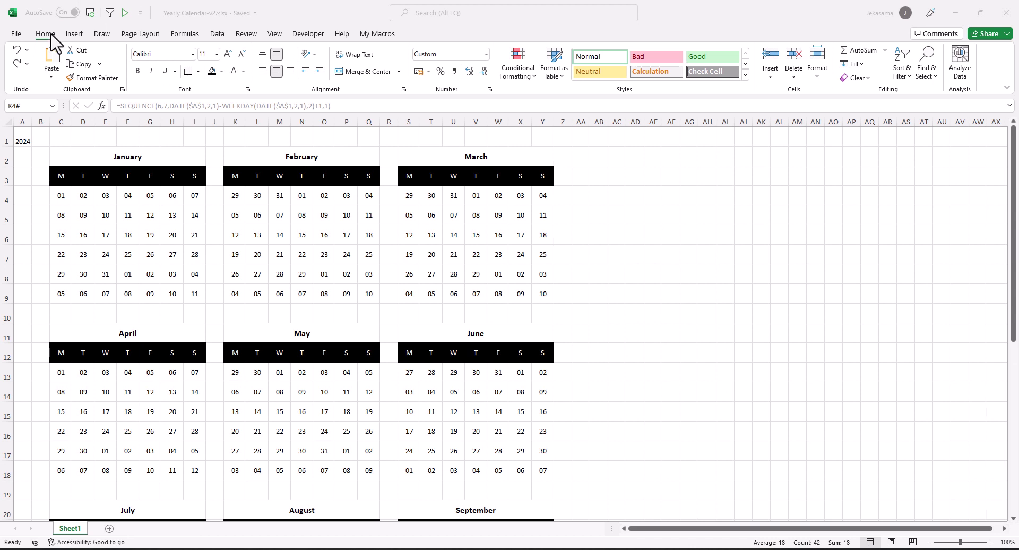
Step: Create a new formula-based conditional formatting rule using =month(K4)<>month($N$6)
click(535, 83)
click(548, 259)
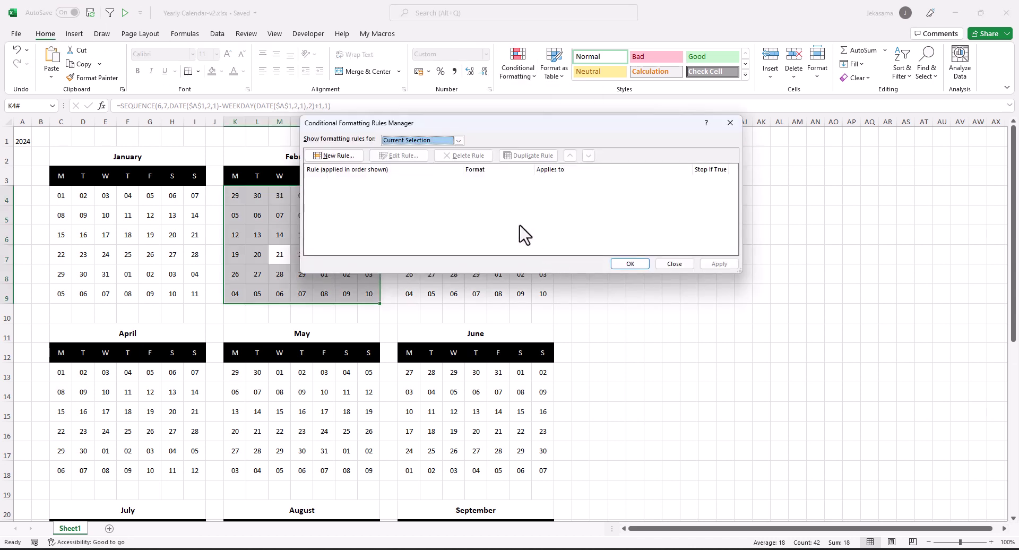
click(337, 156)
click(435, 194)
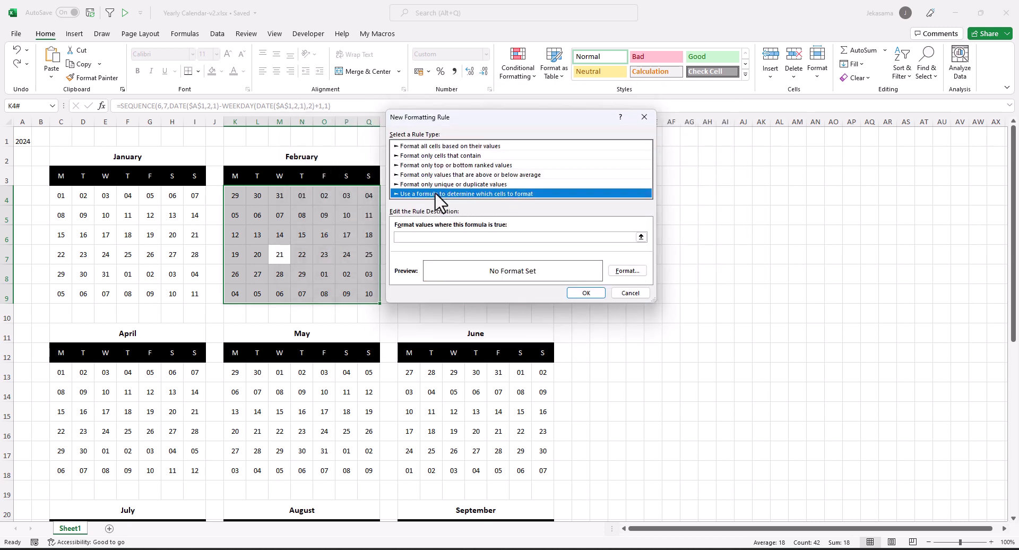
click(408, 236)
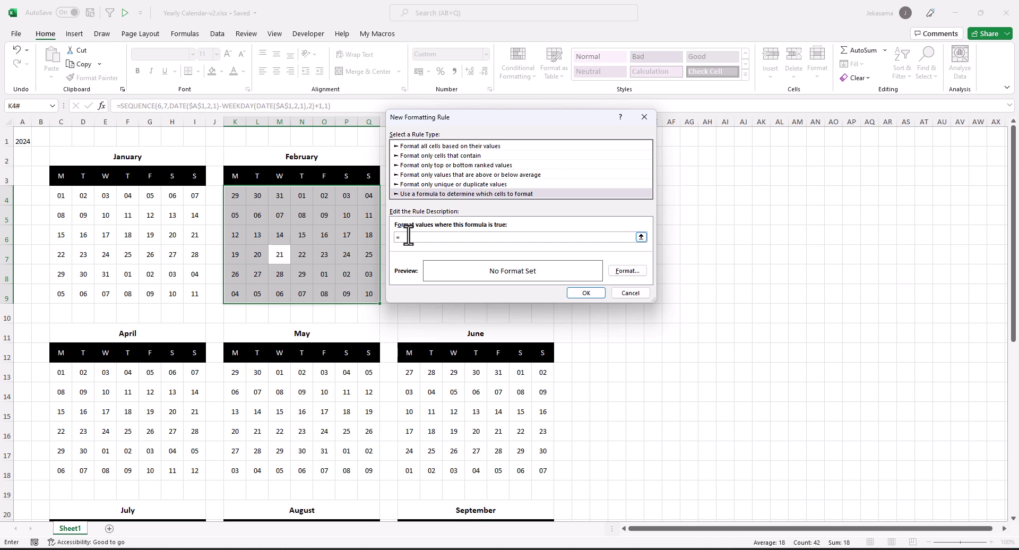
text(=month()
click(237, 196)
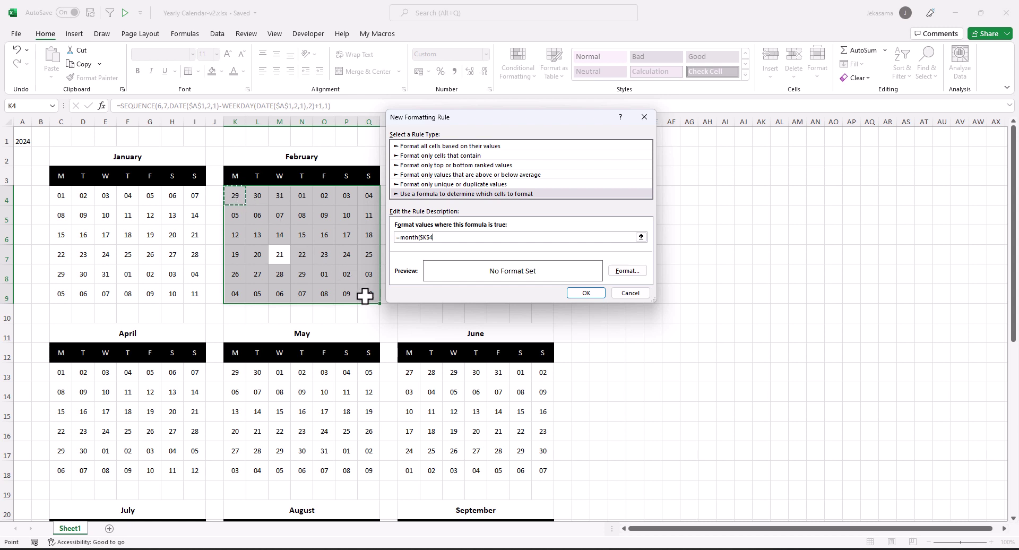
click(428, 238)
text(>month($N$6)
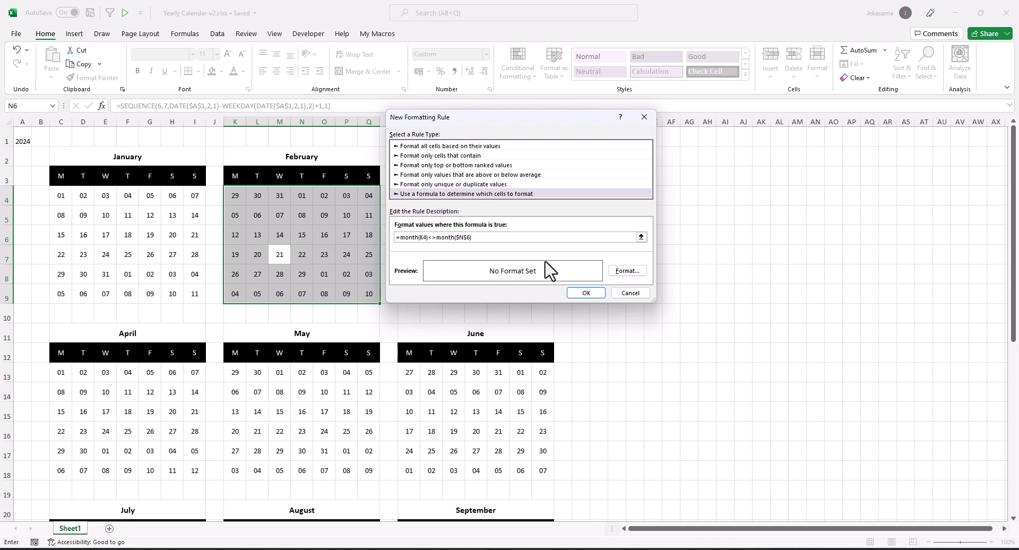
Step: Set the rule's custom number format to ;;; and add it to the rules list
click(631, 271)
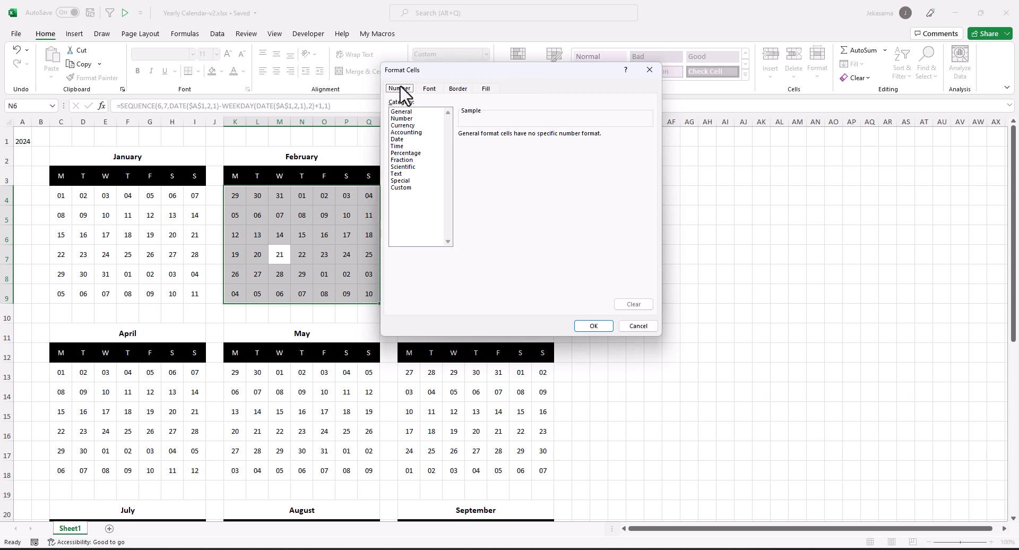
click(404, 186)
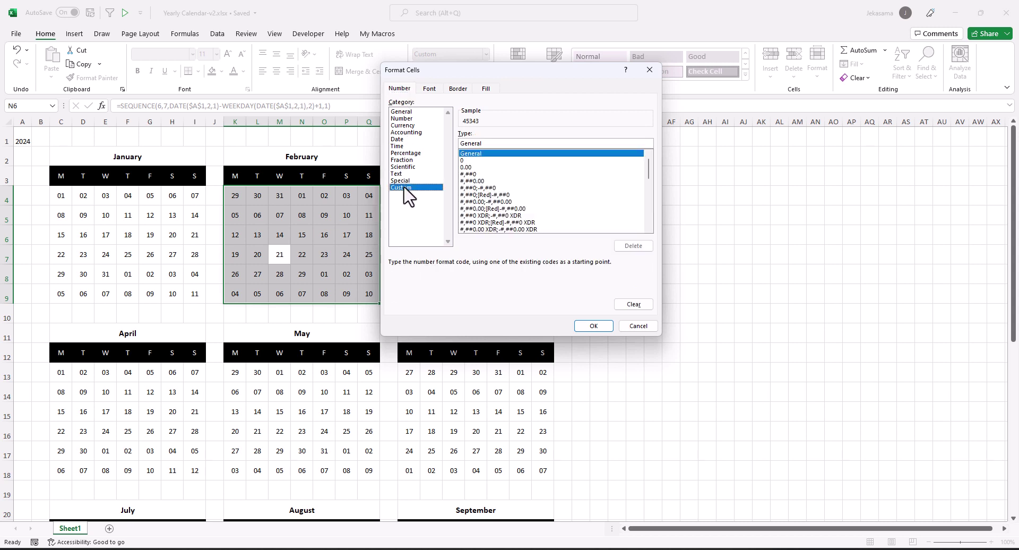
double_click(491, 143)
text(;;;)
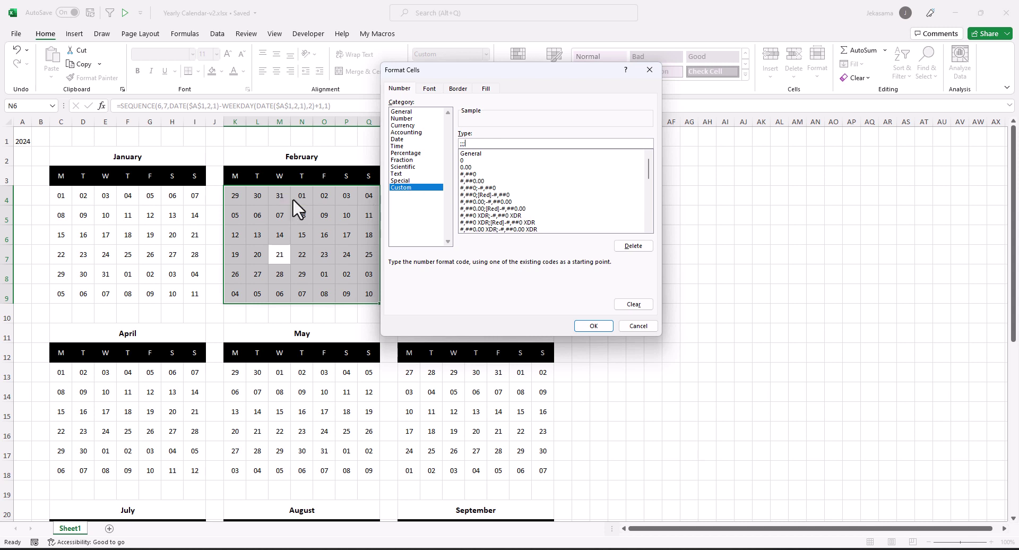
click(593, 326)
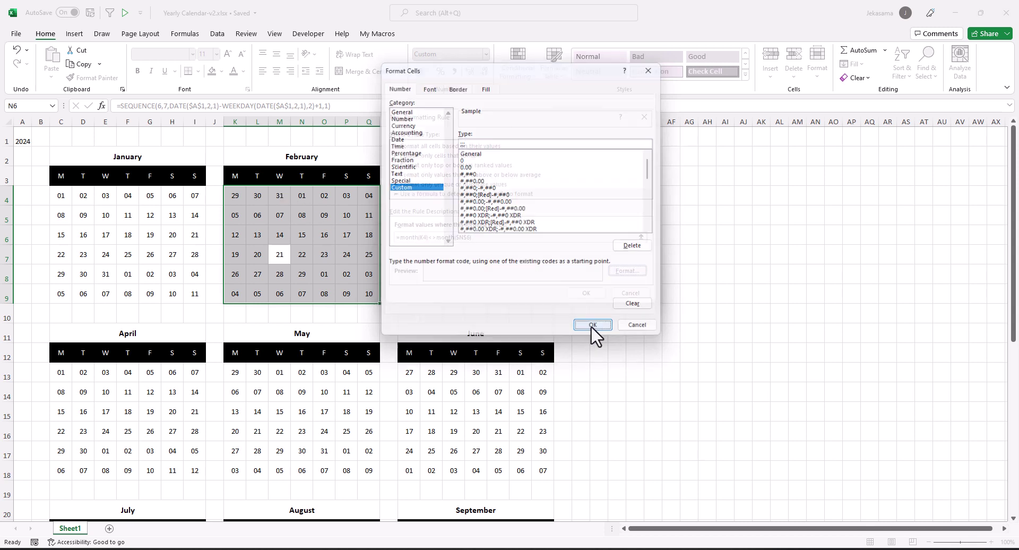
click(581, 270)
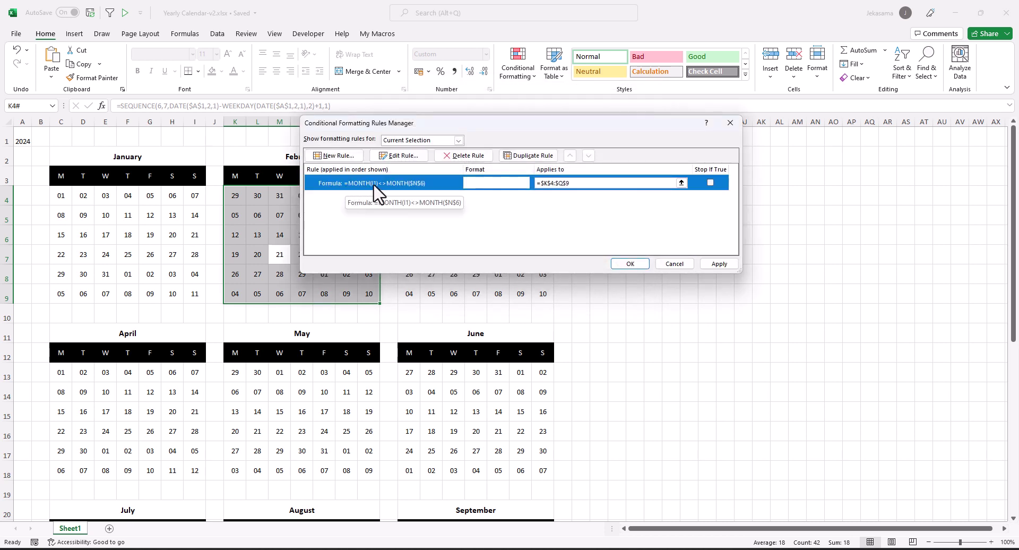
Step: Fix the rule to =MONTH(K4)<>MONTH($N$6) and apply it, hiding February's other-month dates
click(378, 202)
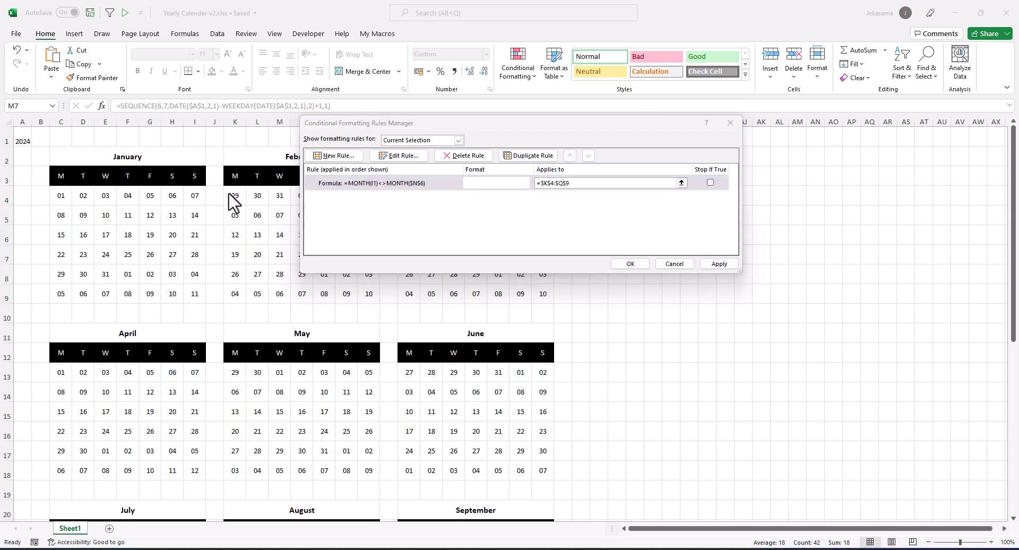
double_click(380, 185)
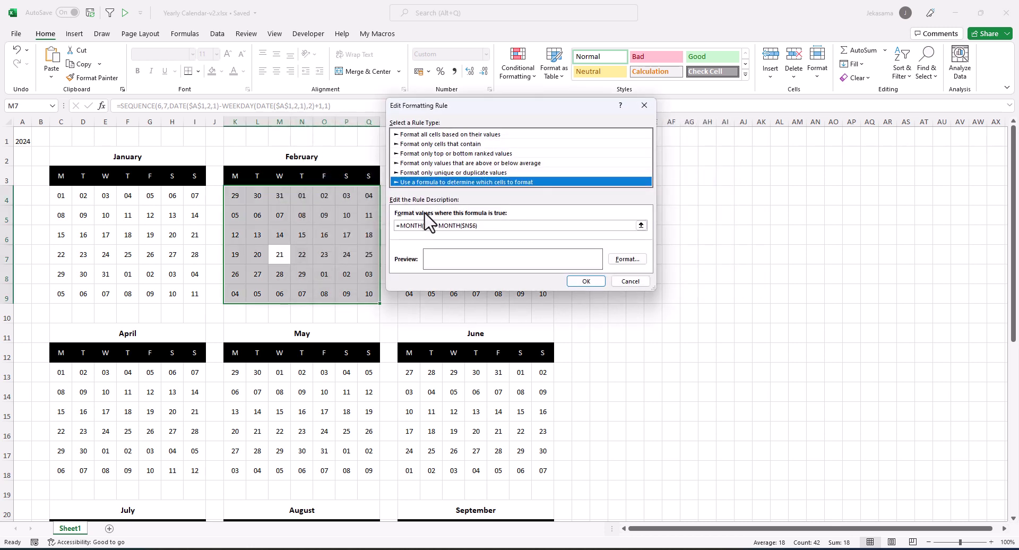
click(426, 225)
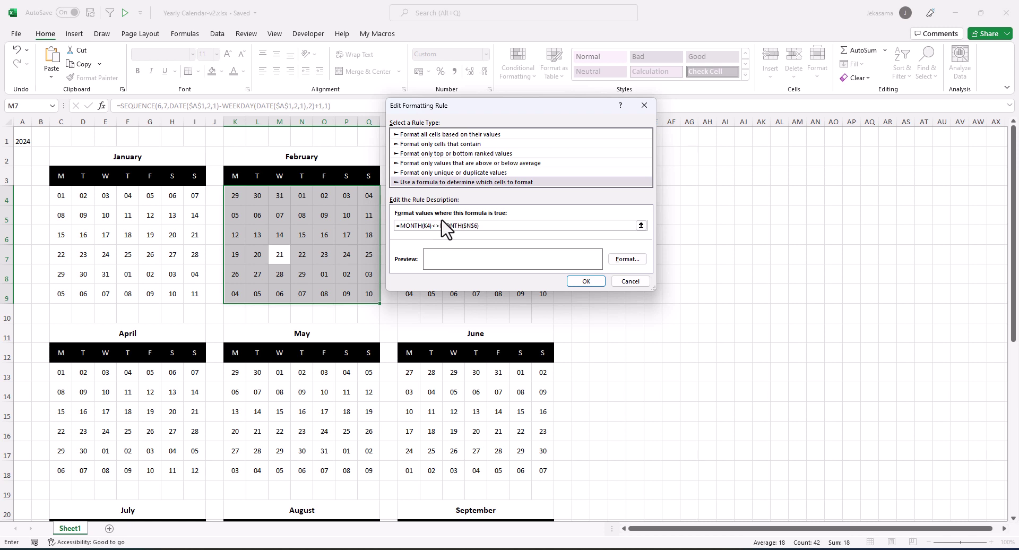
click(584, 281)
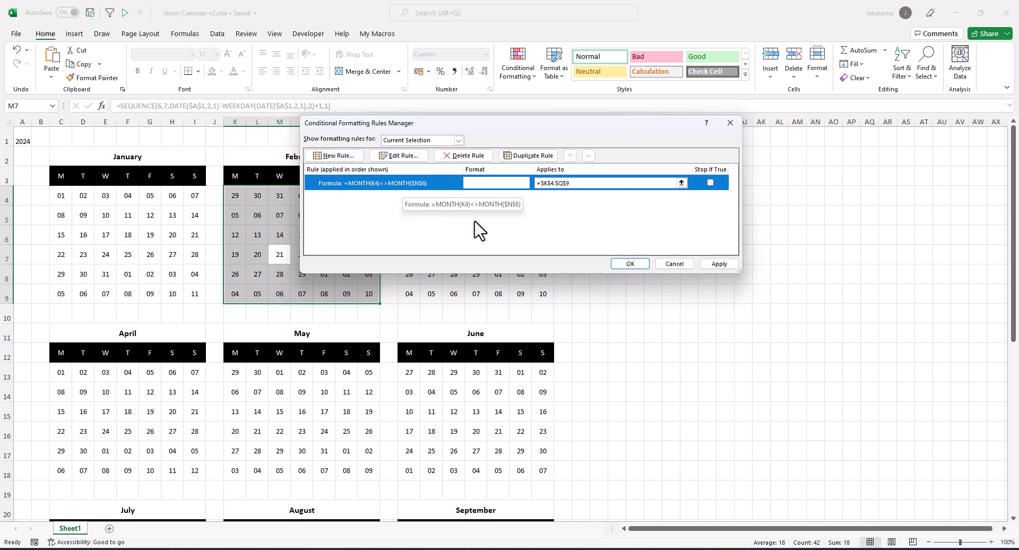
click(626, 263)
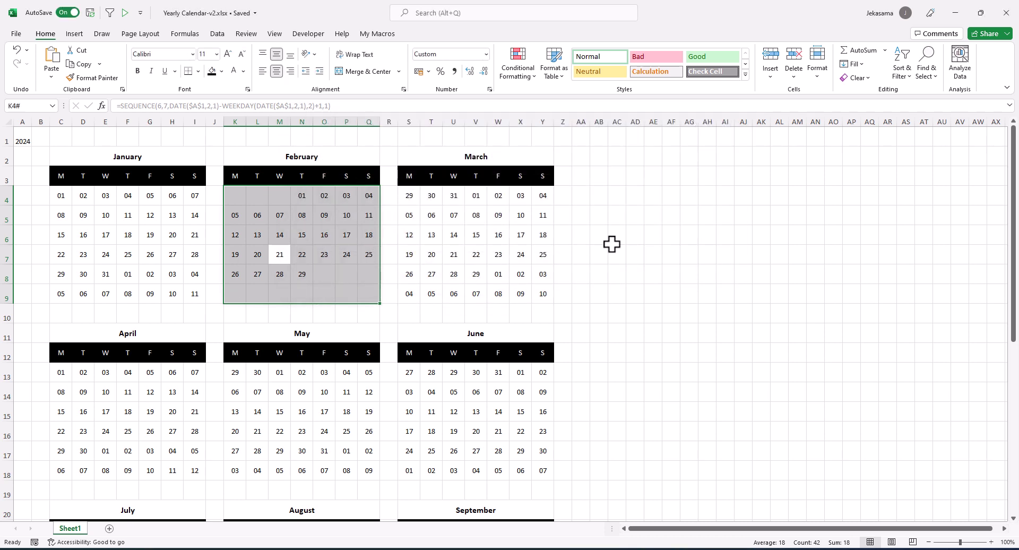
click(590, 248)
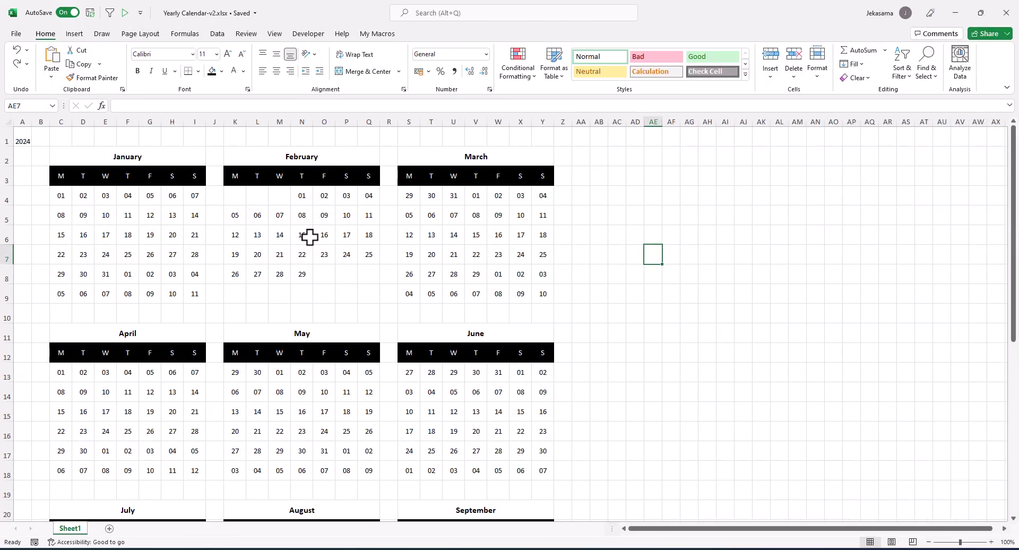
click(259, 234)
Step: Start a new formula rule for February's dates using =MONTH(K4)=MONTH($N$6)
key(ctrl+a)
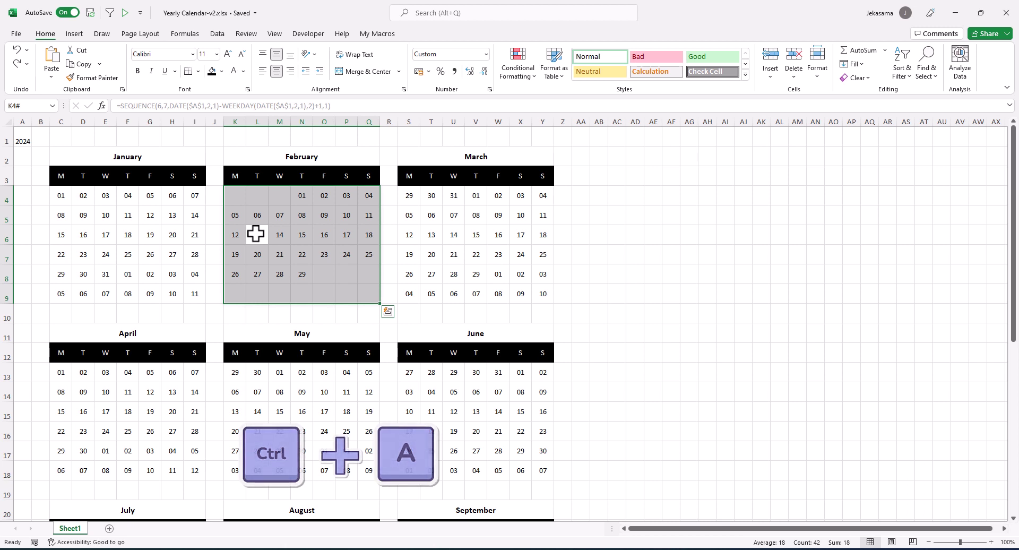
click(525, 71)
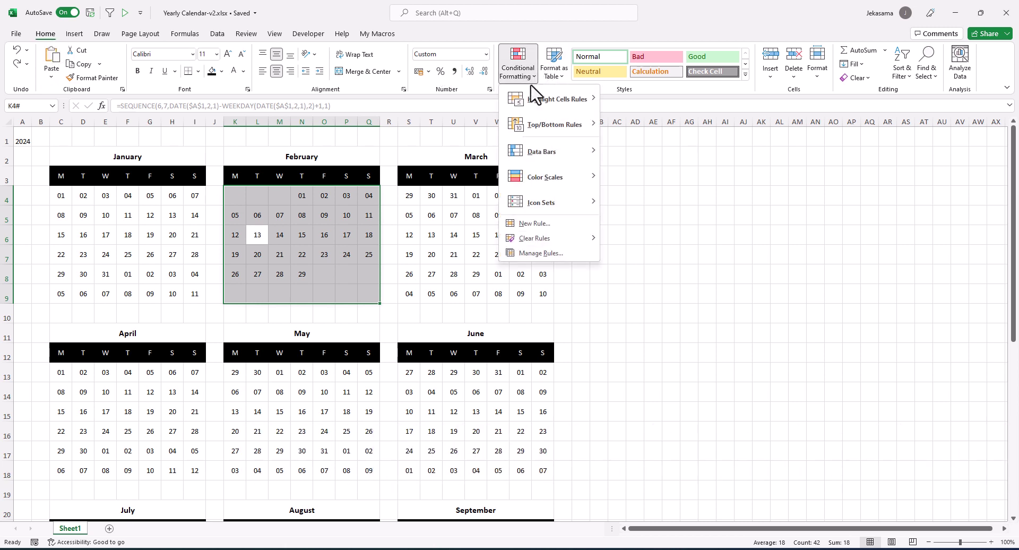
click(524, 252)
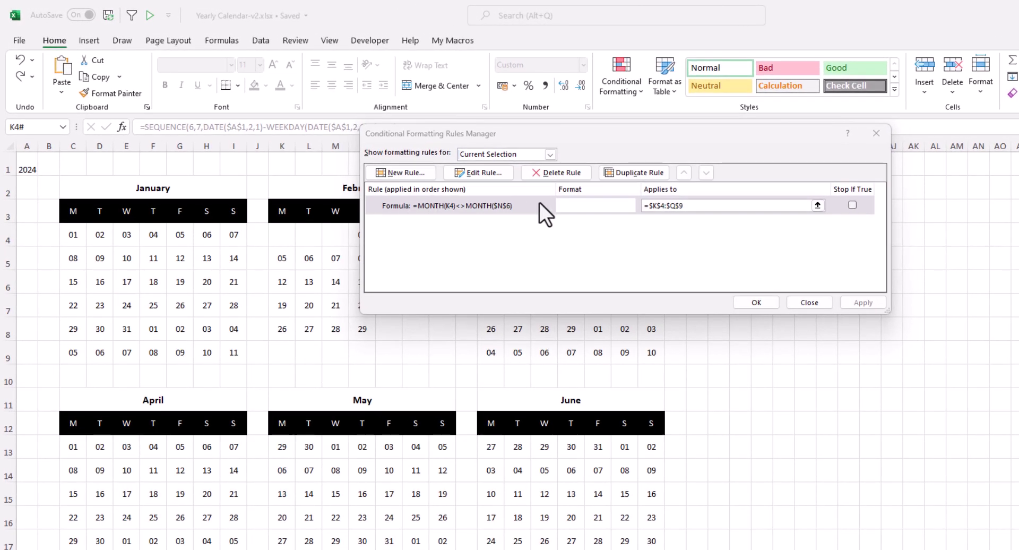
click(413, 178)
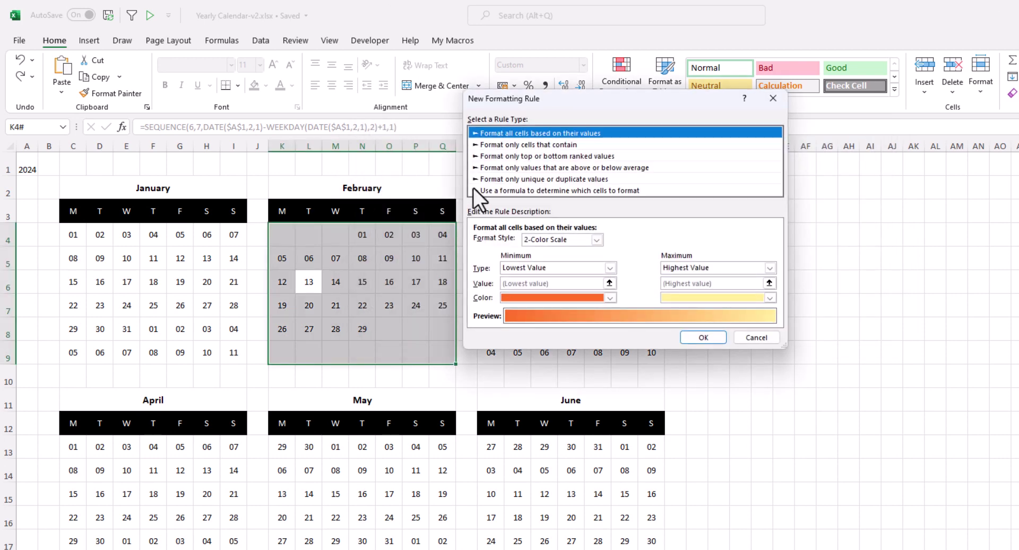
click(495, 192)
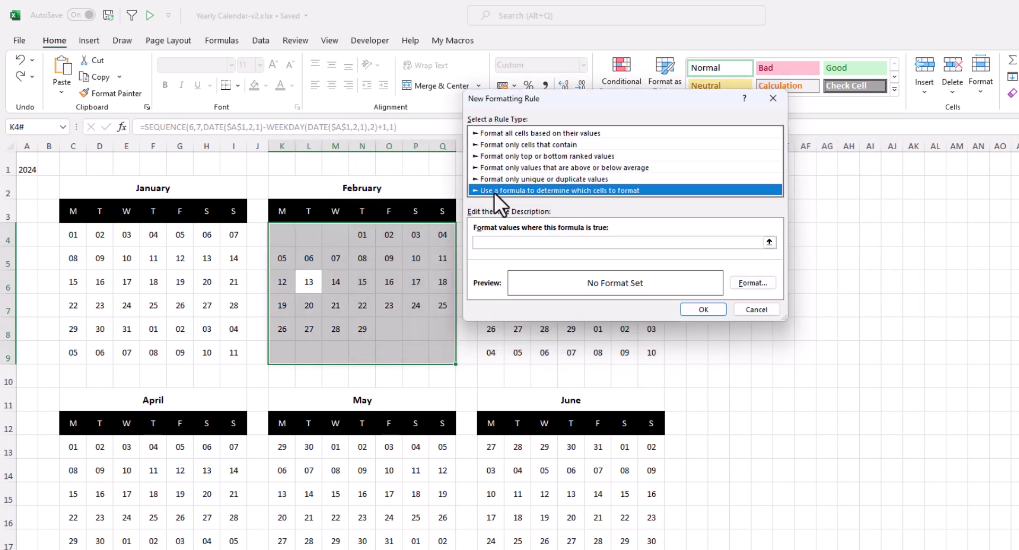
click(497, 243)
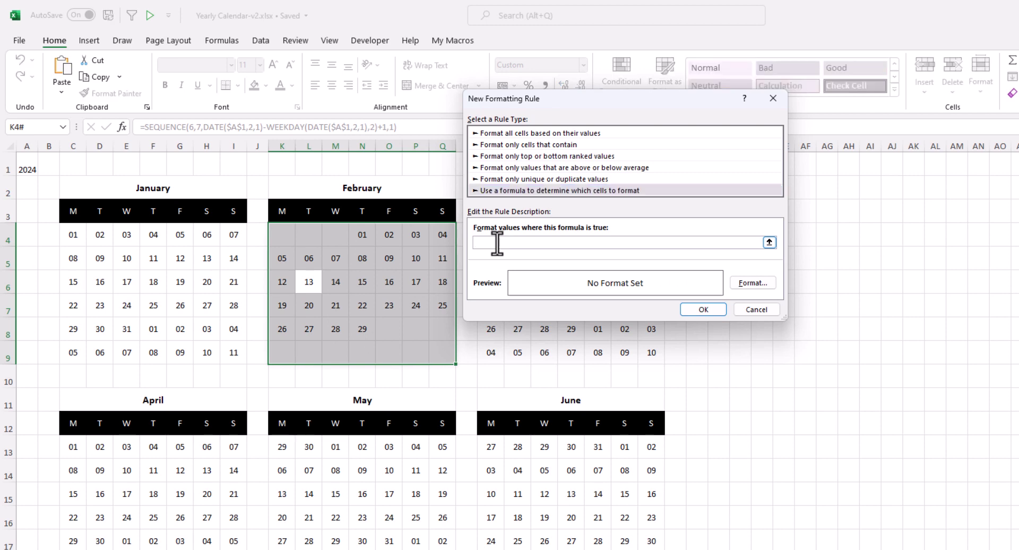
key(ctrl+v)
click(529, 243)
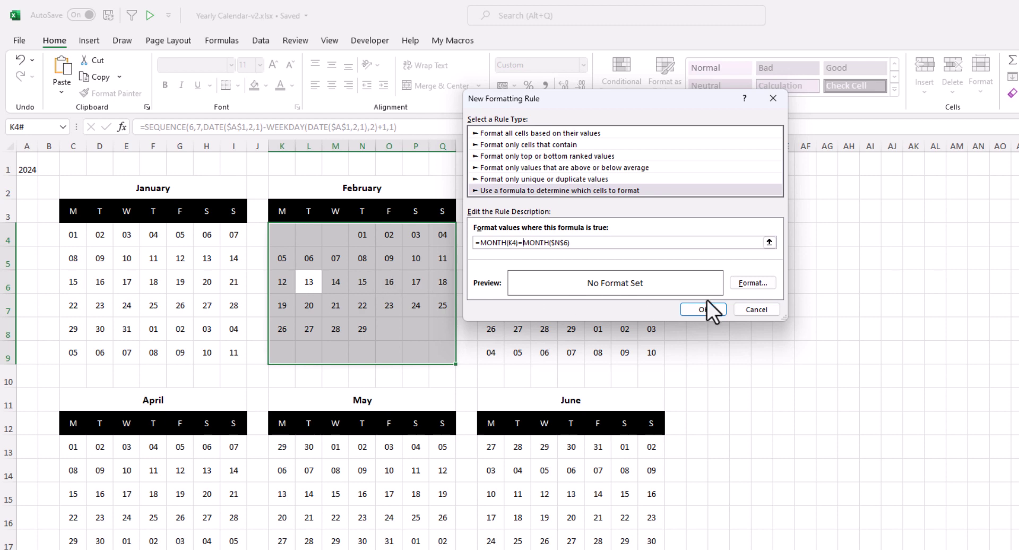
Step: Give the new rule a light grey fill and apply it
click(751, 282)
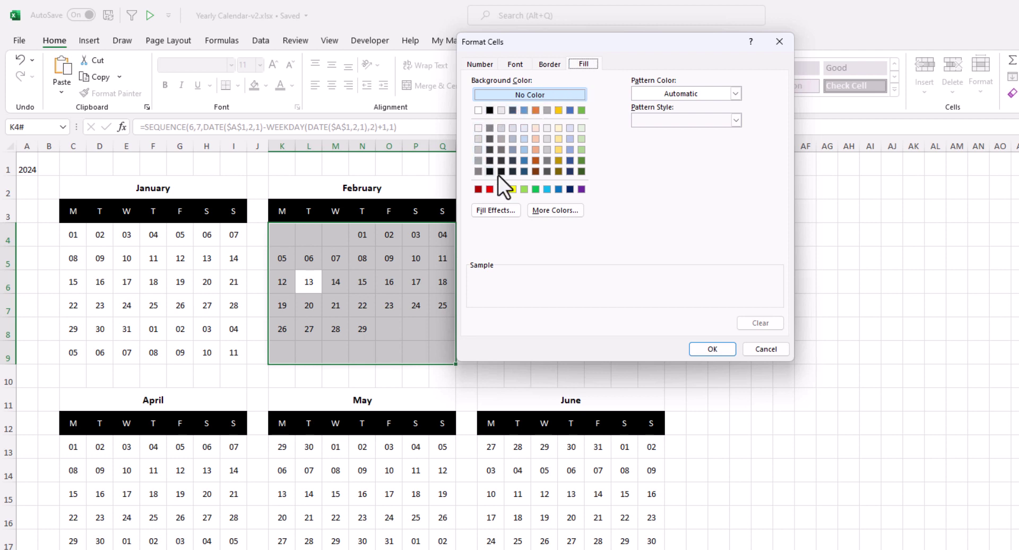
click(480, 129)
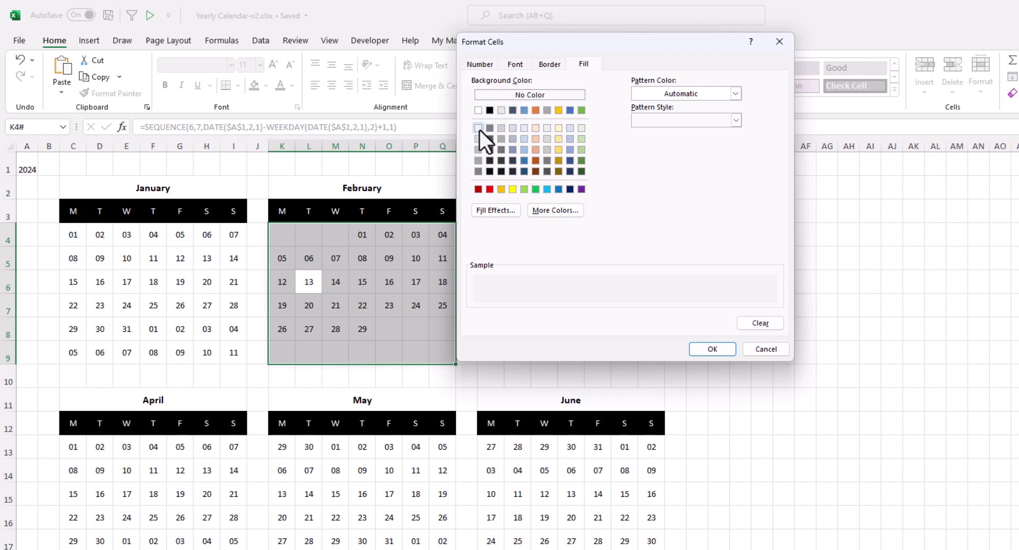
click(701, 348)
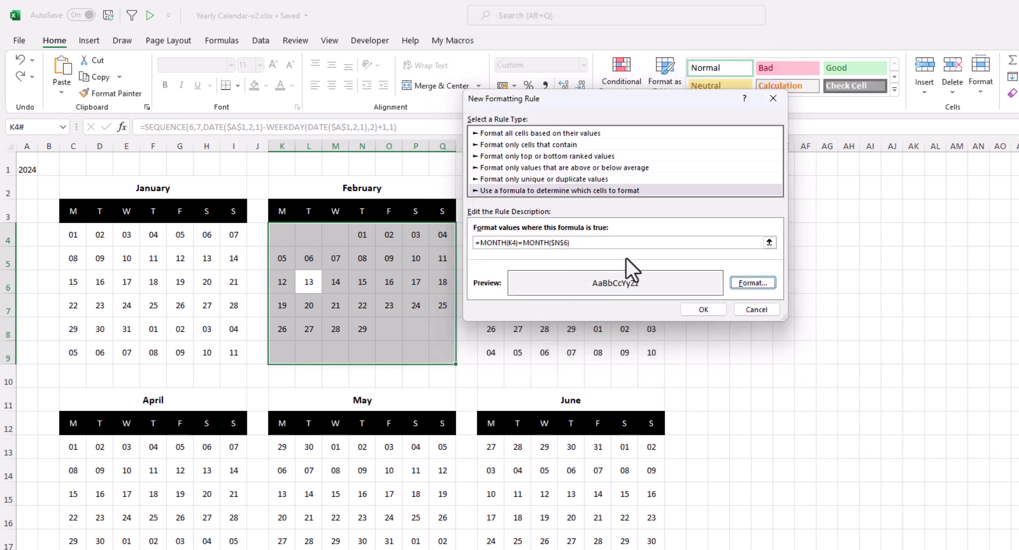
click(693, 309)
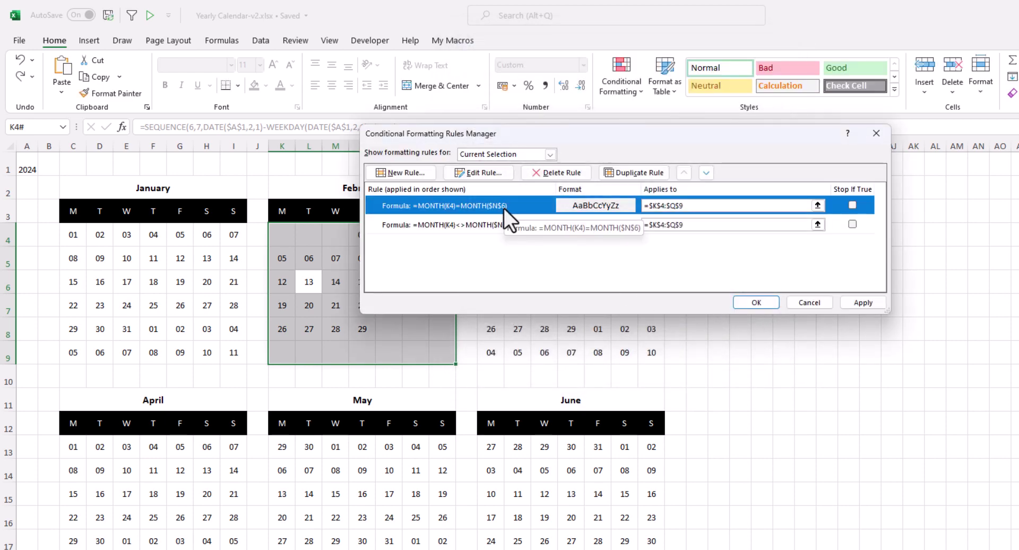
click(753, 302)
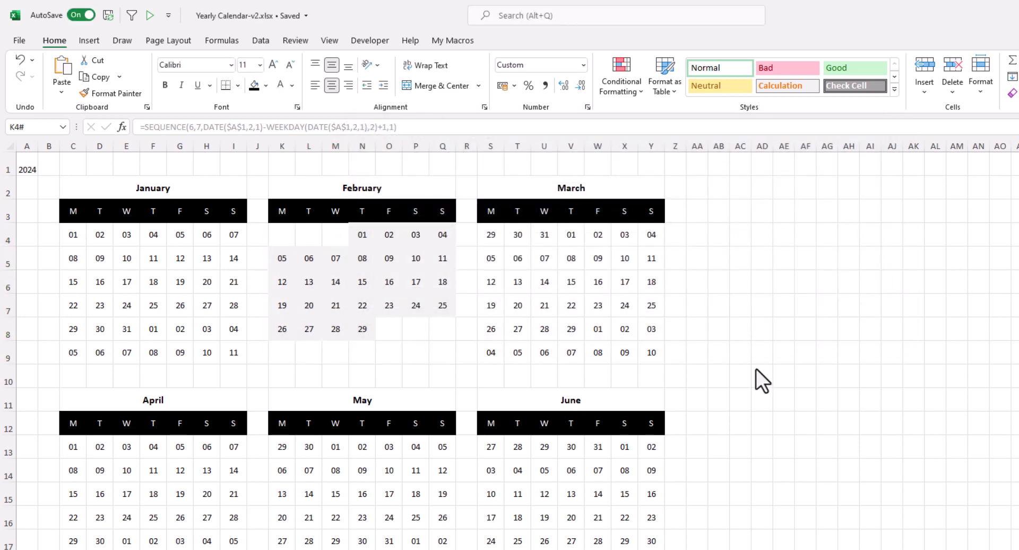
Step: Turn off gridlines for the whole worksheet, then return to cell A1
click(757, 354)
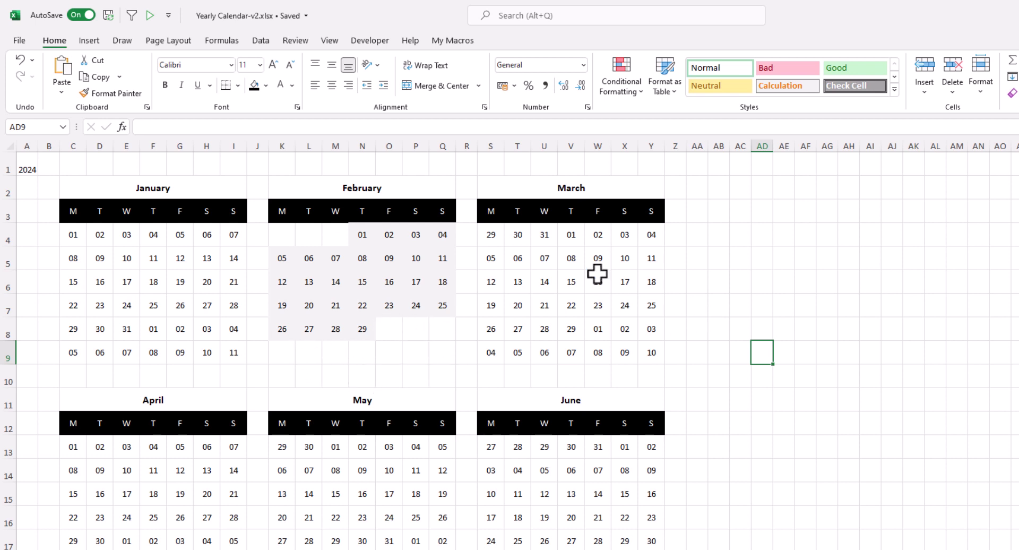
click(7, 144)
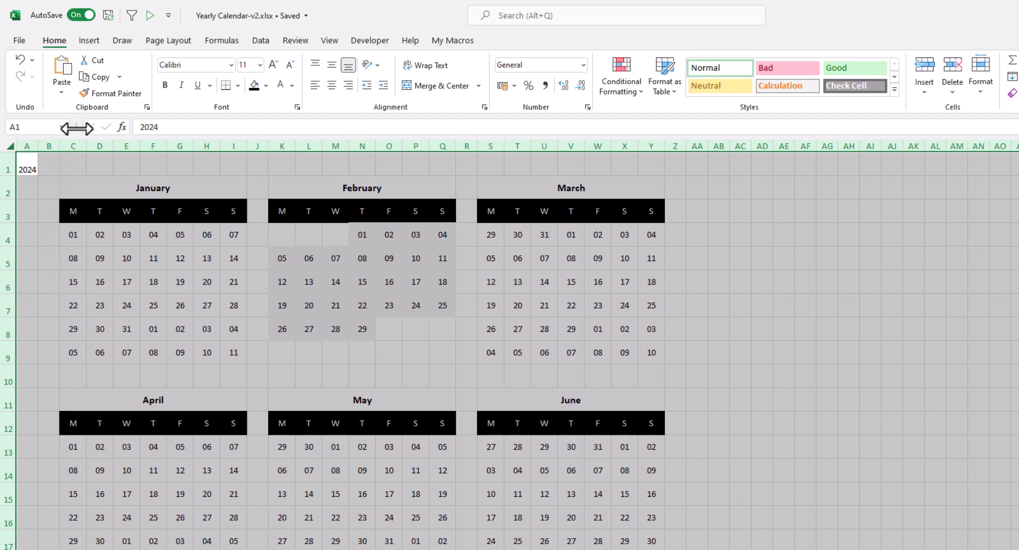
click(329, 40)
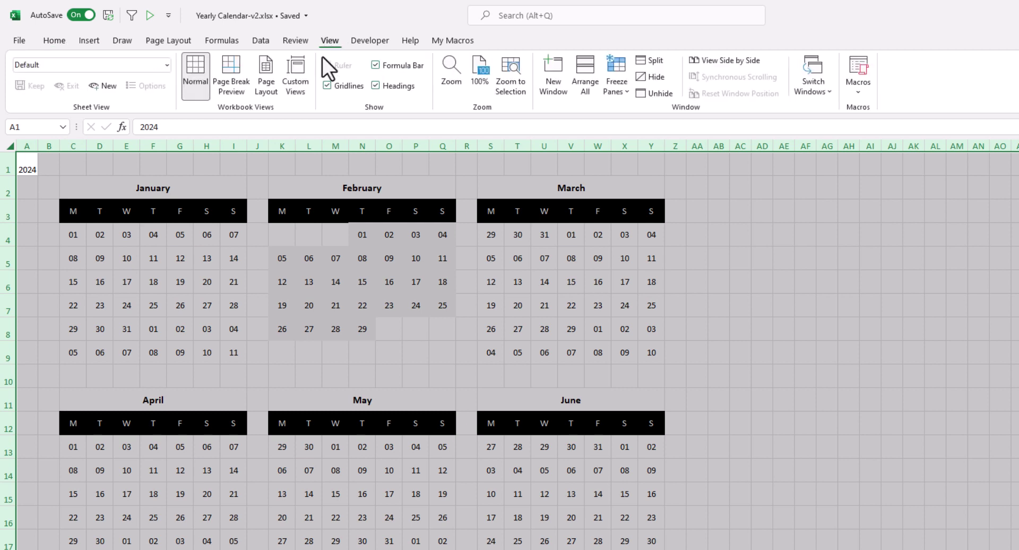
click(327, 85)
click(765, 282)
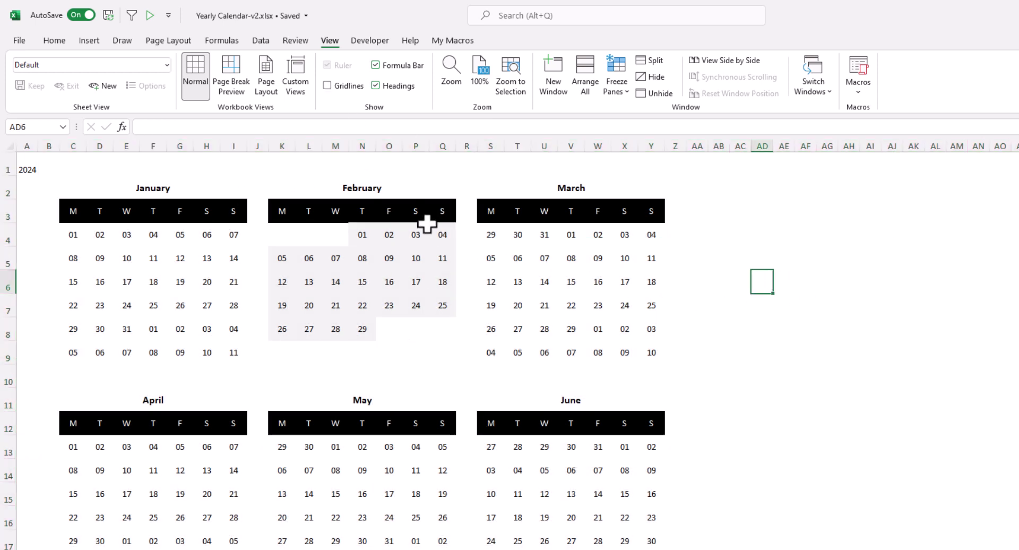
click(28, 169)
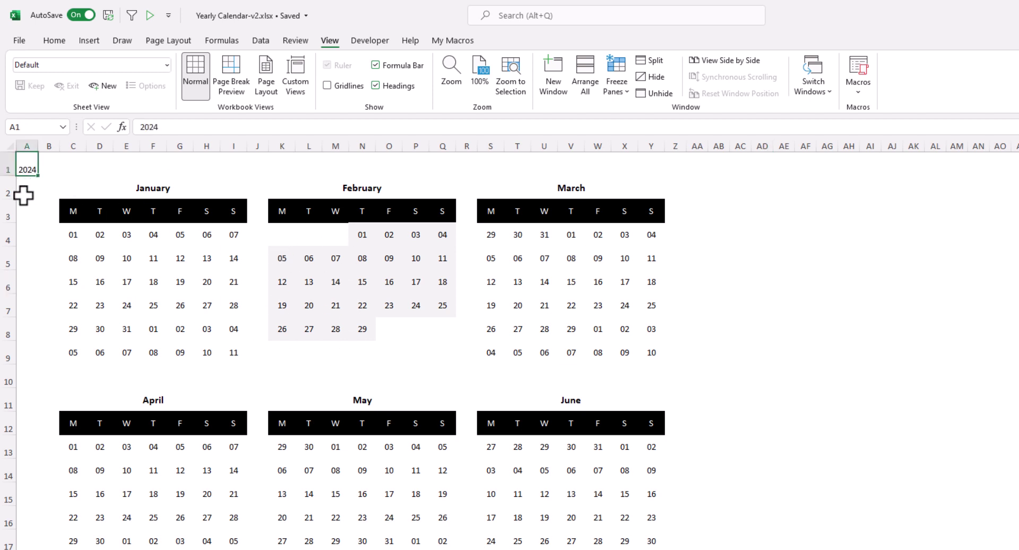
Step: Make 2024 in A1 size 12, centred, bold black text on an orange-yellow fill
click(54, 41)
click(273, 66)
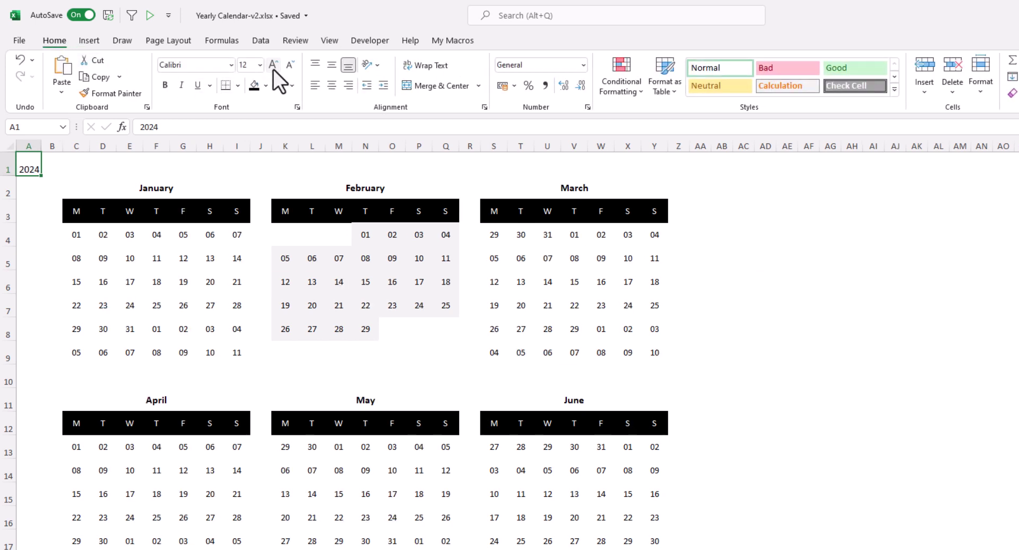
click(332, 87)
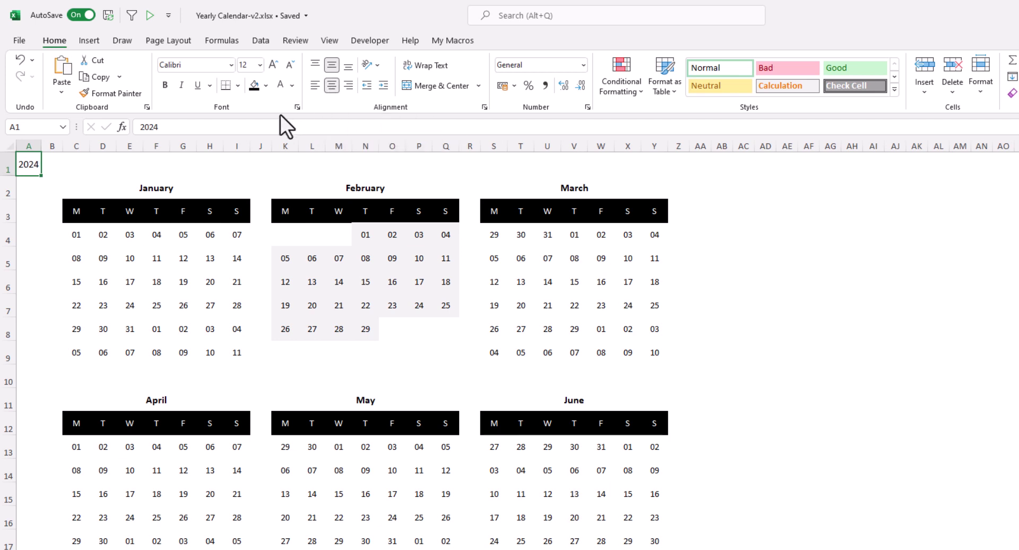
click(267, 91)
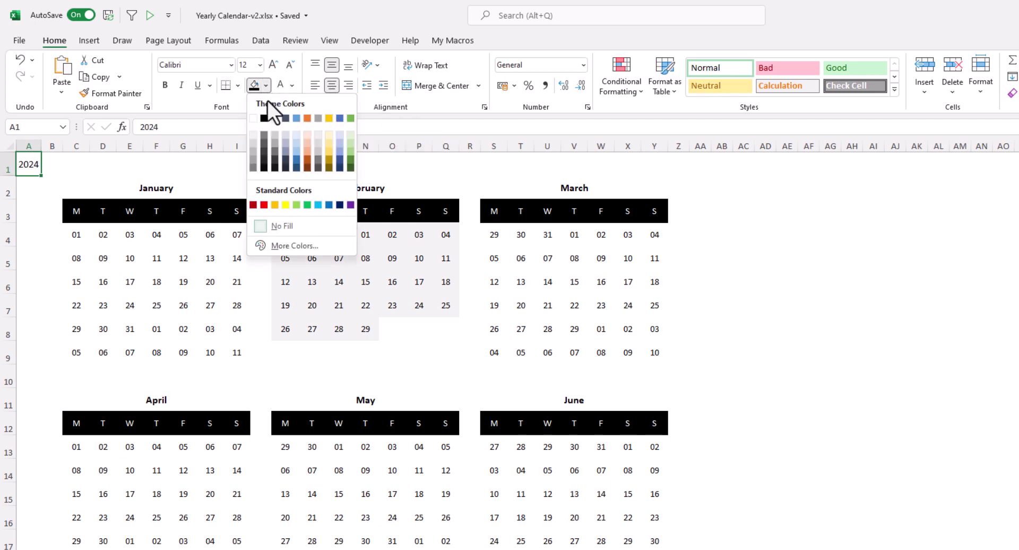
click(273, 206)
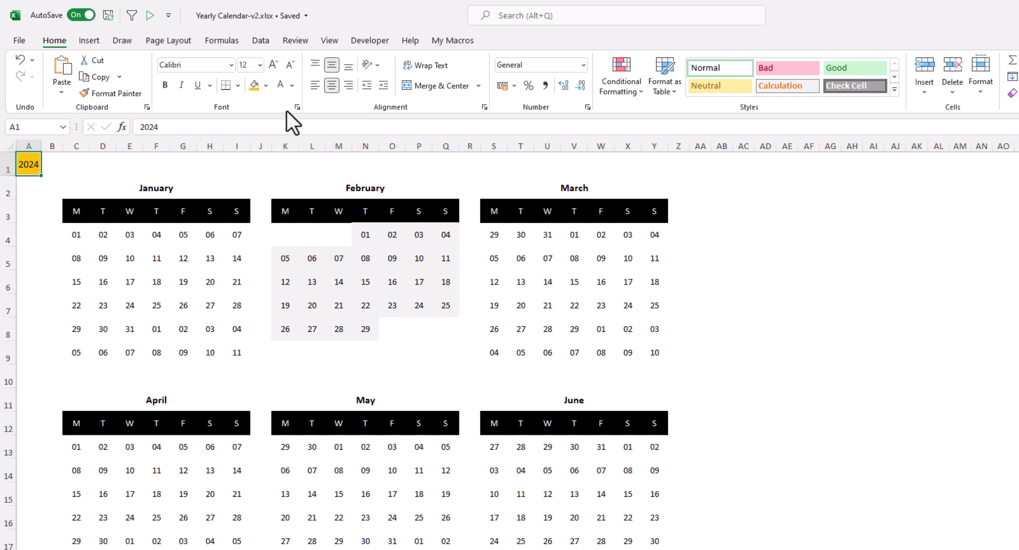
click(290, 89)
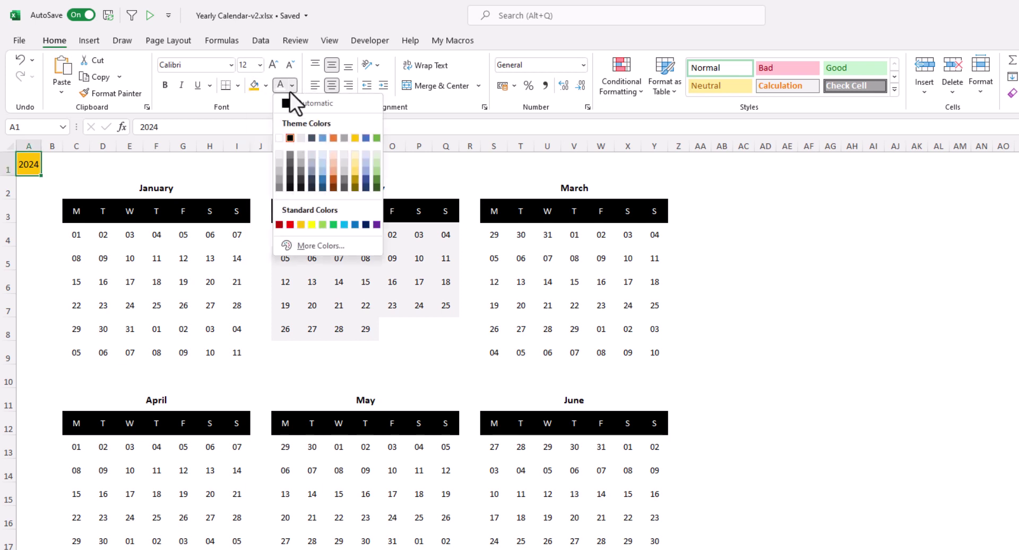
click(290, 138)
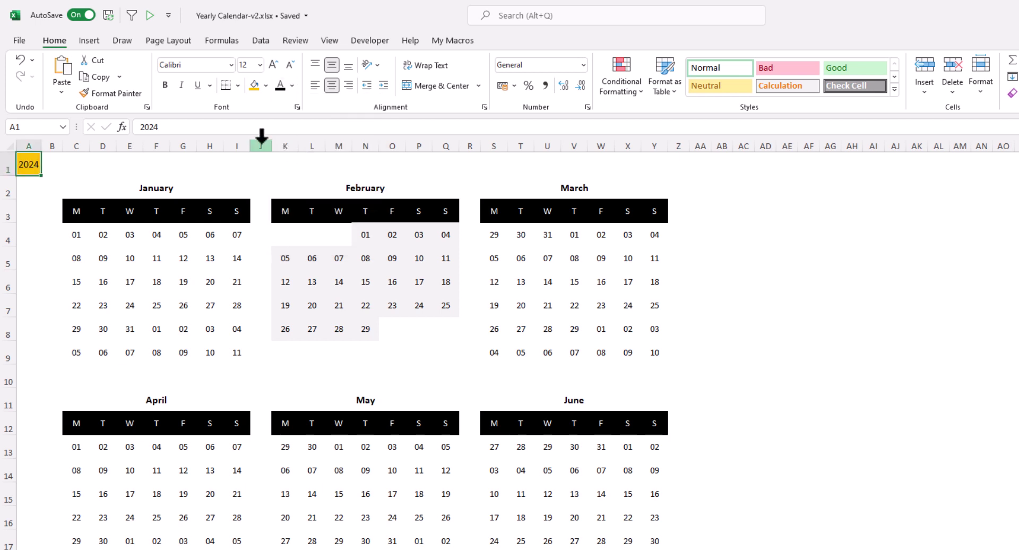
click(166, 87)
click(26, 215)
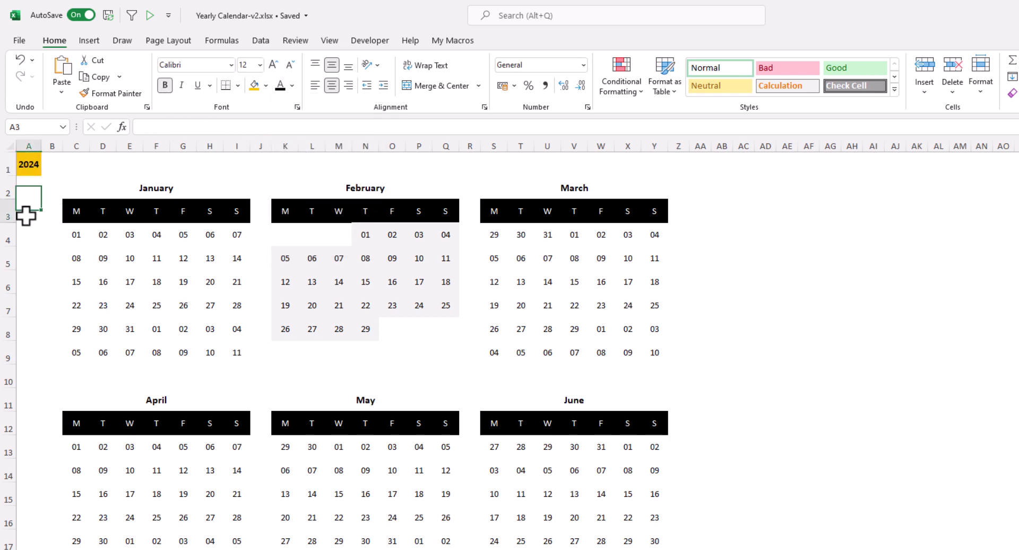
click(25, 167)
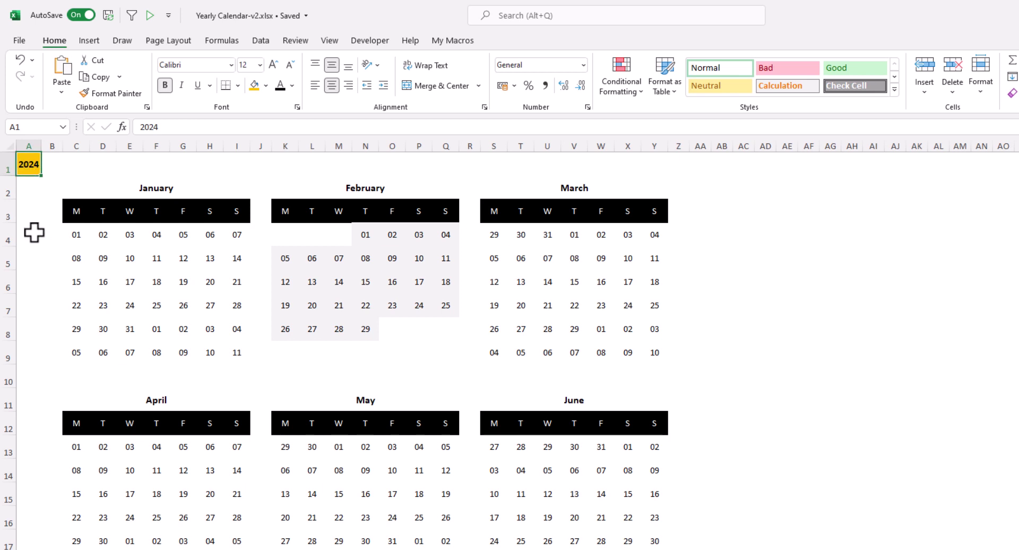
text(2011)
key(Return)
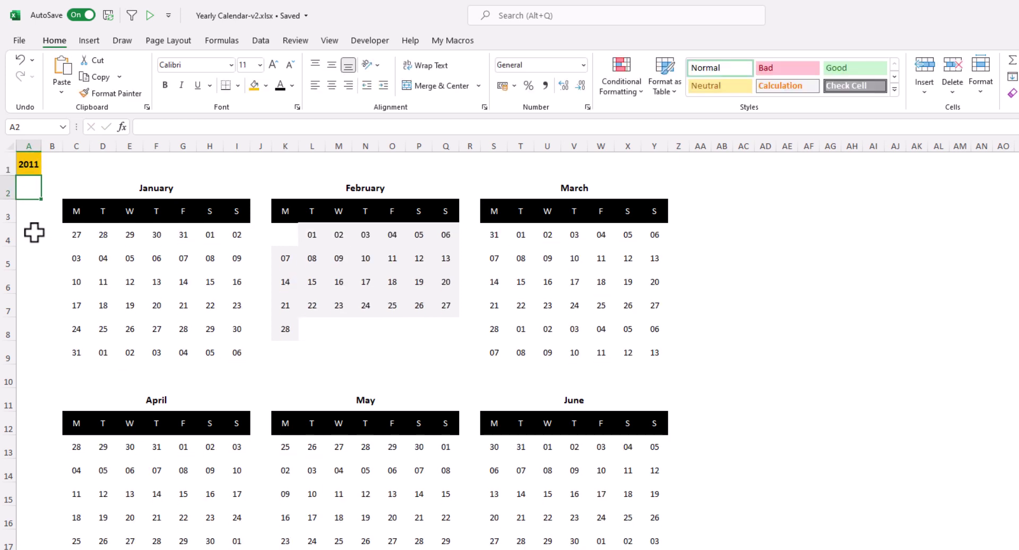
key(Up)
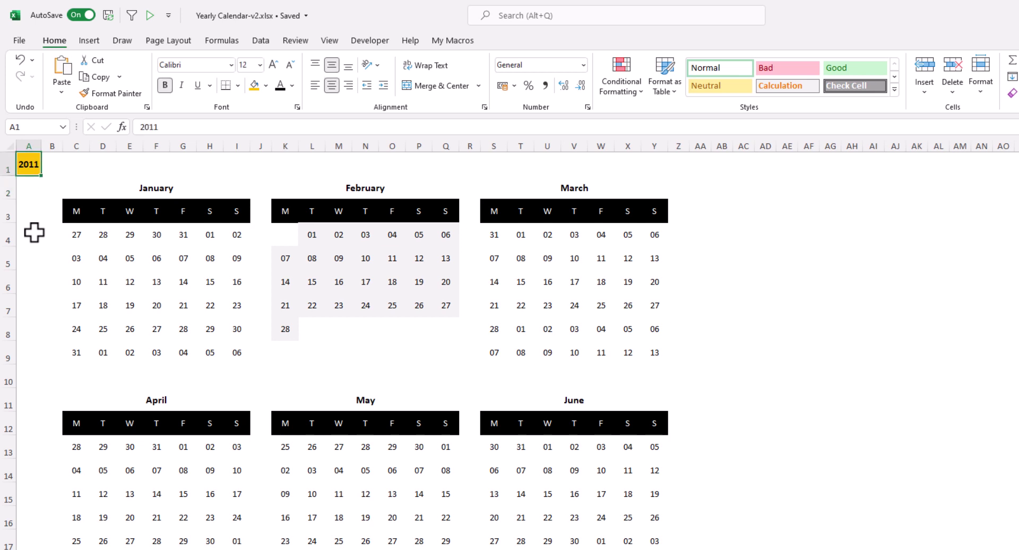
text(2024)
key(Return)
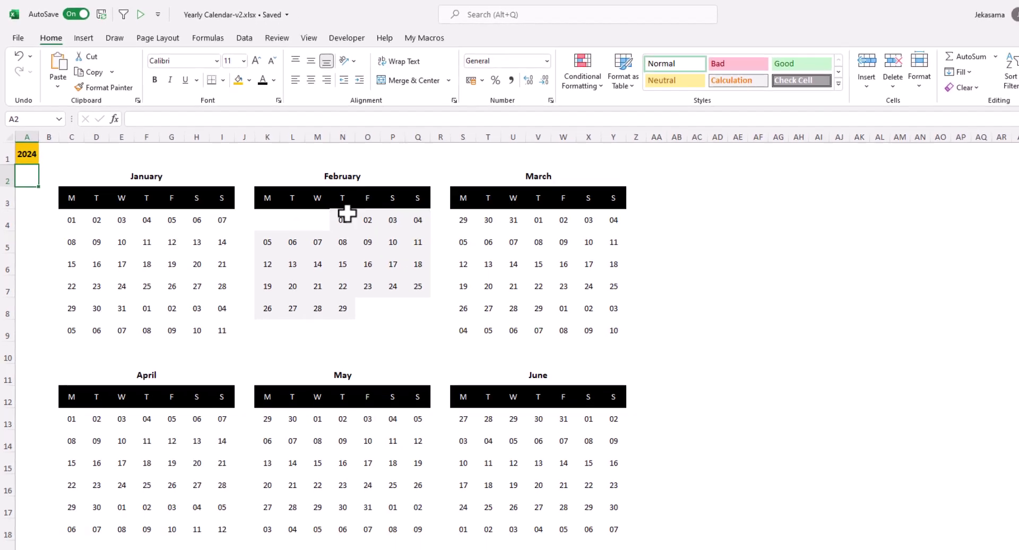
scroll(408, 244, down, 3)
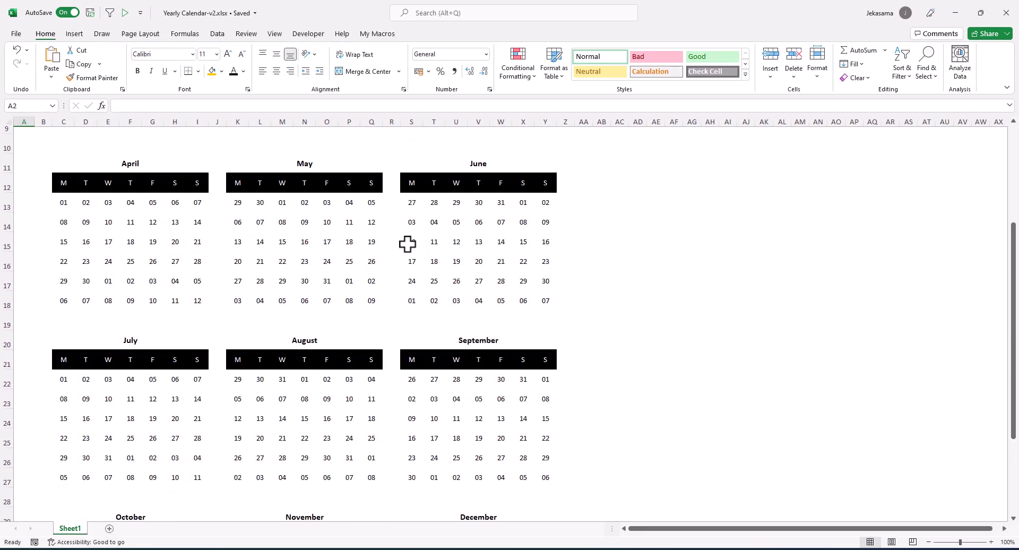
Step: Add a formula rule to the January dates that hides out-of-month days with a custom number format
scroll(407, 244, up, 3)
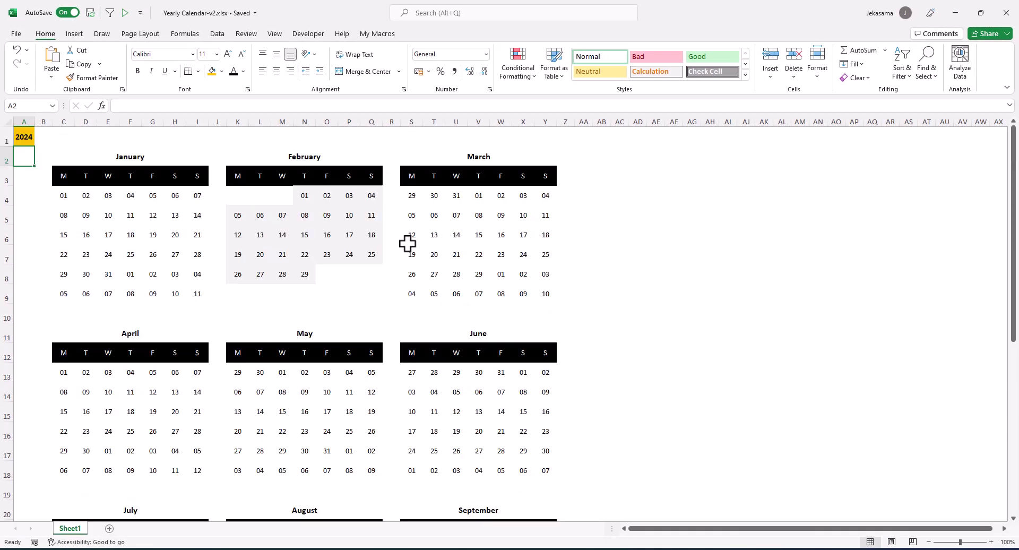
click(130, 215)
key(ctrl+a)
click(518, 64)
click(535, 223)
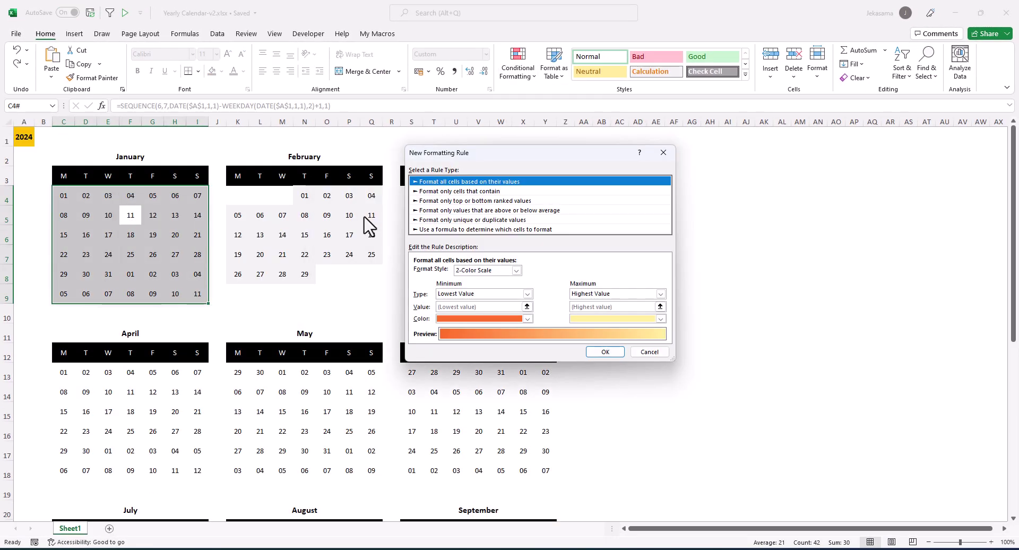
click(478, 229)
click(448, 271)
key(ctrl+v)
click(644, 317)
click(419, 124)
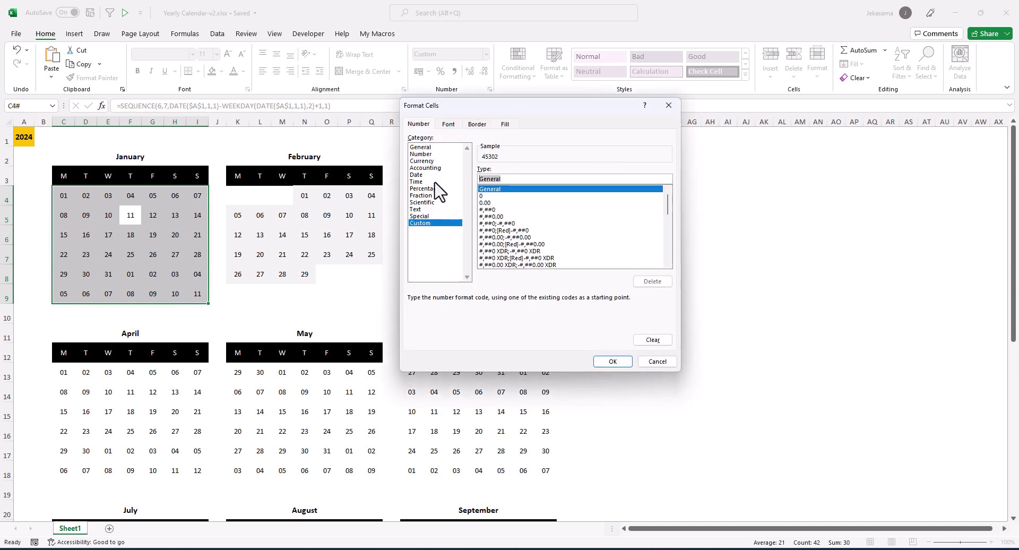
click(610, 362)
click(605, 328)
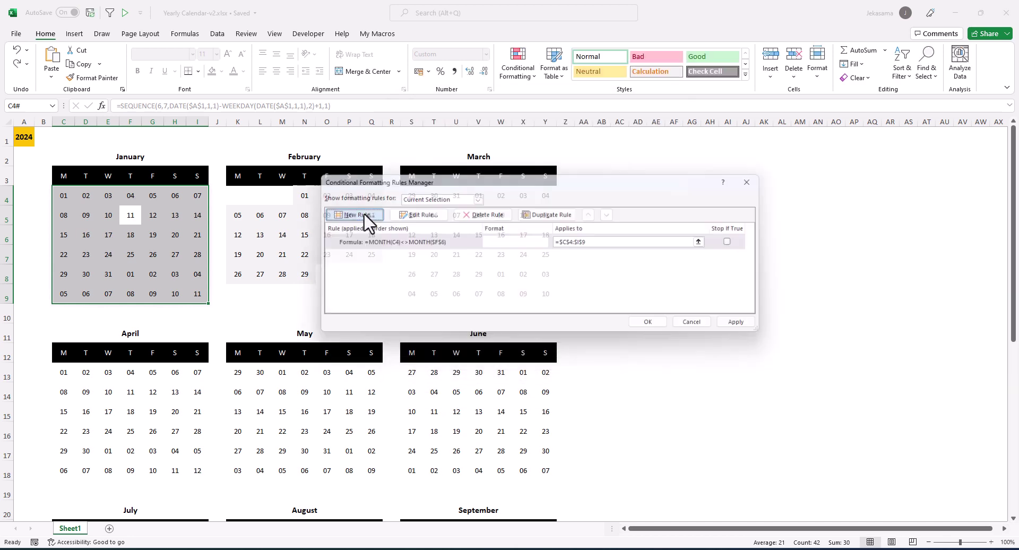
Step: Add a second January rule using MONTH(cell)=MONTH(mid-cell) that fills in-month days light grey
click(364, 221)
text(=MONTH(C4)<>MONTH($F$6))
click(459, 274)
key(BackSpace)
key(BackSpace)
text(=)
click(647, 307)
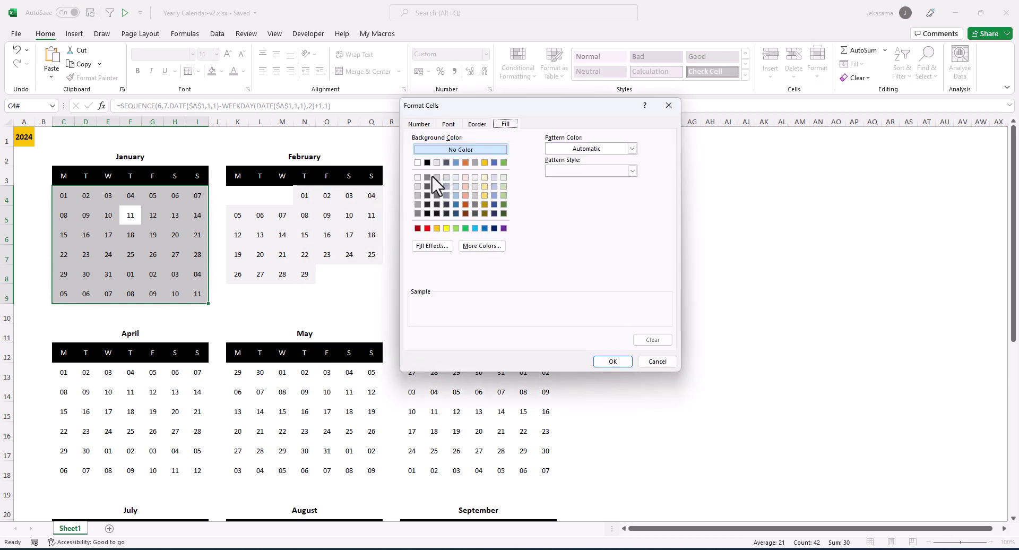
click(428, 197)
click(611, 362)
click(606, 328)
click(653, 350)
click(468, 236)
Step: Hide March's out-of-month dates with rule =MONTH(S6)<>MONTH($V$6) and a custom hidden number format
drag(412, 195, 546, 293)
click(518, 68)
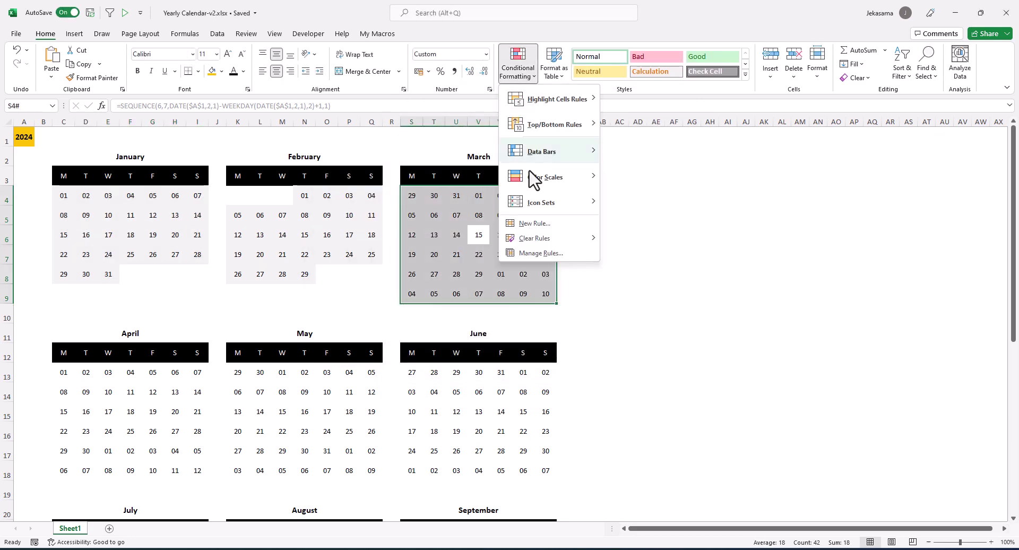
click(531, 223)
click(485, 229)
click(421, 272)
text(=MONTH(S6)<>MONTH($V$6))
click(647, 307)
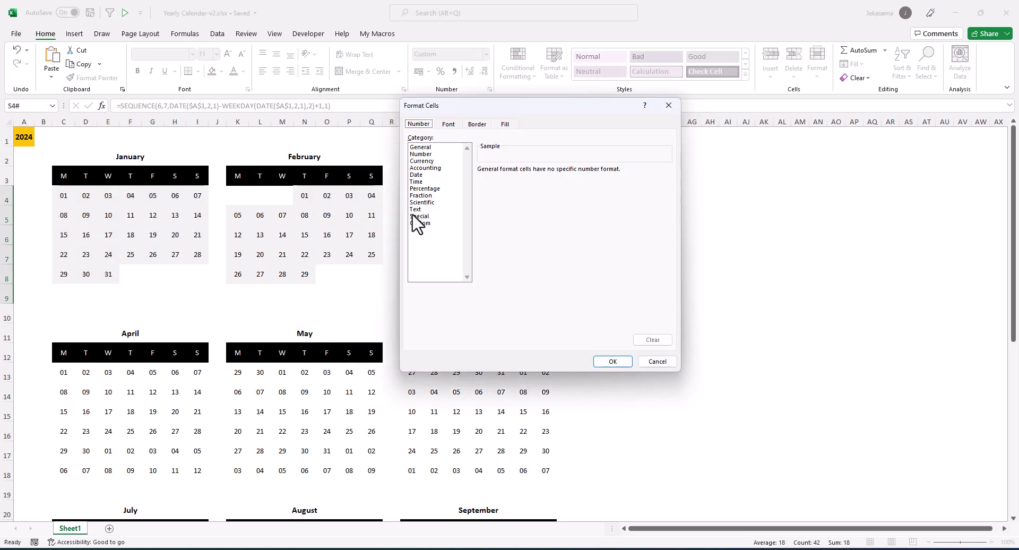
click(419, 222)
click(609, 360)
click(605, 329)
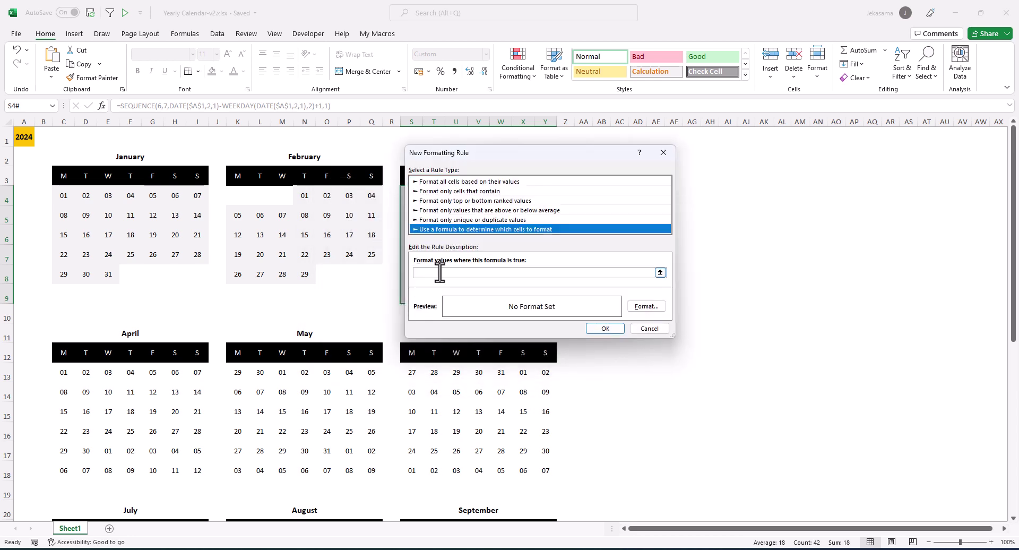
Step: Give March's in-month days a grey fill rule and apply both March rules
click(647, 306)
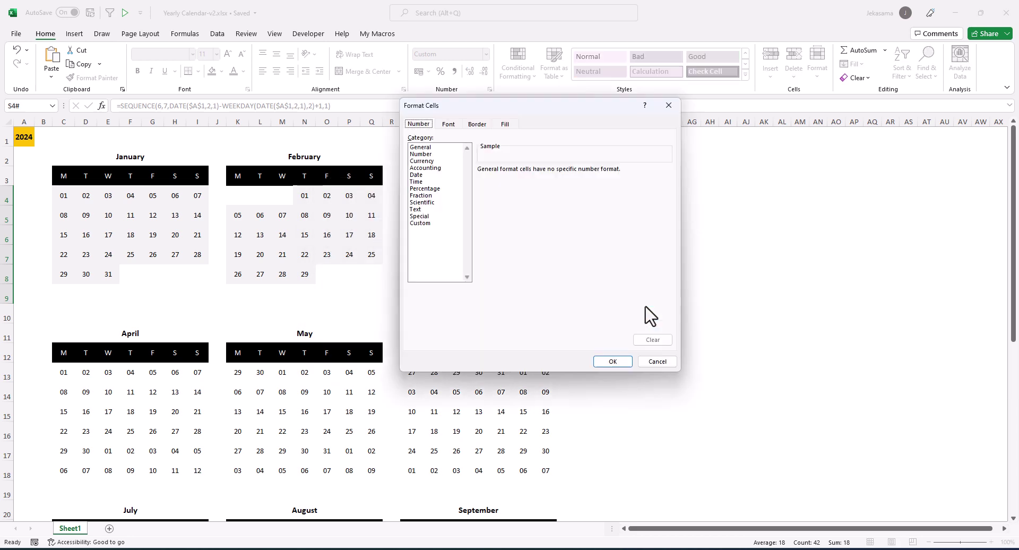
click(505, 126)
click(616, 363)
click(595, 330)
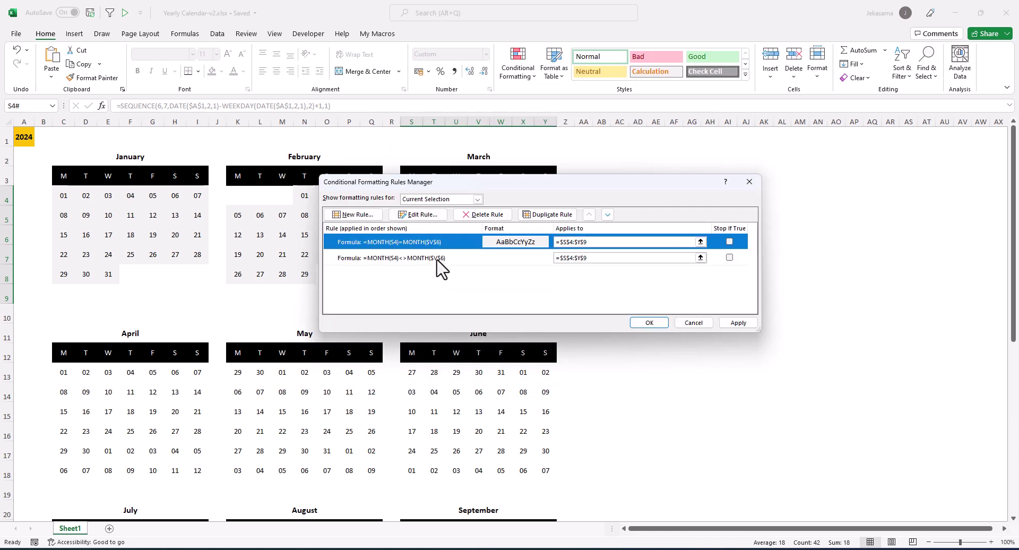
click(650, 323)
Step: Hide April's out-of-month dates with the pasted formula rule and custom format ;;;
drag(64, 372, 197, 471)
click(518, 68)
click(526, 262)
click(355, 214)
click(468, 229)
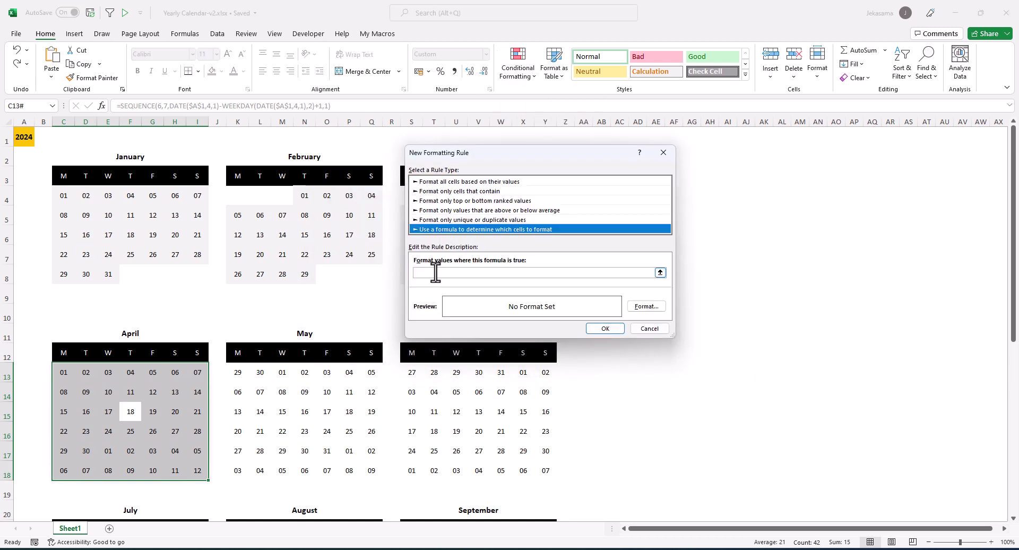
key(ctrl+v)
click(646, 307)
click(419, 124)
click(420, 223)
text(;;;)
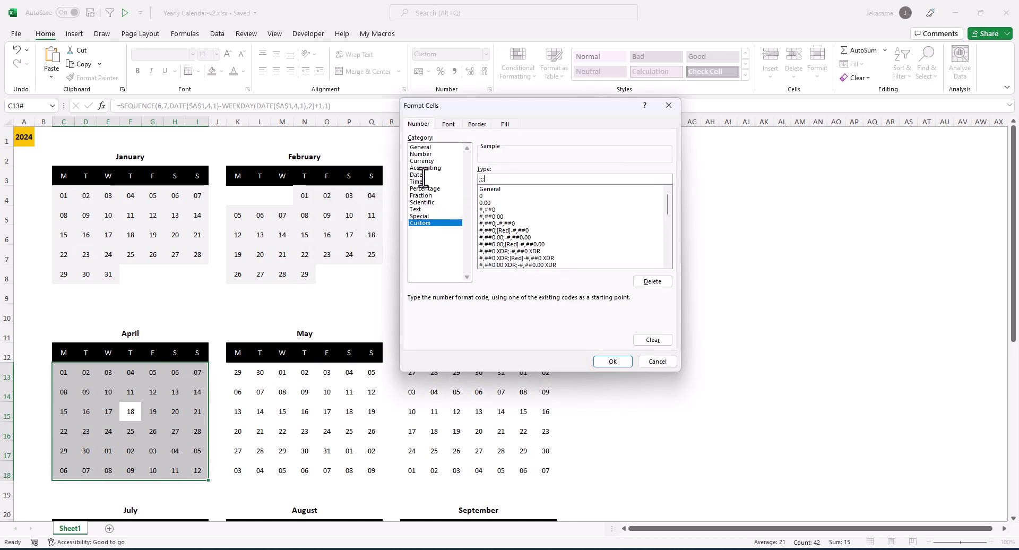
click(613, 361)
click(605, 328)
Step: Add April's in-month rule with a grey fill and apply both April rules
click(354, 214)
click(467, 229)
click(472, 272)
text(=MONTH(C13)<>MONTH($F$15))
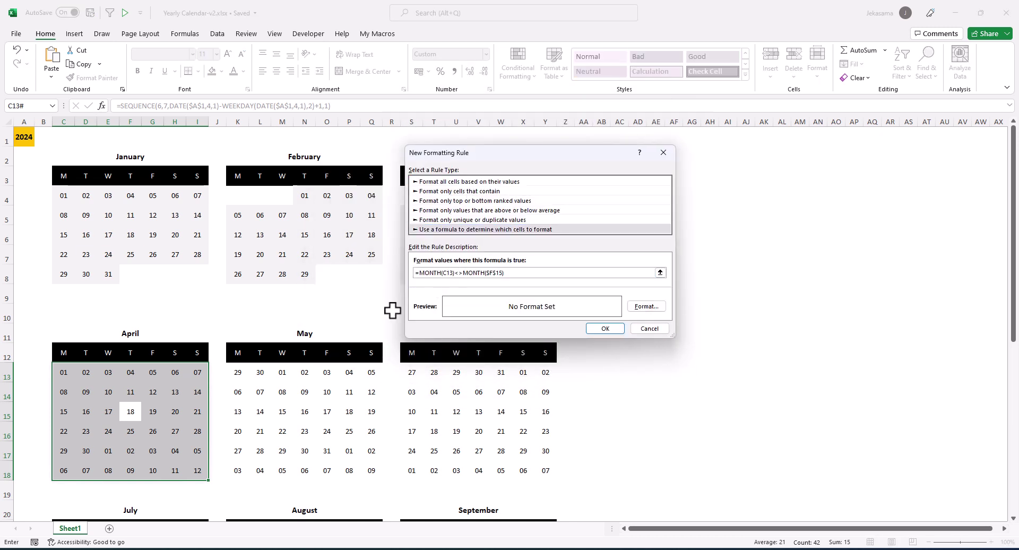
click(647, 306)
click(505, 122)
click(437, 171)
click(613, 361)
click(605, 328)
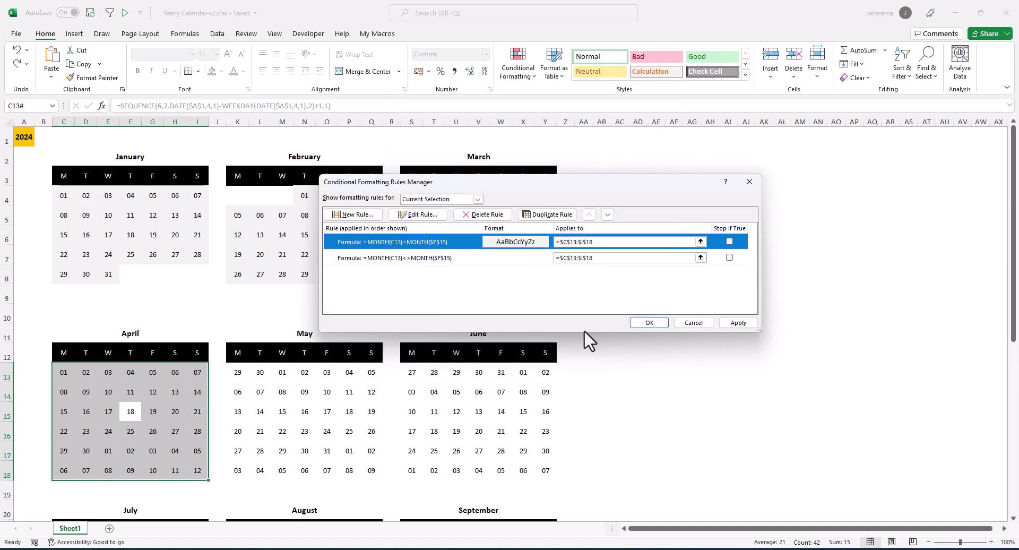
click(636, 323)
Step: Hide May's out-of-month dates with the pasted formula rule and a custom hidden format
click(324, 410)
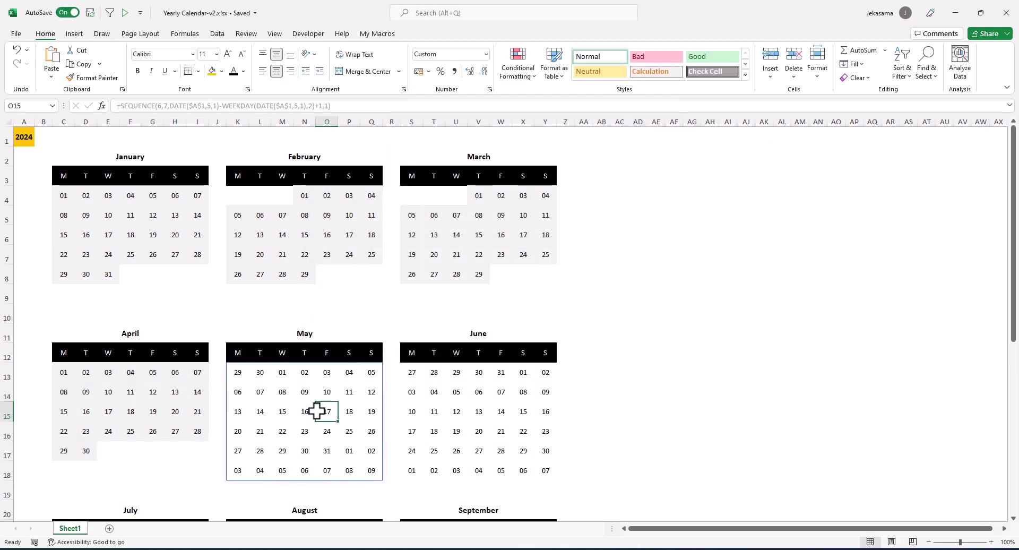
key(ctrl+slash)
click(518, 64)
click(524, 254)
click(486, 228)
click(449, 272)
text(=MONTH(K13)<>MONTH($N$15))
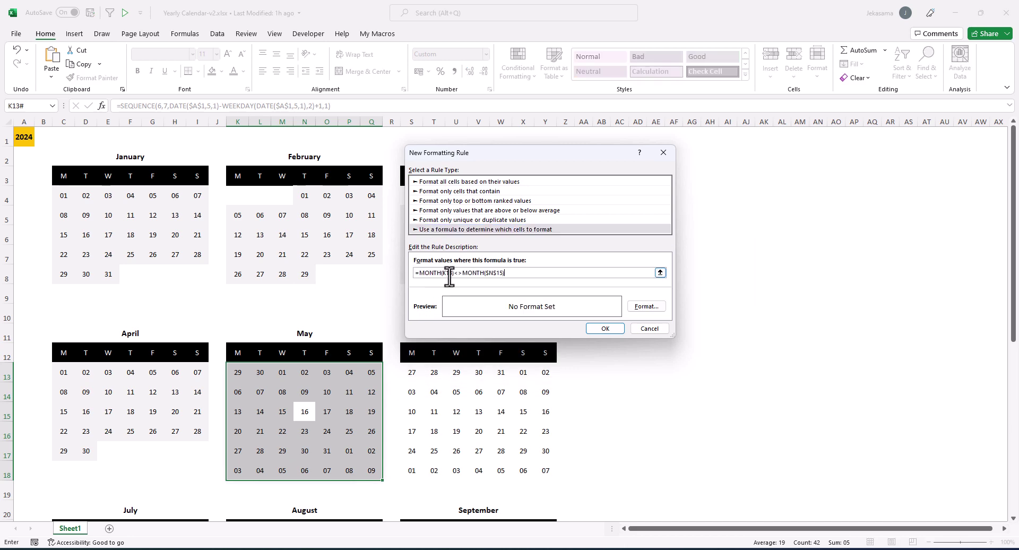
click(647, 307)
click(439, 221)
click(605, 359)
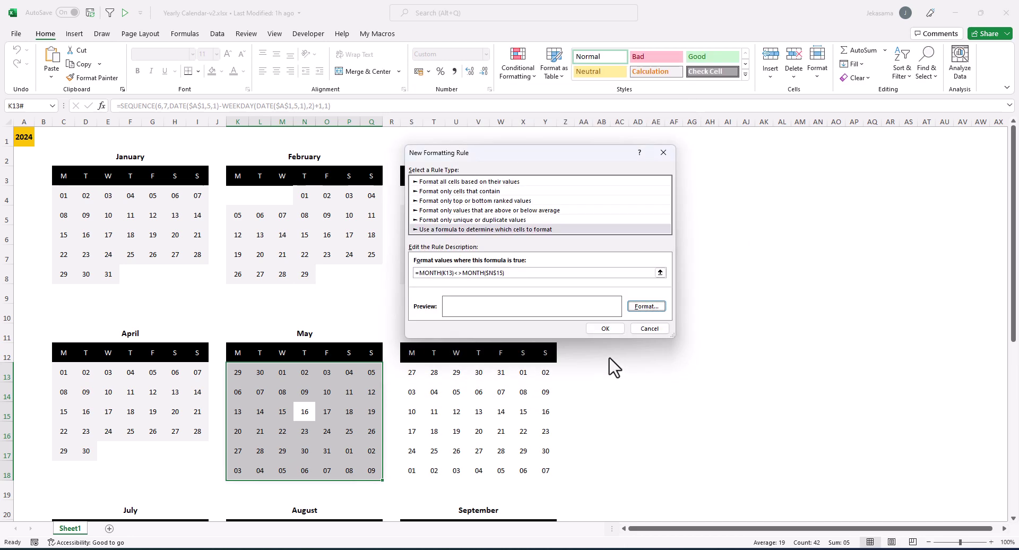
click(605, 328)
Step: Add May's in-month rule, changing <> to =, with a grey fill, and apply both rules
click(353, 211)
click(486, 228)
click(504, 273)
text(=MONTH(K13)<>MONTH($N$15))
click(461, 272)
key(BackSpace)
key(BackSpace)
text(=)
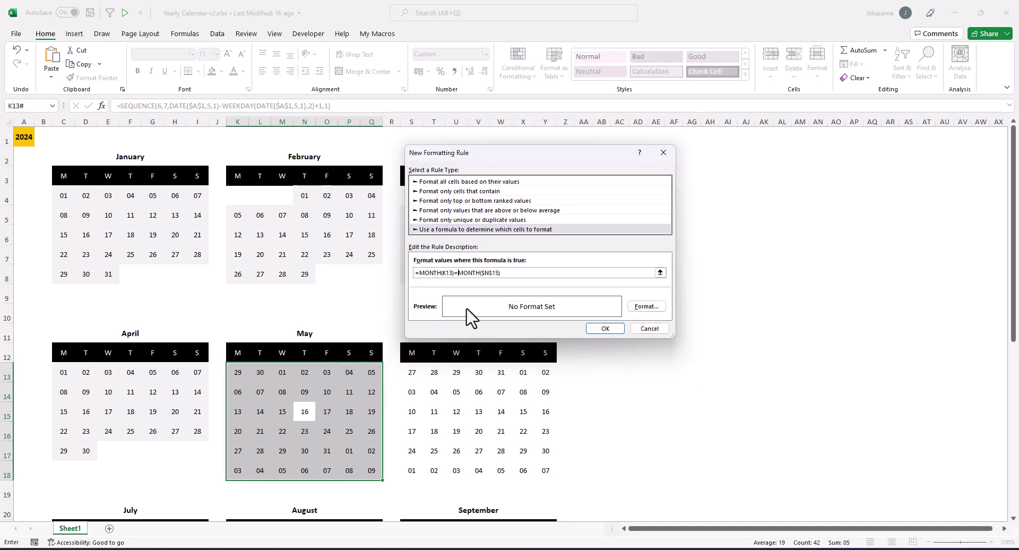
click(647, 307)
click(505, 125)
click(607, 360)
click(605, 328)
click(650, 322)
Step: Hide June's out-of-month dates with the pasted formula rule and a custom number format
scroll(424, 301, down, 2)
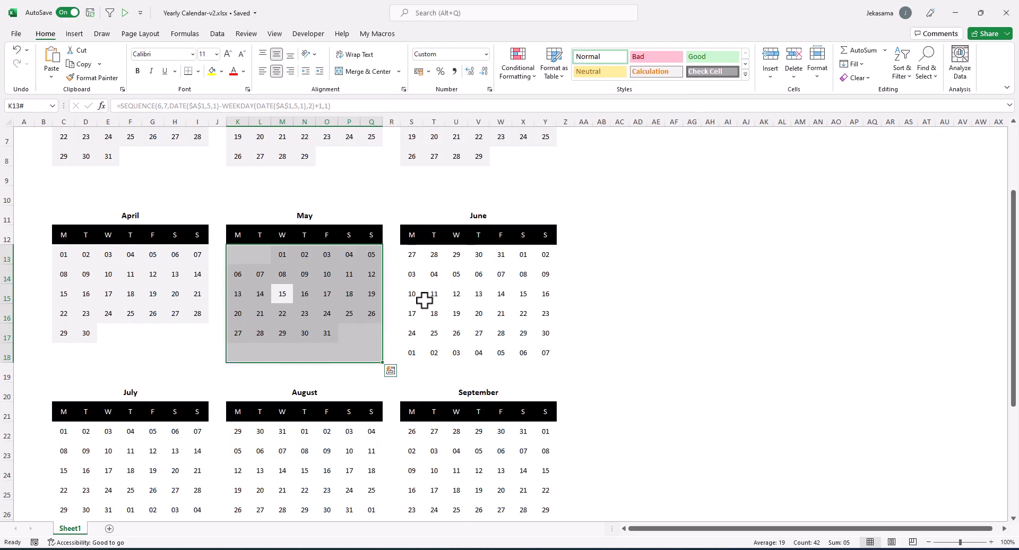
click(457, 293)
click(518, 68)
key(Escape)
key(ctrl+/)
click(518, 67)
click(535, 247)
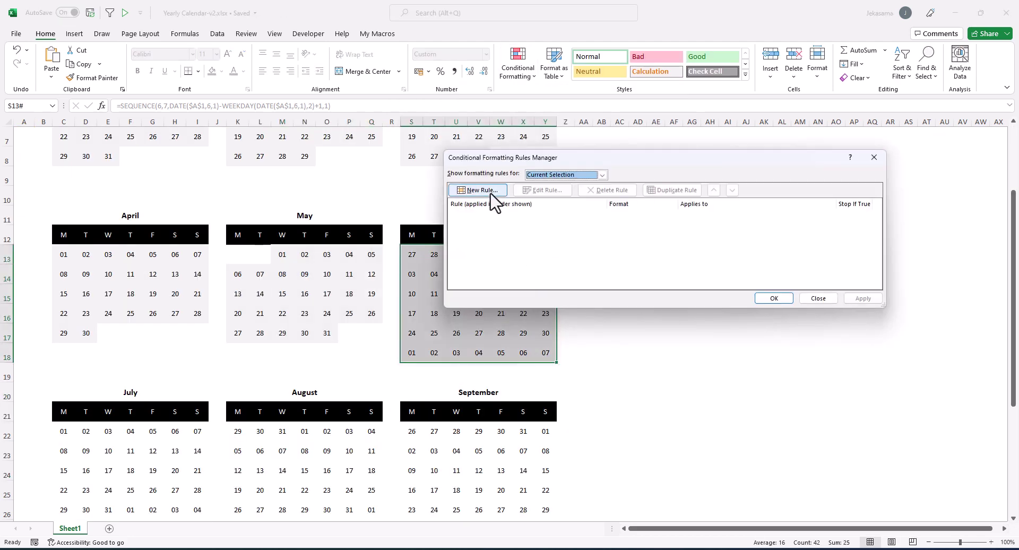
click(491, 193)
click(573, 203)
click(583, 246)
key(ctrl+v)
click(772, 282)
click(543, 100)
click(545, 198)
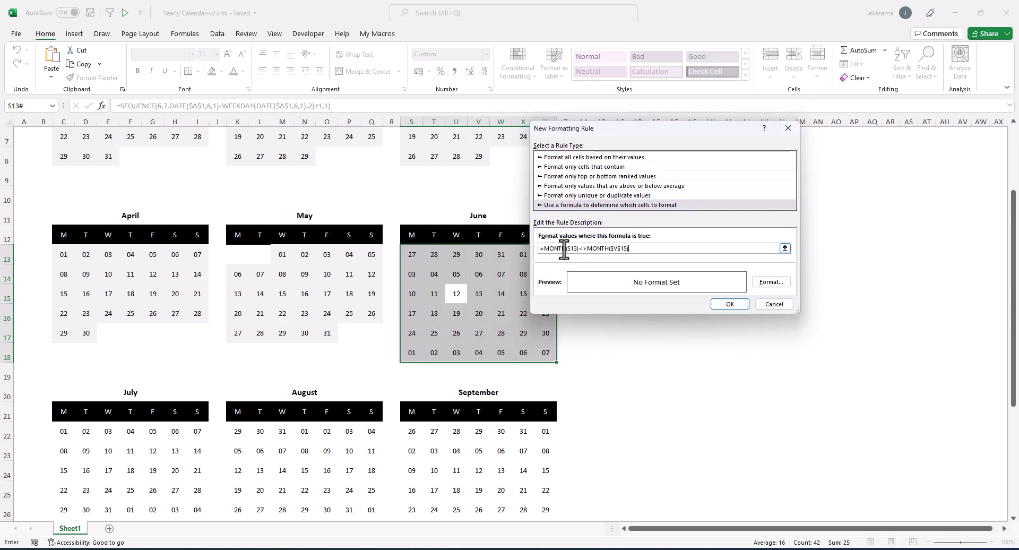
Step: Give June's in-month days a grey fill and apply June's rules
click(771, 282)
click(628, 98)
click(732, 336)
click(730, 303)
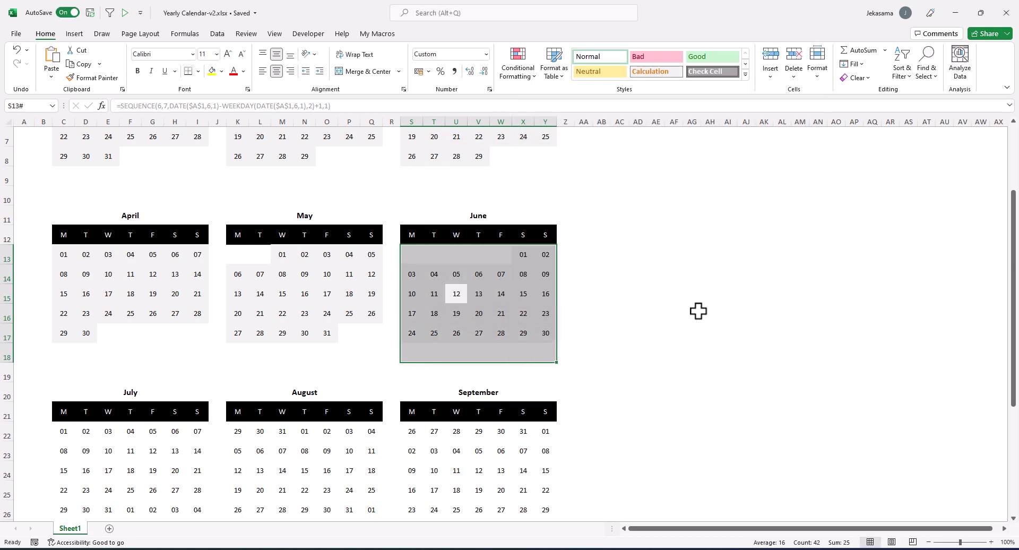
Step: Hide neighbouring-month dates in the July and August blocks and shade their own days grey
scroll(164, 451, down, 2)
drag(198, 412, 64, 313)
click(518, 64)
click(536, 215)
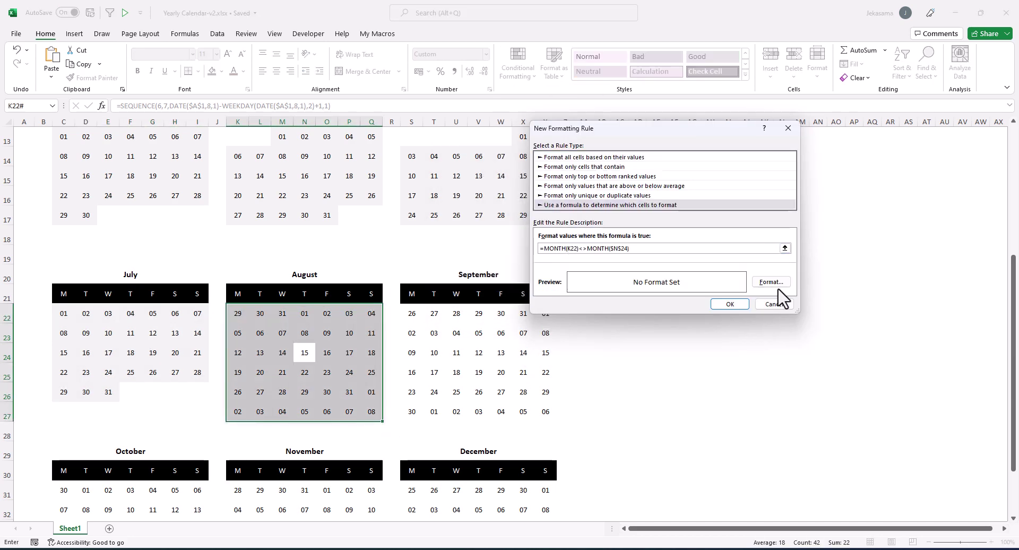
click(776, 286)
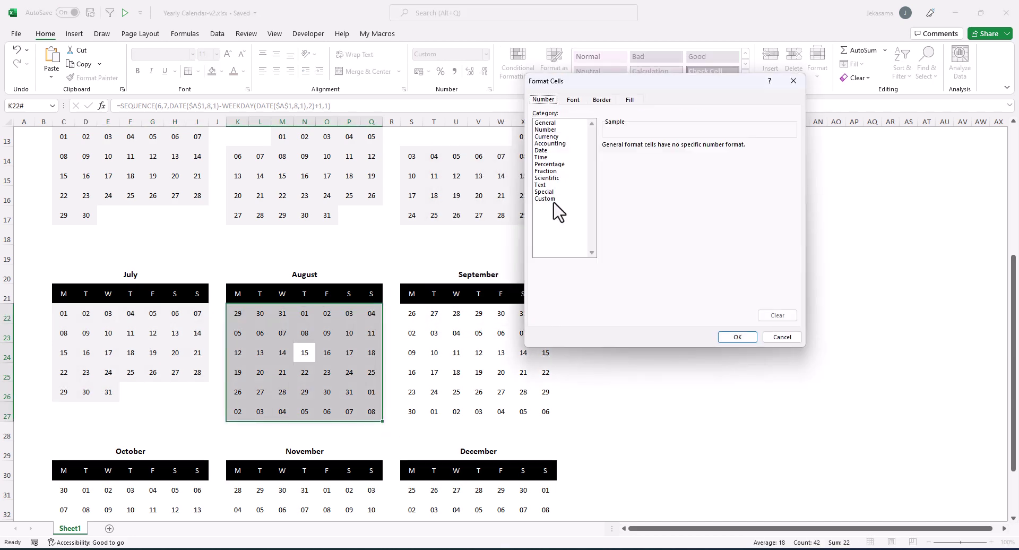
click(547, 198)
text(;)
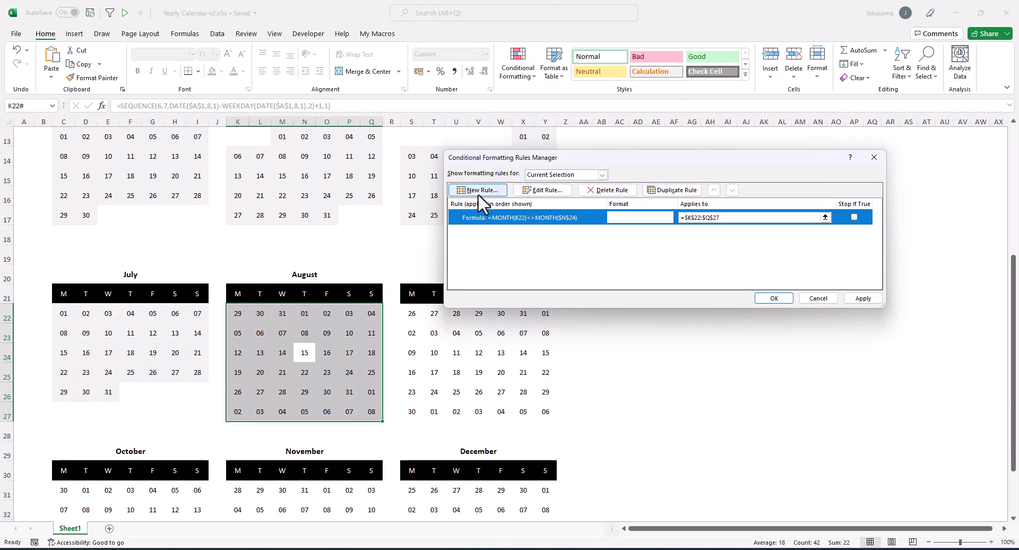
click(477, 193)
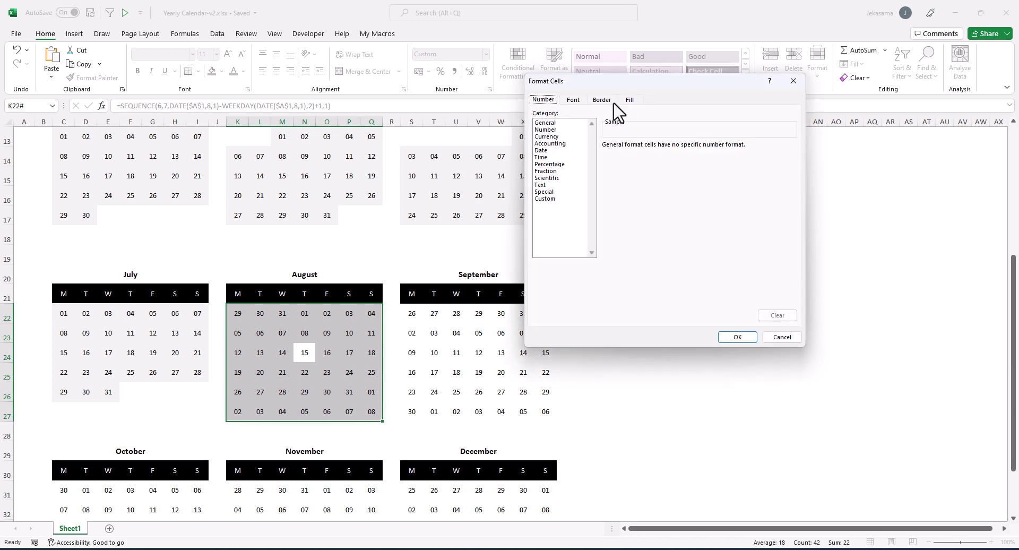
click(630, 99)
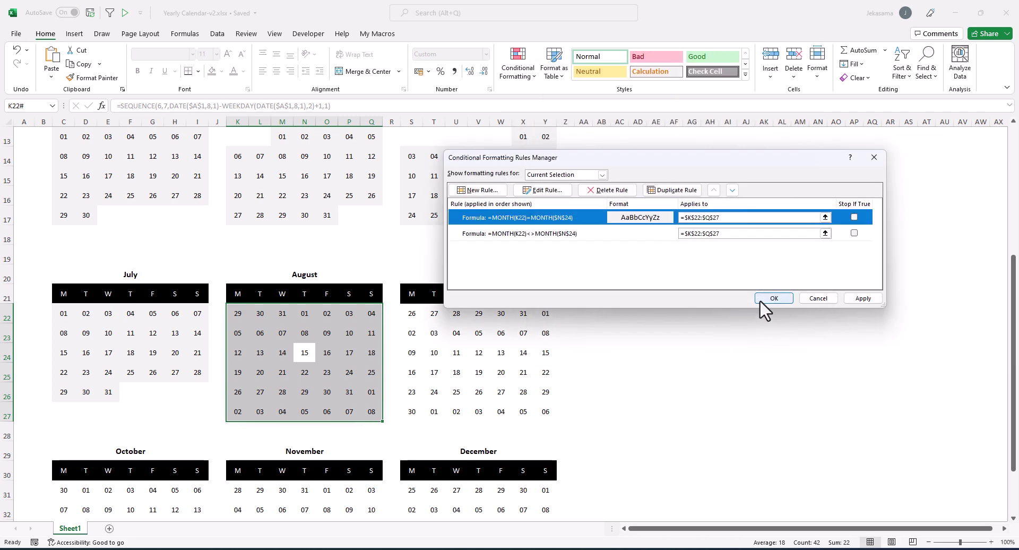
click(764, 306)
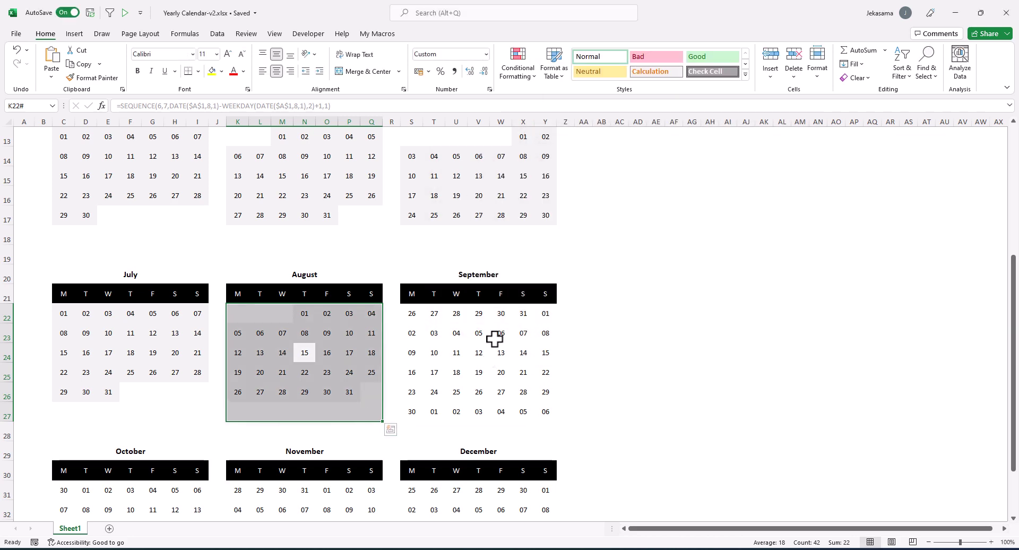
Step: Add September's hide rule and grey in-month rule =MONTH(S23)=MONTH($V$24)
click(533, 77)
click(534, 223)
click(611, 205)
click(561, 248)
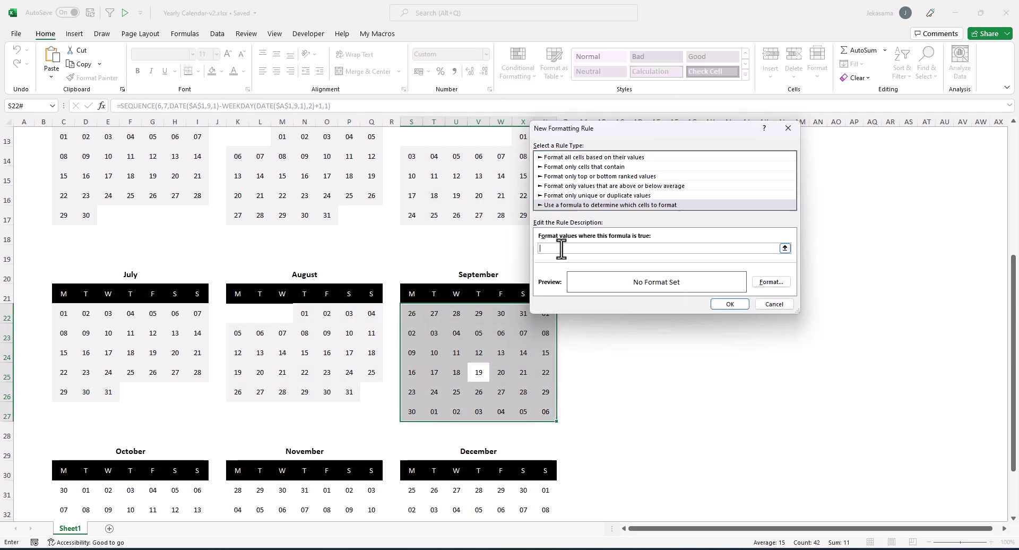
click(772, 282)
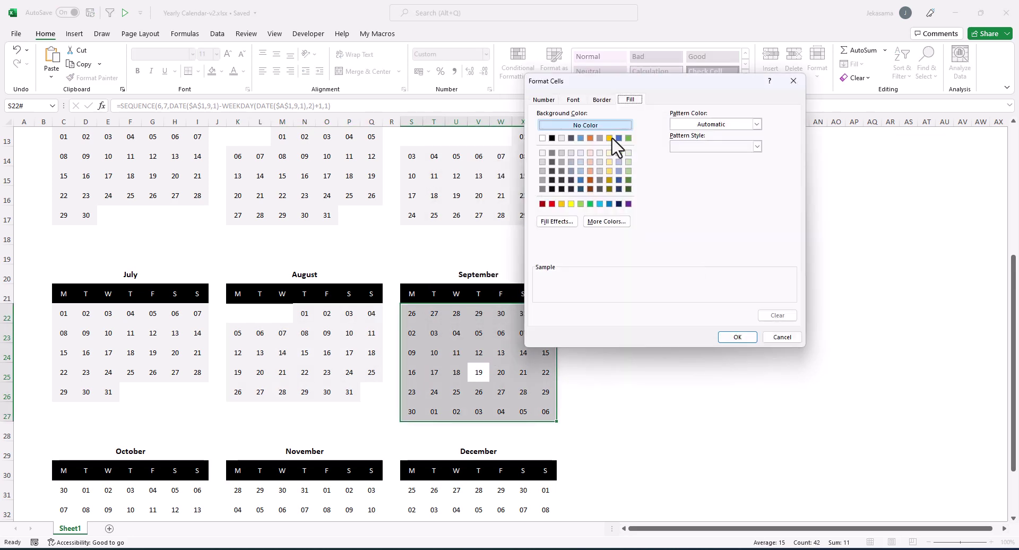
click(737, 337)
click(725, 316)
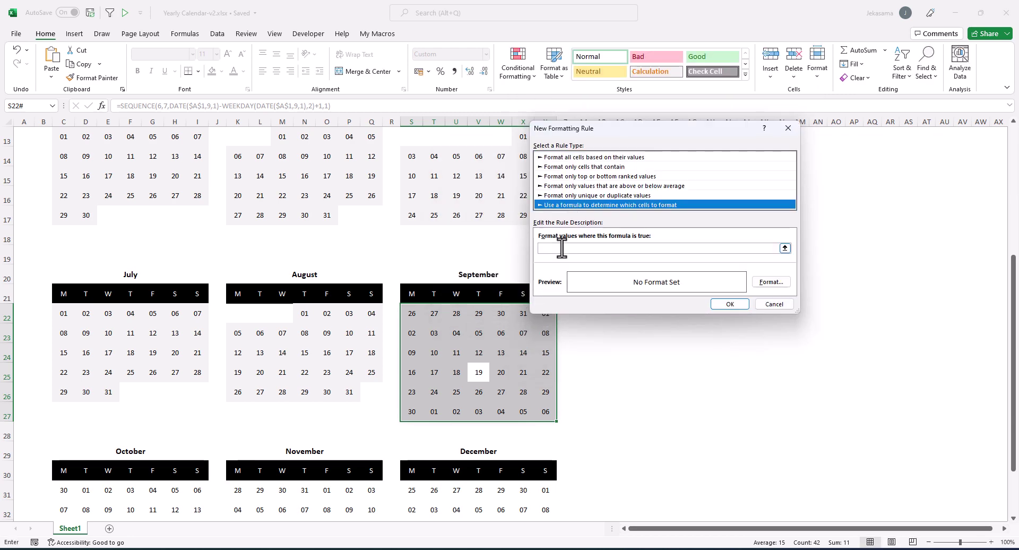
text(=MONTH(S23)=MONTH($V$24))
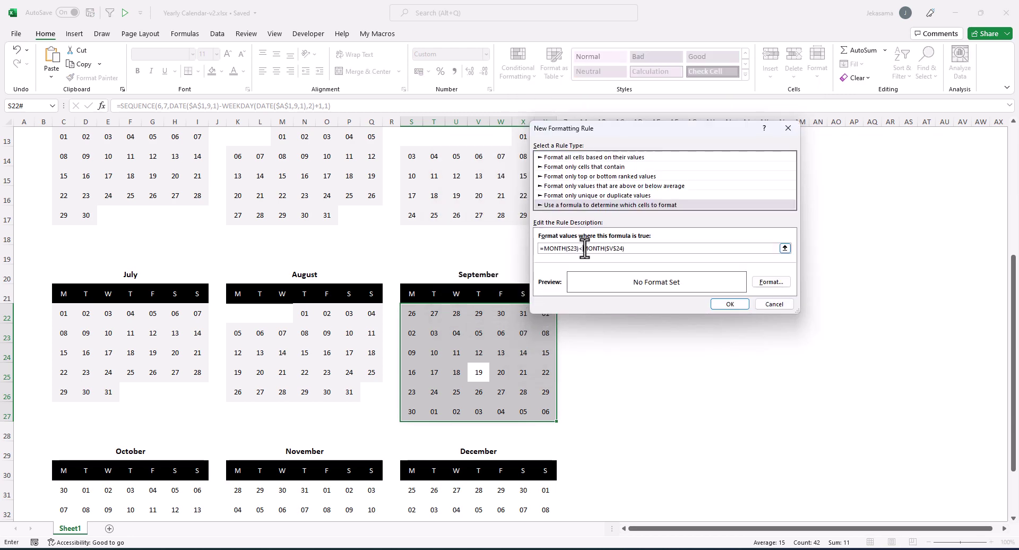
click(772, 282)
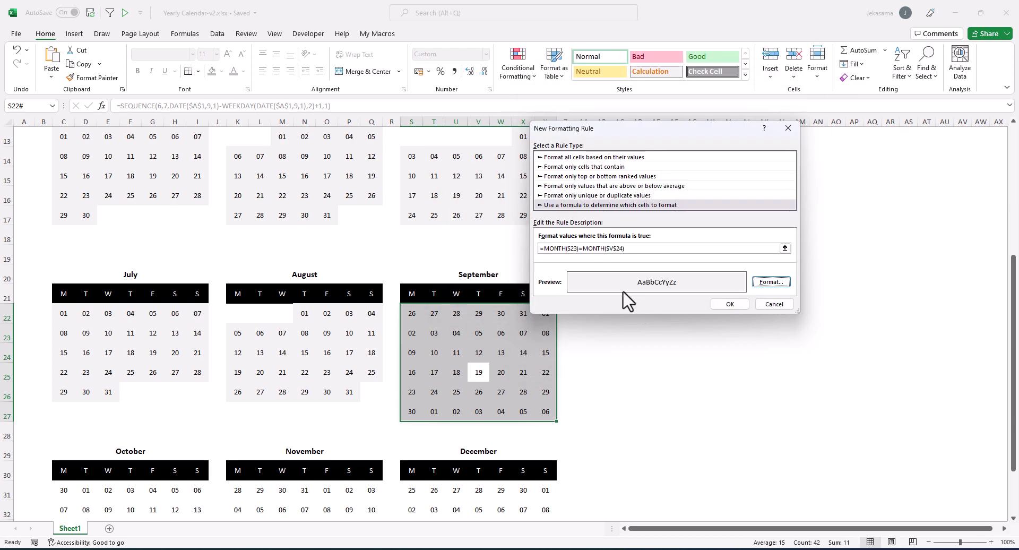
click(730, 304)
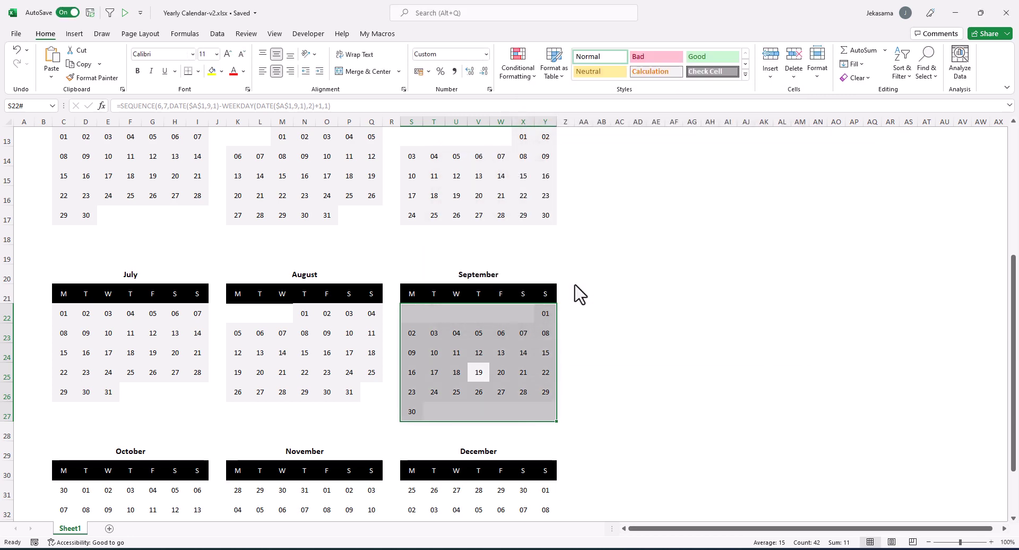
Step: Select the October date block and begin a new formula-based conditional formatting rule
scroll(575, 291, down, 3)
drag(64, 313, 197, 411)
click(517, 67)
click(542, 262)
click(611, 205)
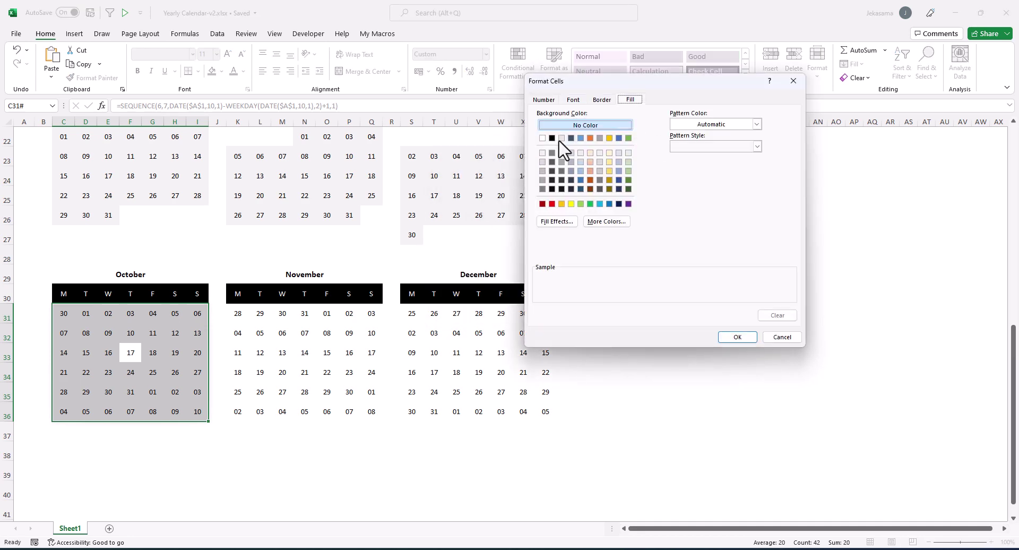
Step: Confirm the October rule's format and apply the rule that hides out-of-month dates
click(738, 337)
click(731, 317)
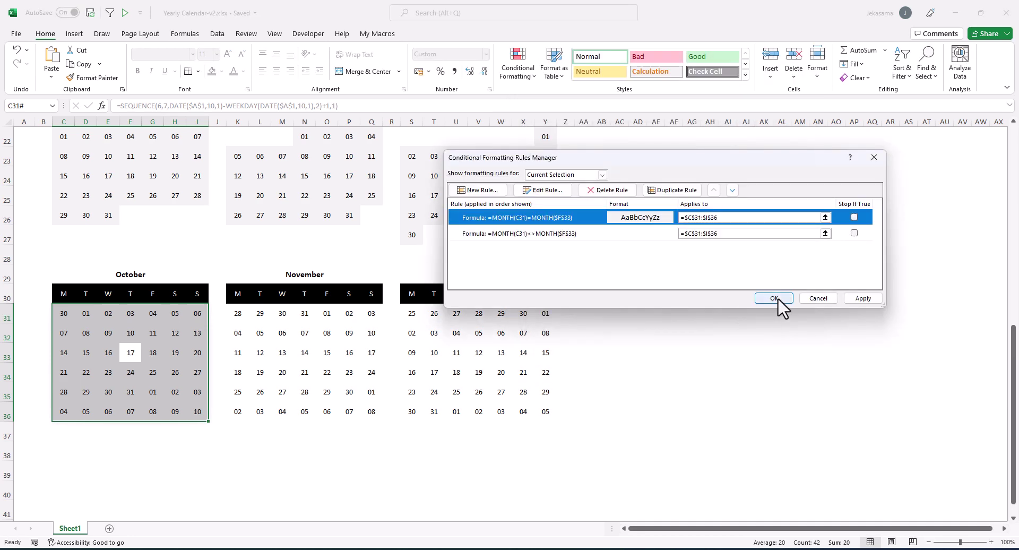
click(771, 297)
Step: Add a MONTH-comparison formula rule to the November grid, with a ';;;' number format and fill
drag(238, 313, 372, 411)
click(517, 67)
click(542, 289)
click(481, 190)
click(637, 203)
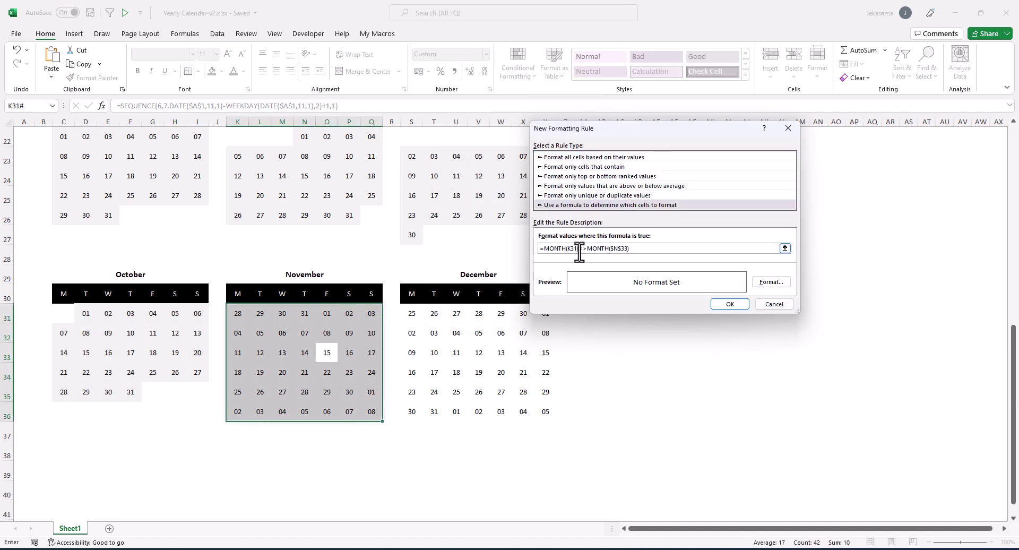
click(766, 275)
text(;)
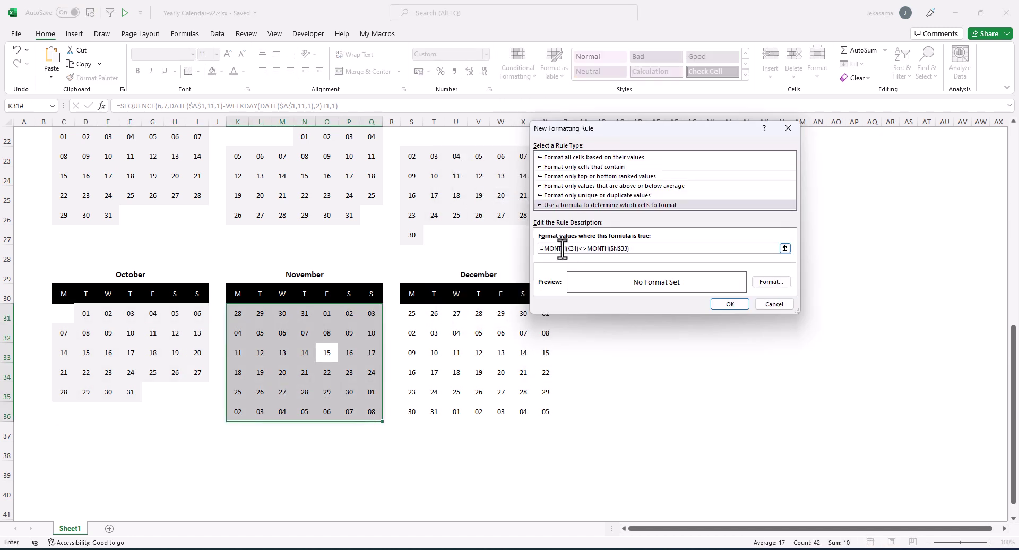
click(771, 281)
click(631, 97)
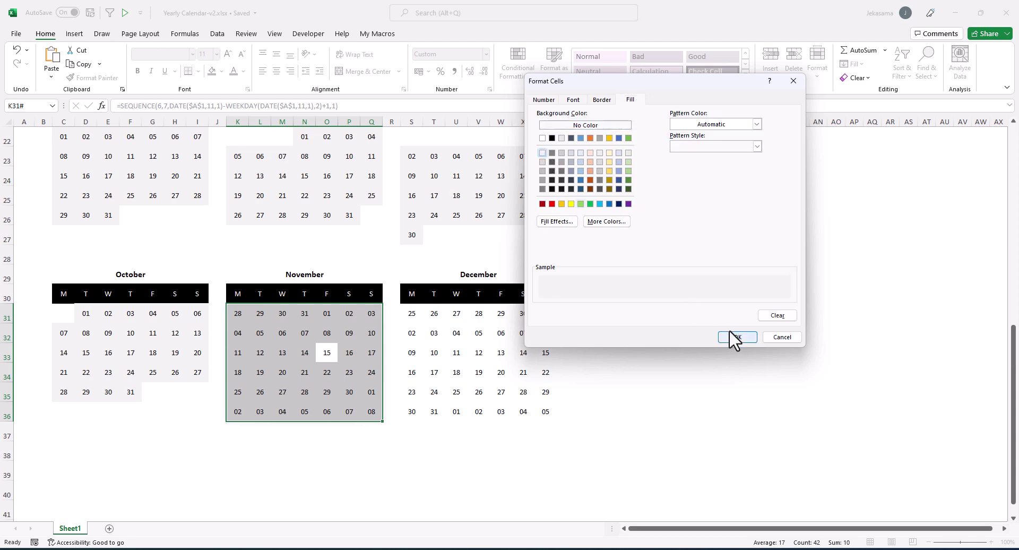
click(733, 336)
click(731, 303)
click(776, 298)
Step: Add a MONTH-comparison formula rule to the December grid, with custom format ';;;' and a fill colour
drag(412, 313, 545, 411)
click(517, 71)
click(514, 205)
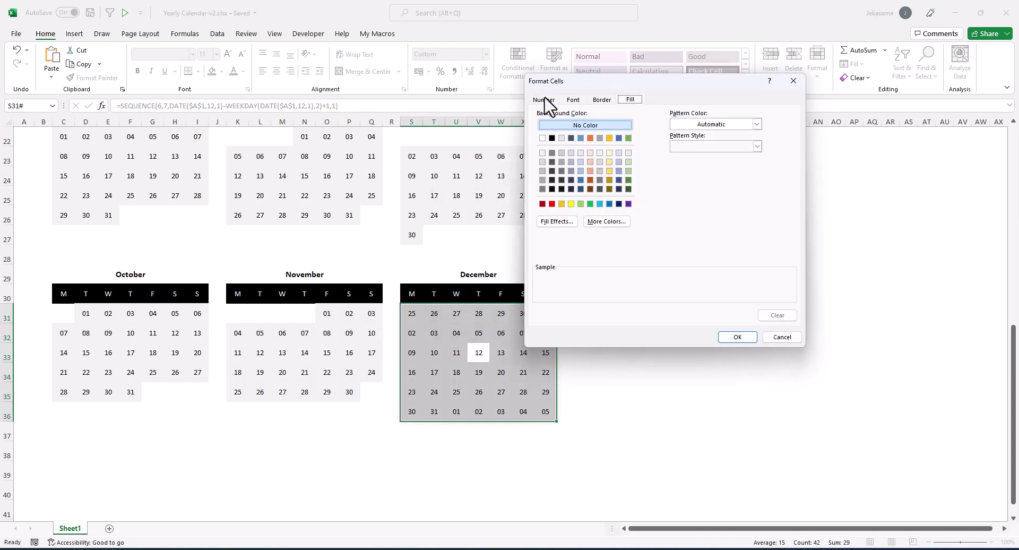
click(543, 99)
text(;;;)
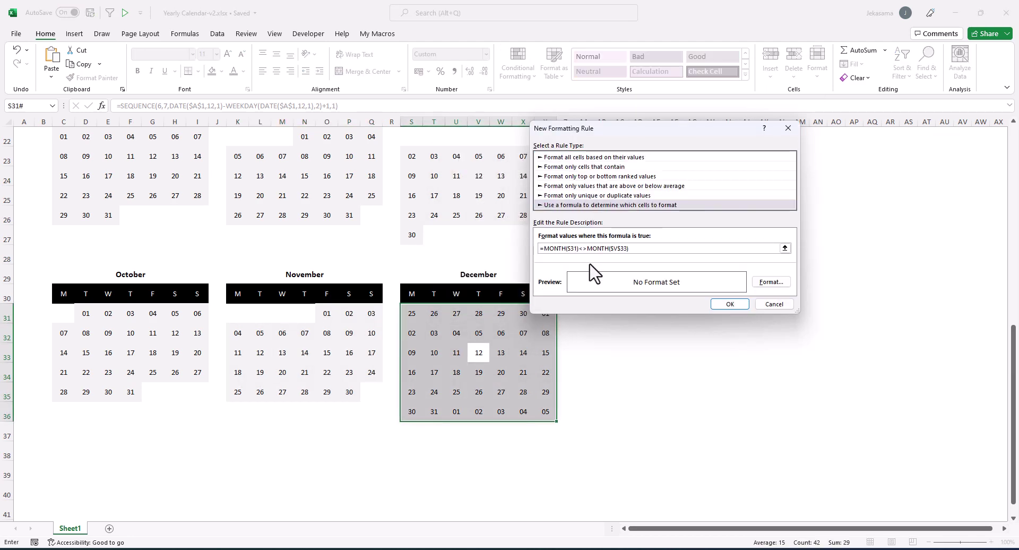
click(770, 282)
click(630, 98)
click(549, 161)
click(733, 337)
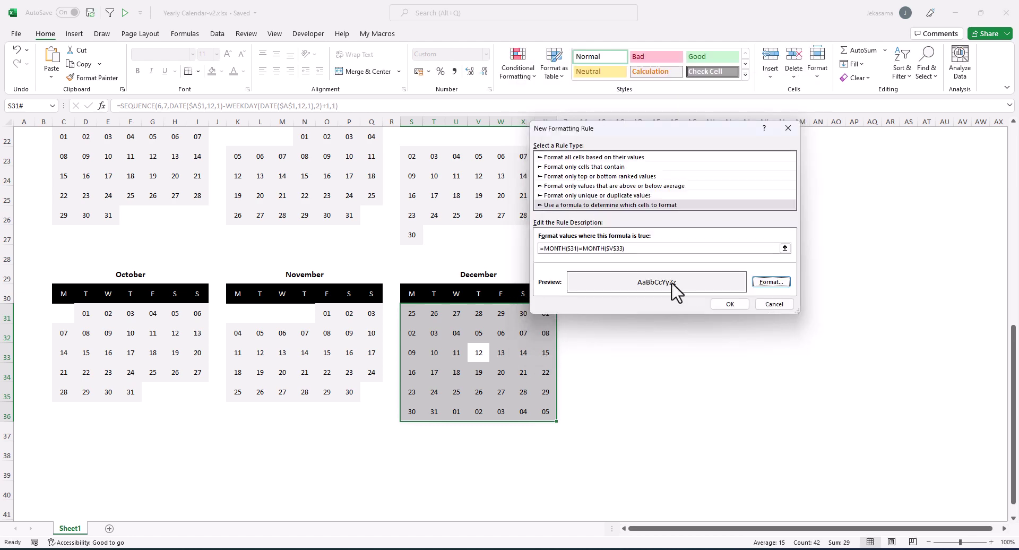
click(730, 304)
click(760, 299)
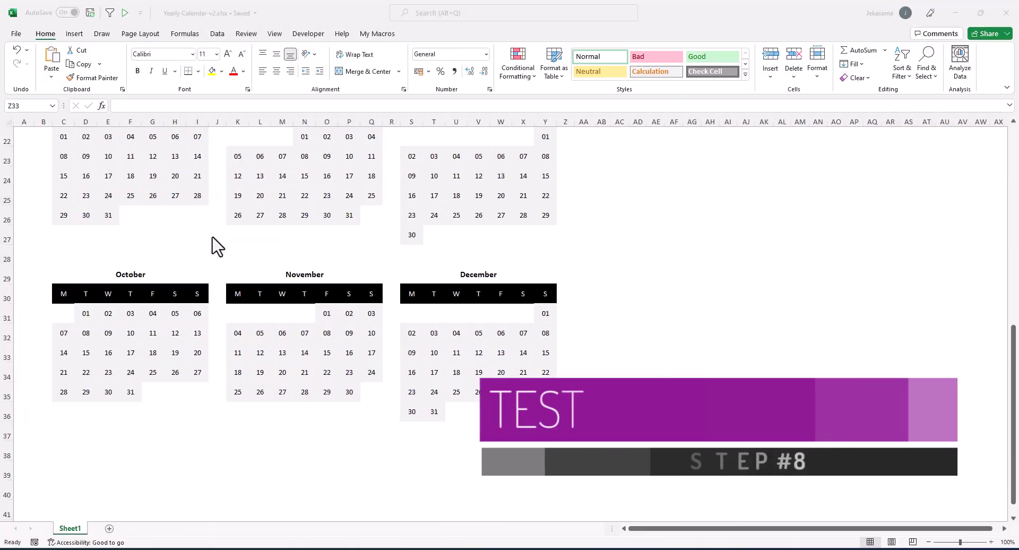
Step: Widen column A so the year 2024 in A1 displays fully, then select A1
scroll(213, 238, up, 4)
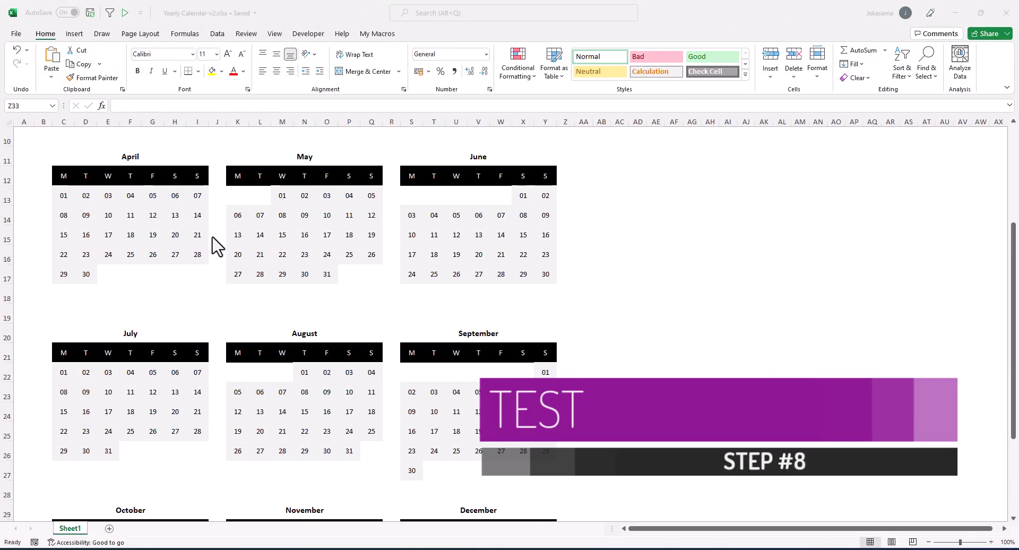
scroll(217, 245, up, 3)
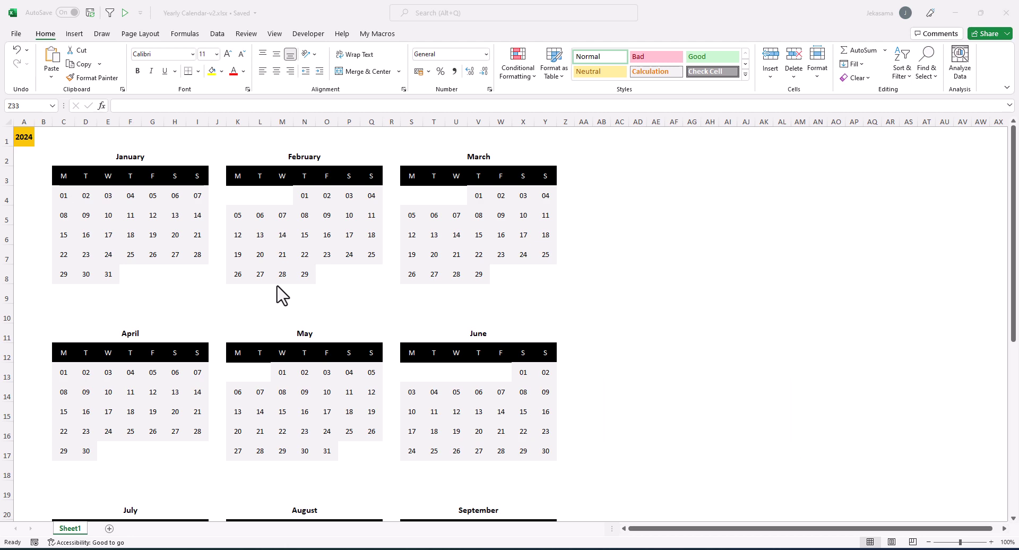
scroll(282, 302, down, 1)
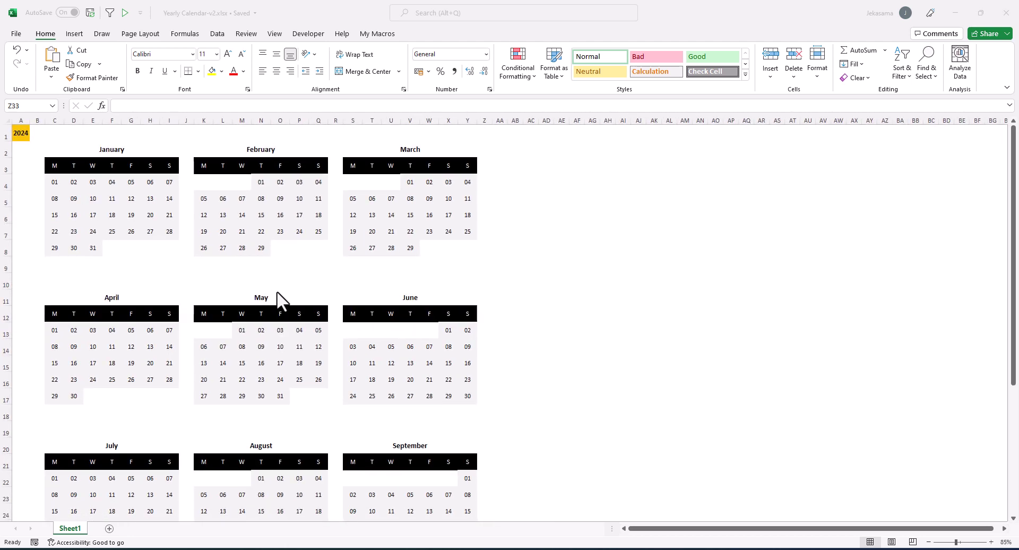
scroll(282, 302, down, 1)
scroll(282, 301, down, 1)
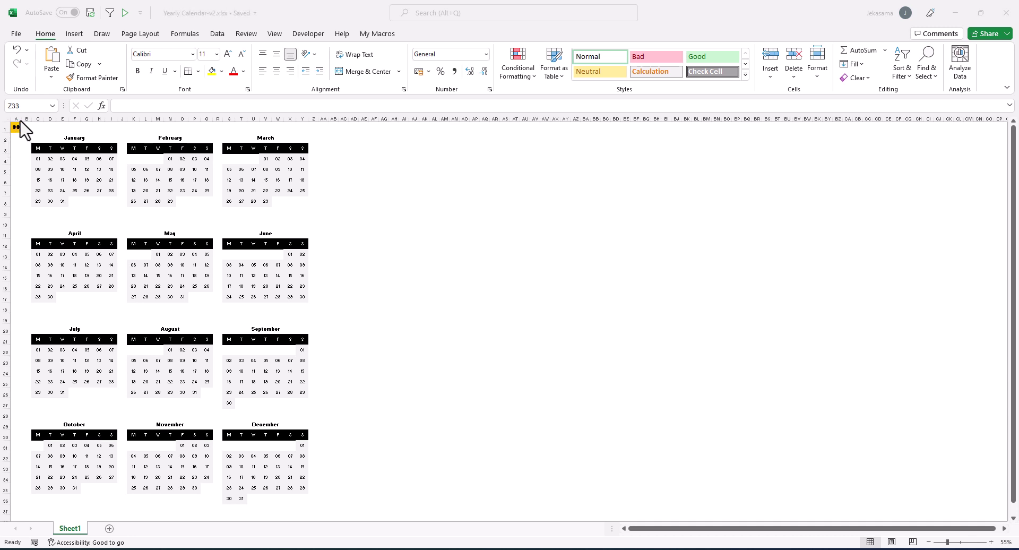
drag(21, 115, 36, 113)
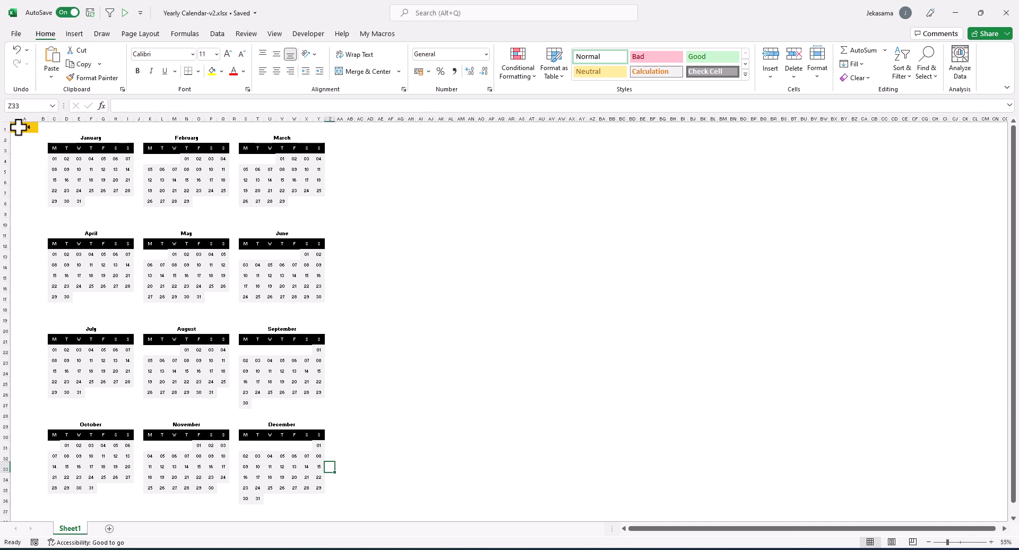
click(19, 127)
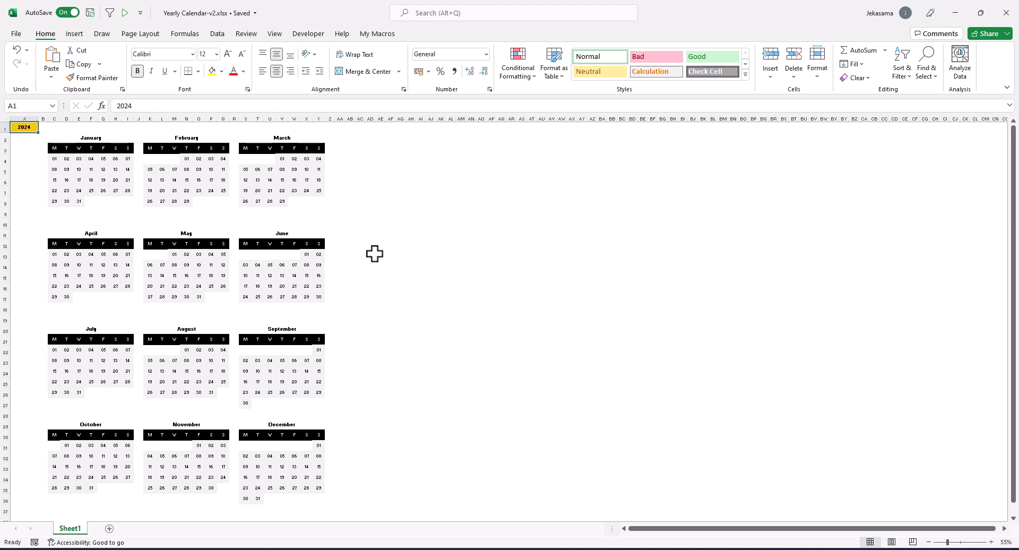
text(19)
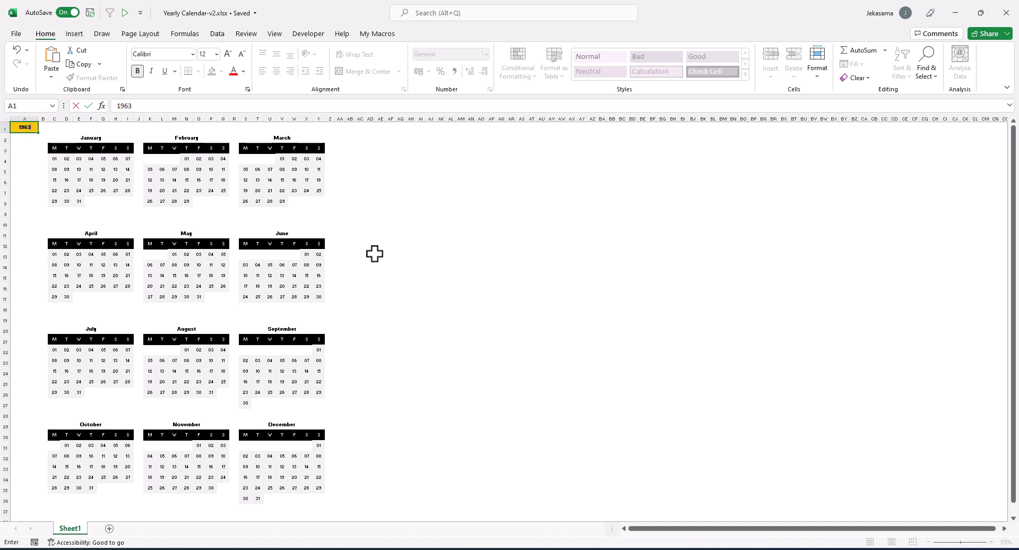
text(63)
key(Return)
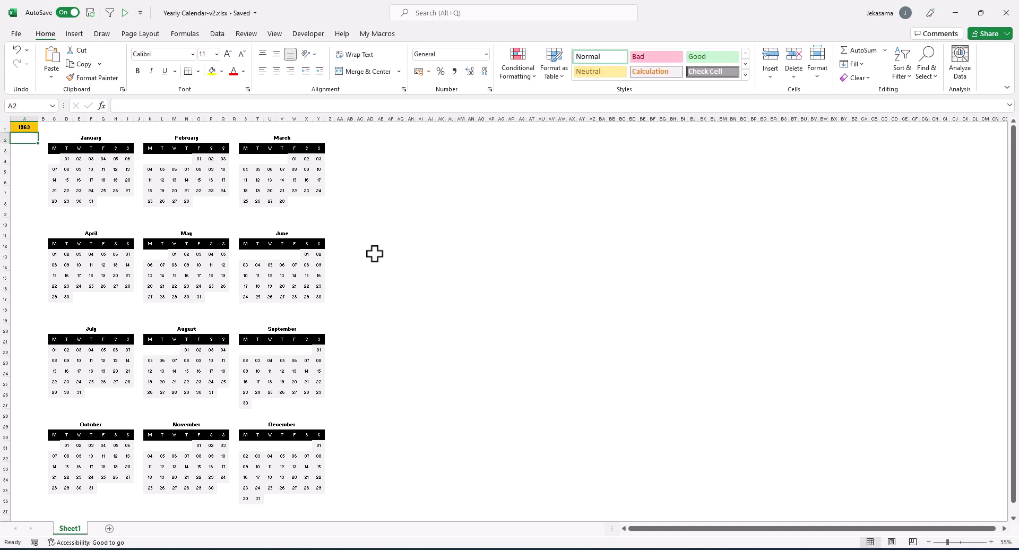
key(Up)
text(20)
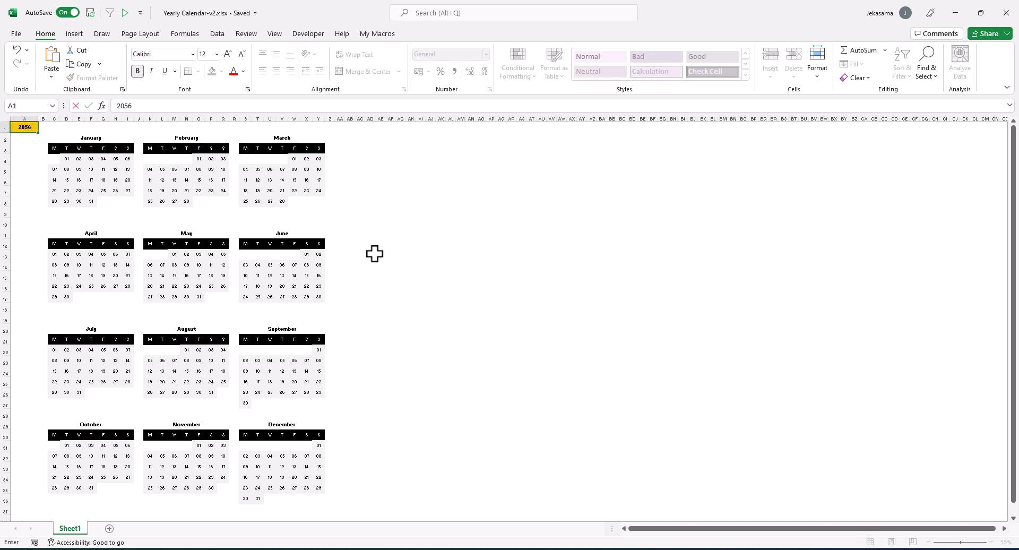
text(56)
key(Return)
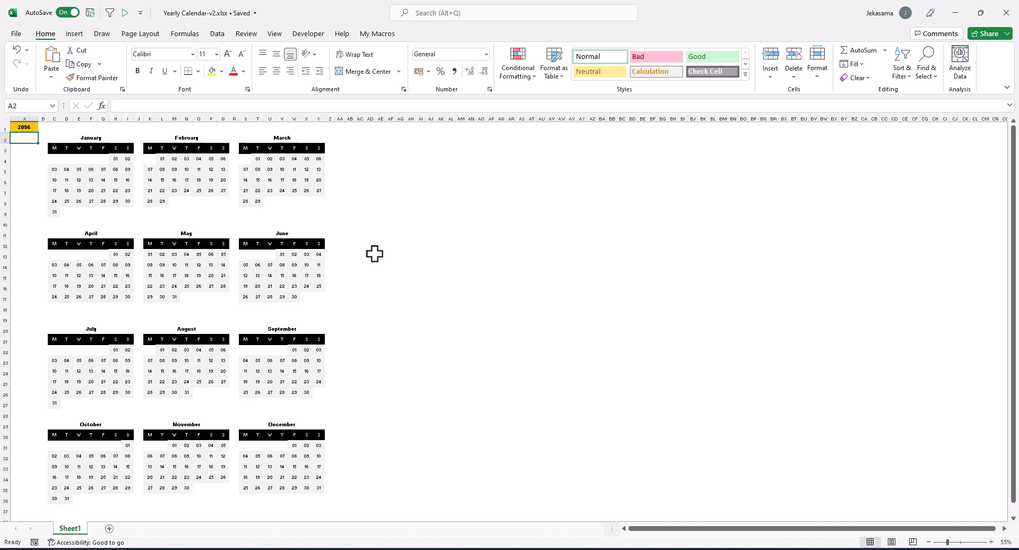
key(Up)
text(21)
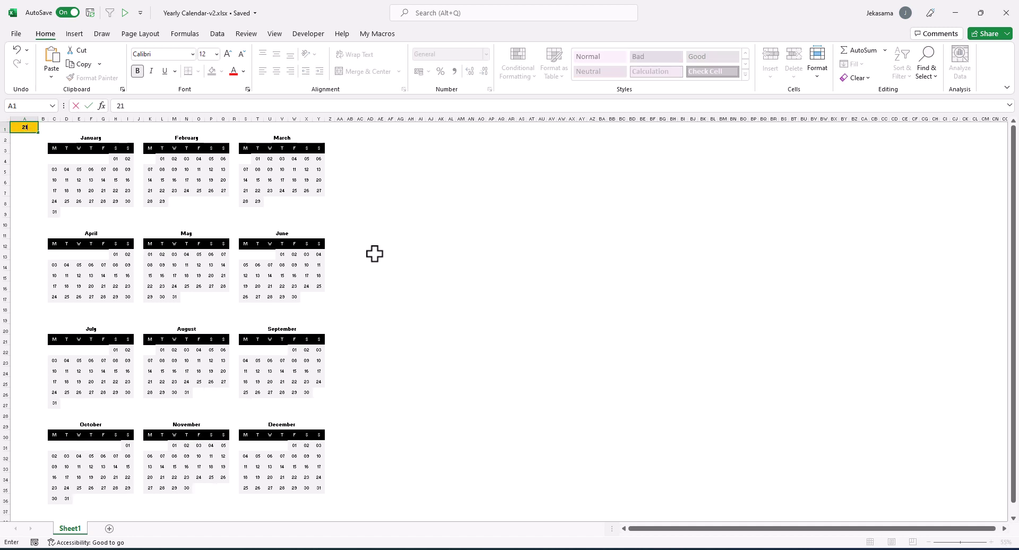
text(3)
key(Return)
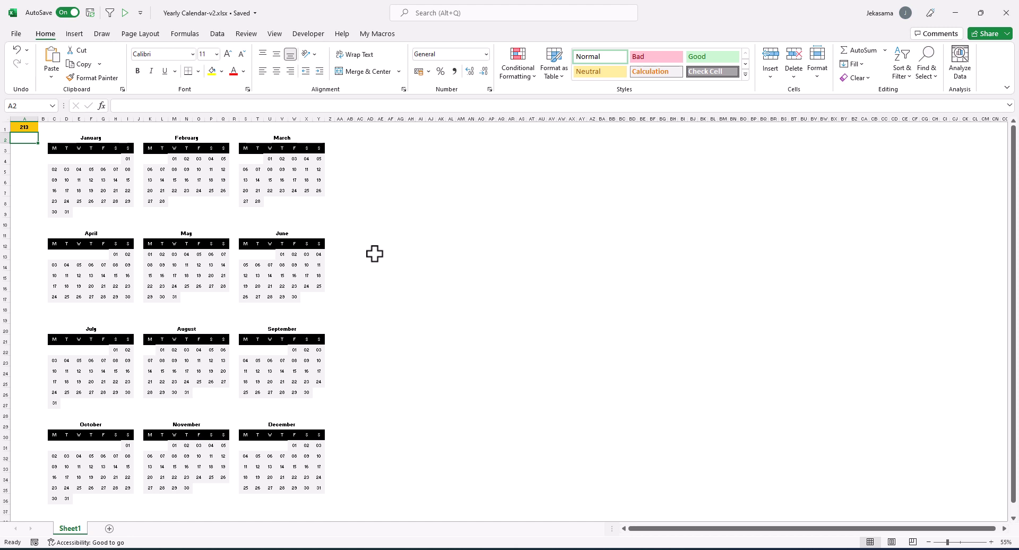
key(Up)
text(2)
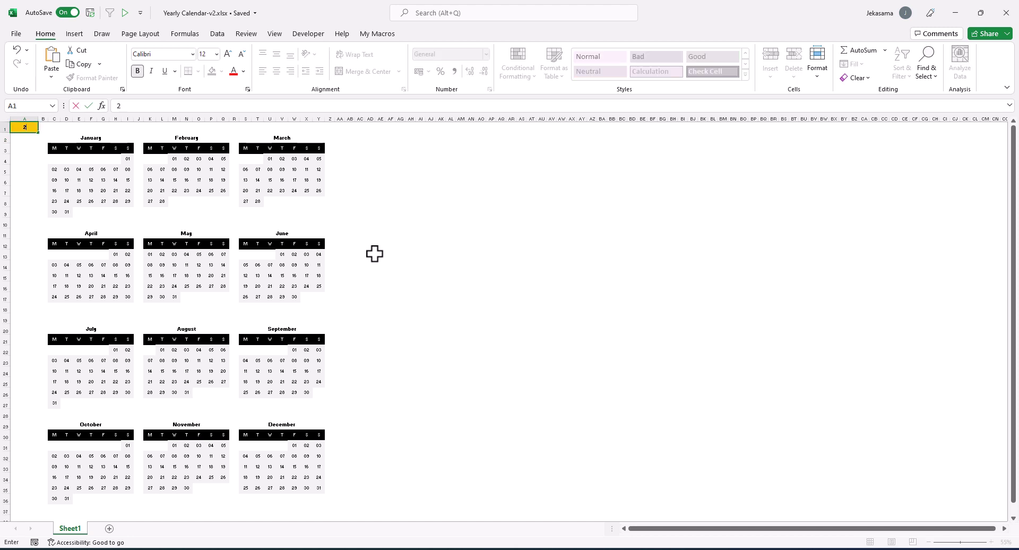
key(Return)
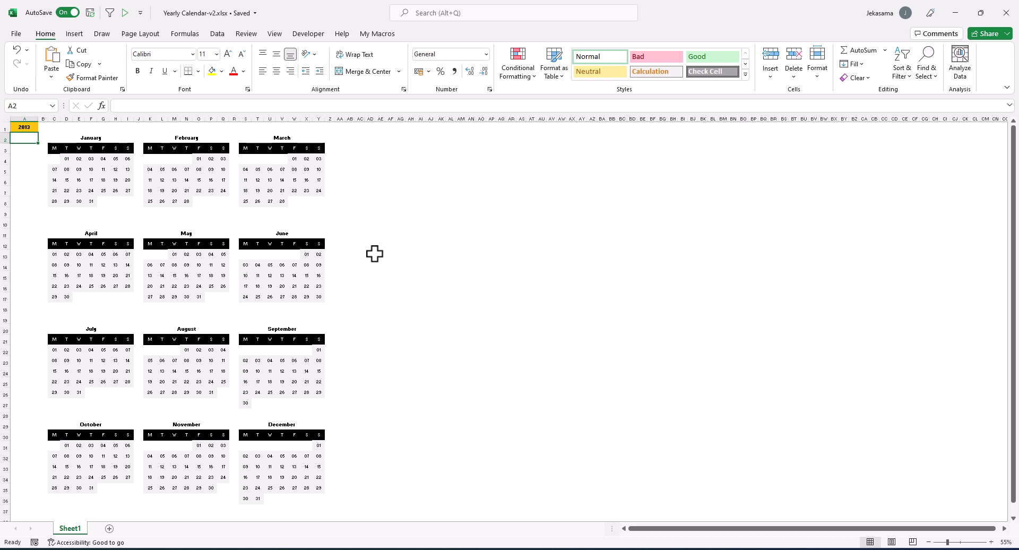
key(Up)
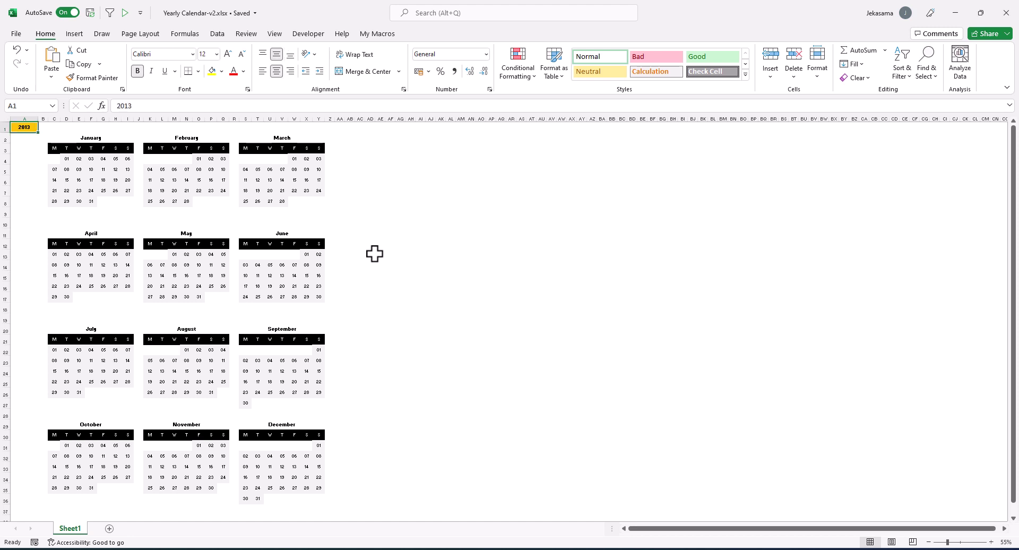
text(2024)
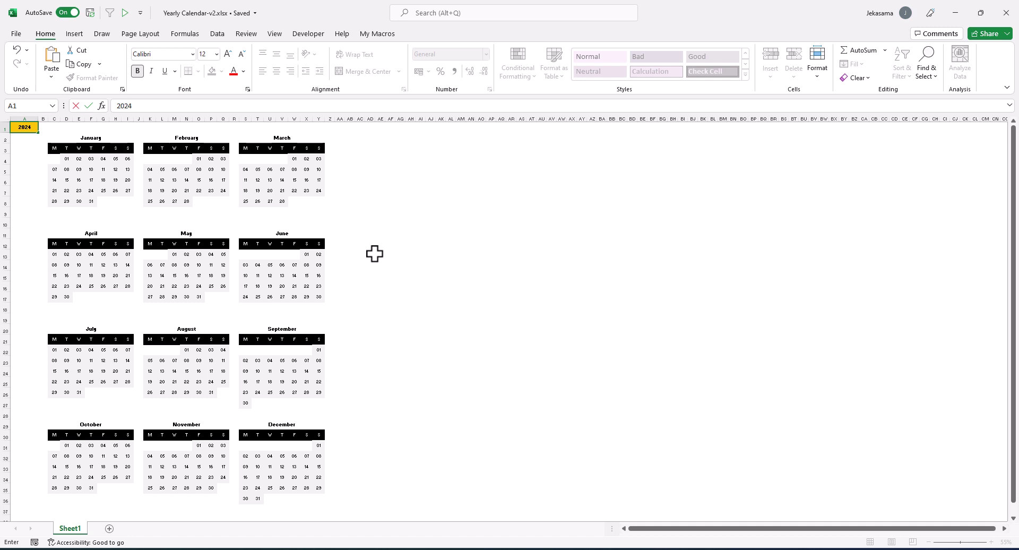
key(Return)
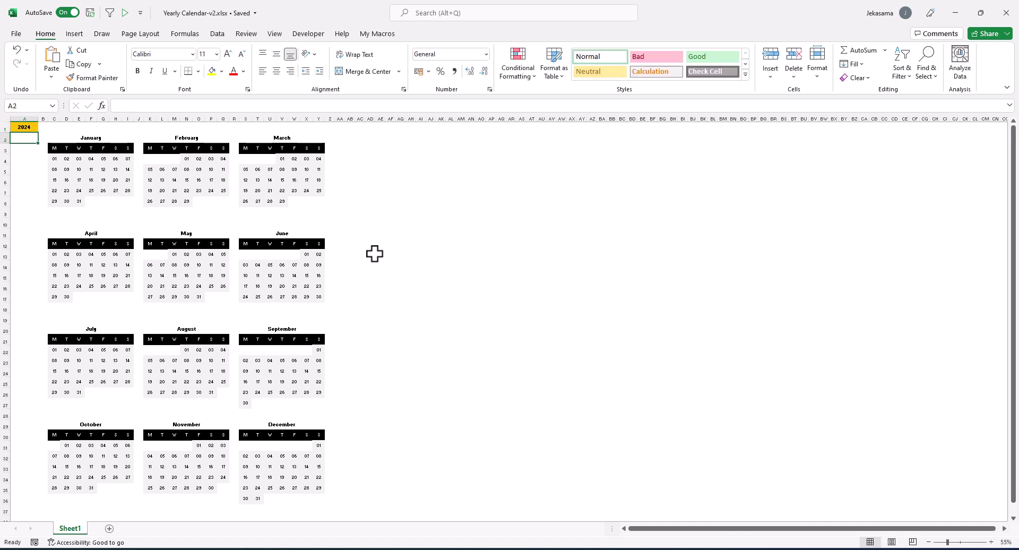